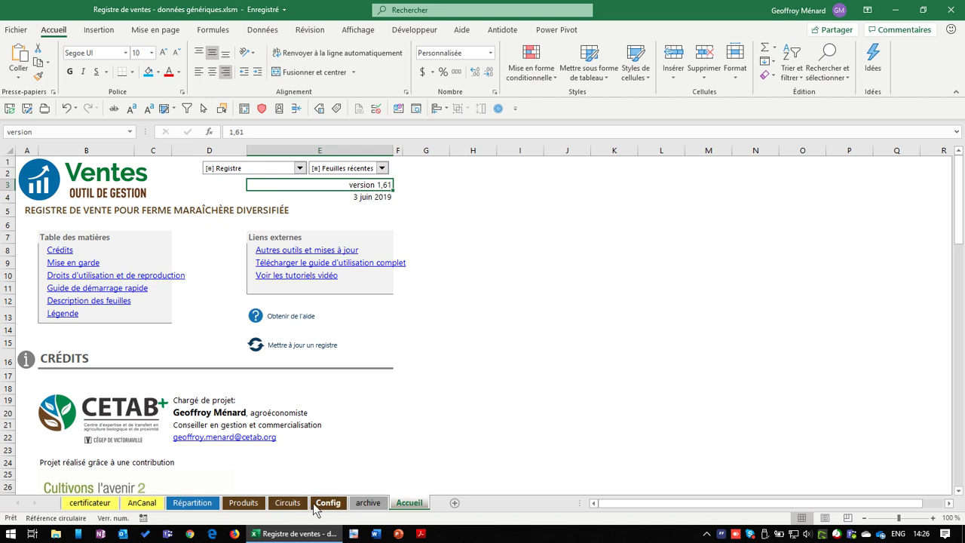
# Show the Config sheet's 'Types de circuits utilisés' setting, where only Paniers is ticked
pyautogui.click(328, 503)
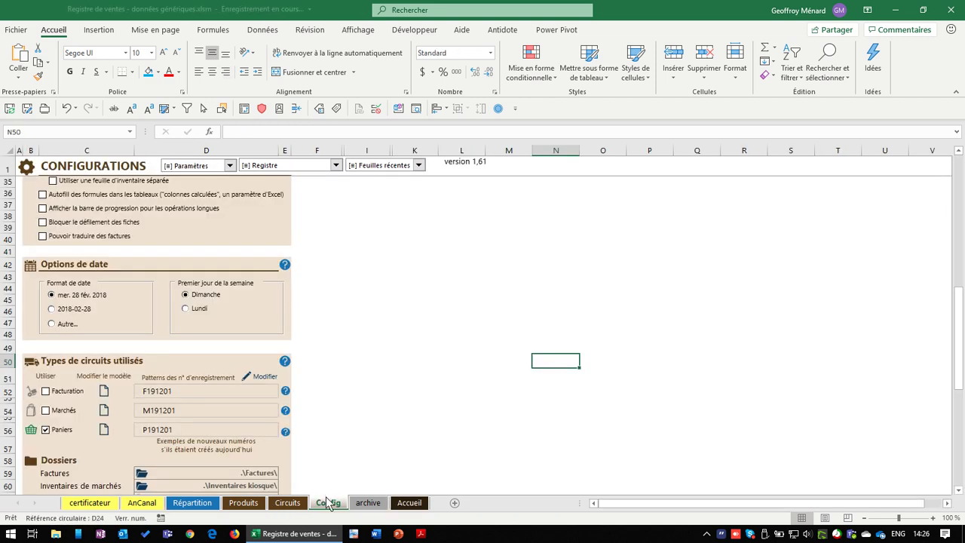
pyautogui.scroll(11, 332, 382)
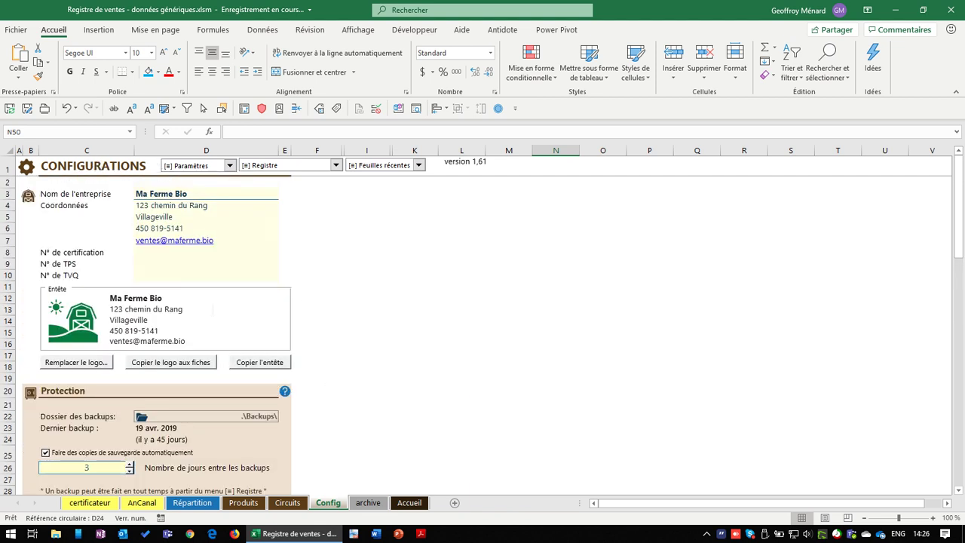
pyautogui.scroll(-7, 337, 416)
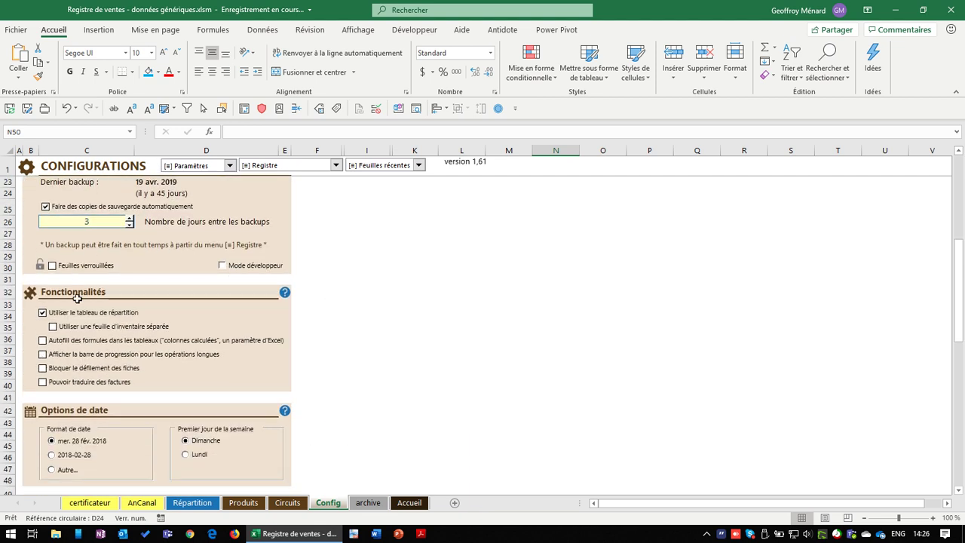
pyautogui.scroll(-4, 60, 413)
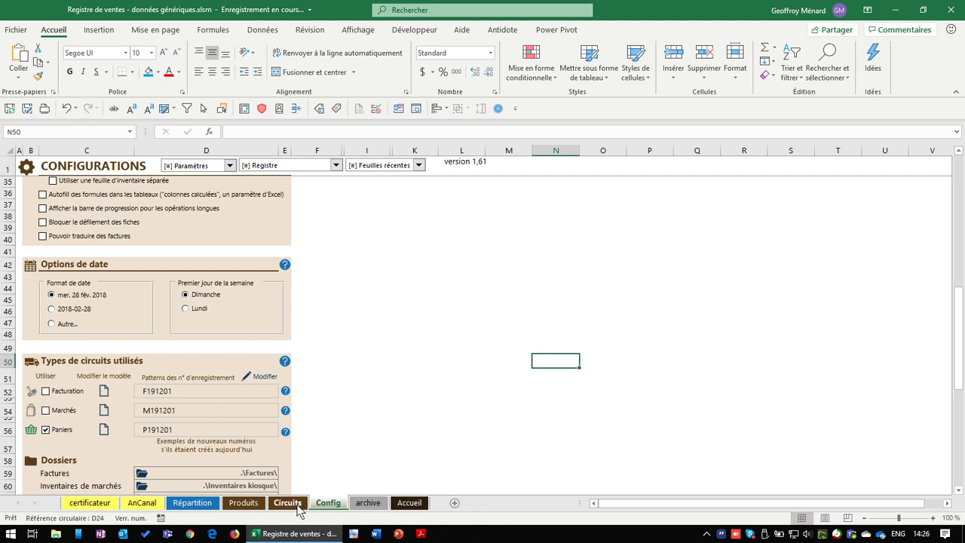
# Add a drop point named 'Centre communautaire' in B19 of the Points de chute table
pyautogui.click(298, 505)
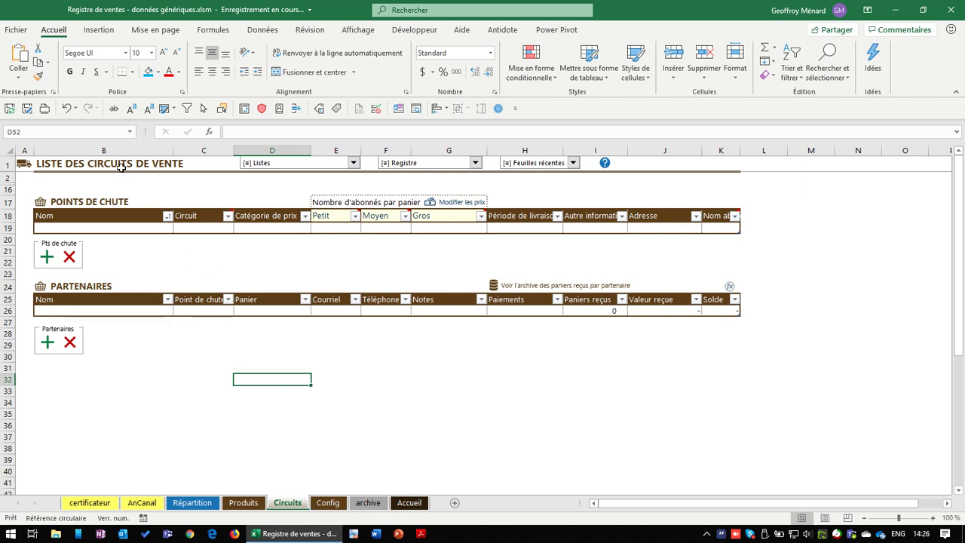
pyautogui.click(102, 227)
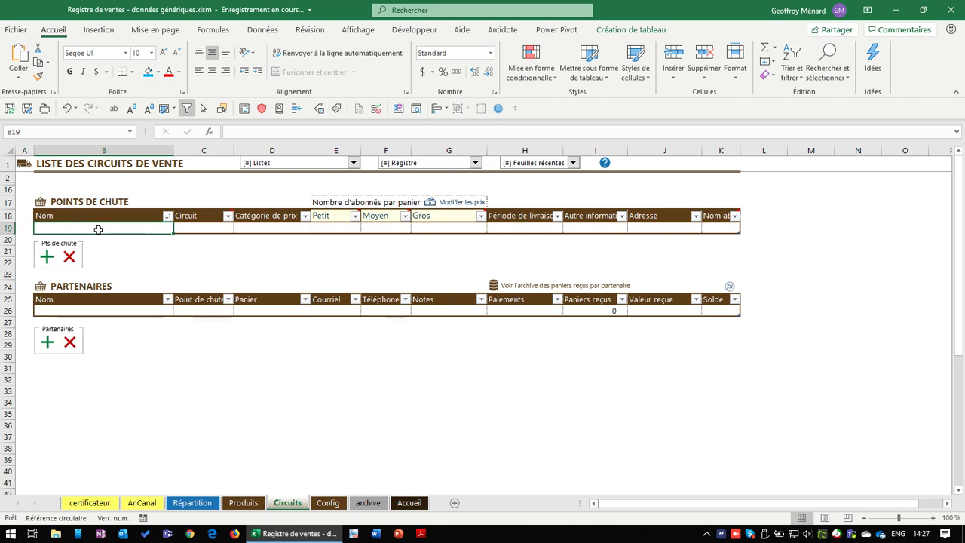
pyautogui.write('Centre')
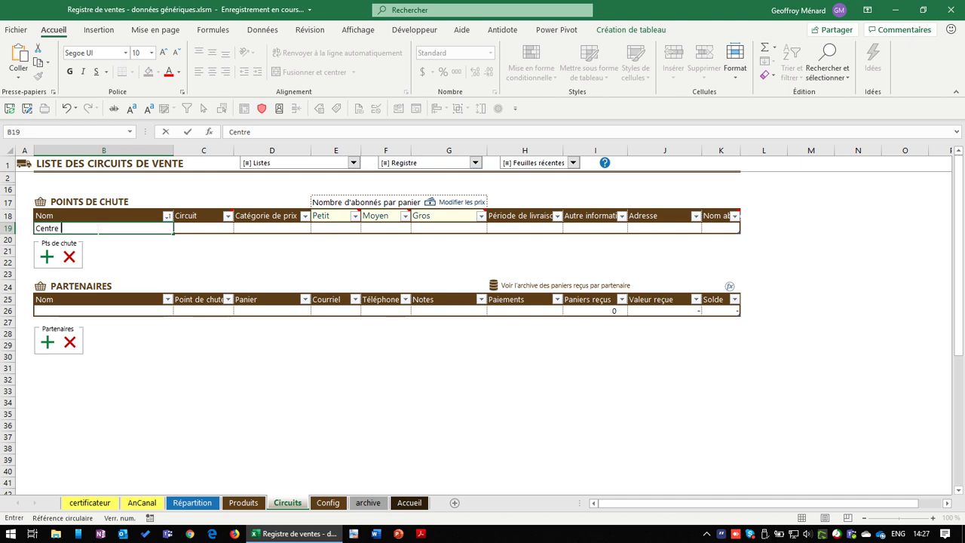
pyautogui.write('communa')
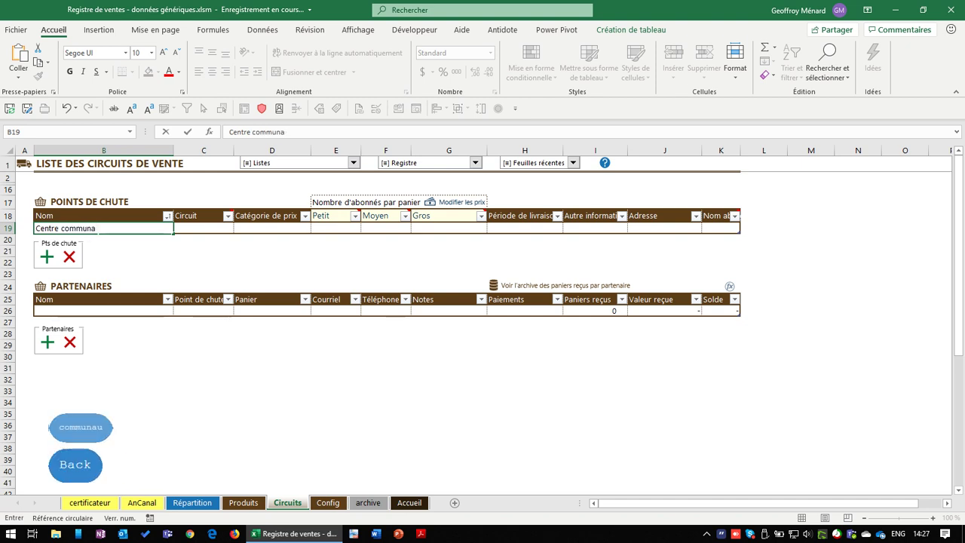
pyautogui.press('BackSpace')
pyautogui.write('autaire')
pyautogui.press('Tab')
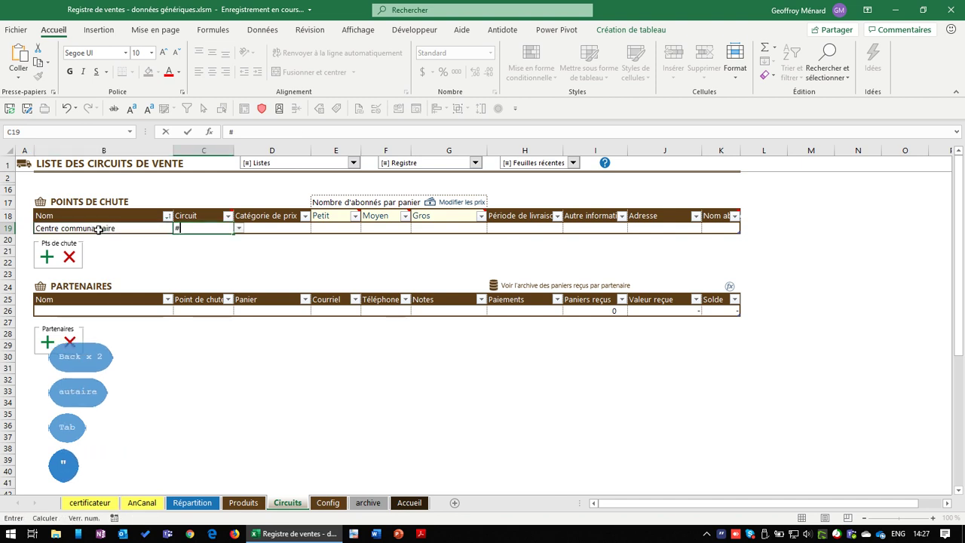
pyautogui.write('#')
pyautogui.press('BackSpace')
pyautogui.press('Return')
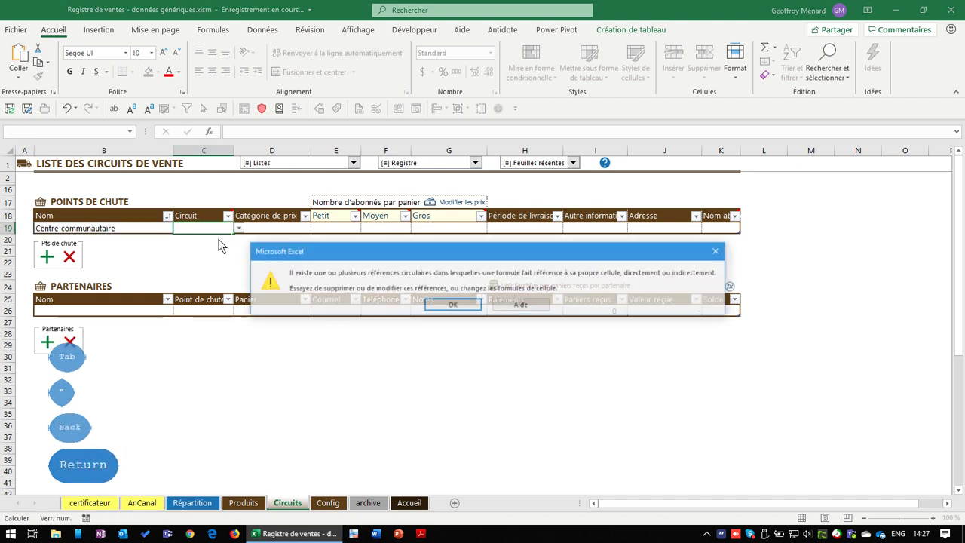
# Dismiss the circular-reference warning, check the circuit choices, and return to Config
pyautogui.press('Escape')
pyautogui.click(223, 227)
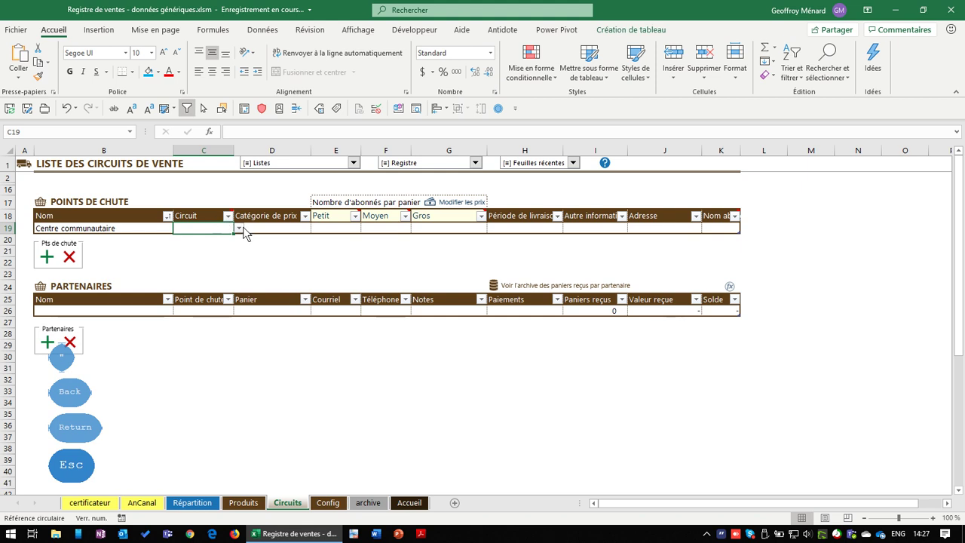
pyautogui.click(241, 229)
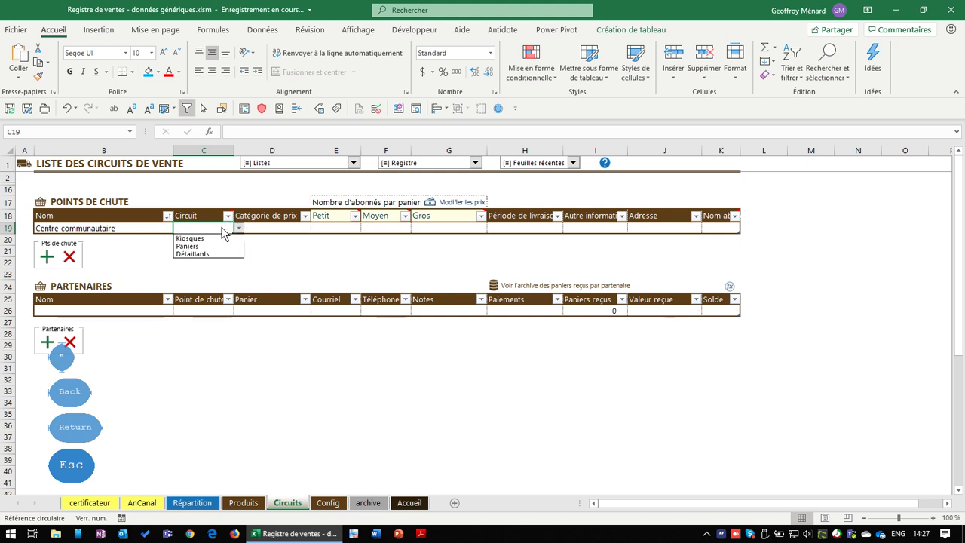
pyautogui.click(221, 227)
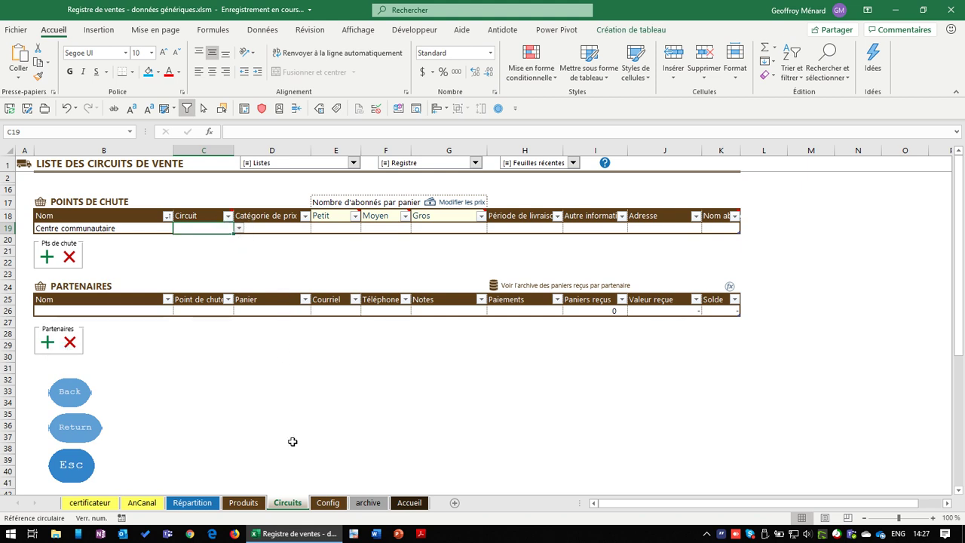
pyautogui.click(328, 504)
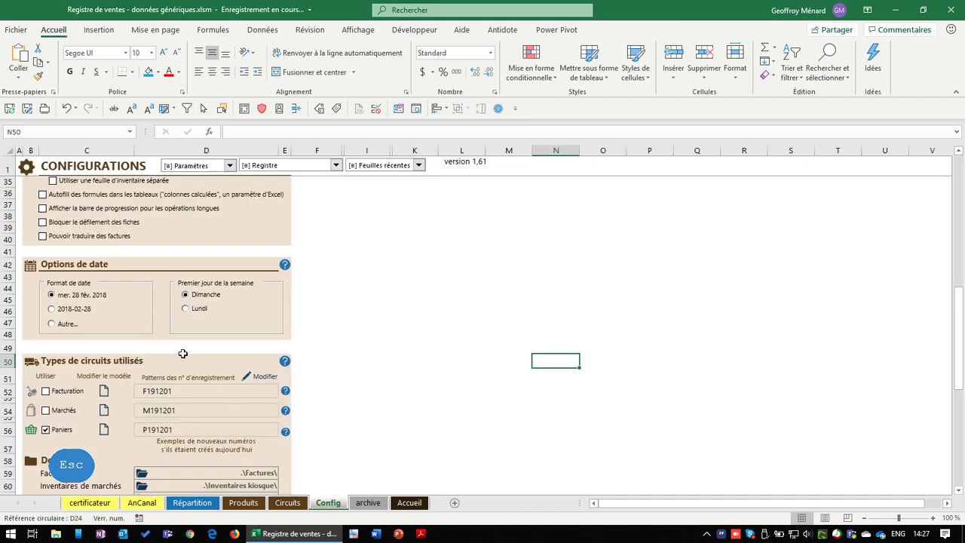
pyautogui.scroll(-10, 185, 359)
pyautogui.click(89, 214)
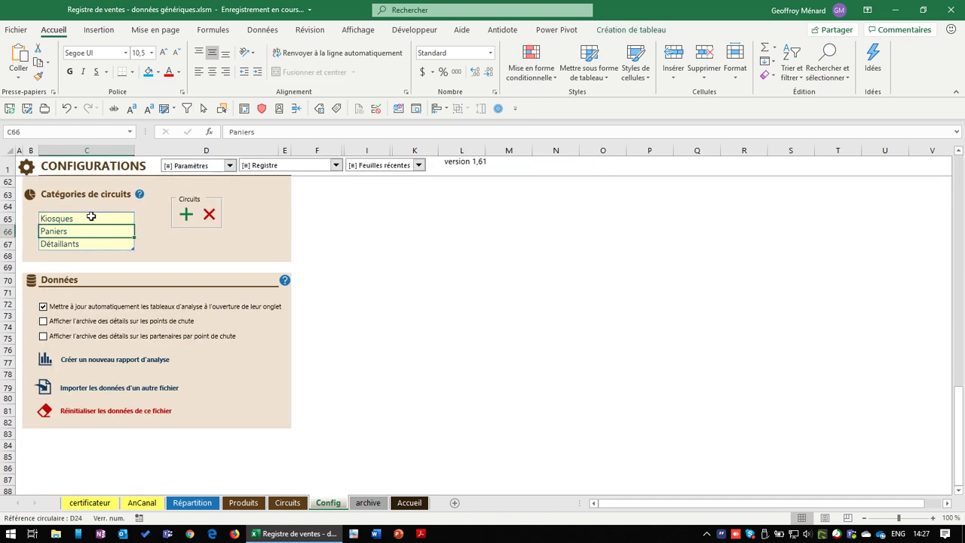
pyautogui.click(91, 218)
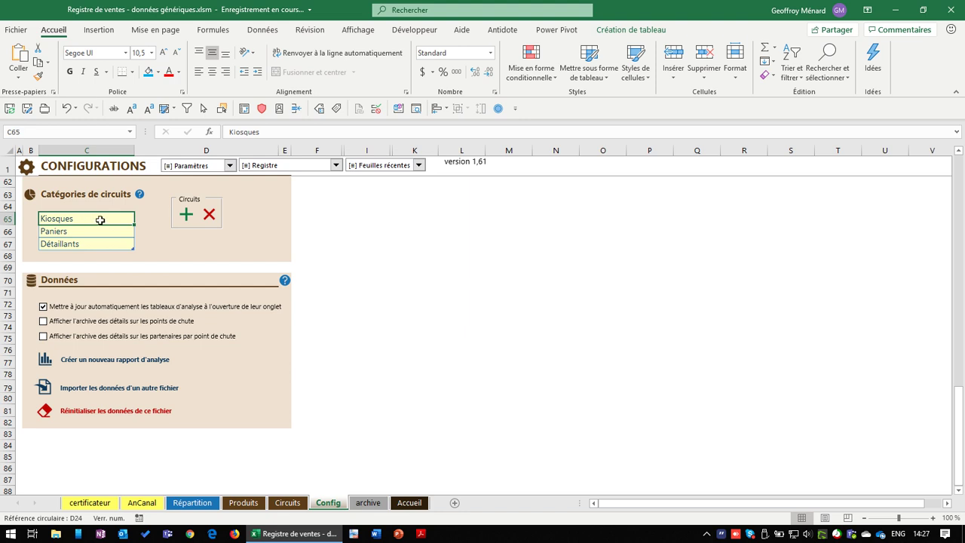
pyautogui.click(104, 233)
pyautogui.click(104, 218)
pyautogui.click(95, 234)
pyautogui.click(100, 243)
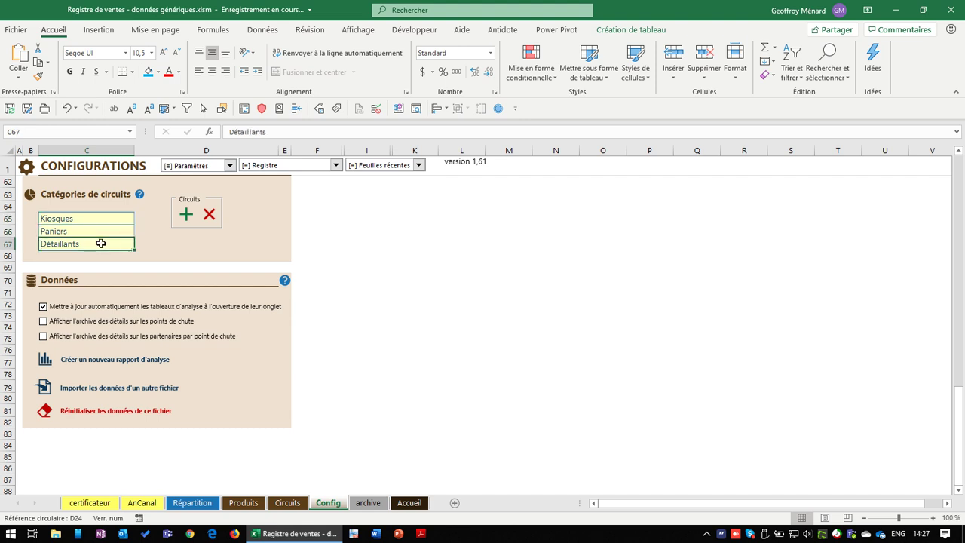
pyautogui.moveTo(93, 218); pyautogui.dragTo(92, 244)
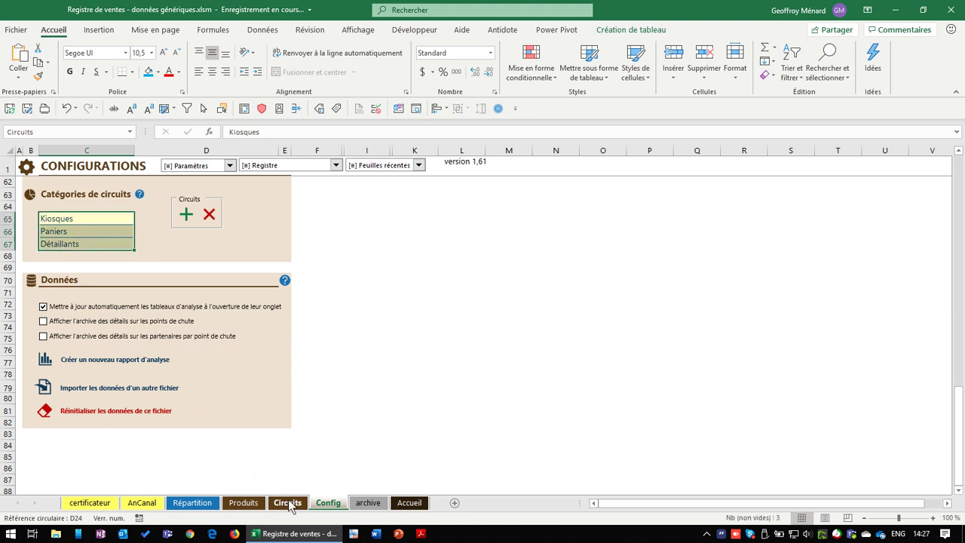
# Set Centre communautaire's circuit to Paniers on the CIRCUITS de vente sheet
pyautogui.click(298, 167)
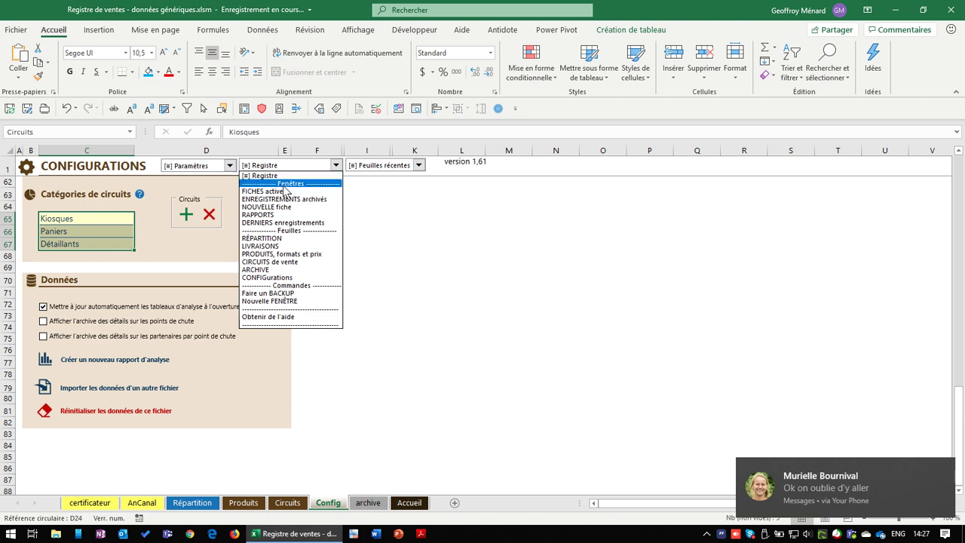
pyautogui.click(271, 263)
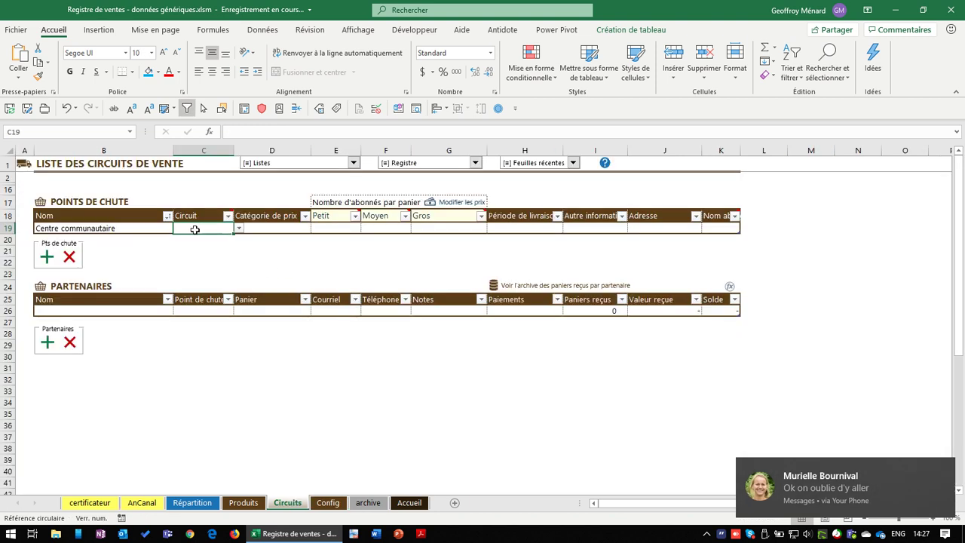
pyautogui.click(239, 229)
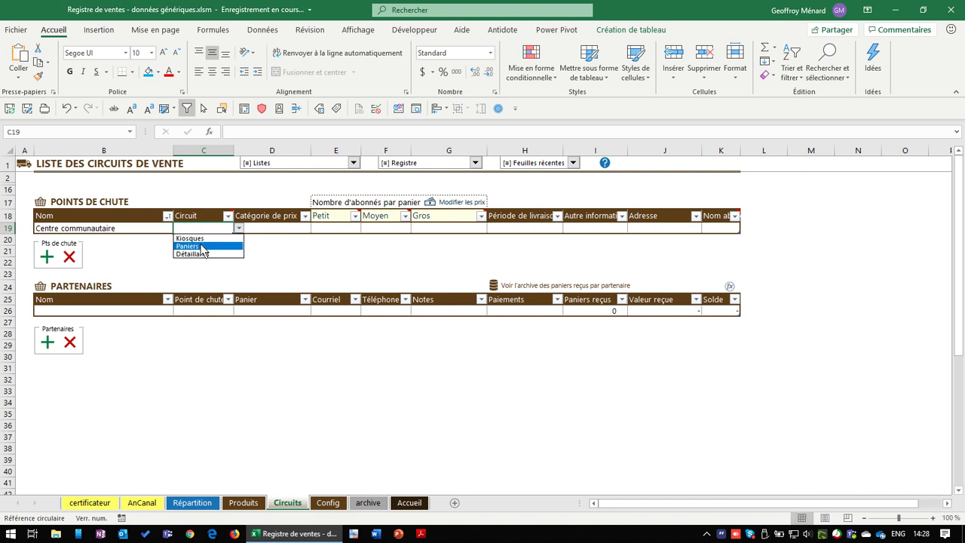
pyautogui.click(202, 247)
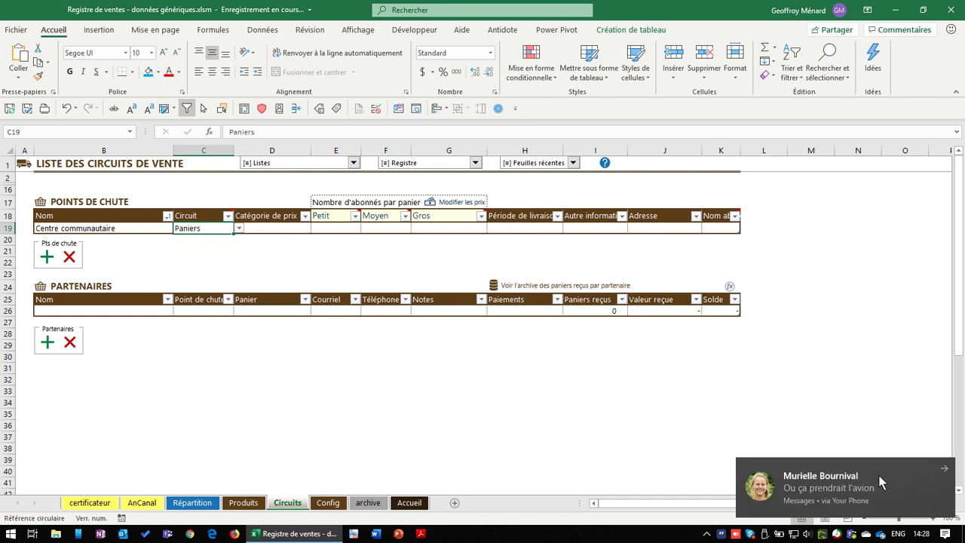
# Check Centre communautaire's price category choices, then go to the Produits sheet
pyautogui.click(264, 228)
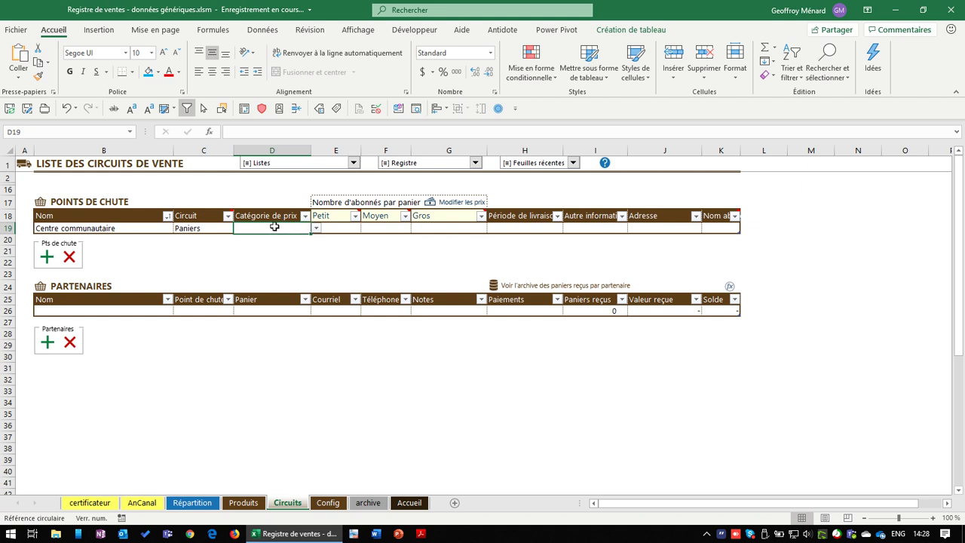
pyautogui.click(316, 228)
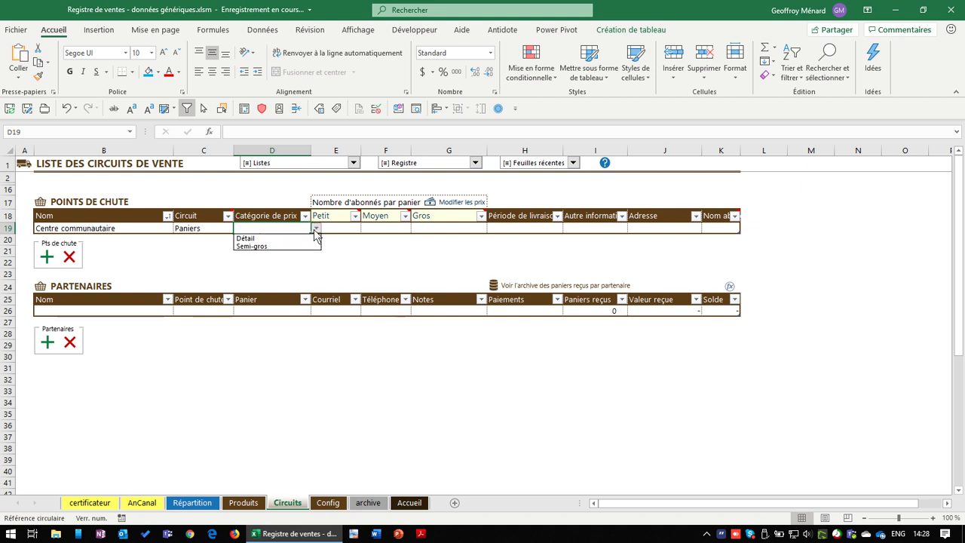
pyautogui.click(316, 229)
pyautogui.click(244, 503)
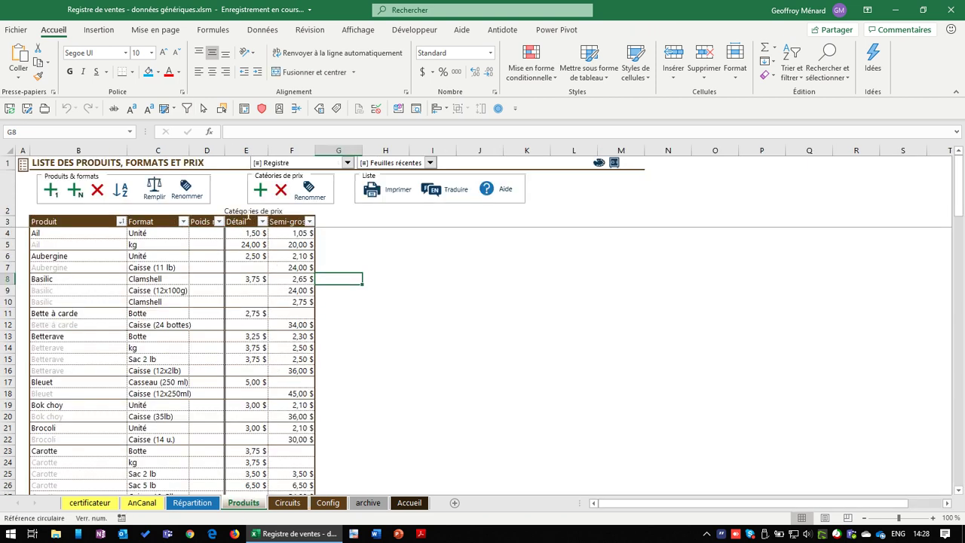
# Review the Produit, Détail and Semi-gros columns on Produits, then return to Circuits
pyautogui.click(249, 214)
pyautogui.click(290, 221)
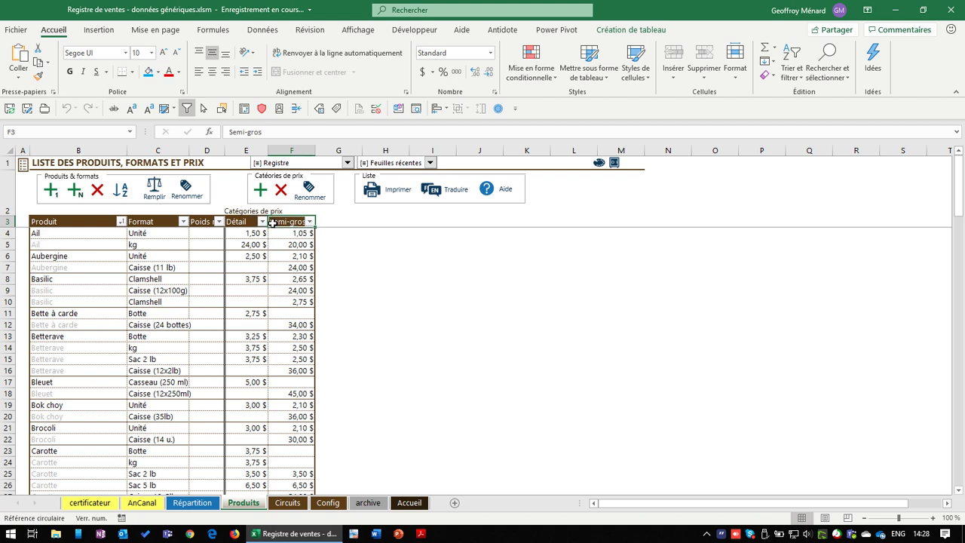
pyautogui.click(247, 221)
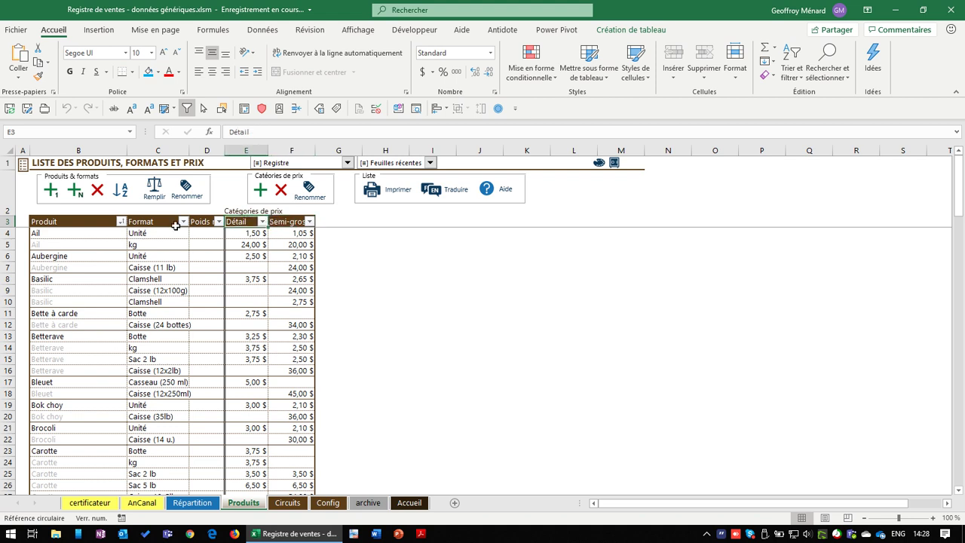
pyautogui.click(60, 222)
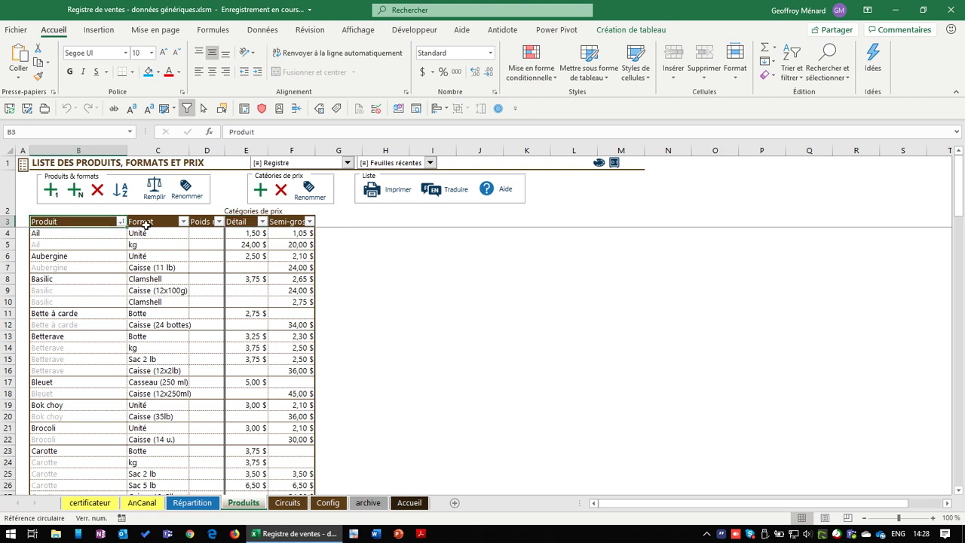
pyautogui.press('Down')
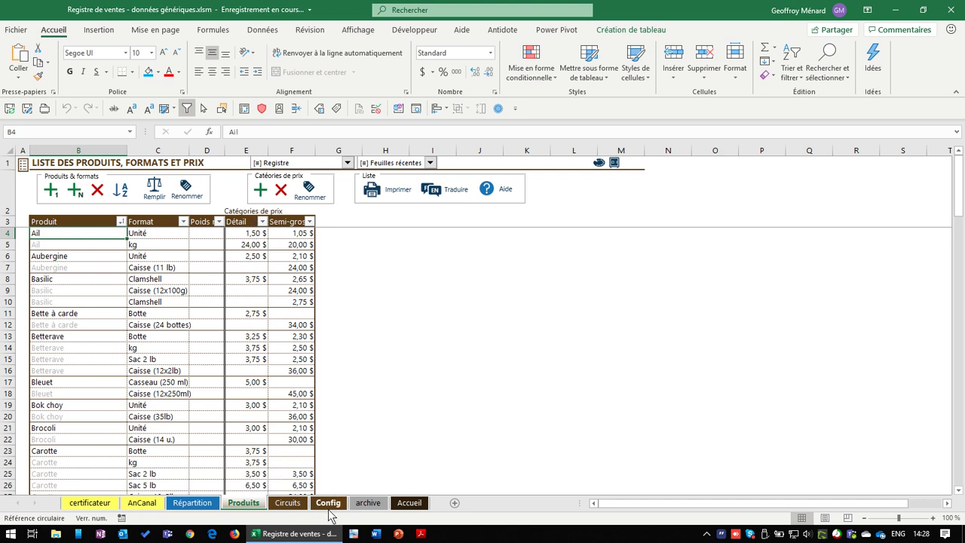
pyautogui.click(287, 503)
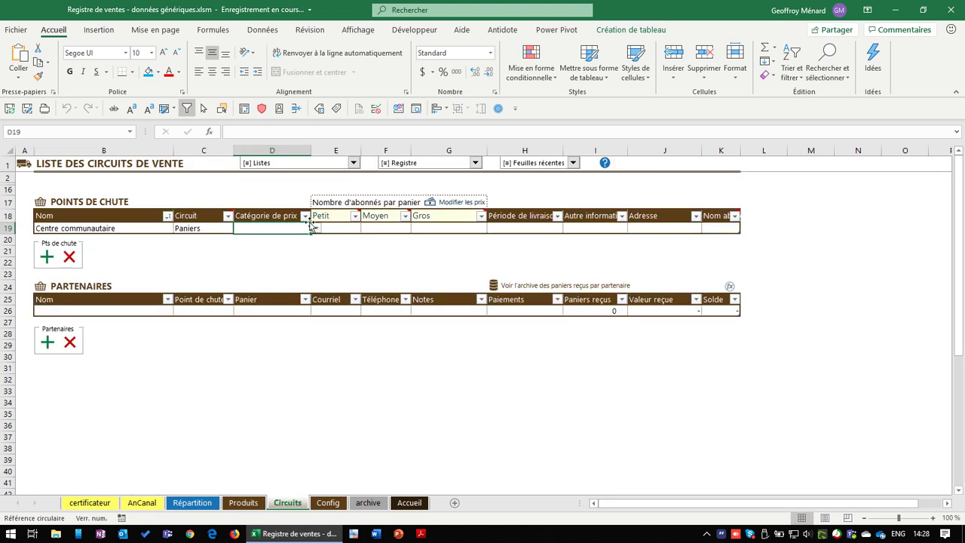
# Give Centre communautaire price category Détail, 12 Petit and 25 Moyen, leaving Gros empty
pyautogui.click(316, 228)
pyautogui.click(291, 238)
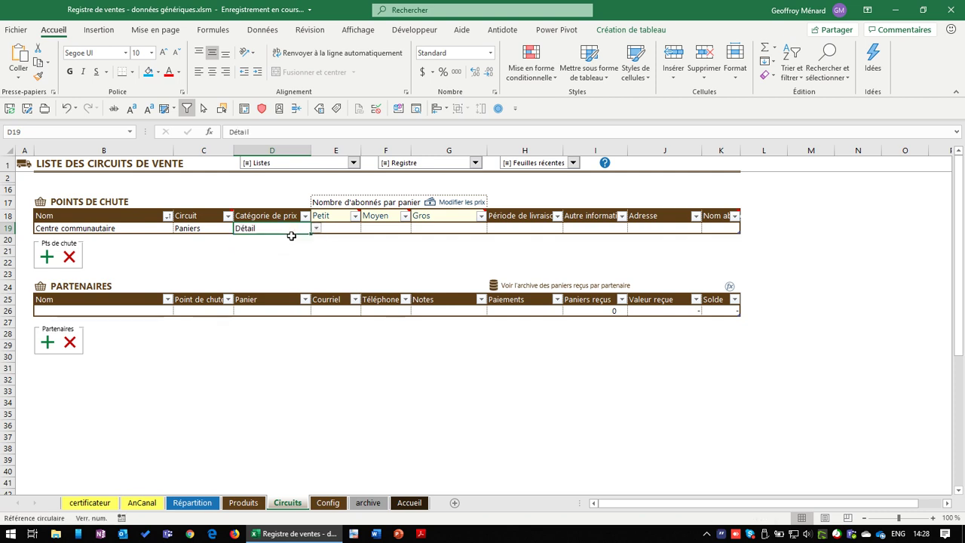
pyautogui.click(337, 228)
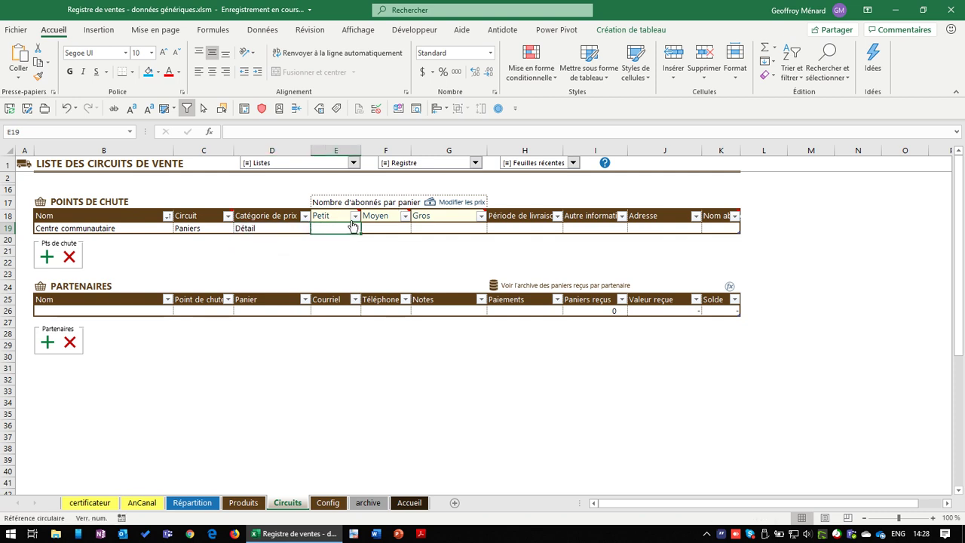
pyautogui.moveTo(366, 217)
pyautogui.write('12')
pyautogui.press('Tab')
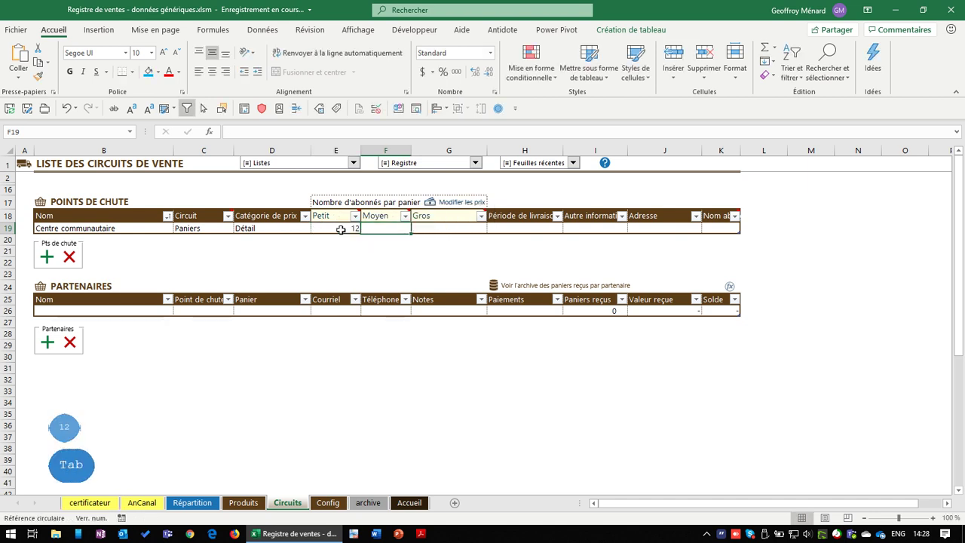
pyautogui.write('25')
pyautogui.press('Tab')
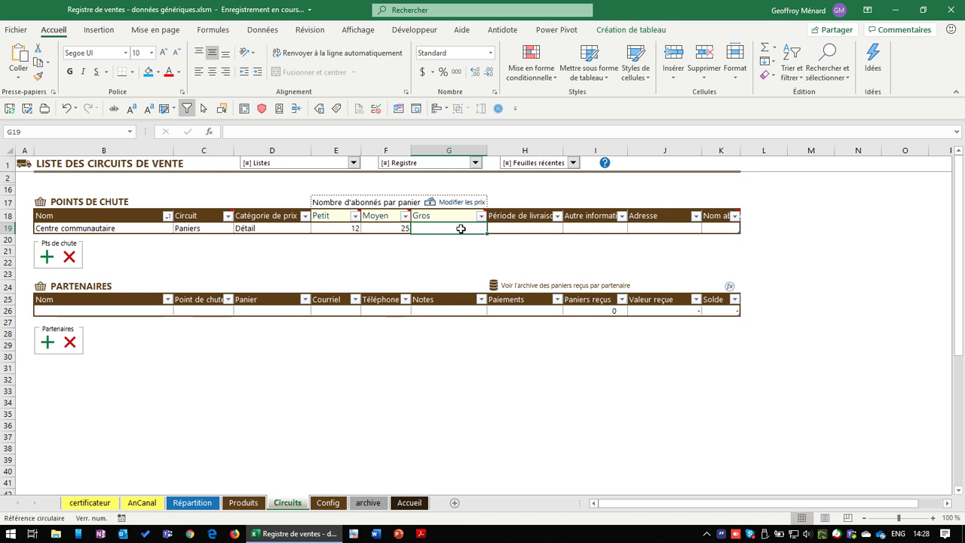
pyautogui.write('5')
pyautogui.press('Return')
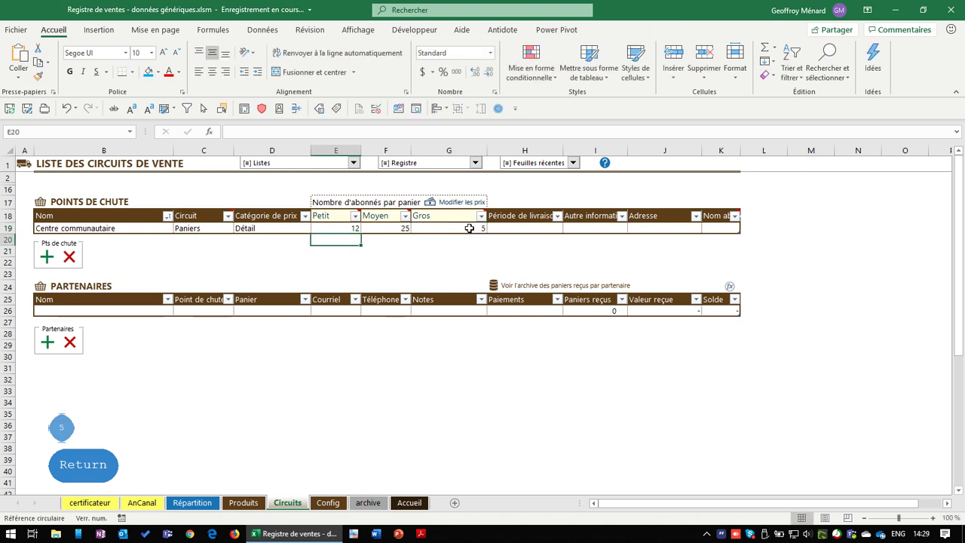
pyautogui.click(469, 229)
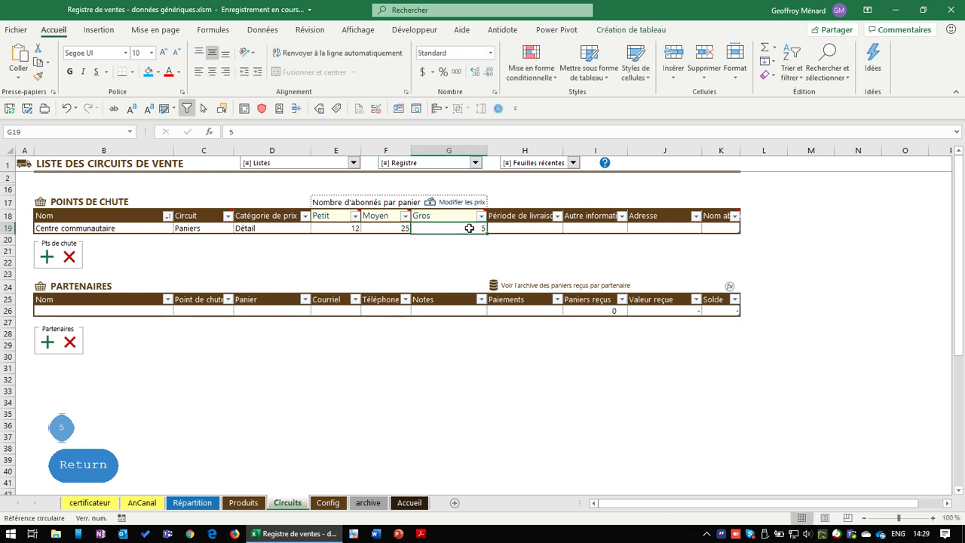
pyautogui.press('Delete')
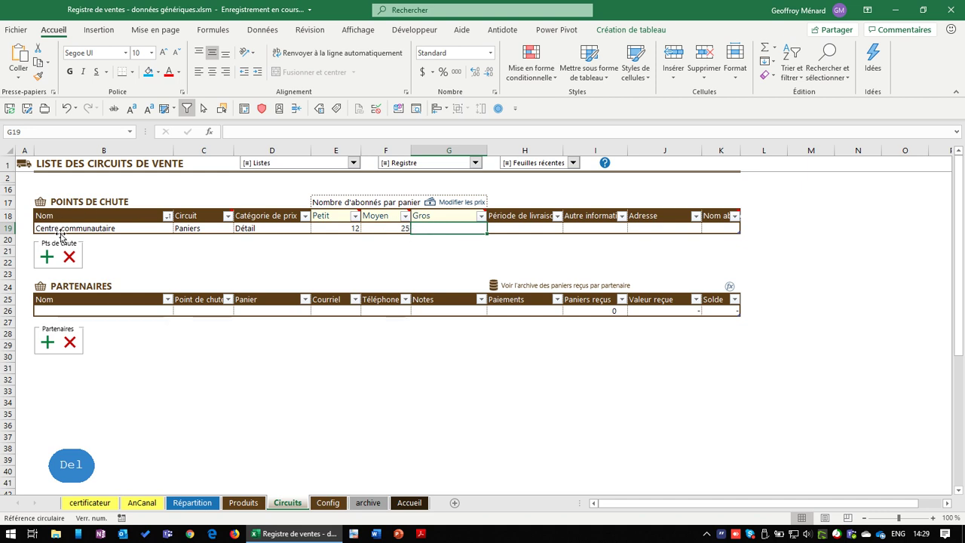
# Add a new drop point row 'IGA Tremblay' with circuit Paniers
pyautogui.click(47, 256)
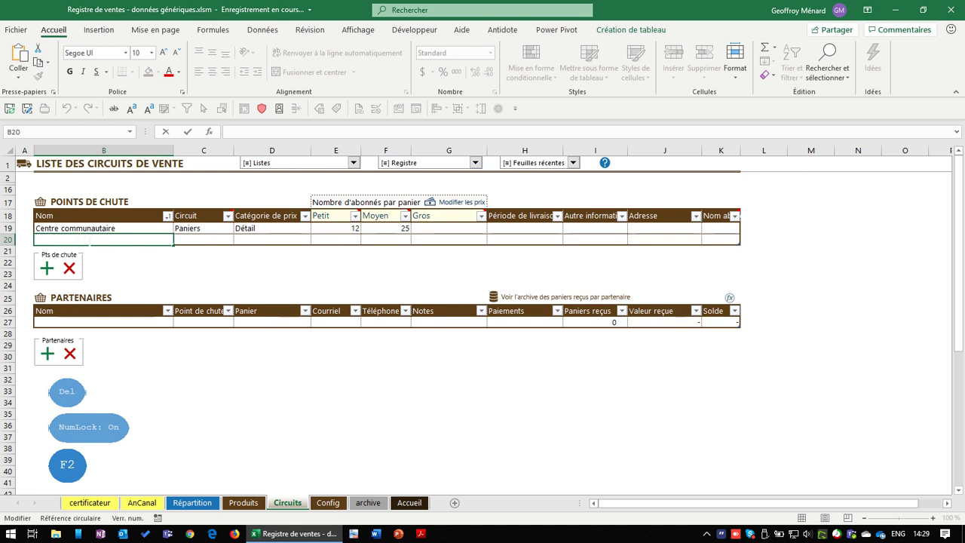
pyautogui.write('IGA')
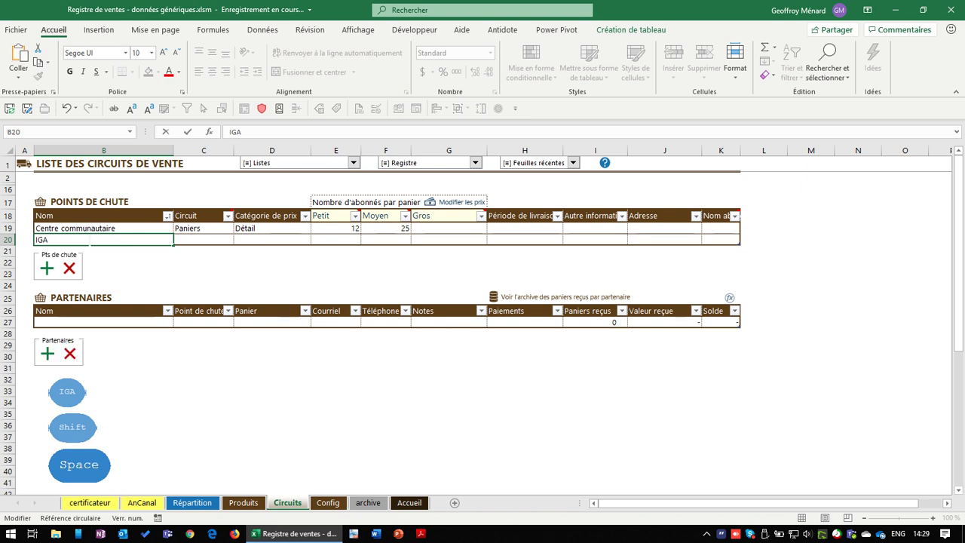
pyautogui.write(' Tremblay')
pyautogui.press('Tab')
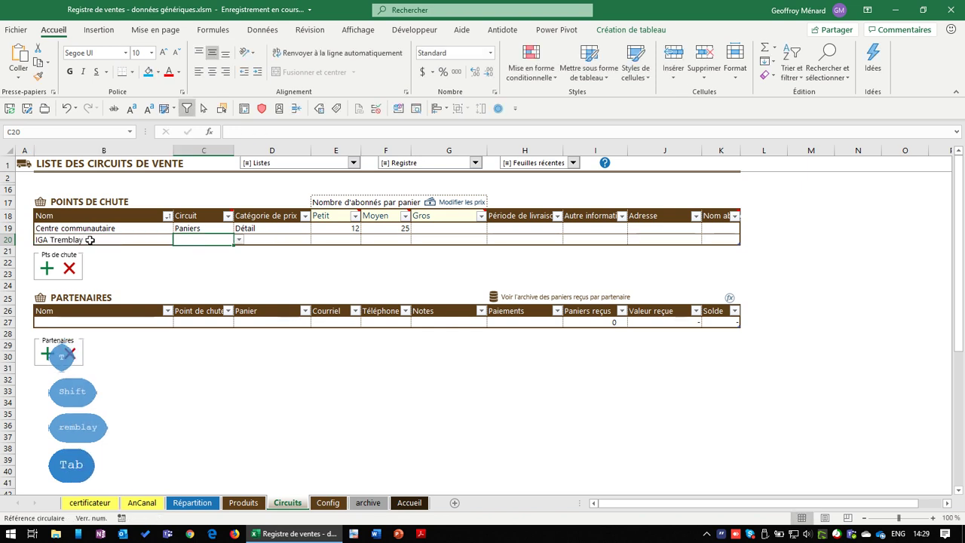
pyautogui.hotkey('alt', 'Down')
pyautogui.press('Down')
pyautogui.press('Return')
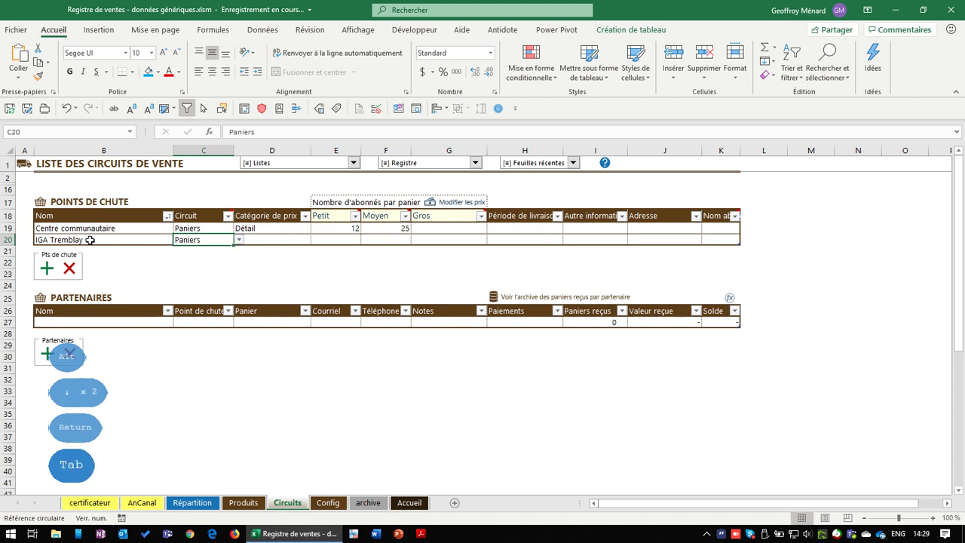
pyautogui.press('Tab')
# Set IGA Tremblay to Détail pricing with 9 Petit, 15 Moyen and 8 Gros
pyautogui.click(315, 240)
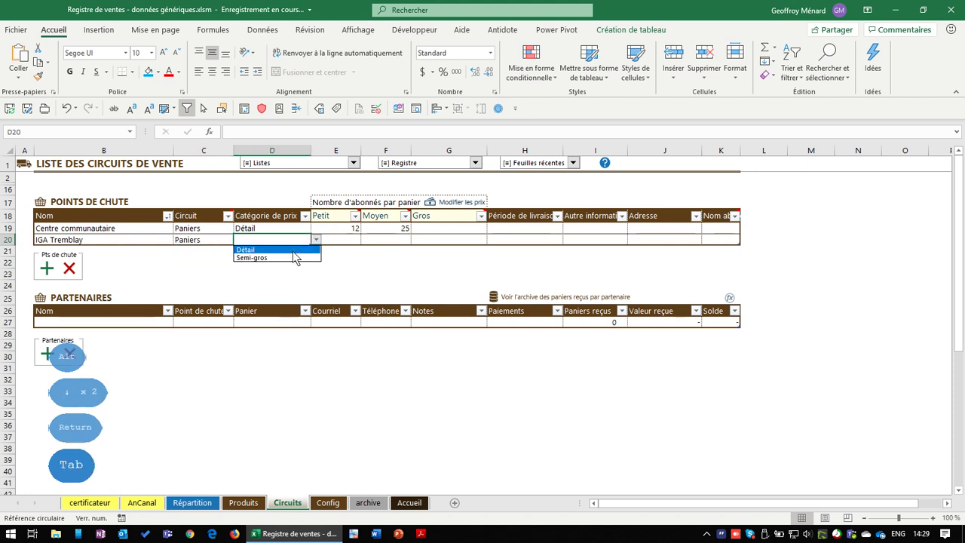
pyautogui.click(293, 250)
pyautogui.click(339, 240)
pyautogui.write('9')
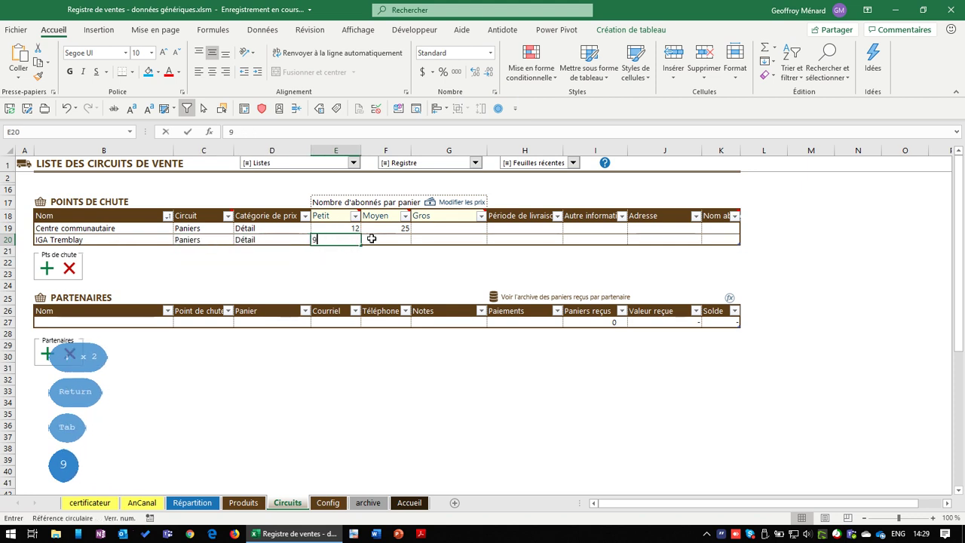
pyautogui.press('Tab')
pyautogui.write('15')
pyautogui.press('Tab')
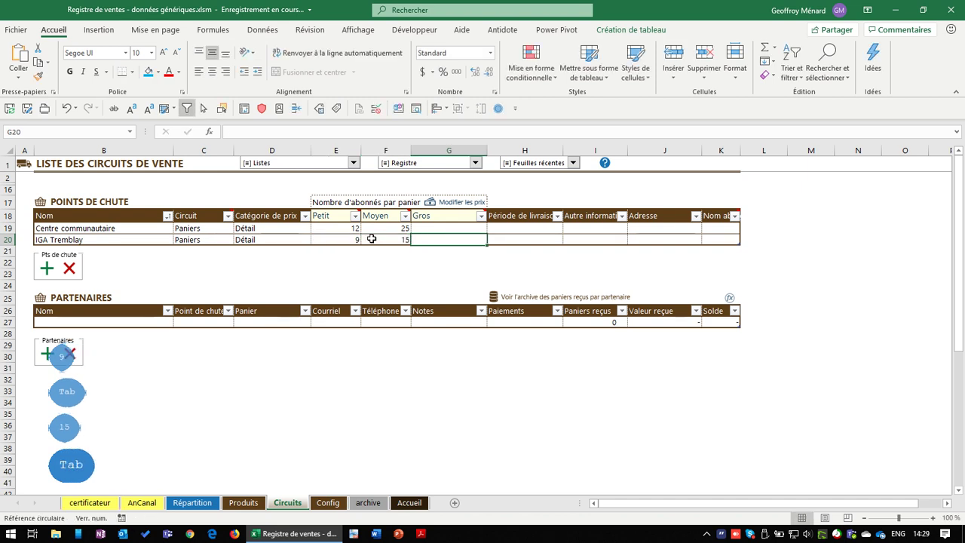
pyautogui.write('8')
pyautogui.press('Tab')
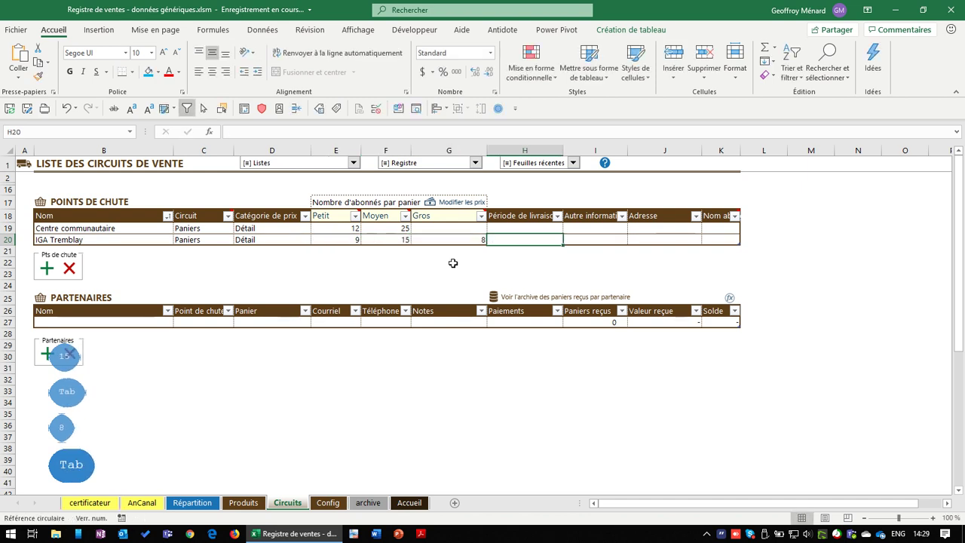
# Select the delivery, info and address cells of both drop-point rows
pyautogui.click(549, 228)
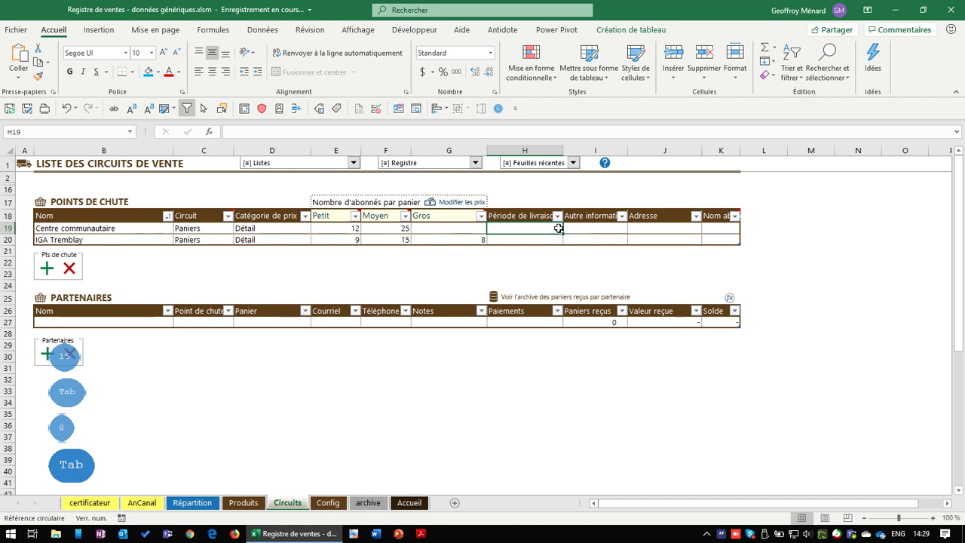
pyautogui.press('Escape')
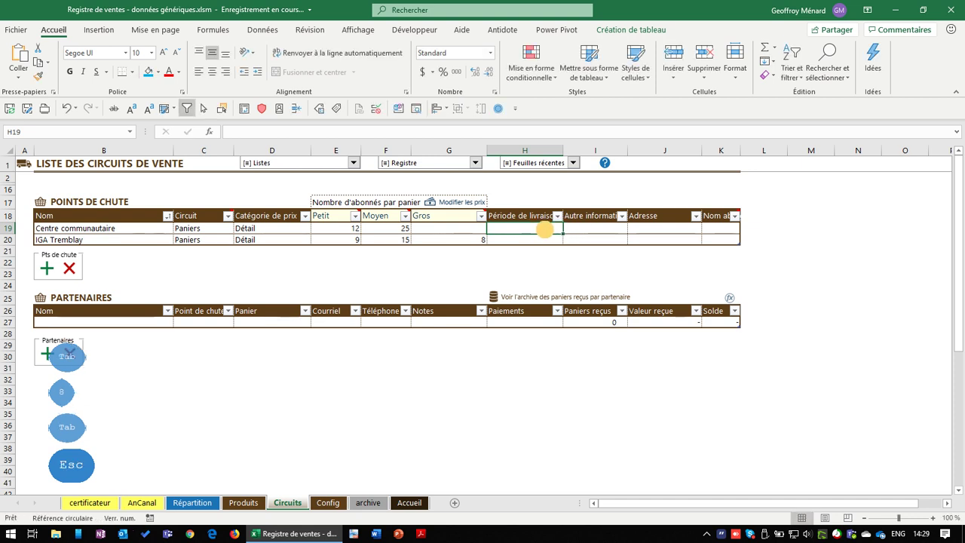
pyautogui.moveTo(533, 229); pyautogui.dragTo(650, 239)
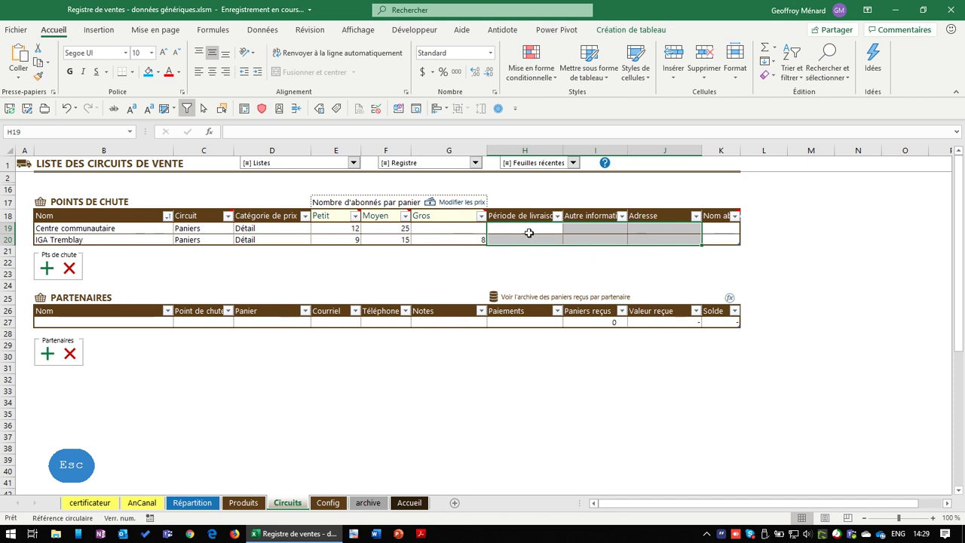
# Enter 'lundi 16h-18h' as Centre communautaire's delivery period, then move across to K19
pyautogui.click(529, 233)
pyautogui.write('lun')
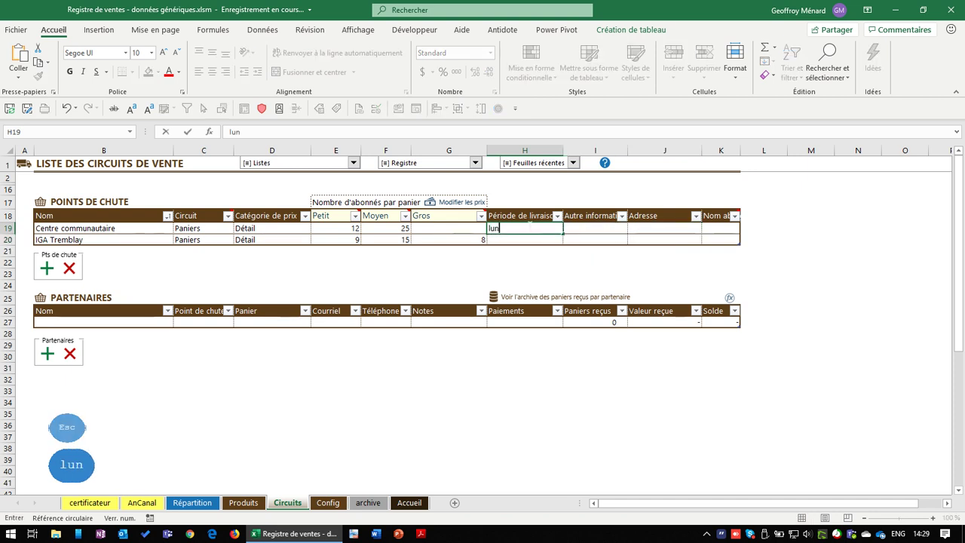
pyautogui.write('di 16h')
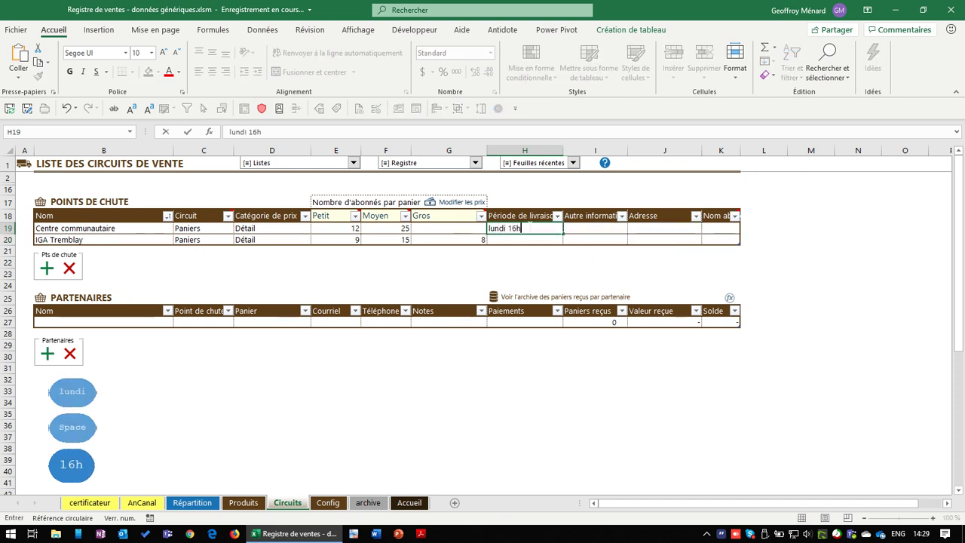
pyautogui.write('4')
pyautogui.press('BackSpace')
pyautogui.write('-')
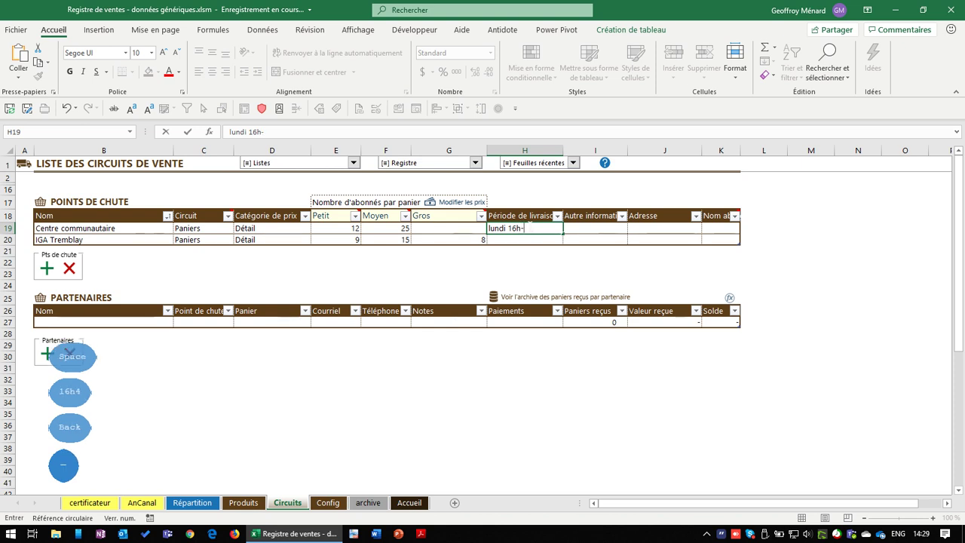
pyautogui.write('18h')
pyautogui.press('Tab')
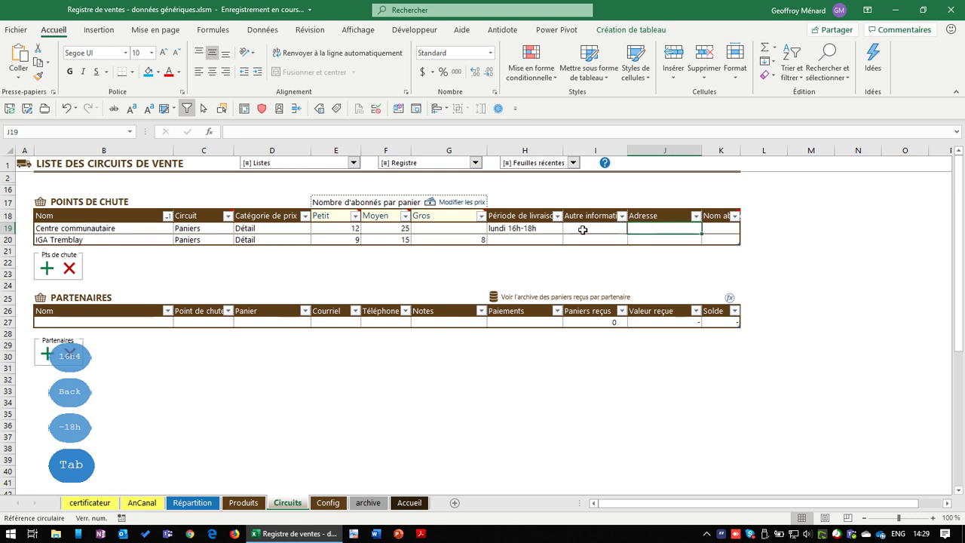
pyautogui.click(657, 229)
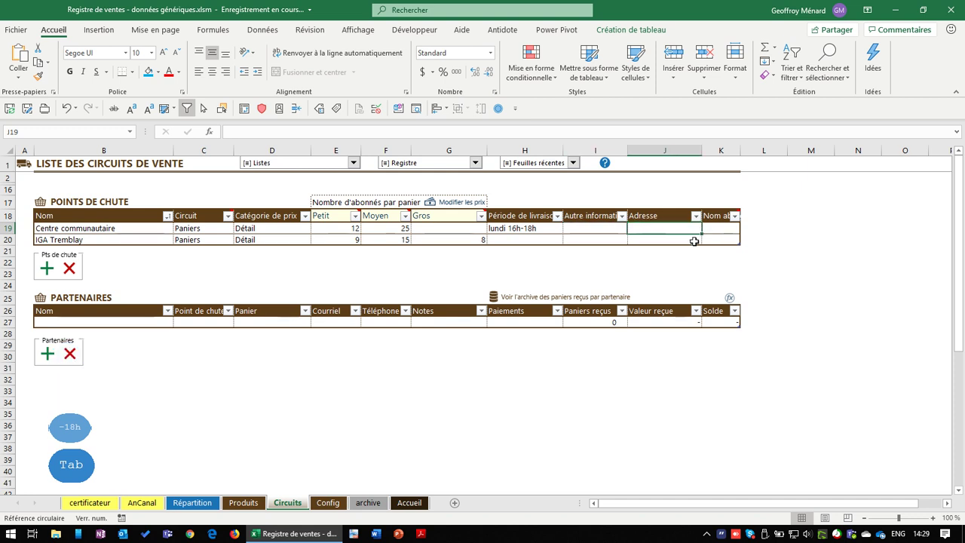
pyautogui.click(711, 228)
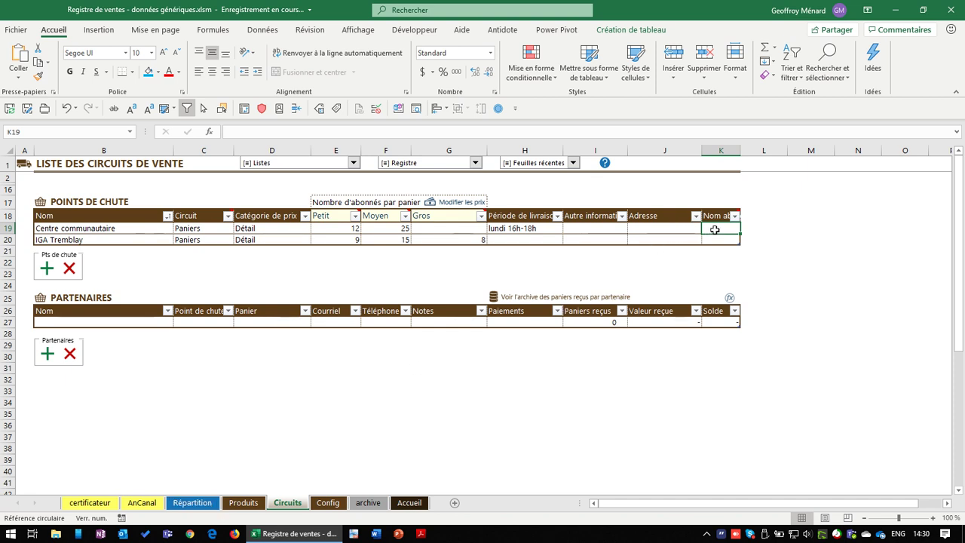
# Give the drop points short names cc and paniersIGA, then go to the first Partenaires row
pyautogui.write('cc')
pyautogui.press('Return')
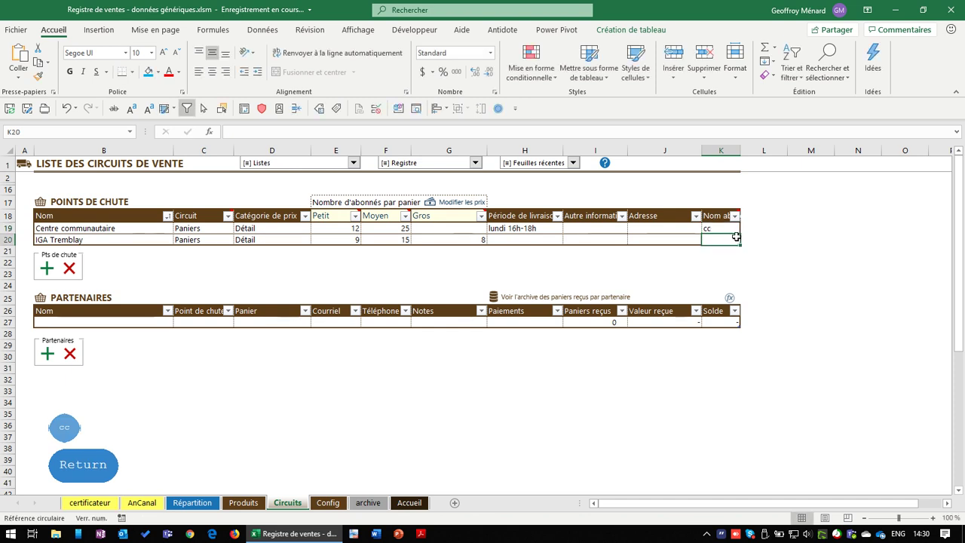
pyautogui.write('paniersIU')
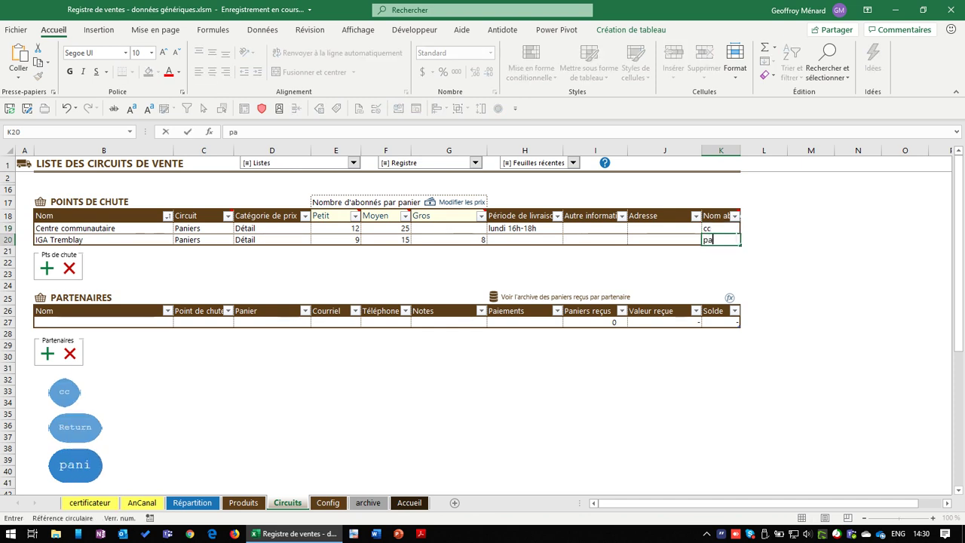
pyautogui.press('shift')
pyautogui.press('BackSpace')
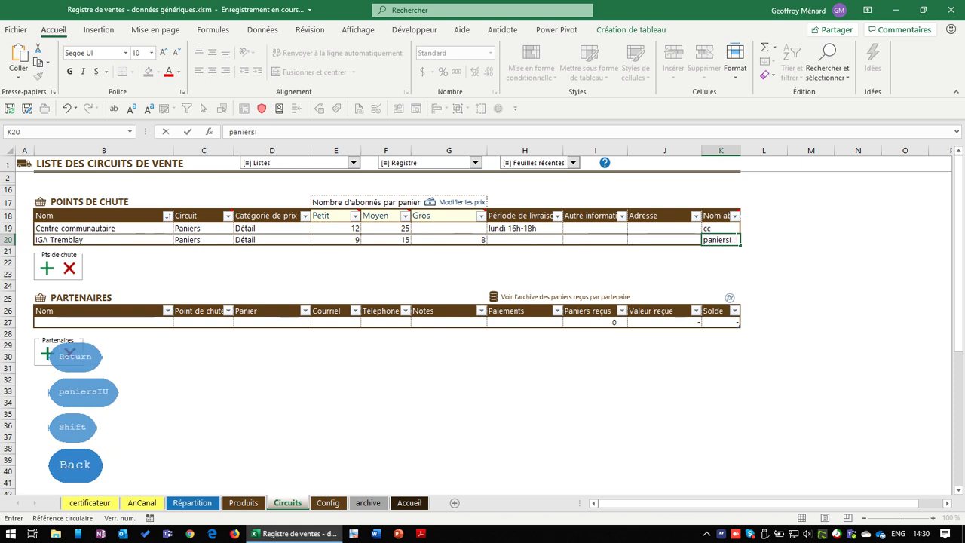
pyautogui.write('GA')
pyautogui.press('Return')
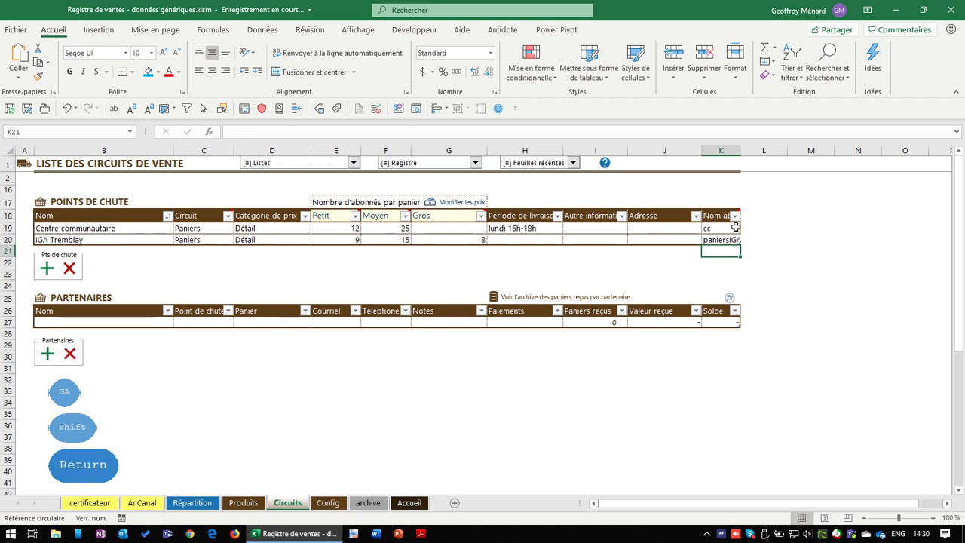
pyautogui.click(719, 241)
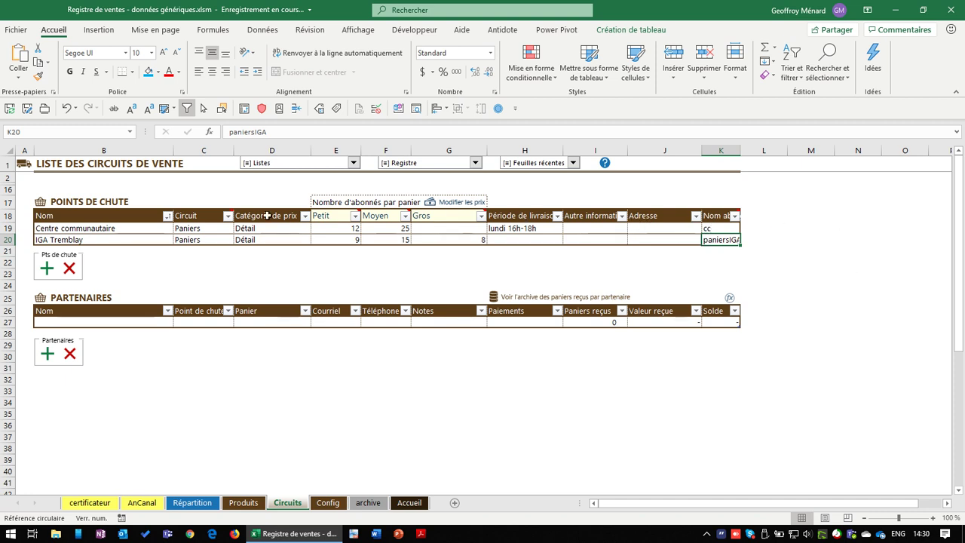
pyautogui.click(100, 241)
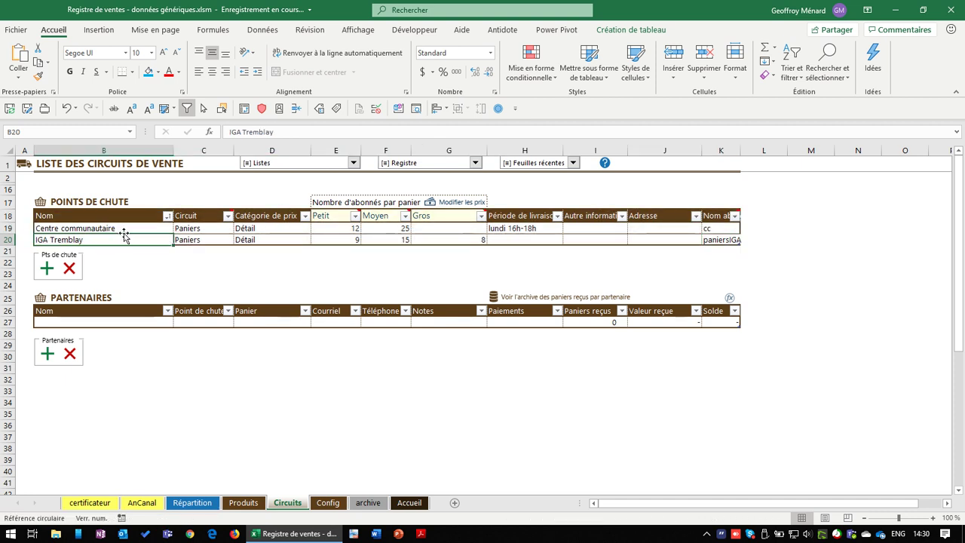
pyautogui.click(130, 319)
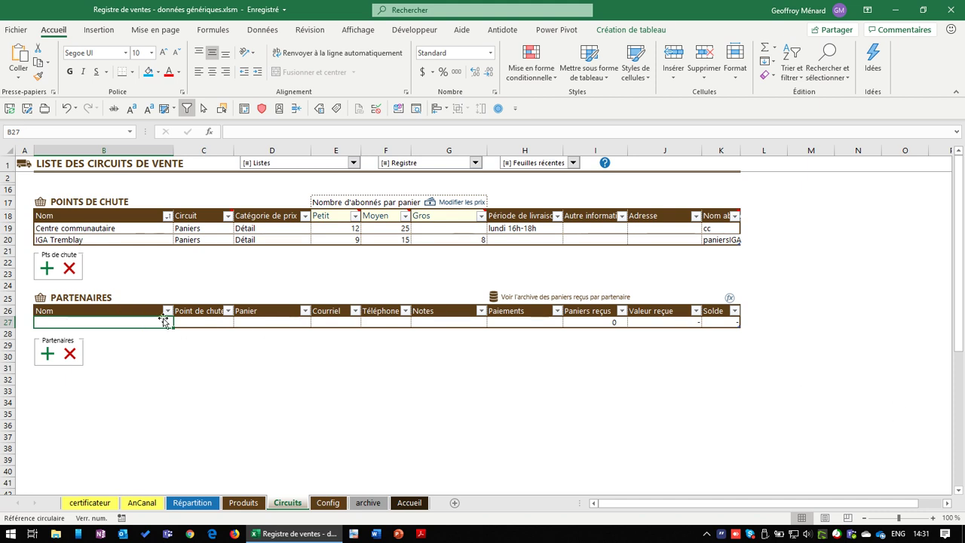
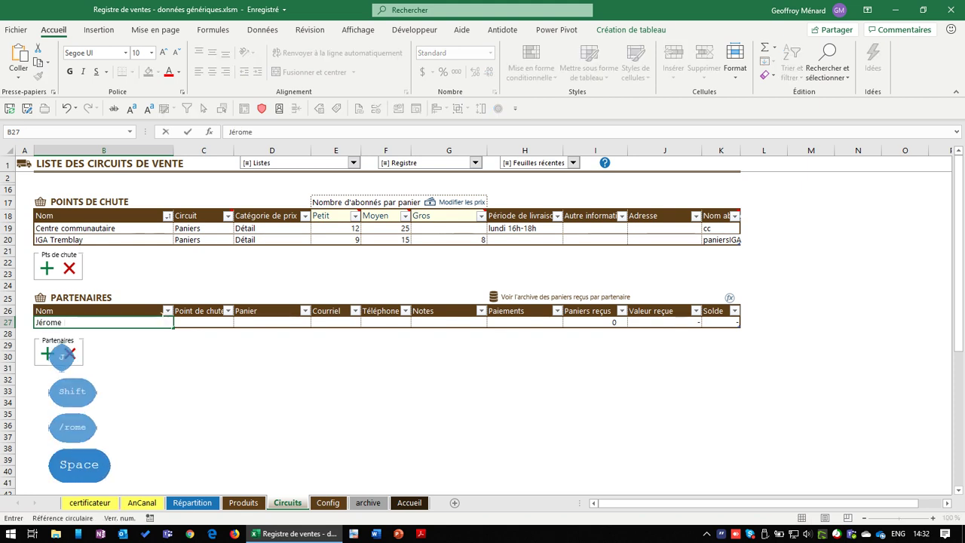
# Enter the partner's full name with drop point Centre communautaire and a Moyen basket
pyautogui.press('Tab')
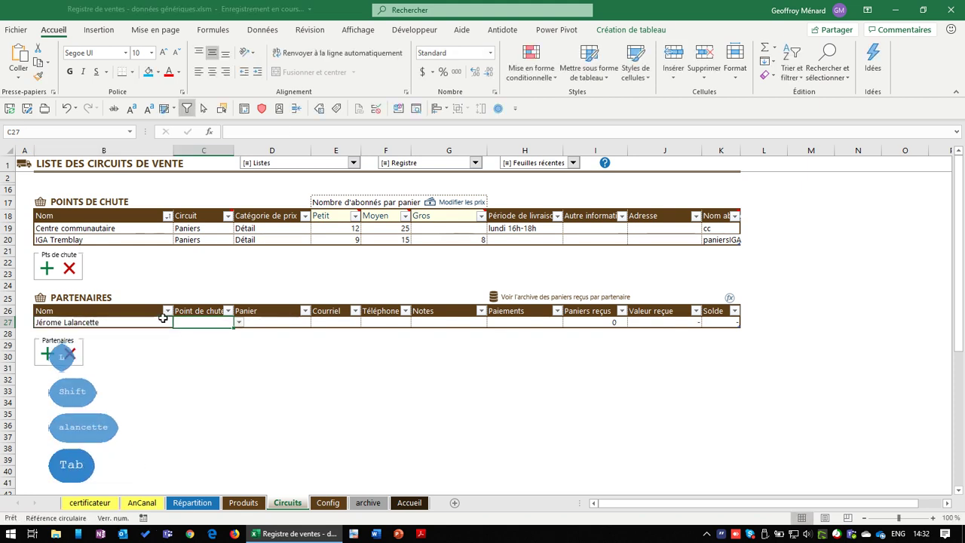
pyautogui.click(238, 316)
pyautogui.click(217, 324)
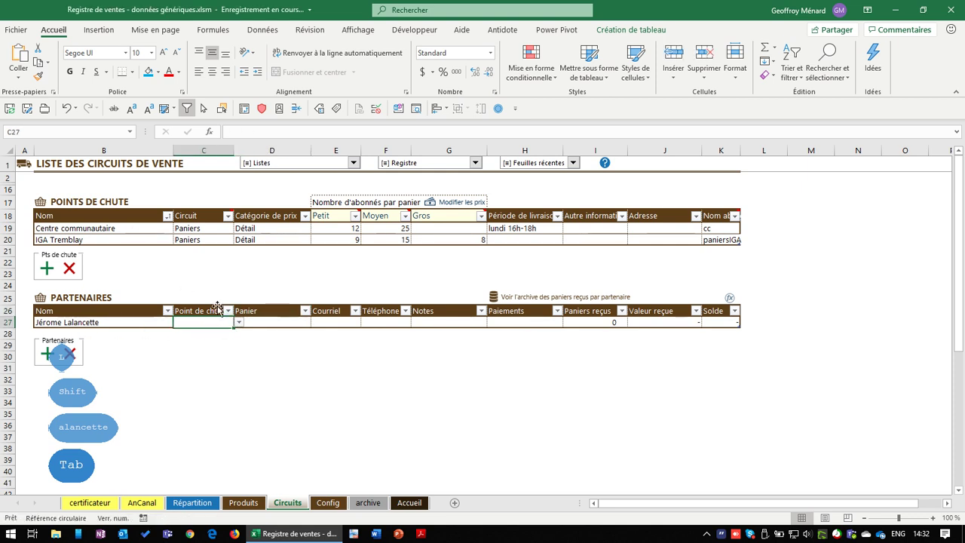
pyautogui.click(238, 322)
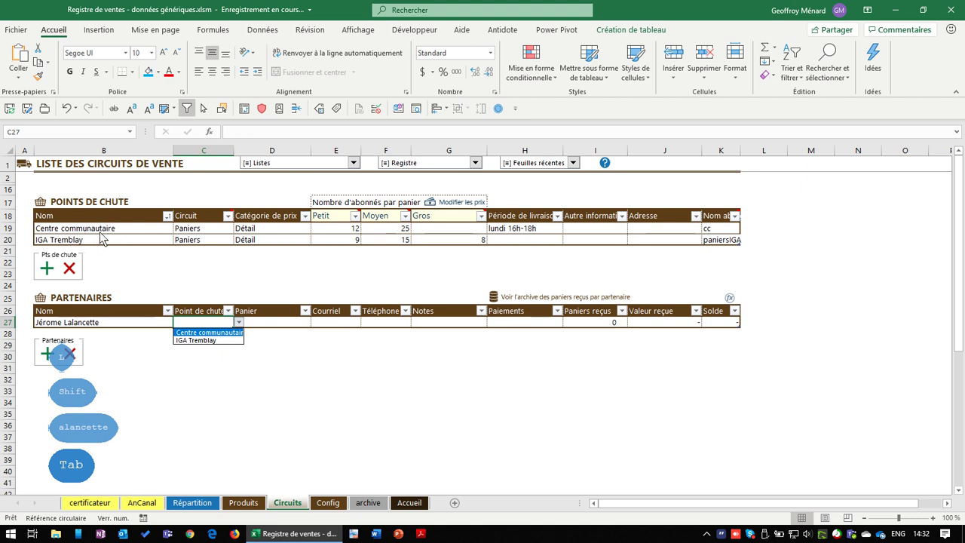
pyautogui.click(208, 331)
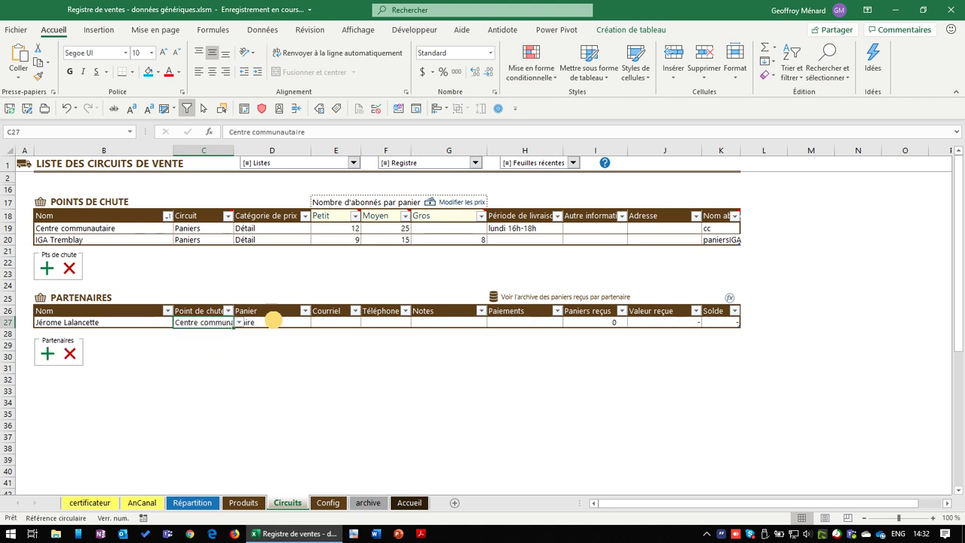
pyautogui.click(279, 322)
pyautogui.click(316, 322)
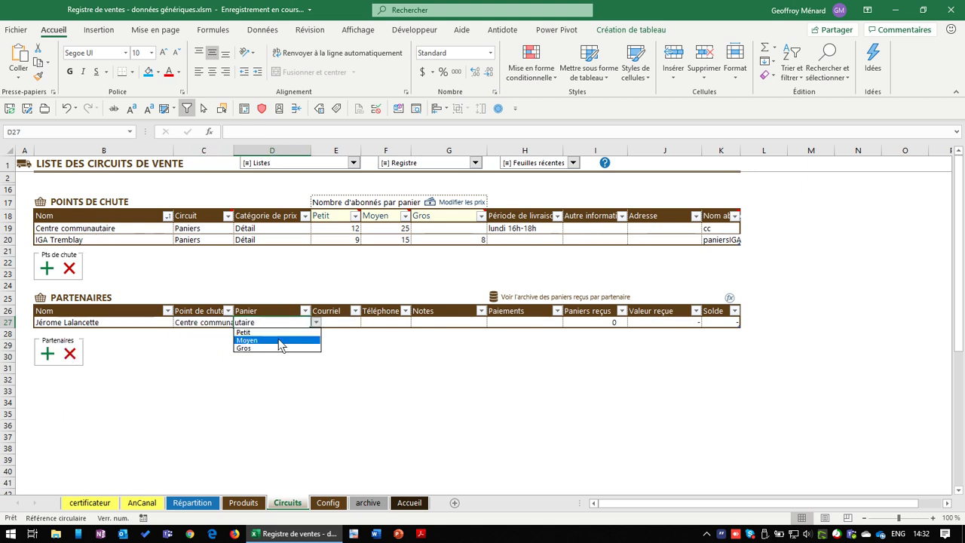
pyautogui.click(255, 340)
# Record a 100,00 $ payment in H27 and check the Paniers reçus formula
pyautogui.click(339, 318)
pyautogui.click(381, 320)
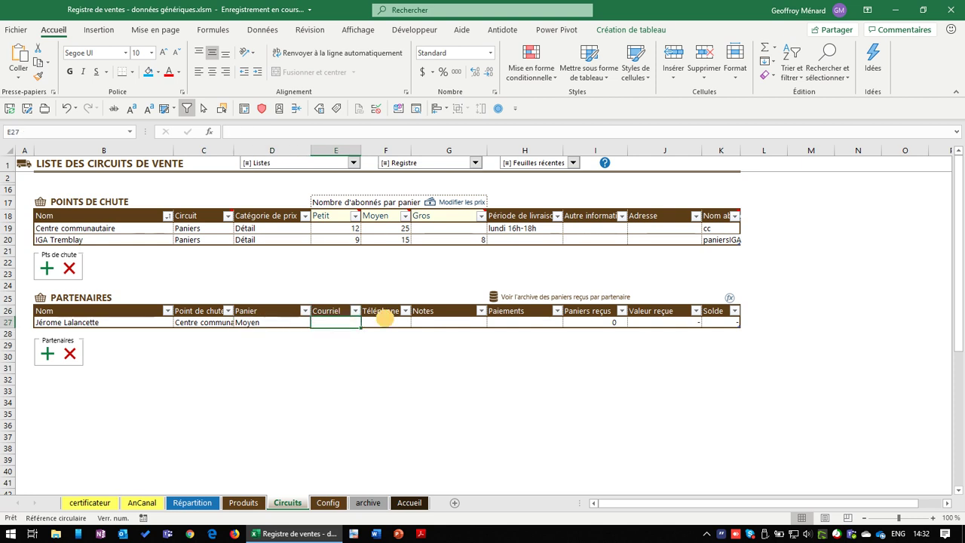
pyautogui.click(455, 322)
pyautogui.click(524, 322)
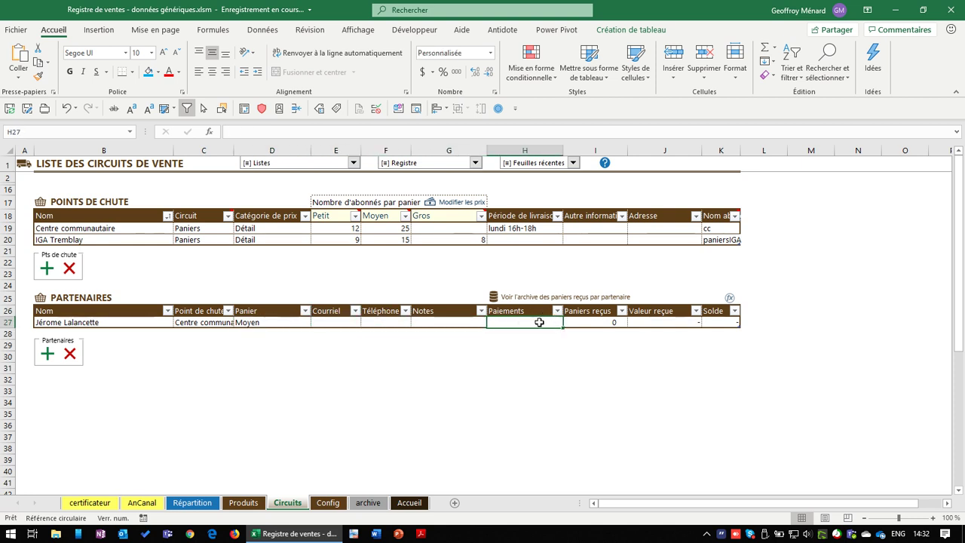
pyautogui.write('100,00 $')
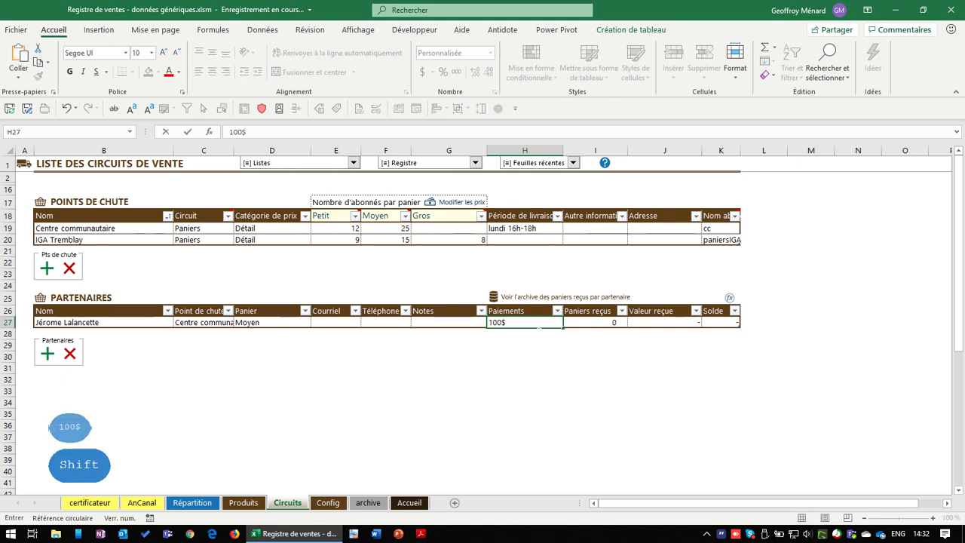
pyautogui.press('Return')
pyautogui.click(594, 319)
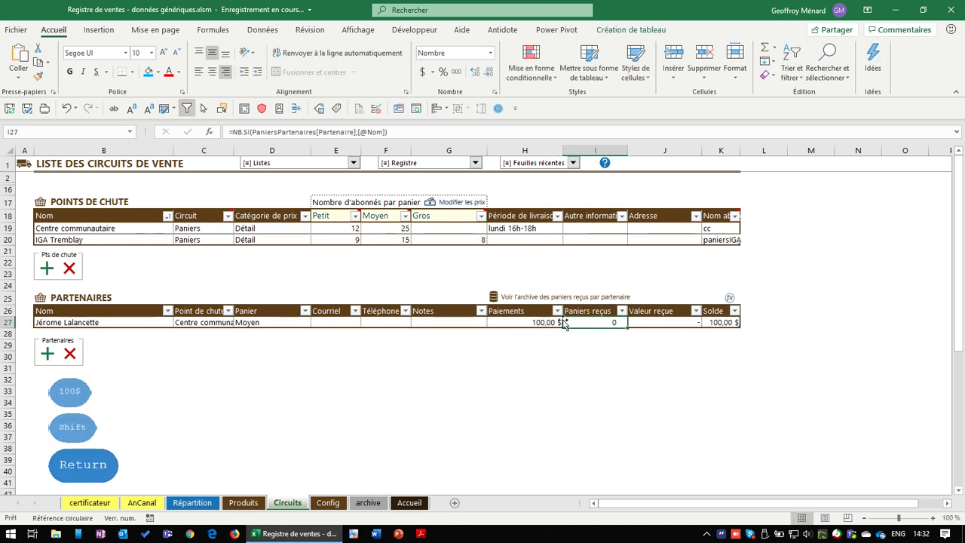
pyautogui.click(561, 323)
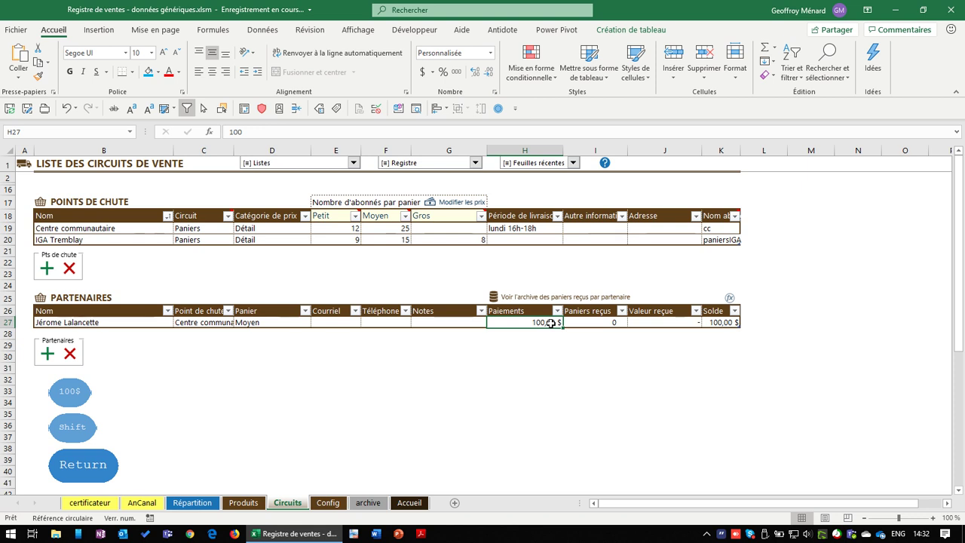
pyautogui.hotkey('alt', 'r')
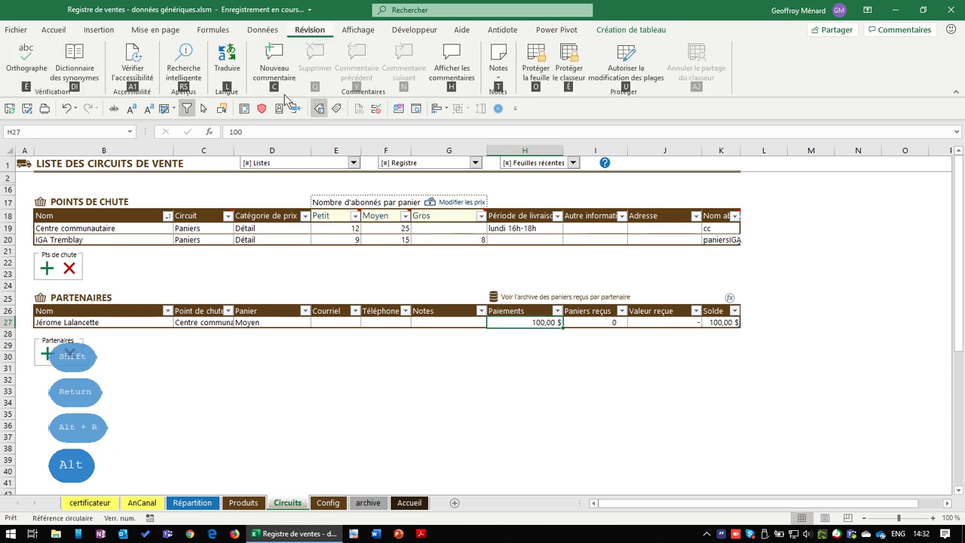
# Add a note to H27 reading 'Payé 100$ le 14 mai' and 'Payé 150$ le 25 juin'
pyautogui.click(274, 68)
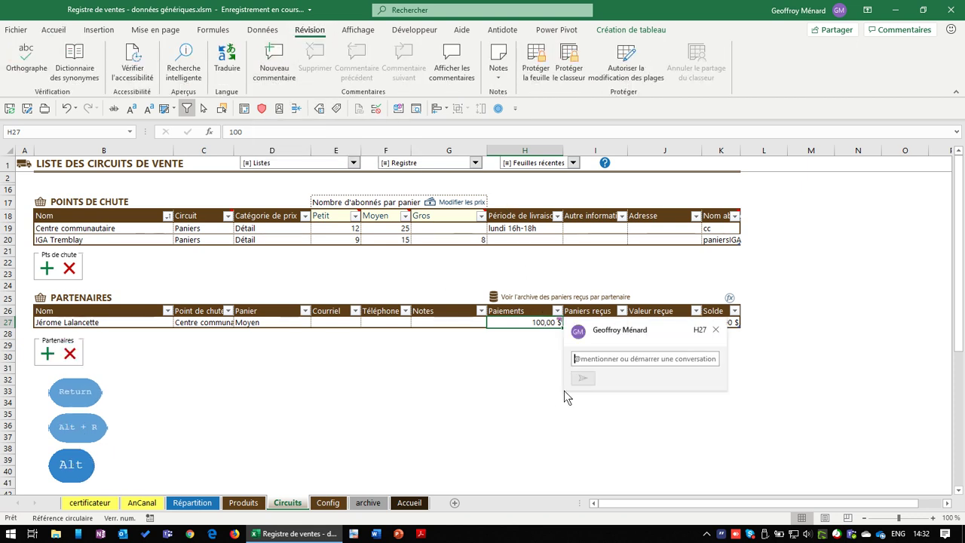
pyautogui.press('Escape')
pyautogui.press('Escape')
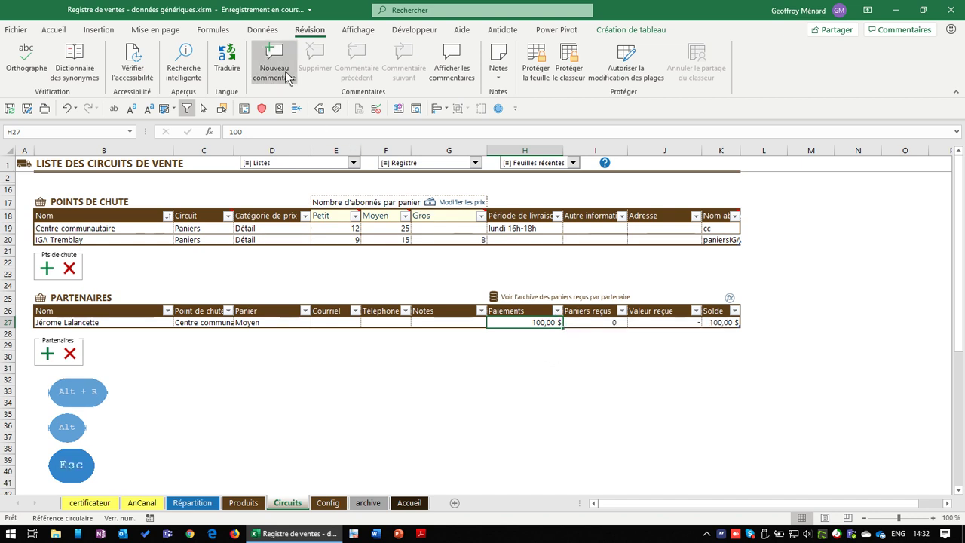
pyautogui.click(493, 68)
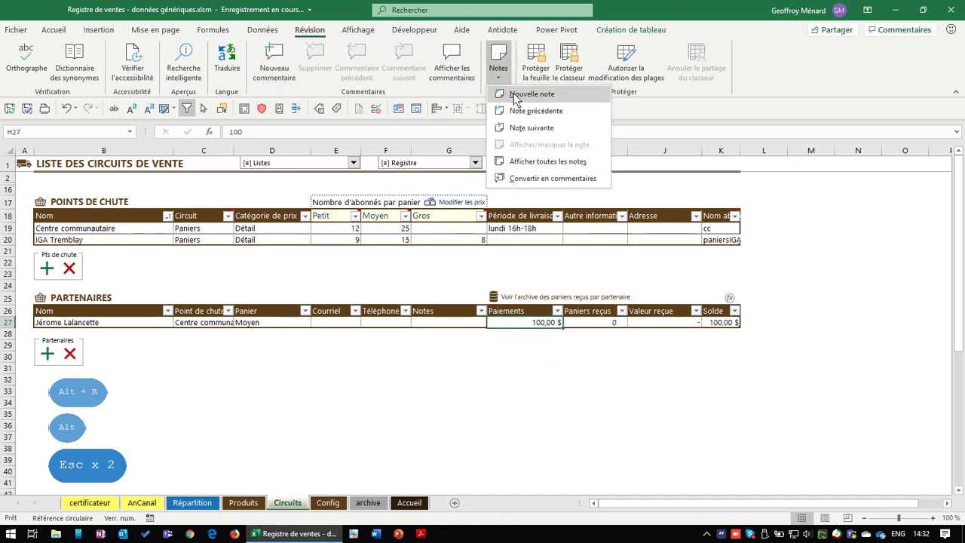
pyautogui.click(528, 95)
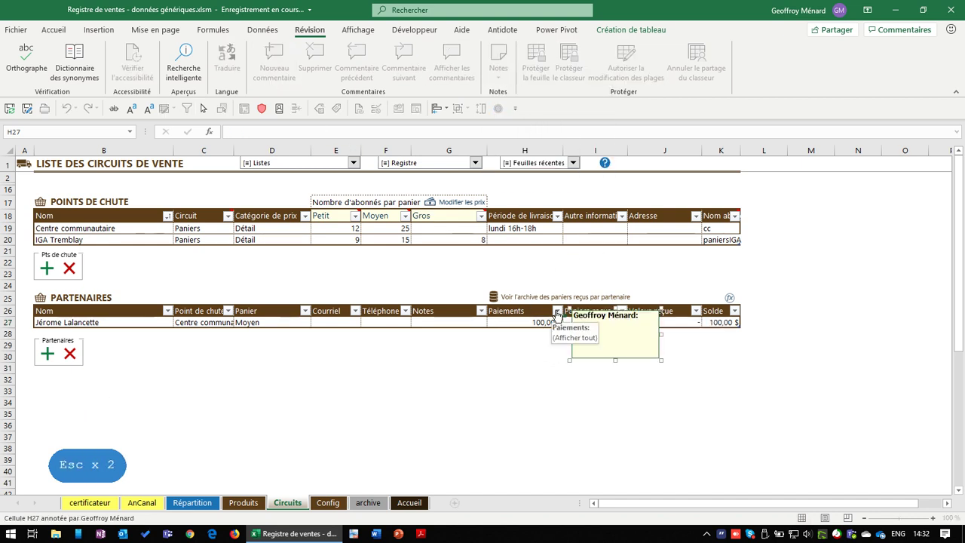
pyautogui.hotkey('shift', 'Up')
pyautogui.write('Payé 10-0')
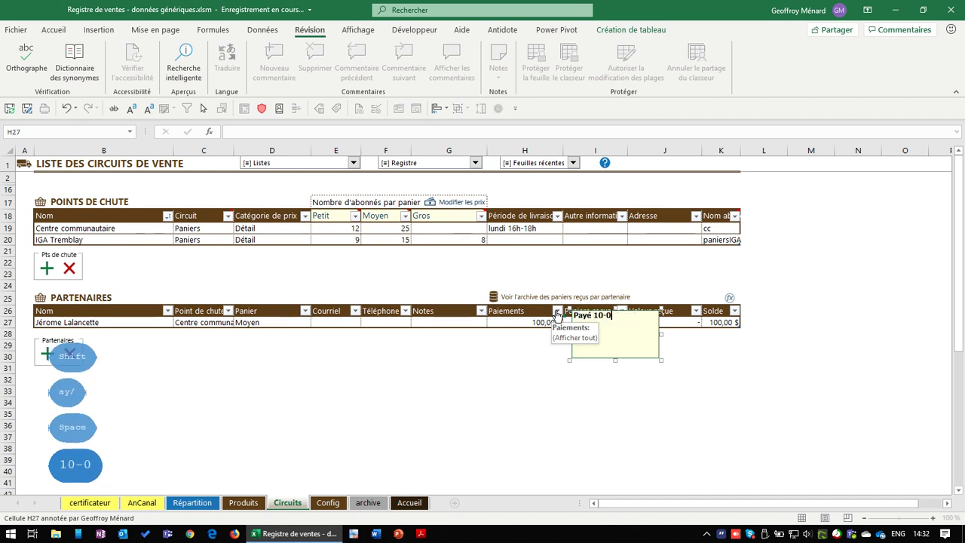
pyautogui.press('BackSpace')
pyautogui.press('BackSpace')
pyautogui.write('0$')
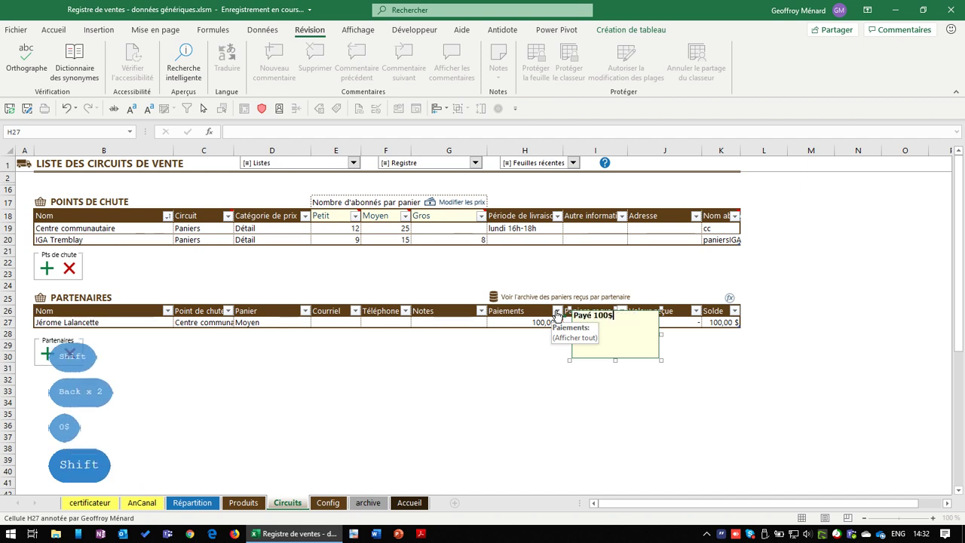
pyautogui.write('14 mai')
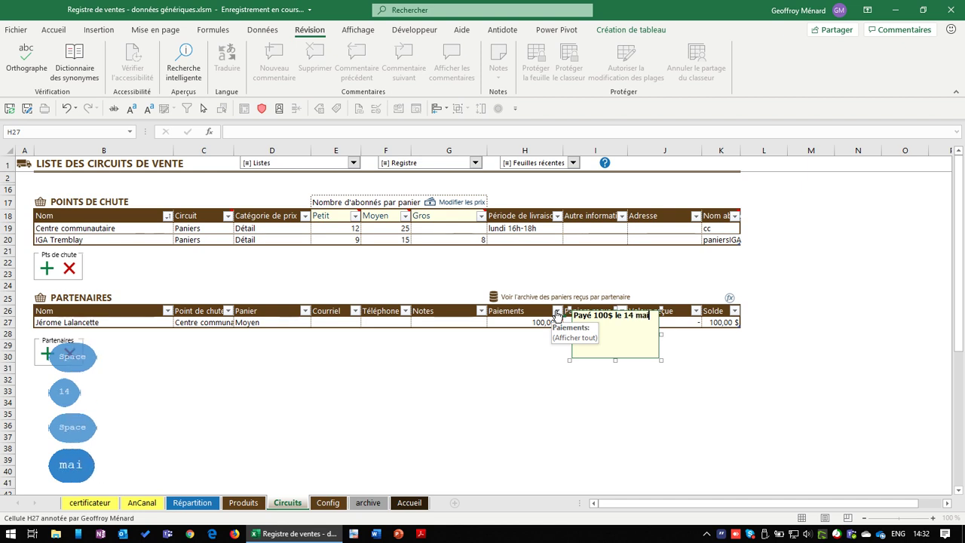
pyautogui.hotkey('shift', 'Return')
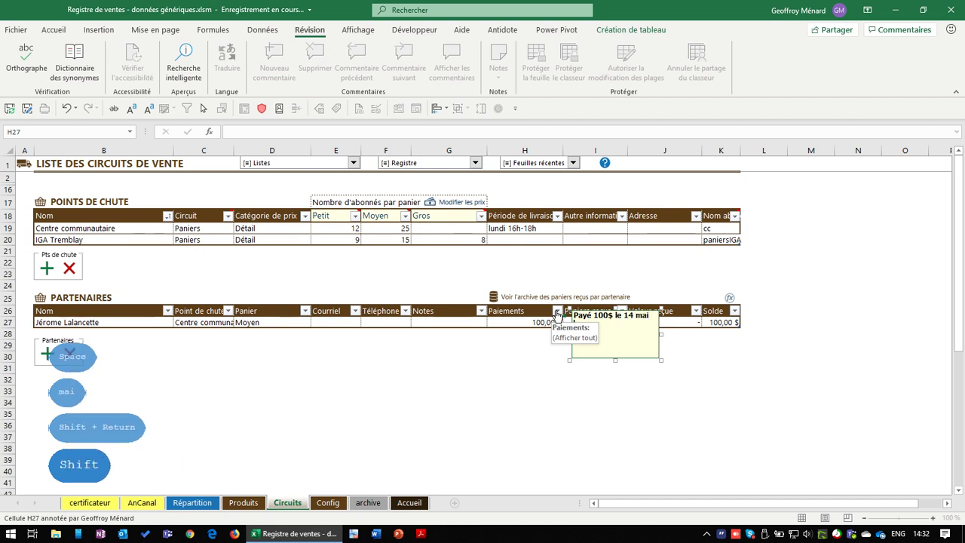
pyautogui.write('Payé 150$')
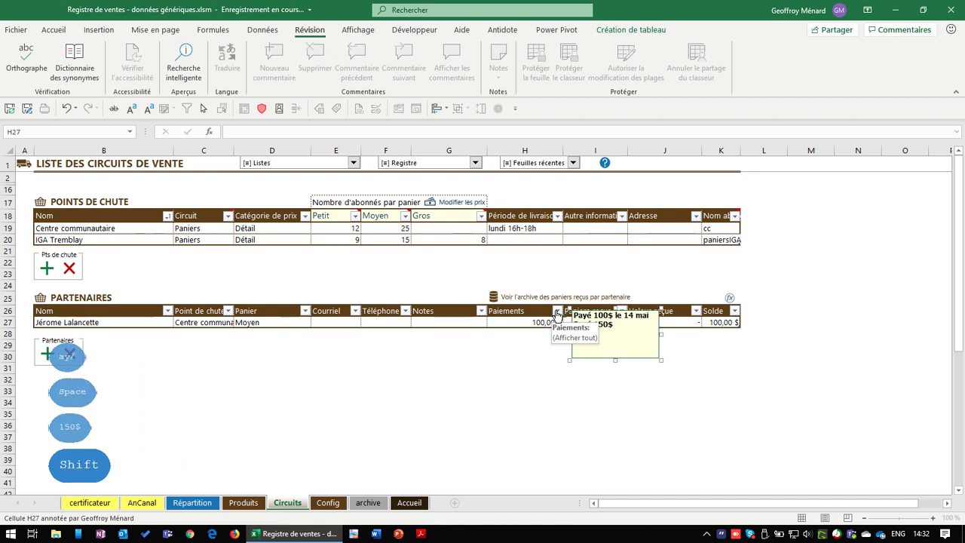
pyautogui.write(' le 25 juin')
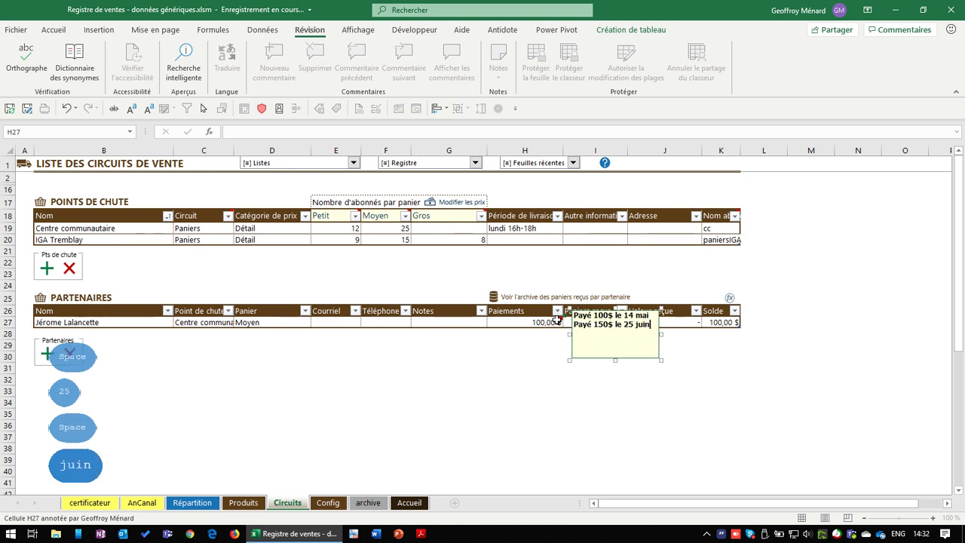
pyautogui.click(551, 320)
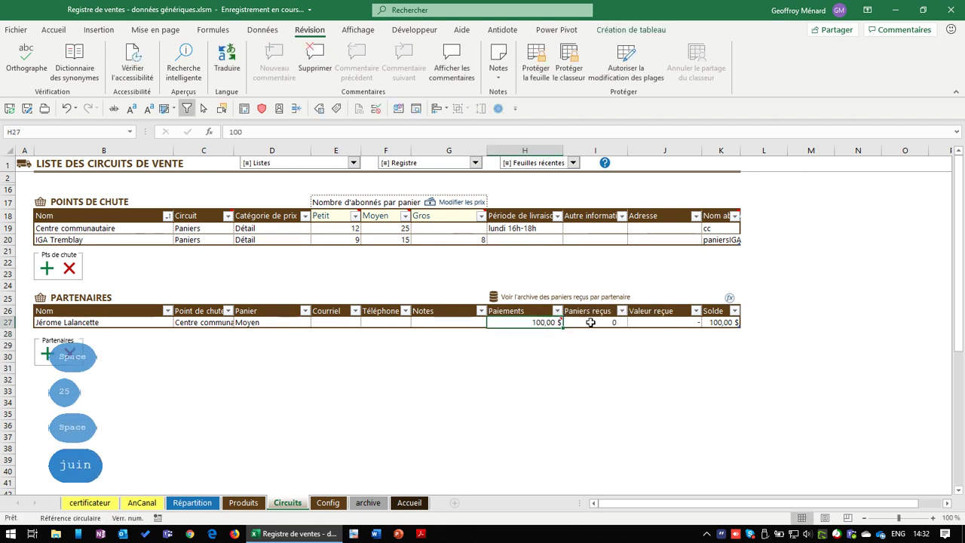
# Review the Paiements and Paniers reçus input messages and the I27 formula
pyautogui.click(591, 322)
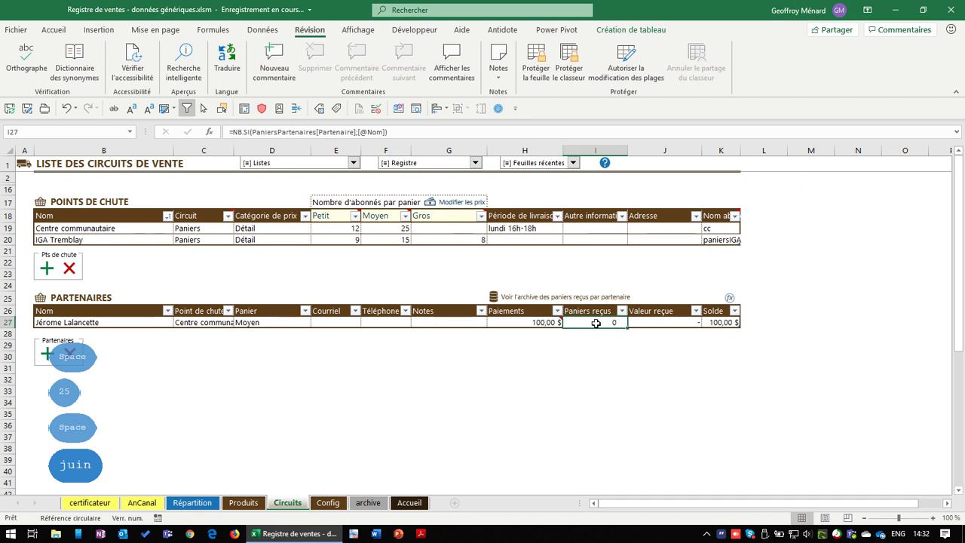
pyautogui.click(557, 323)
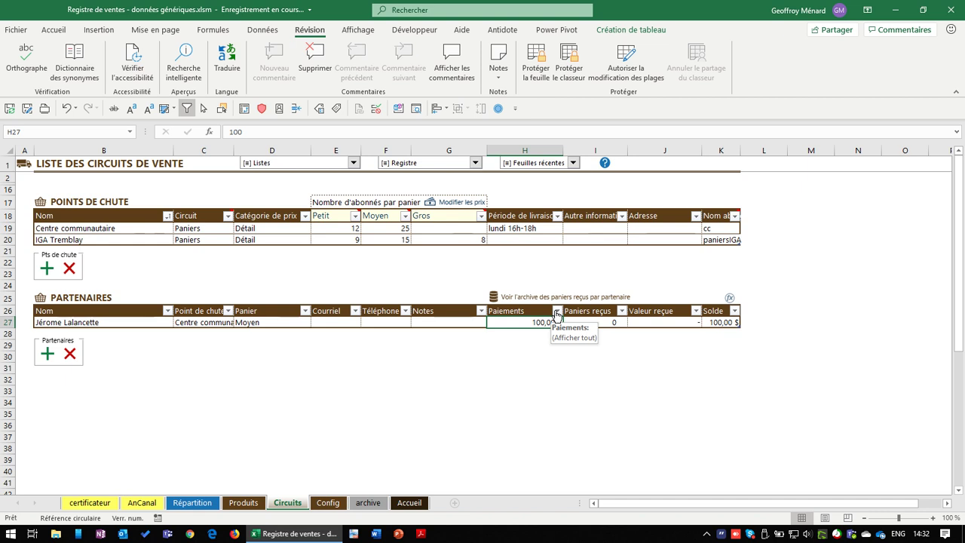
pyautogui.click(545, 311)
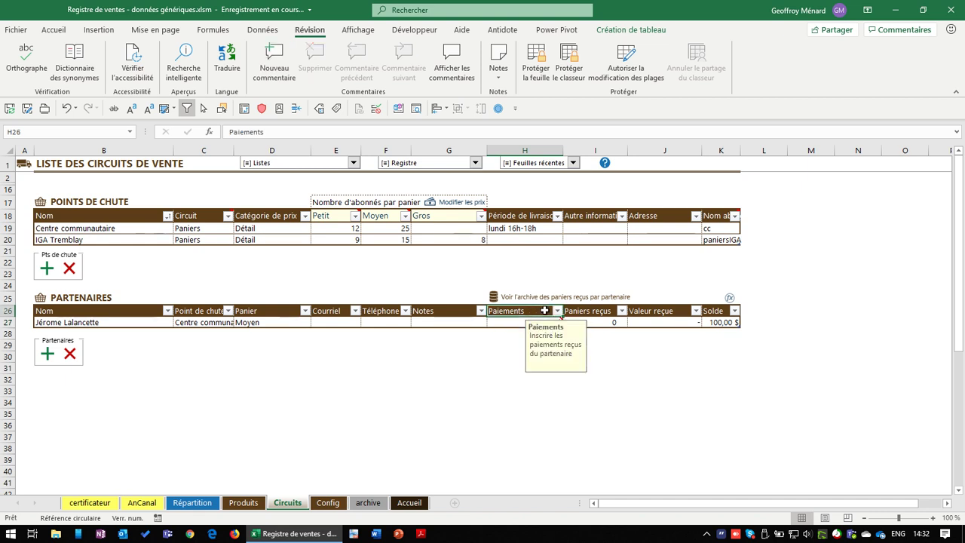
pyautogui.click(590, 312)
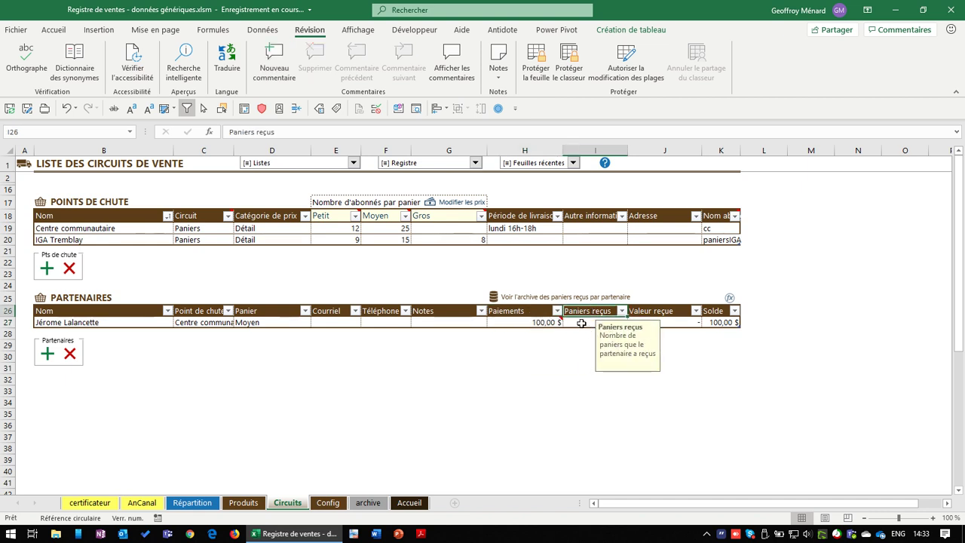
pyautogui.click(581, 323)
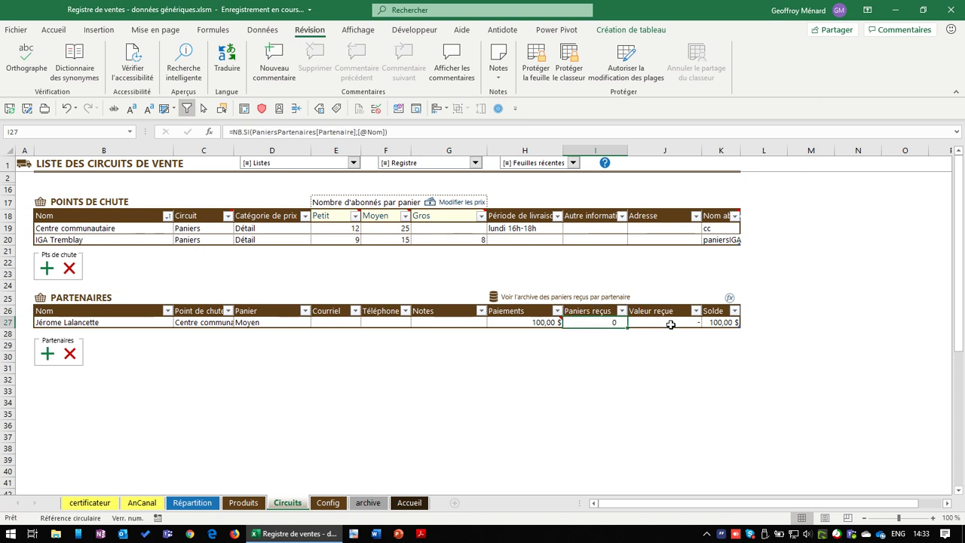
# Inspect the Valeur reçue and Solde formulas in J27 and K27, then select B27
pyautogui.click(660, 320)
pyautogui.click(613, 319)
pyautogui.press('Right')
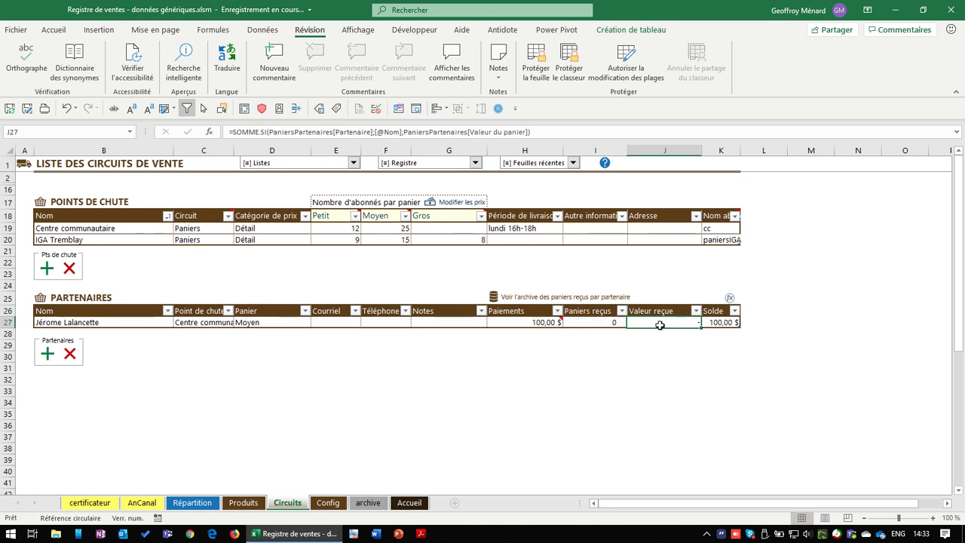
pyautogui.click(615, 322)
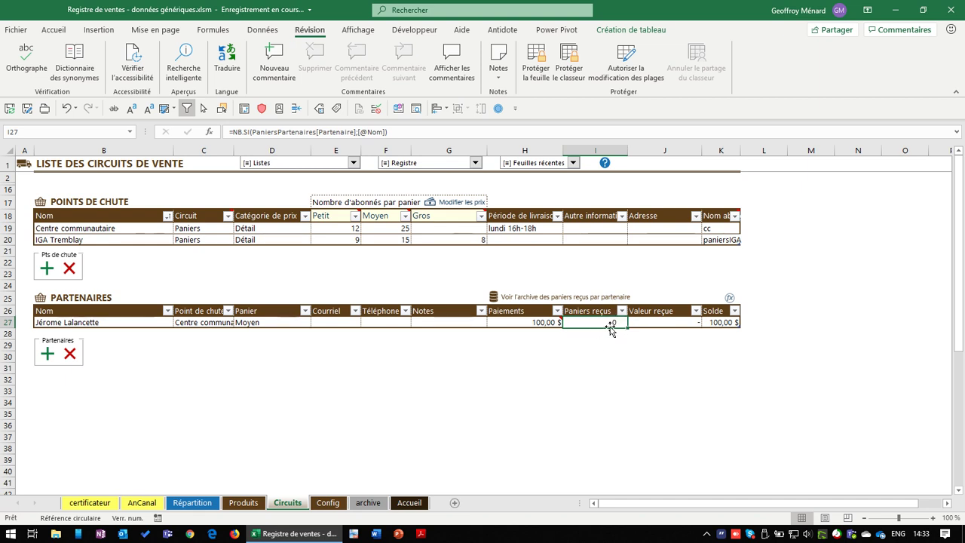
pyautogui.click(672, 322)
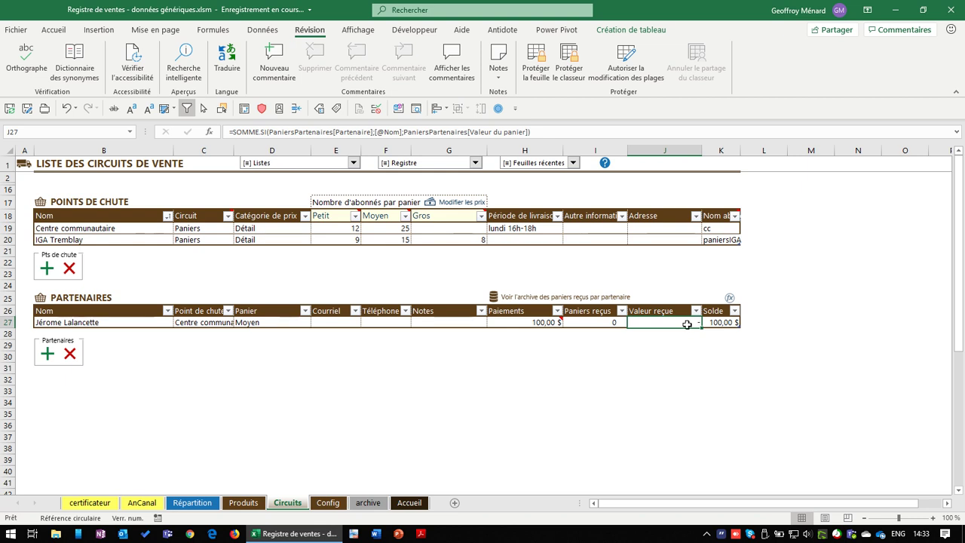
pyautogui.click(737, 323)
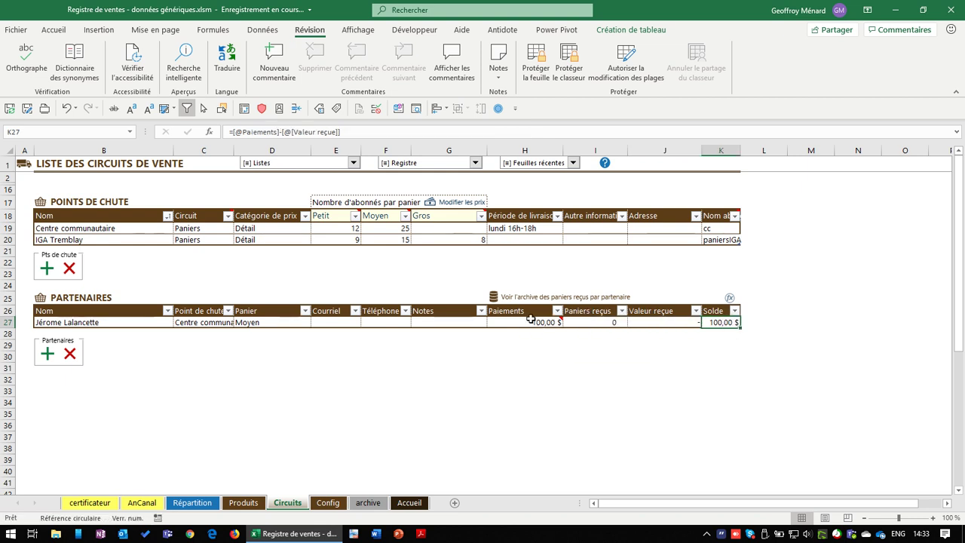
pyautogui.moveTo(527, 323)
pyautogui.click(114, 324)
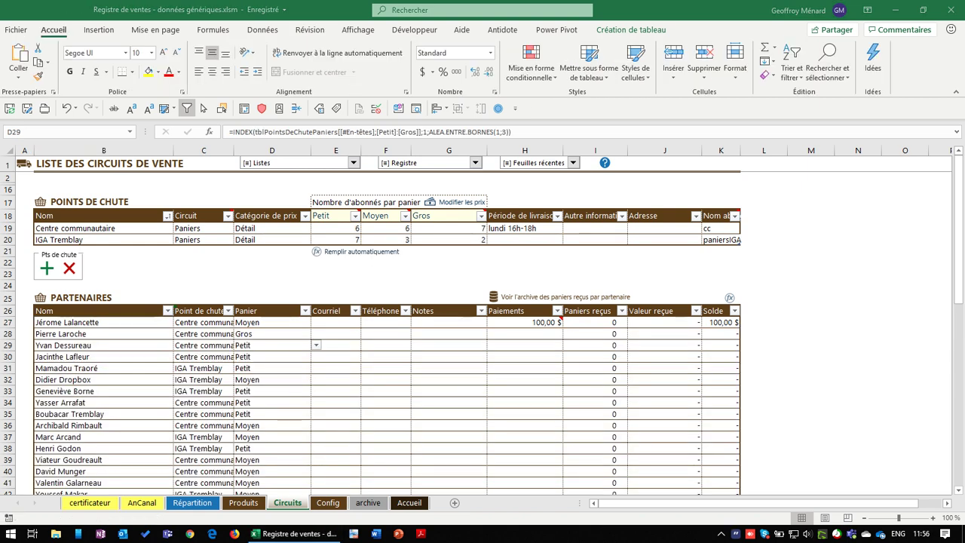
pyautogui.click(185, 325)
pyautogui.click(154, 323)
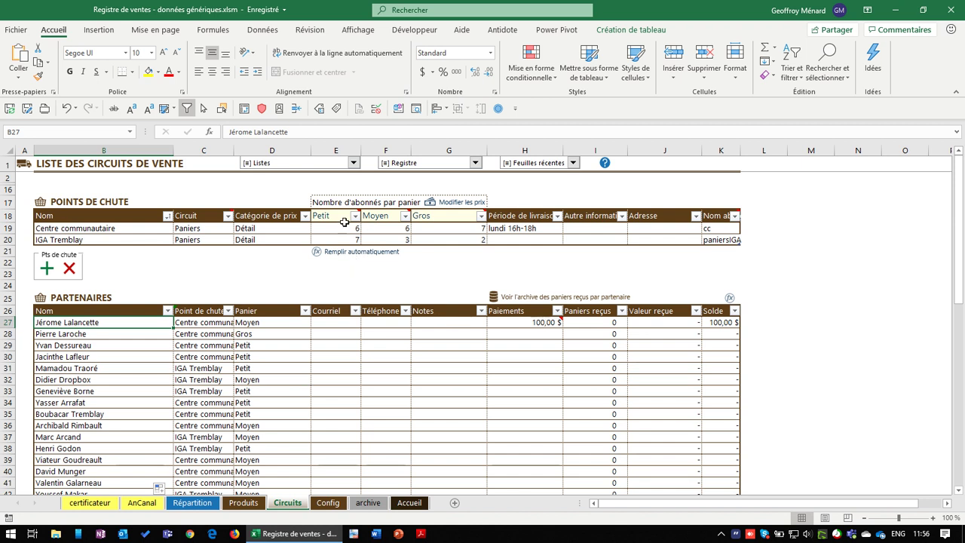
pyautogui.moveTo(343, 226); pyautogui.dragTo(445, 240)
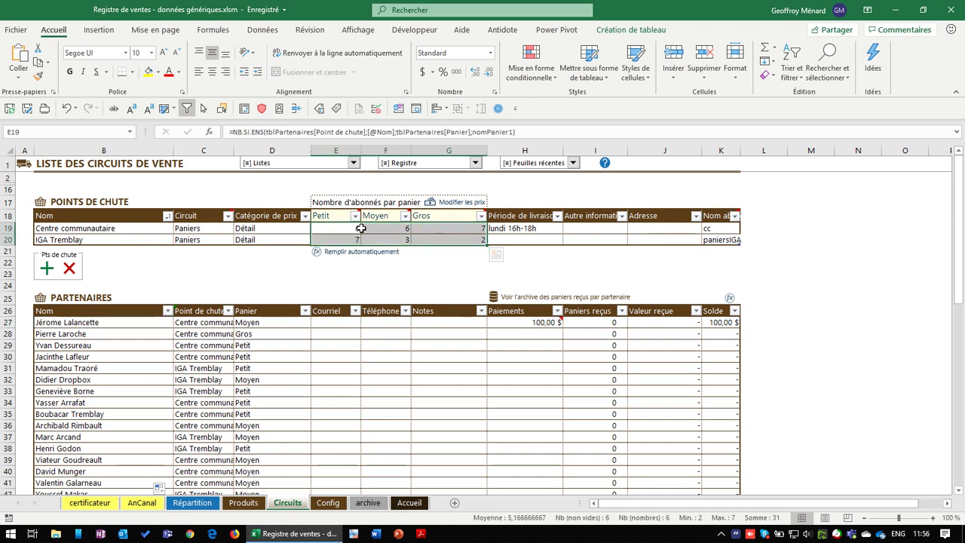
pyautogui.click(111, 227)
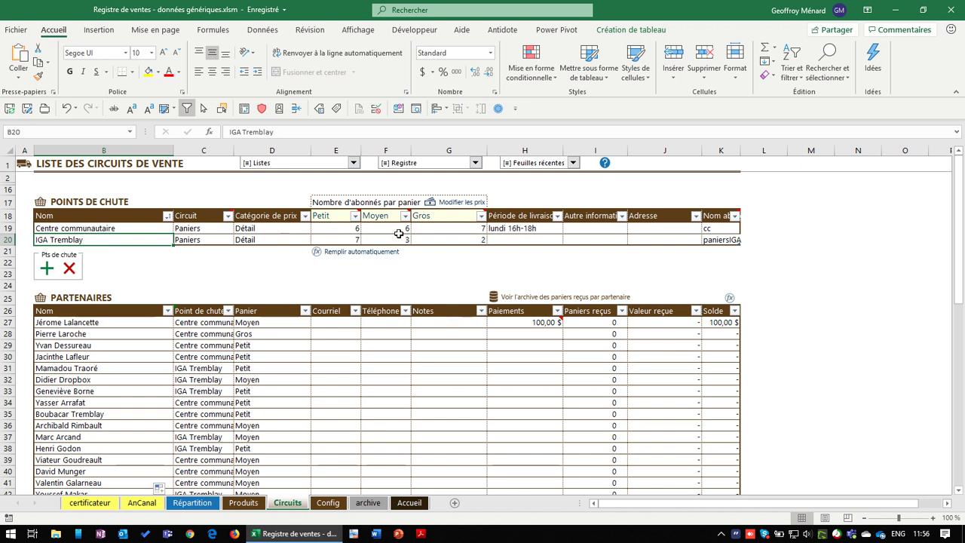
pyautogui.moveTo(335, 215); pyautogui.dragTo(442, 215)
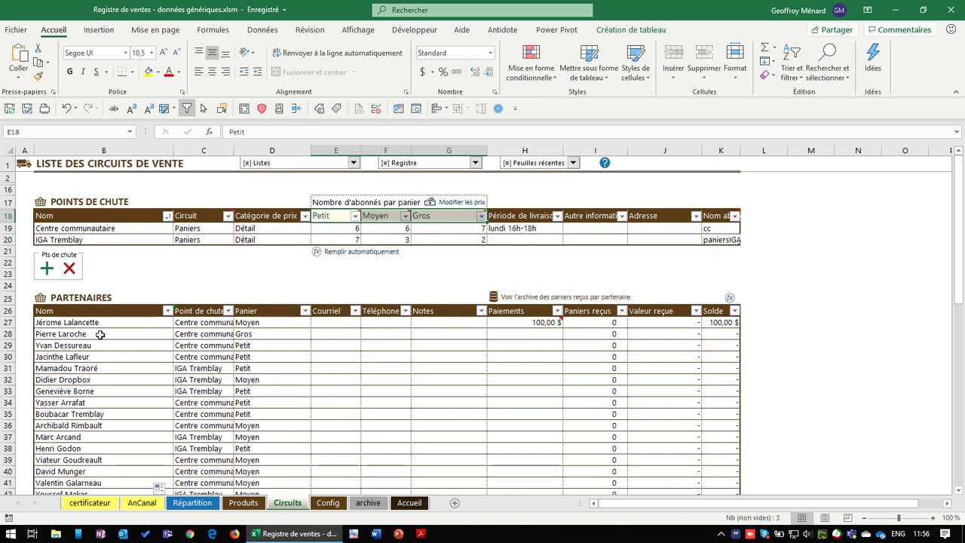
pyautogui.moveTo(83, 323); pyautogui.dragTo(242, 469)
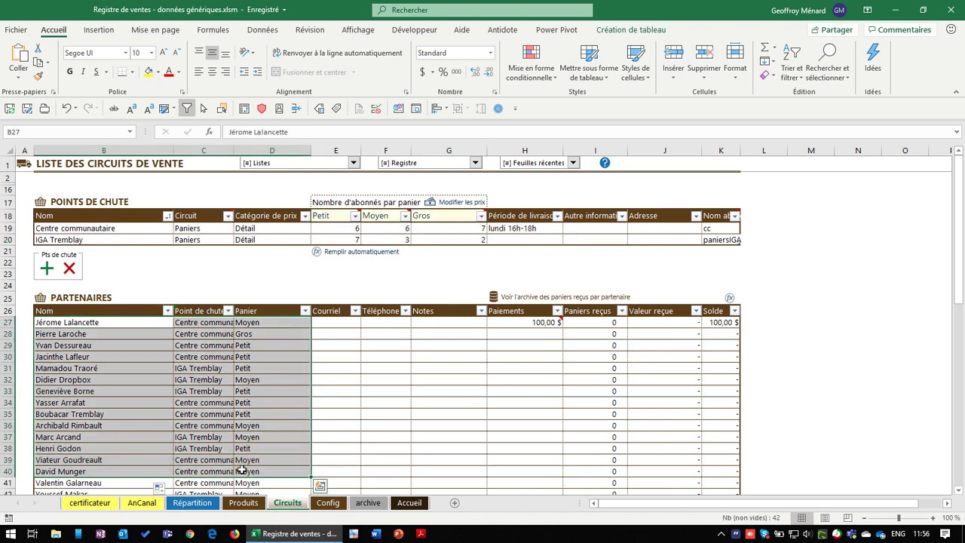
pyautogui.click(210, 344)
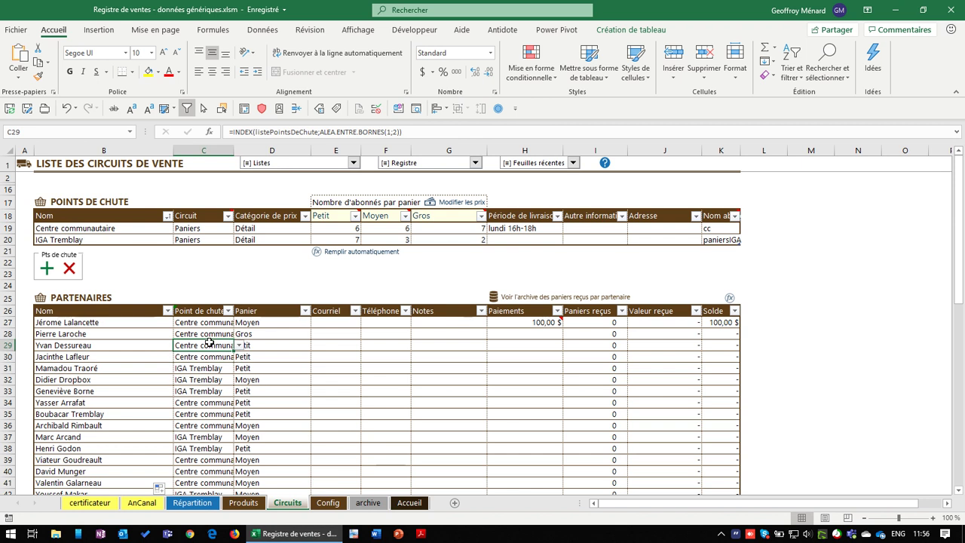
# Convert the Partenaires drop-point and basket columns C27:D41 to fixed values
pyautogui.moveTo(208, 310); pyautogui.dragTo(248, 310)
pyautogui.hotkey('ctrl', 'c')
pyautogui.hotkey('ctrl', 'v')
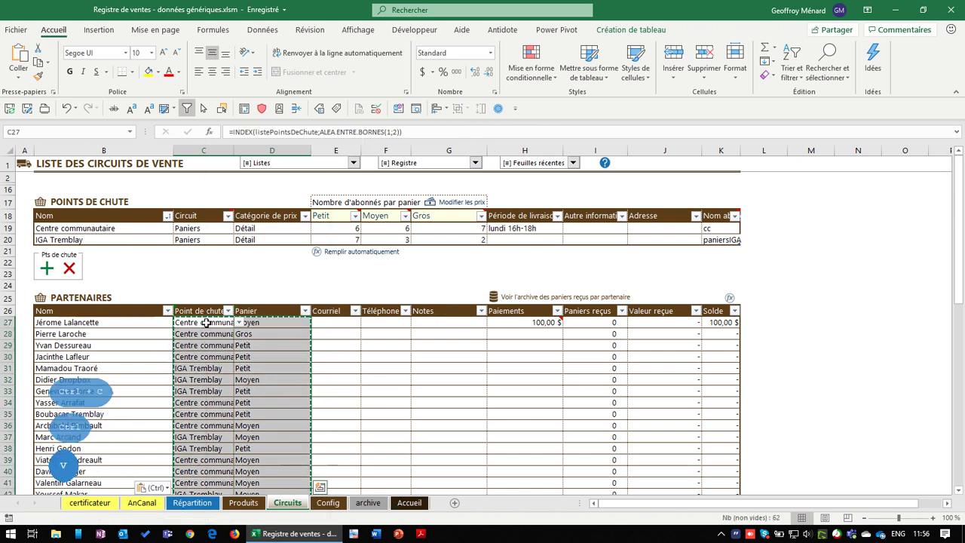
pyautogui.press('Escape')
pyautogui.click(215, 367)
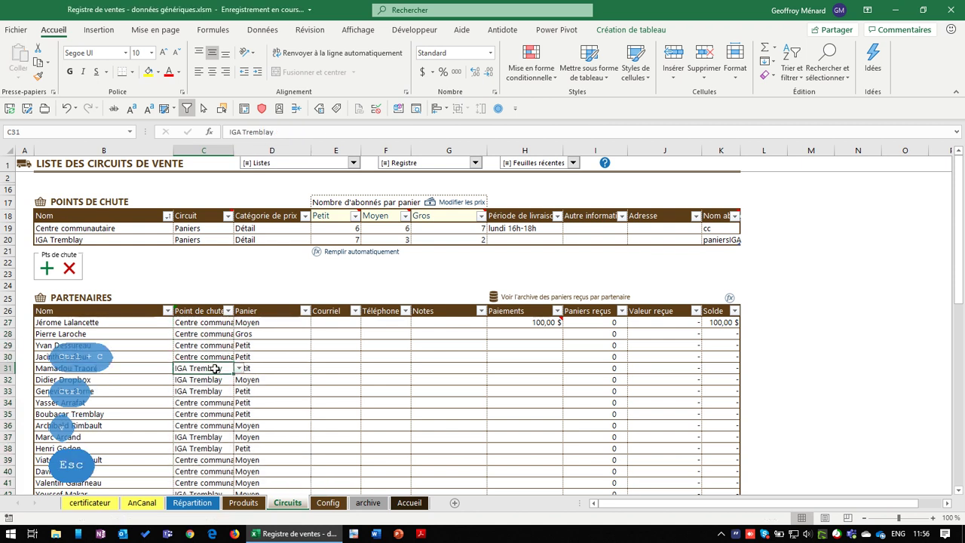
pyautogui.click(214, 325)
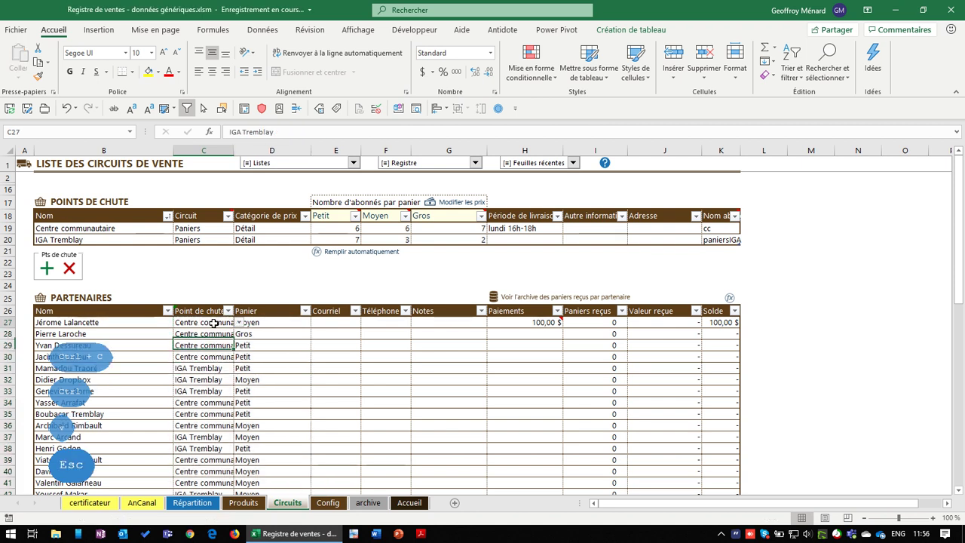
pyautogui.click(273, 336)
# Clear C28, D29, D33 and row 31's drop point and basket, dropping counts to 5/6/6 and 5/3/2
pyautogui.click(223, 335)
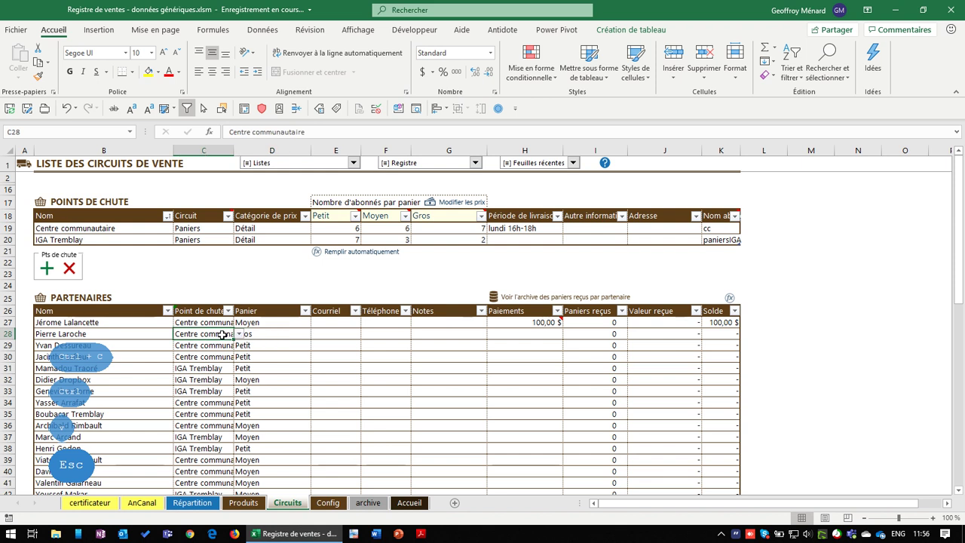
pyautogui.press('BackSpace')
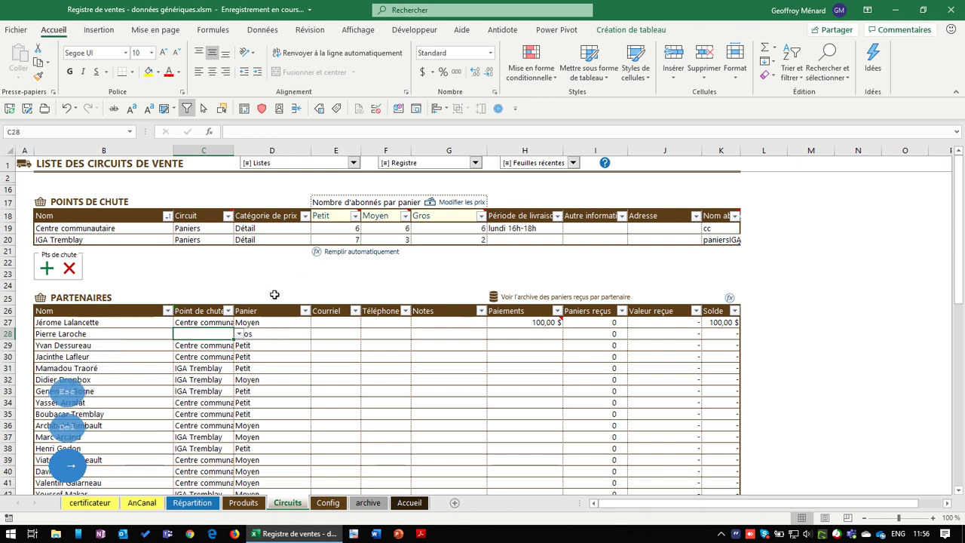
pyautogui.press('Tab')
pyautogui.press('Down')
pyautogui.press('Delete')
pyautogui.press('Down')
pyautogui.press('Down')
pyautogui.press('Down')
pyautogui.press('Down')
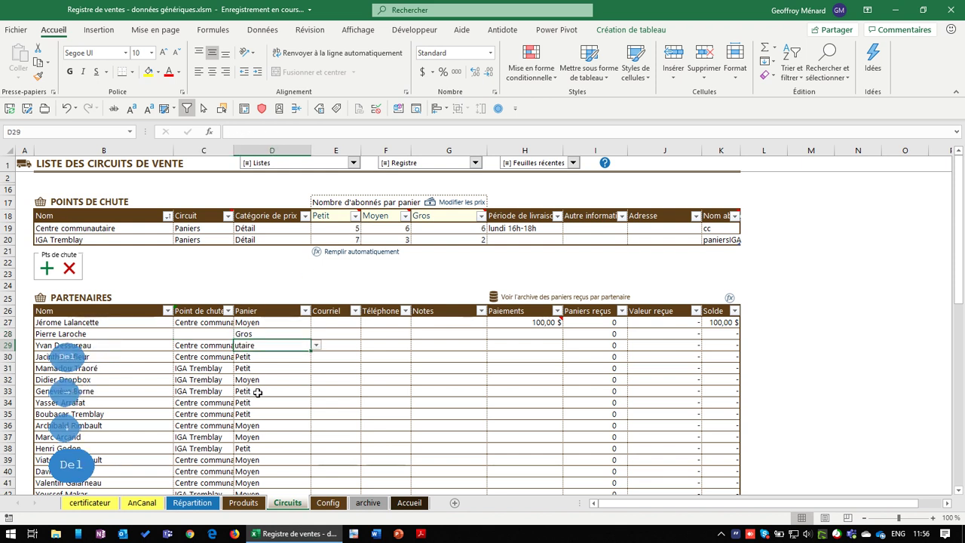
pyautogui.press('Delete')
pyautogui.press('Delete')
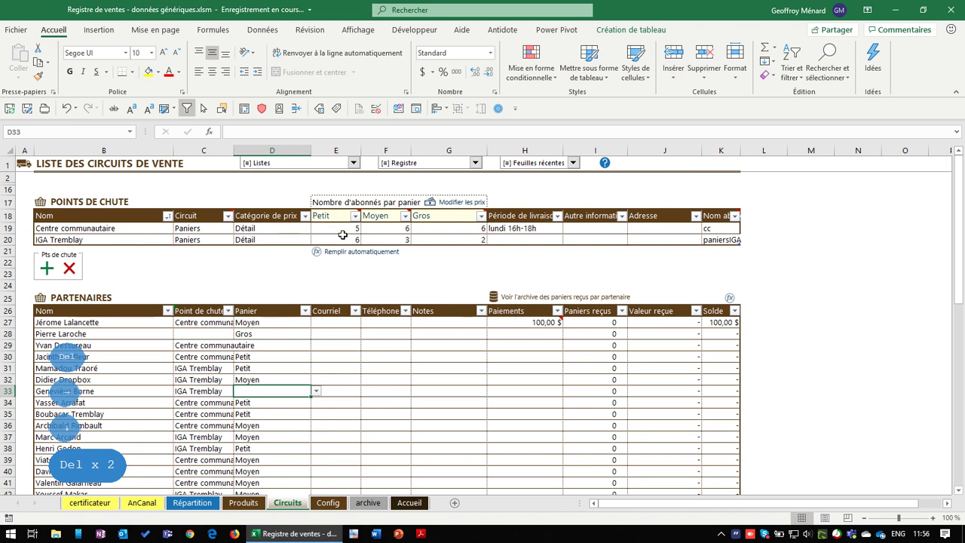
pyautogui.moveTo(279, 368); pyautogui.dragTo(263, 345)
pyautogui.press('Delete')
pyautogui.press('Delete')
pyautogui.click(264, 379)
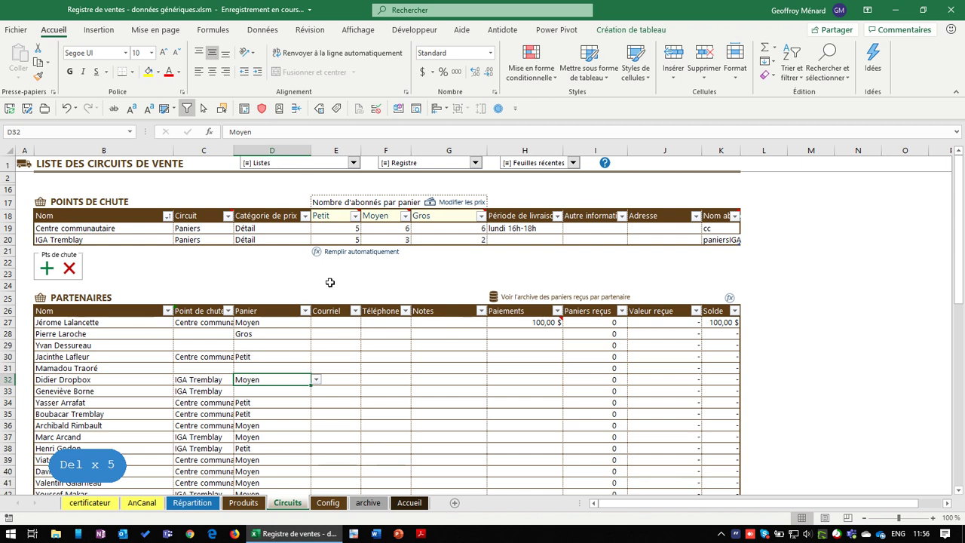
pyautogui.click(357, 228)
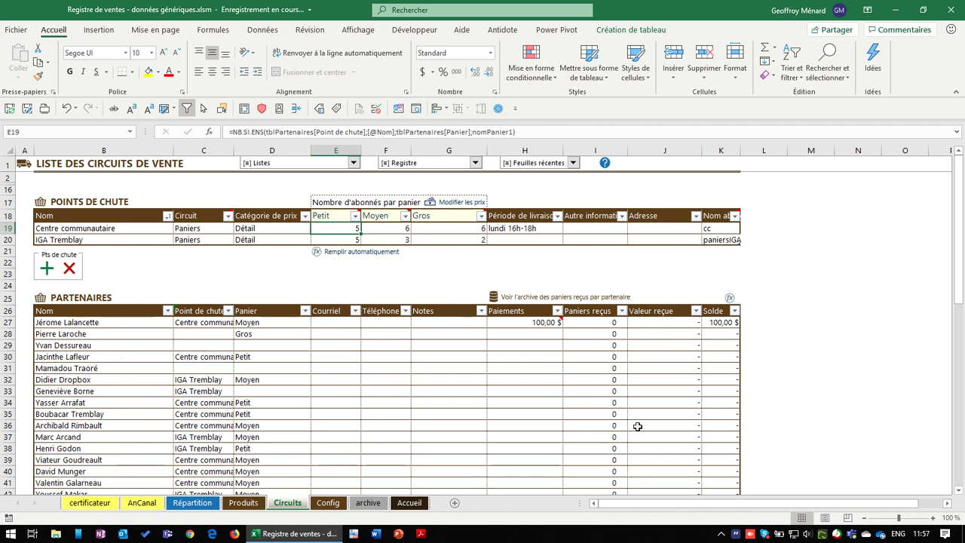
# Clear all six subscriber counts for Centre communautaire and IGA Tremblay (E19:G20)
pyautogui.click(368, 227)
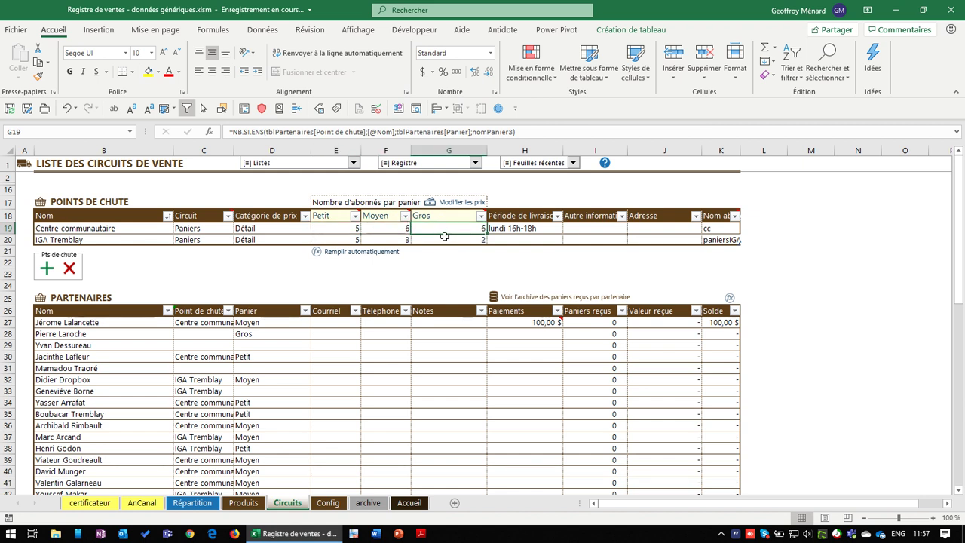
pyautogui.click(389, 239)
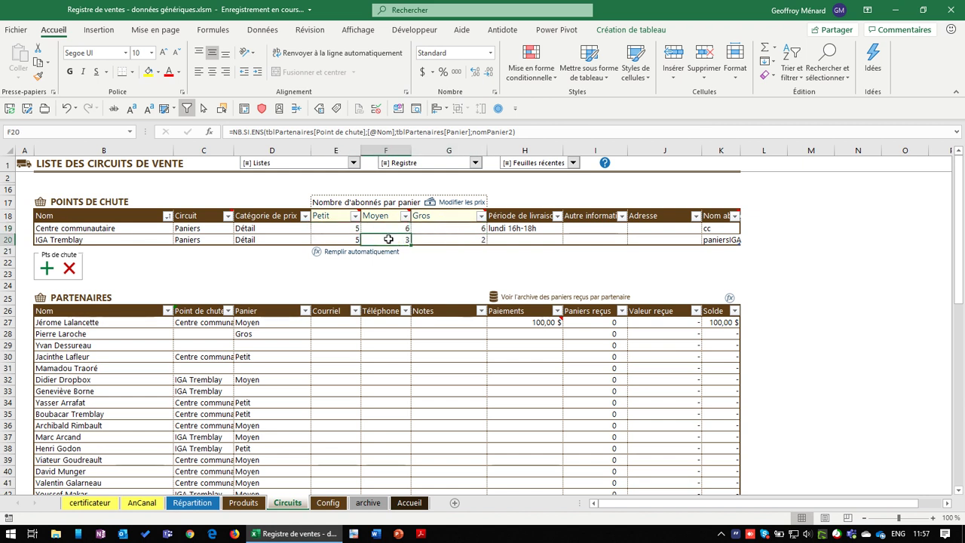
pyautogui.click(202, 322)
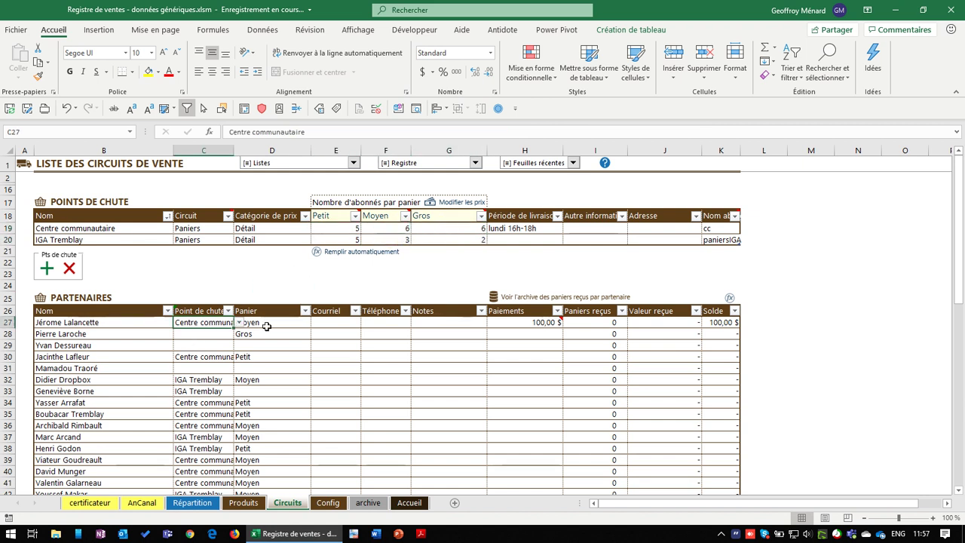
pyautogui.click(262, 323)
pyautogui.moveTo(350, 228); pyautogui.dragTo(442, 238)
pyautogui.press('Escape')
pyautogui.press('Delete')
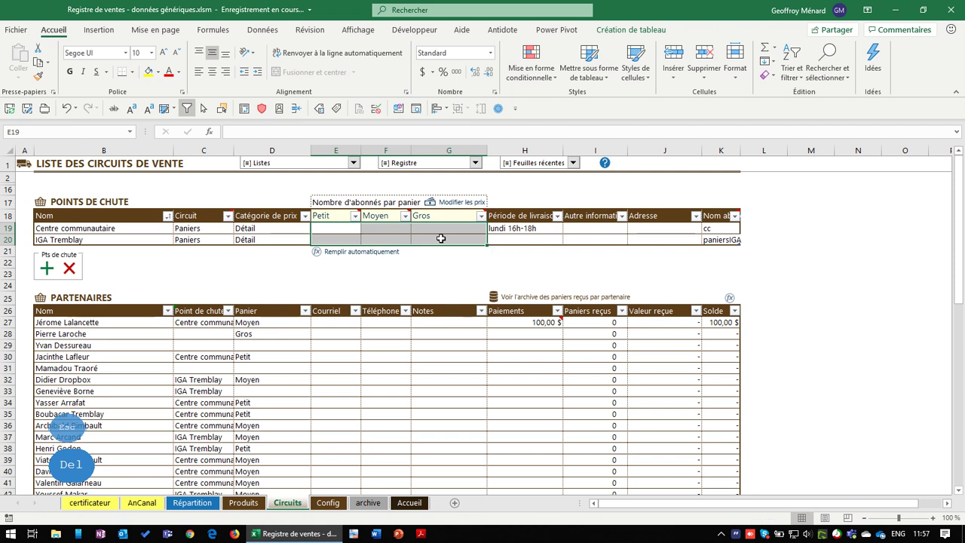
pyautogui.click(333, 273)
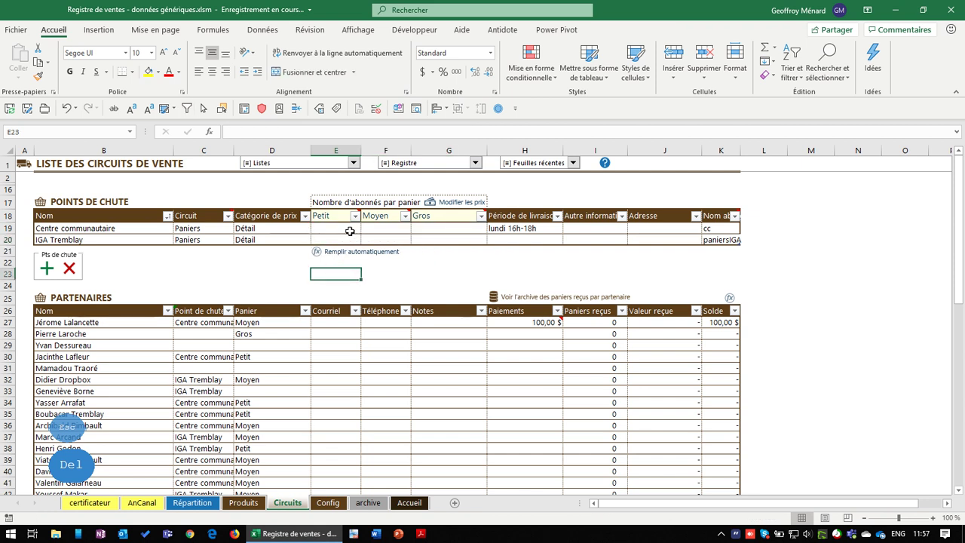
pyautogui.click(350, 230)
# Enter 5 Petit, 1 Moyen and 3 Gros for Centre communautaire, then start the automatic count
pyautogui.press('Tab')
pyautogui.press('pagedown')
pyautogui.press('Tab')
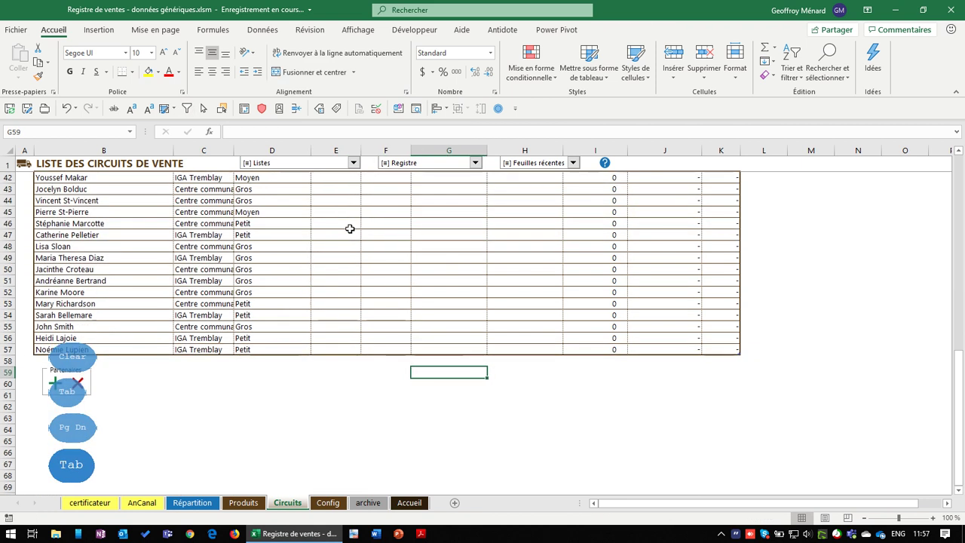
pyautogui.press('Num_Lock')
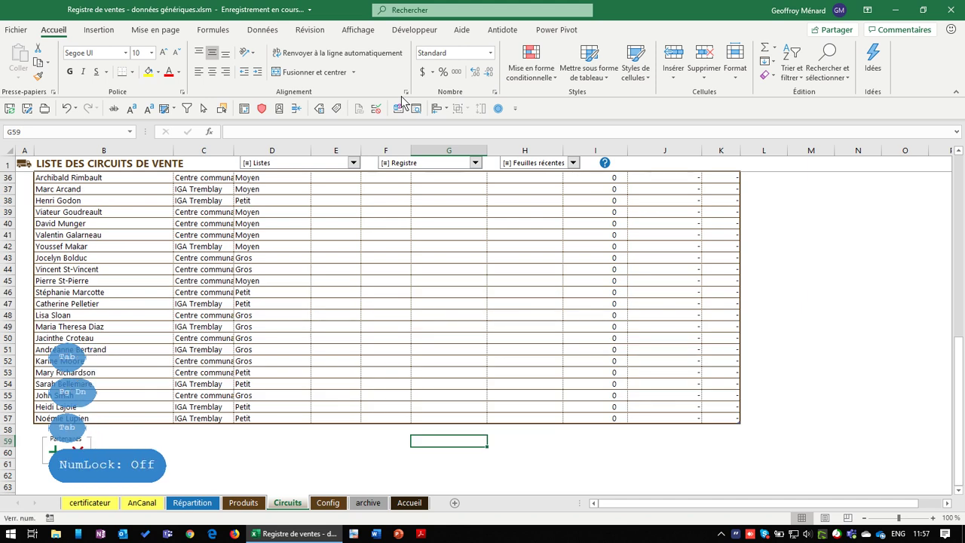
pyautogui.scroll(7, 528, 339)
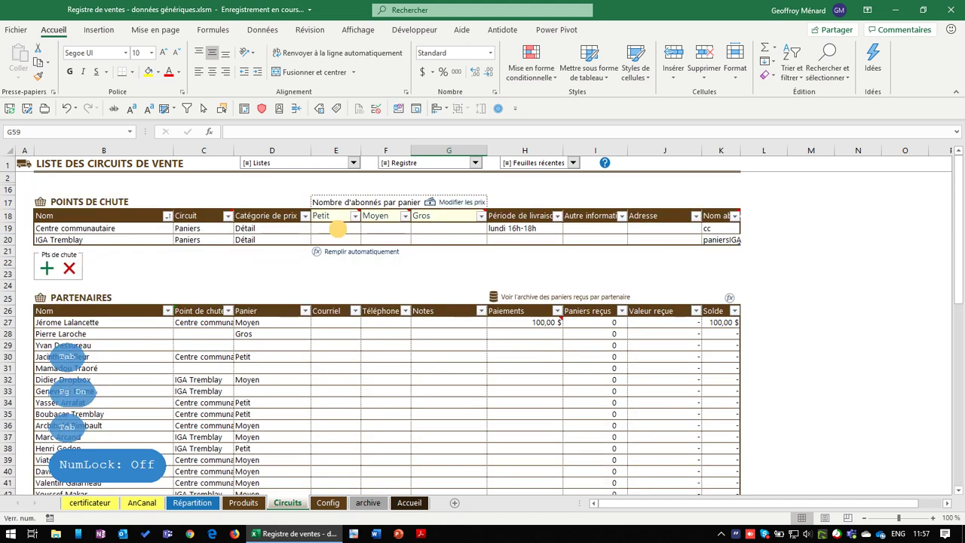
pyautogui.click(337, 228)
pyautogui.write('5')
pyautogui.press('Tab')
pyautogui.write('1')
pyautogui.press('Tab')
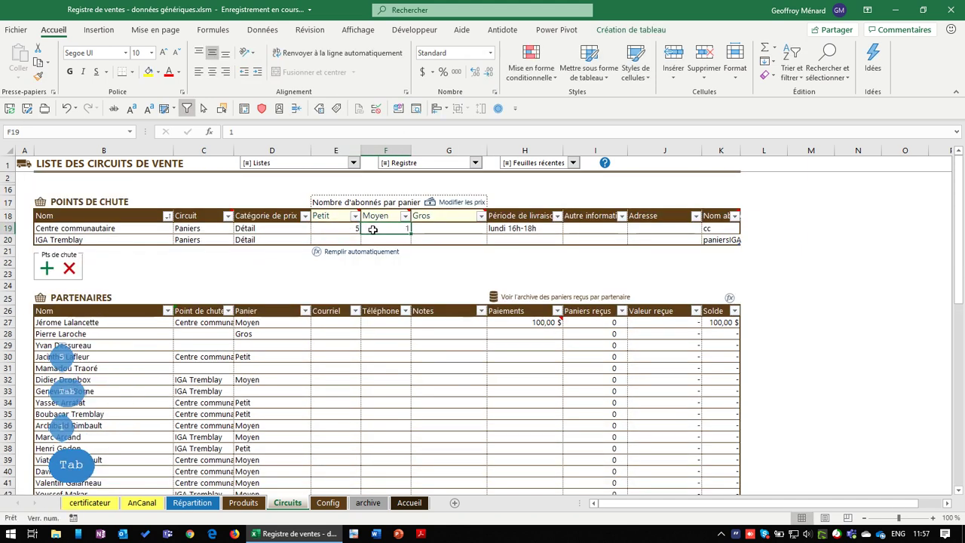
pyautogui.write('3')
pyautogui.press('Tab')
pyautogui.click(373, 234)
pyautogui.click(357, 232)
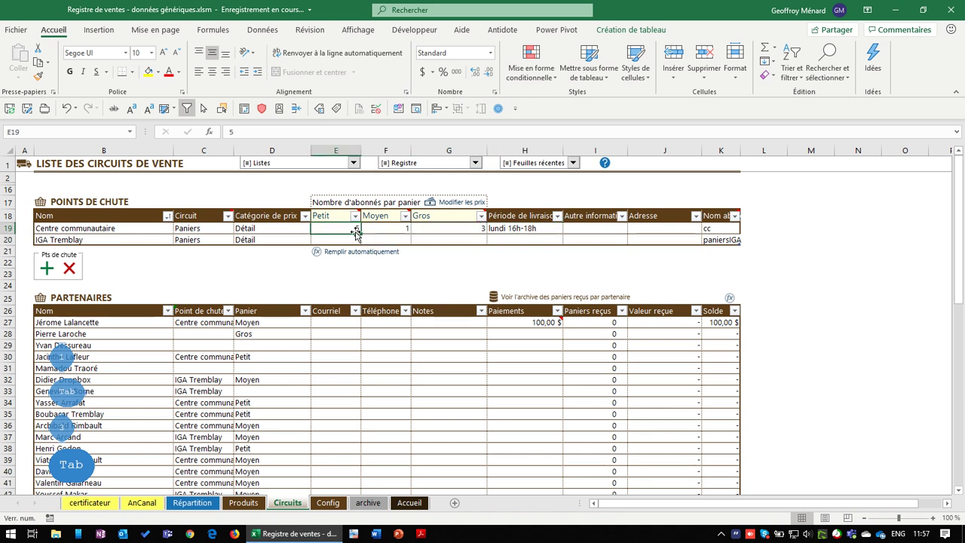
pyautogui.click(346, 252)
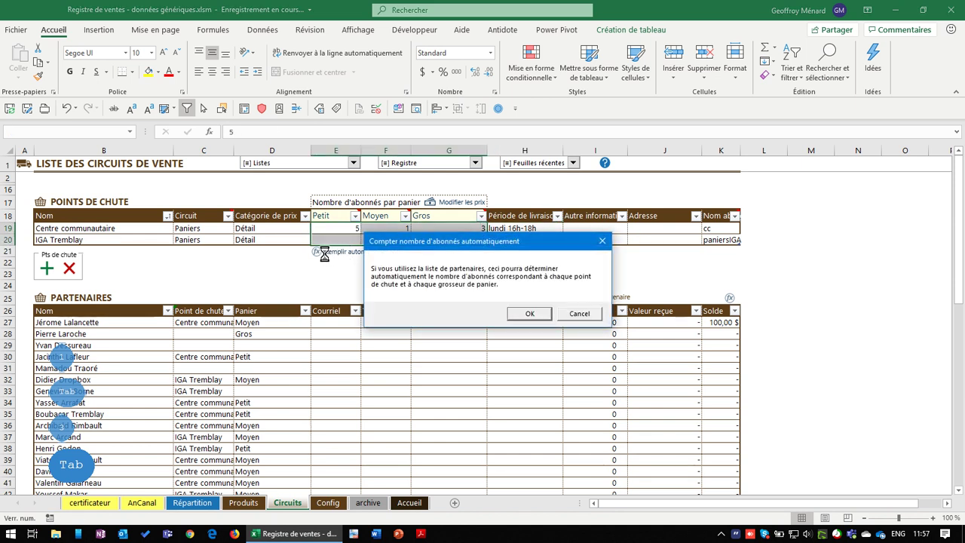
# Accept the automatic subscriber count and dismiss the imbalance warning, giving 5/6/6 and 5/3/3
pyautogui.moveTo(464, 242); pyautogui.dragTo(436, 245)
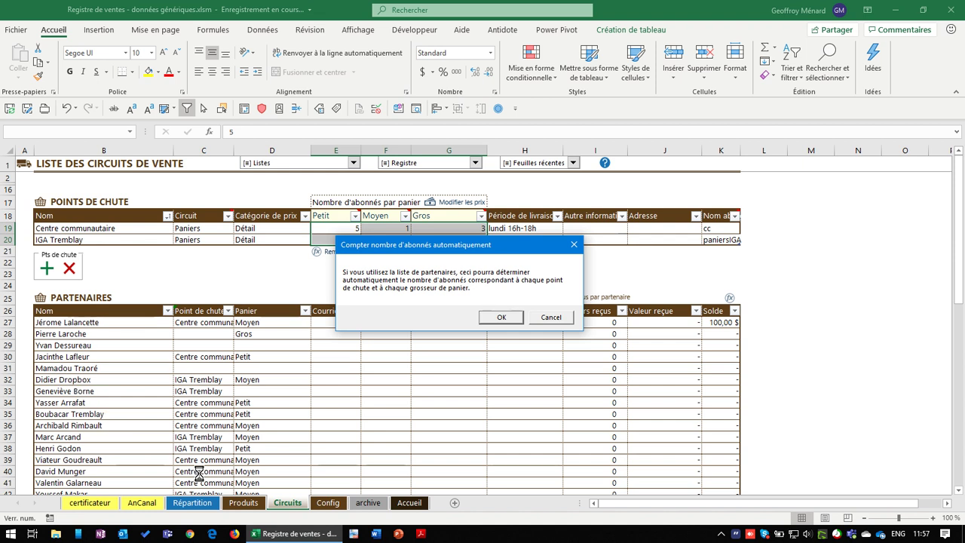
pyautogui.click(501, 316)
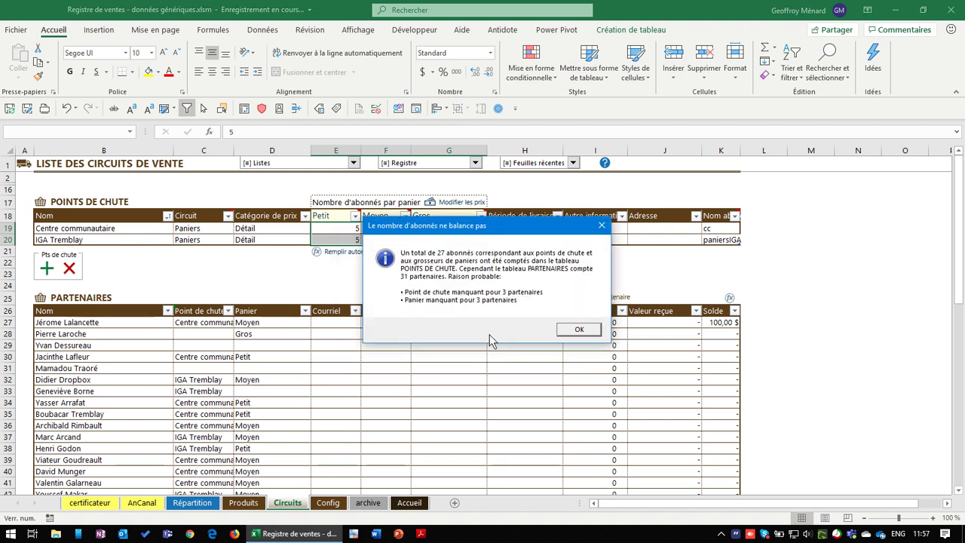
pyautogui.moveTo(478, 229); pyautogui.dragTo(618, 240)
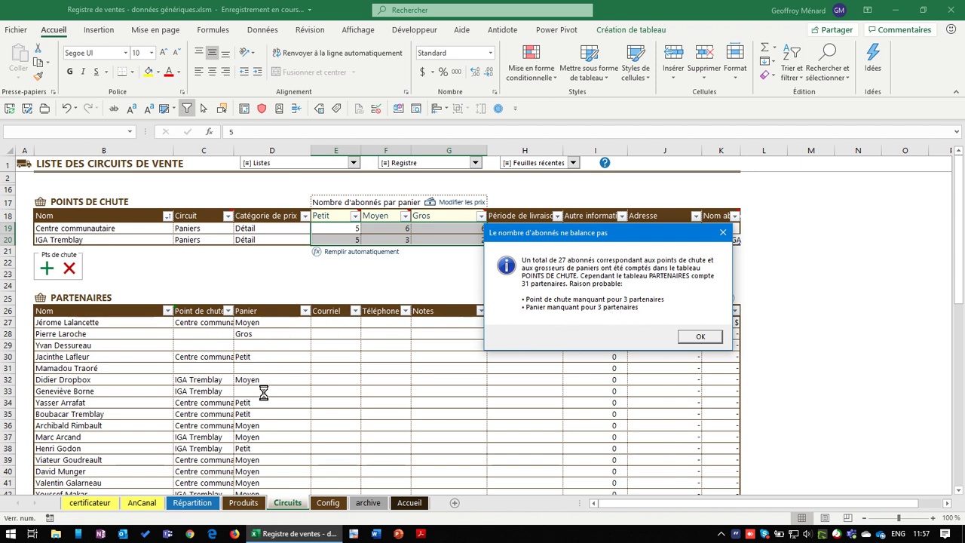
pyautogui.click(693, 341)
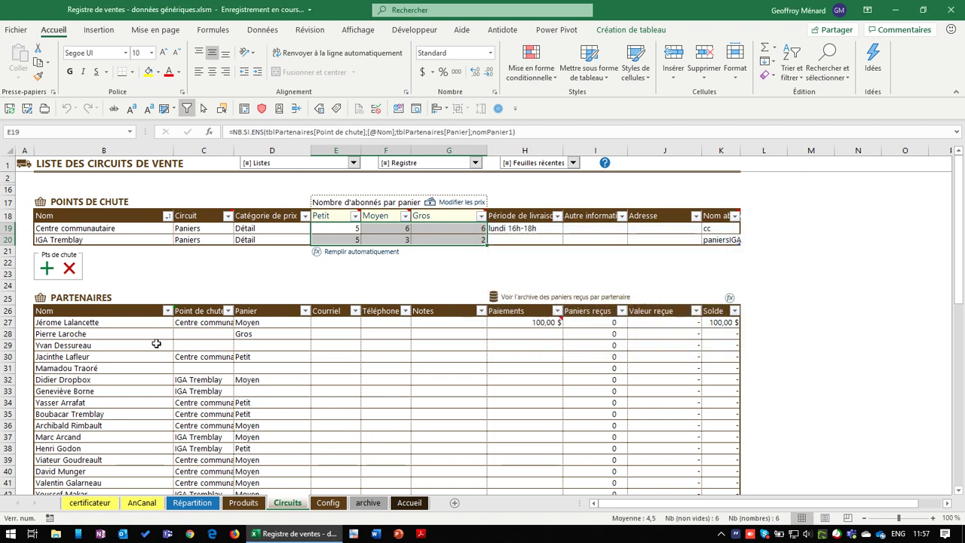
# Set row 28's drop point to IGA Tremblay from its dropdown
pyautogui.click(214, 334)
pyautogui.click(239, 334)
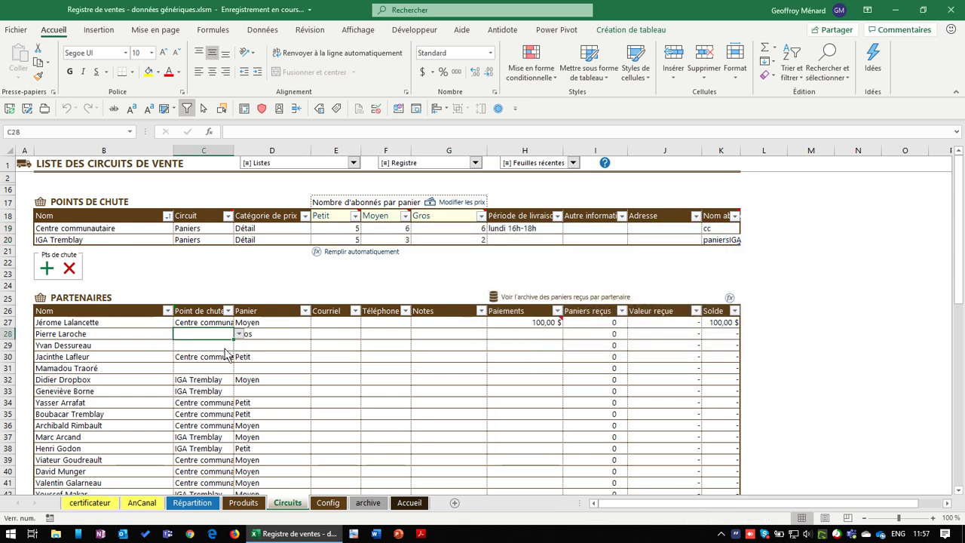
pyautogui.click(218, 352)
pyautogui.click(224, 345)
# Set row 29's drop point to Centre communautaire and row 31's to IGA Tremblay
pyautogui.click(239, 345)
pyautogui.click(221, 355)
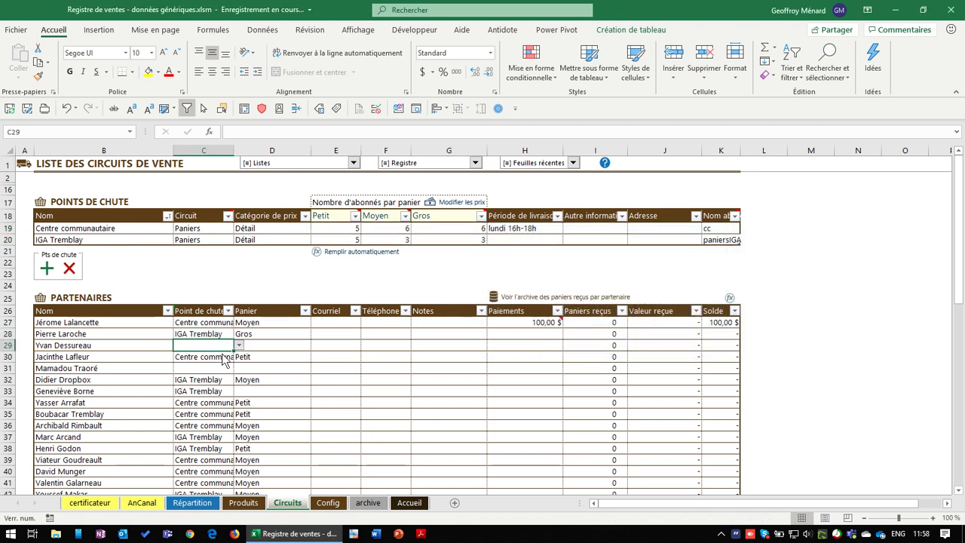
pyautogui.click(215, 369)
pyautogui.click(239, 368)
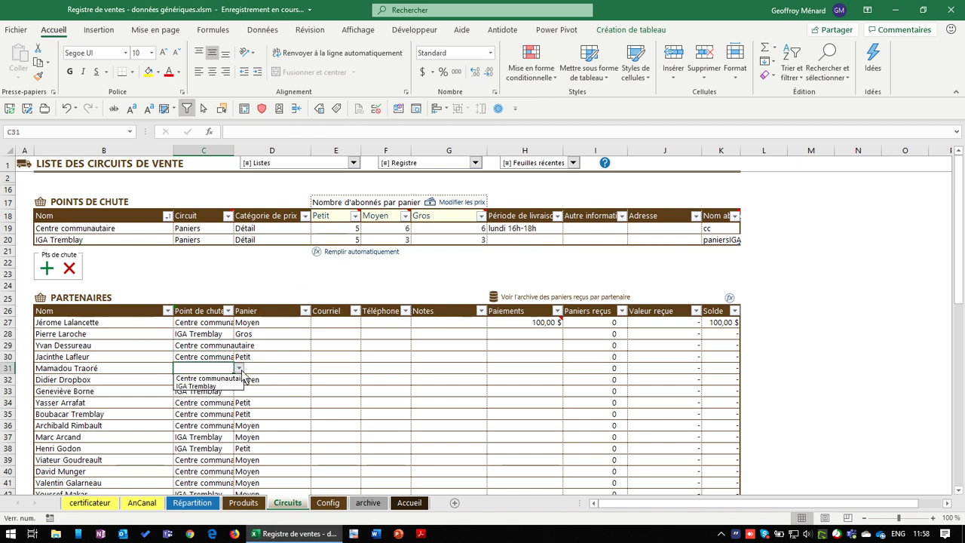
pyautogui.click(225, 386)
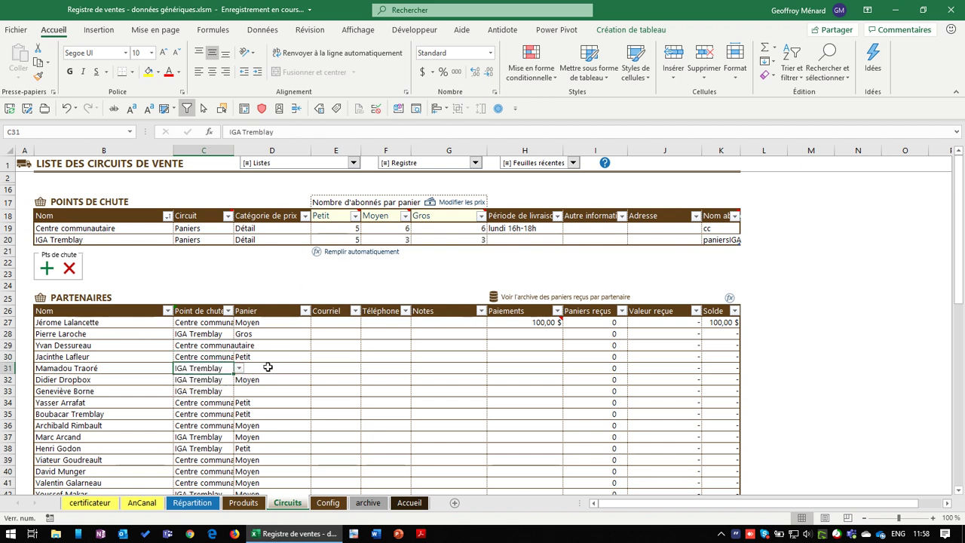
pyautogui.click(286, 368)
# Give row 31's partner a Petit basket and row 33's a Moyen basket
pyautogui.click(315, 368)
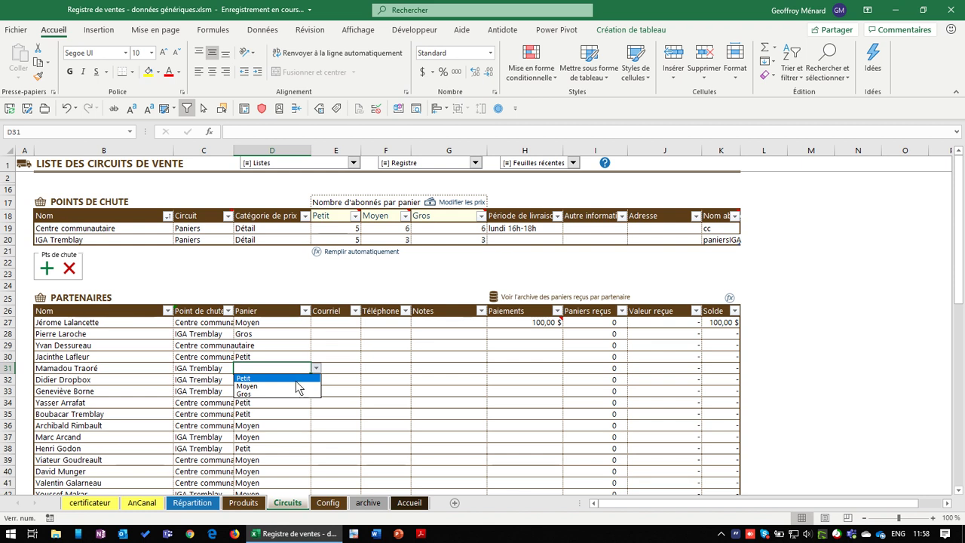
pyautogui.click(297, 383)
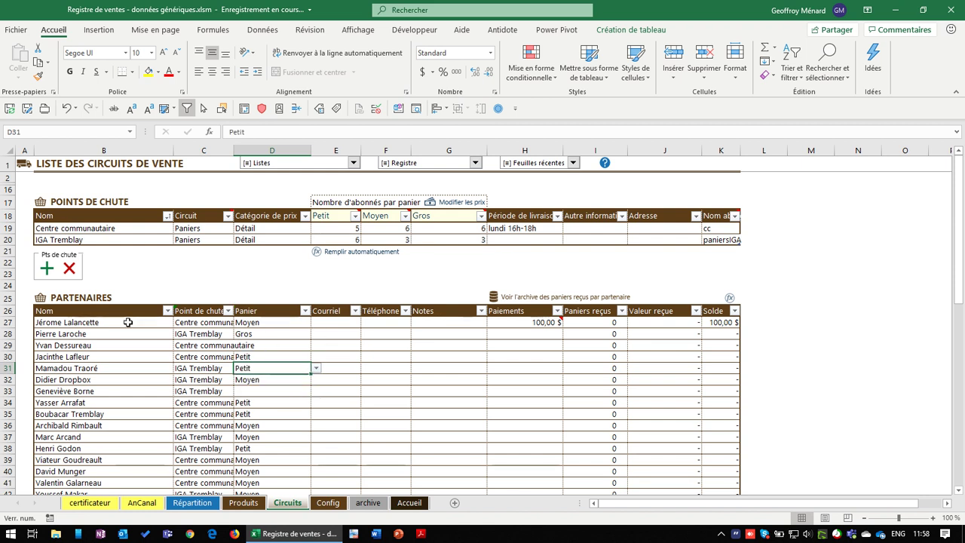
pyautogui.click(266, 392)
pyautogui.click(317, 390)
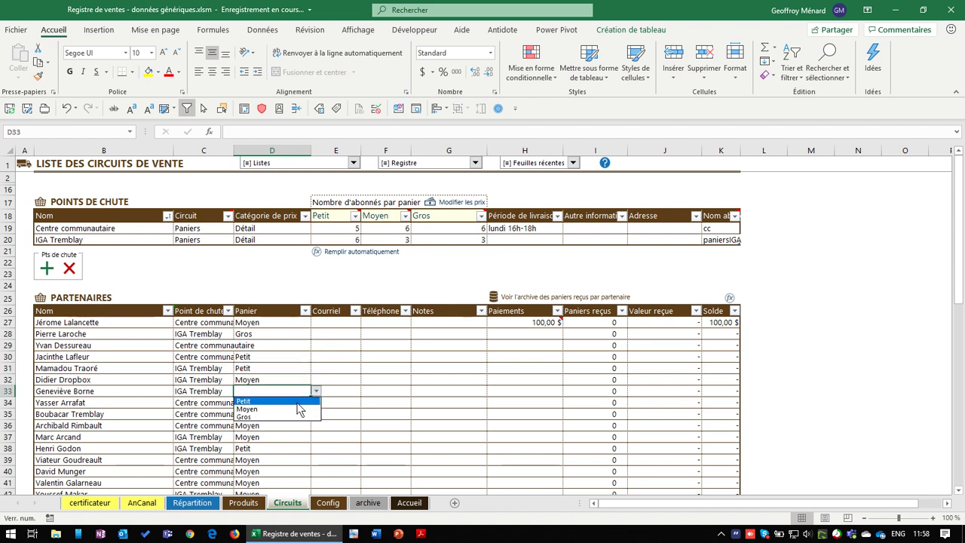
pyautogui.click(305, 418)
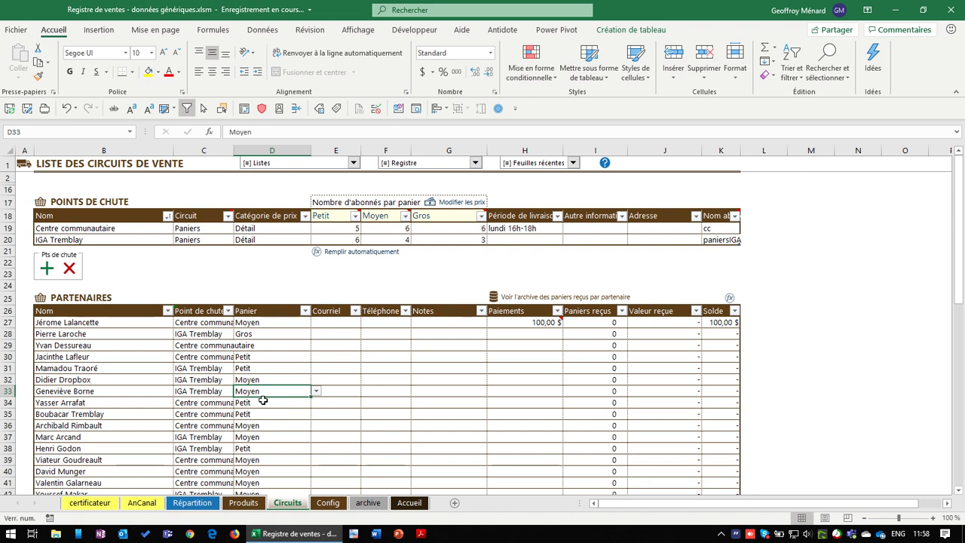
pyautogui.click(254, 357)
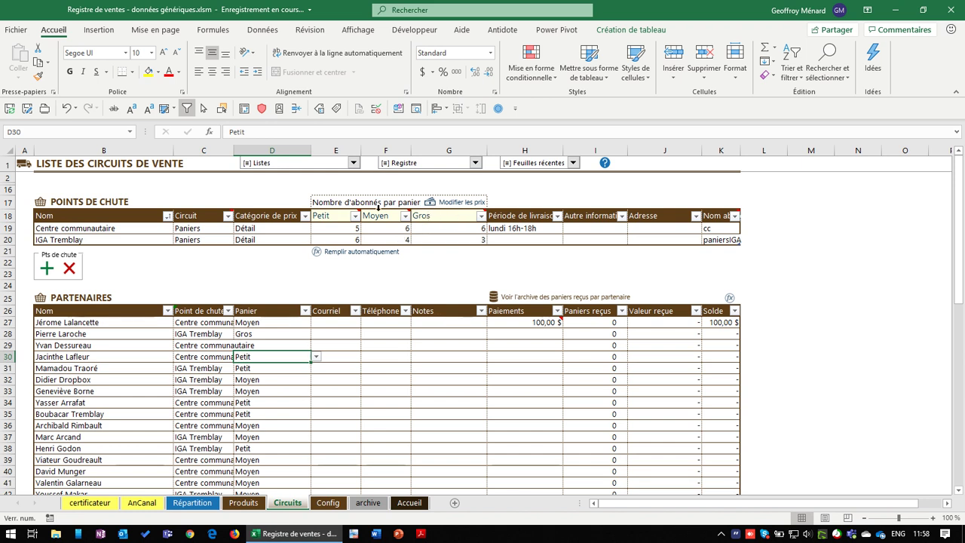
pyautogui.moveTo(332, 216); pyautogui.dragTo(404, 216)
# Rename the third basket header in G18 from Gros to Familial
pyautogui.click(448, 217)
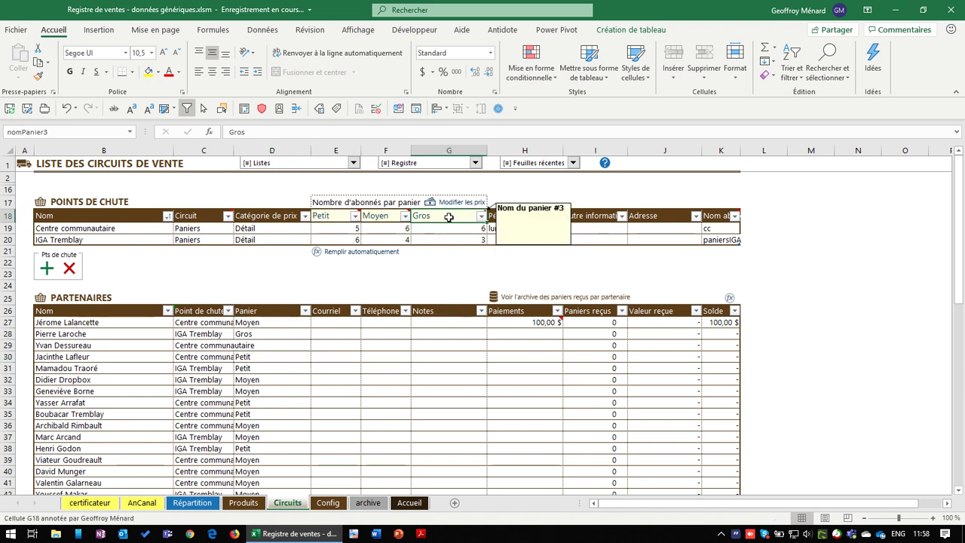
pyautogui.write('Fma')
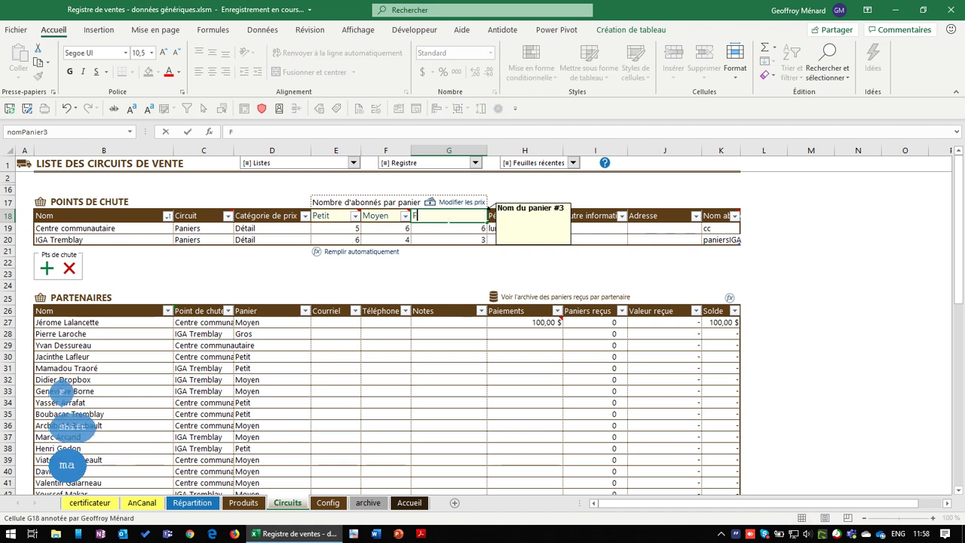
pyautogui.press('BackSpace')
pyautogui.press('BackSpace')
pyautogui.write('amilial')
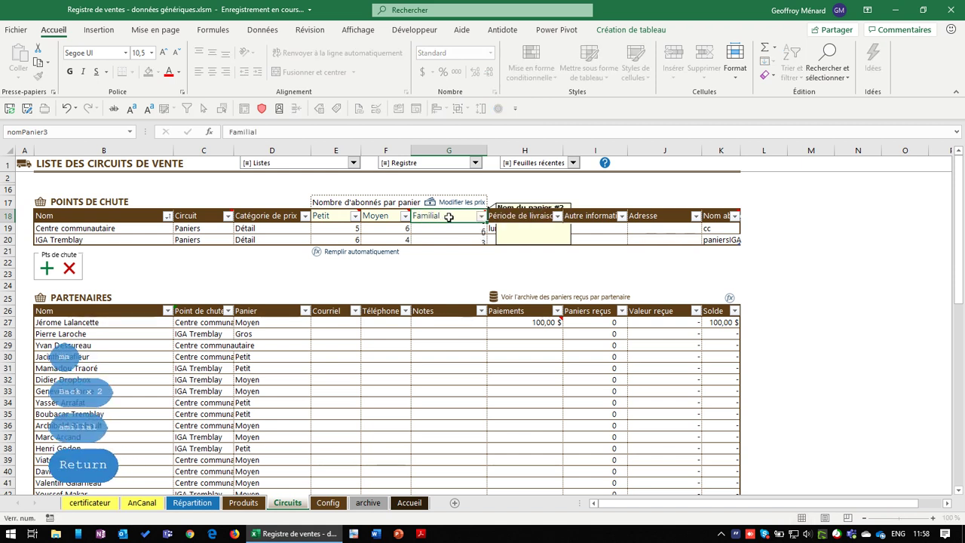
pyautogui.press('Return')
pyautogui.moveTo(335, 216); pyautogui.dragTo(386, 216)
pyautogui.click(387, 216)
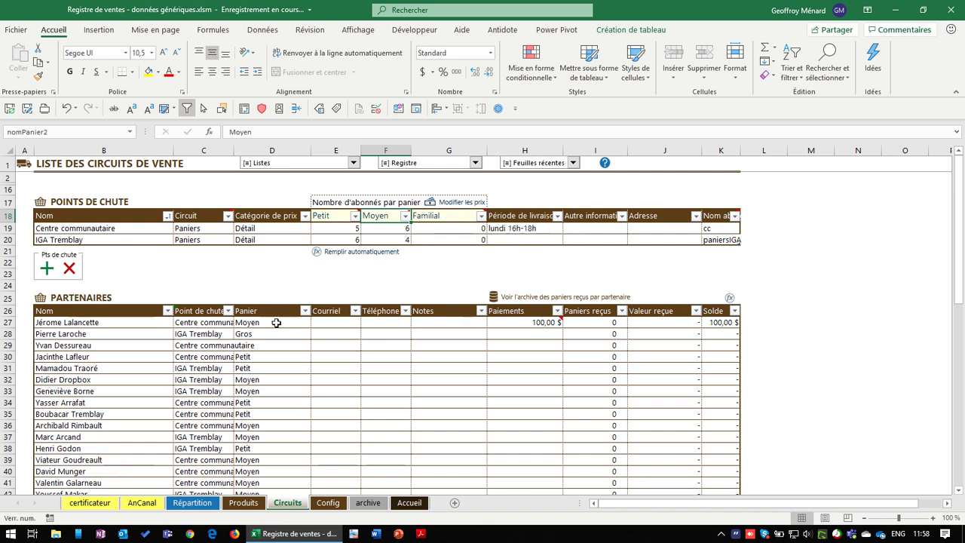
# Change row 28's basket to Petit, briefly trying Familial, and check the Familial counts
pyautogui.moveTo(301, 335)
pyautogui.mouseDown()
pyautogui.moveTo(320, 371)
pyautogui.moveTo(318, 340)
pyautogui.mouseUp()
pyautogui.click(317, 336)
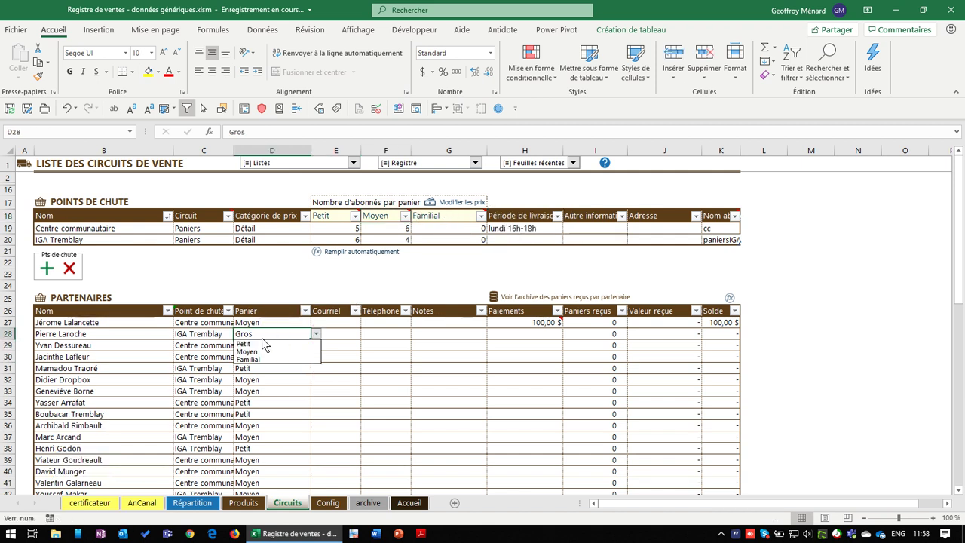
pyautogui.click(258, 360)
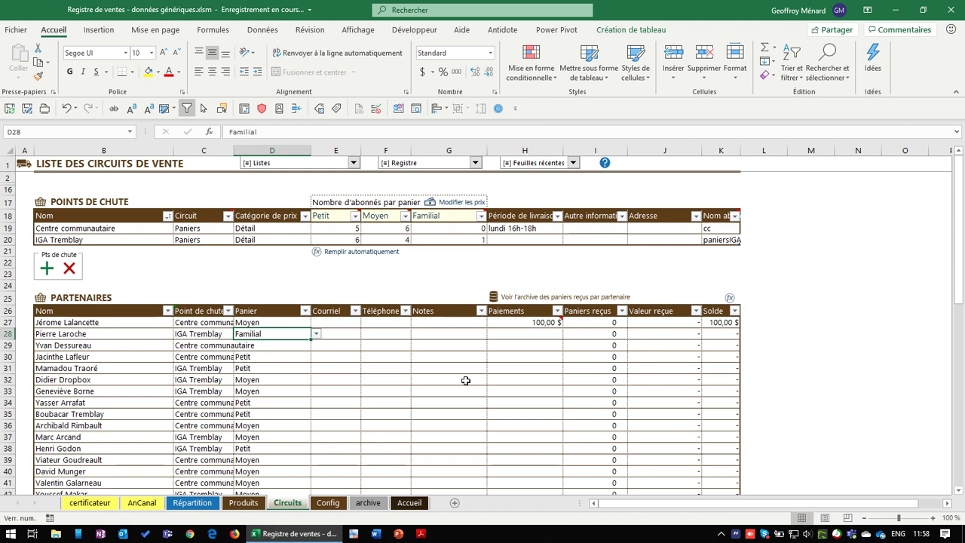
pyautogui.click(315, 334)
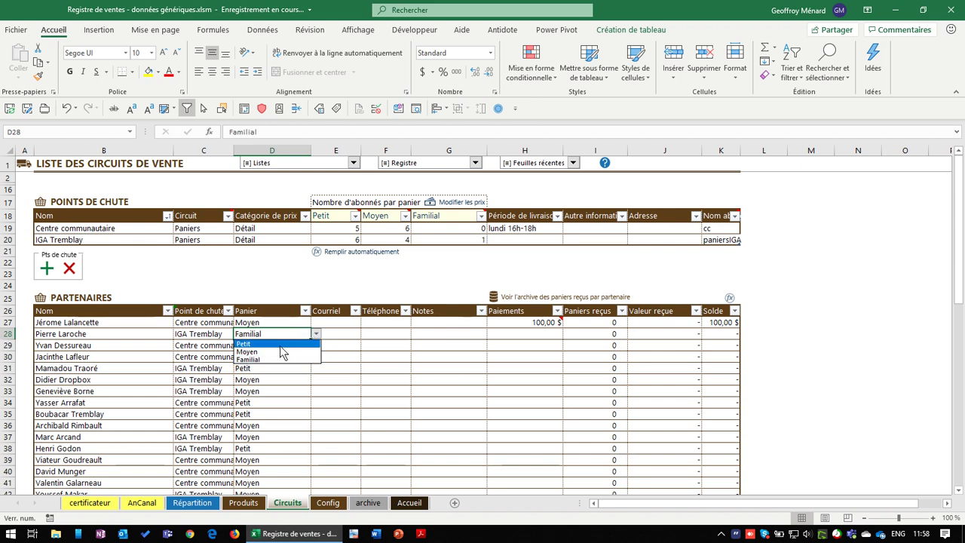
pyautogui.click(304, 344)
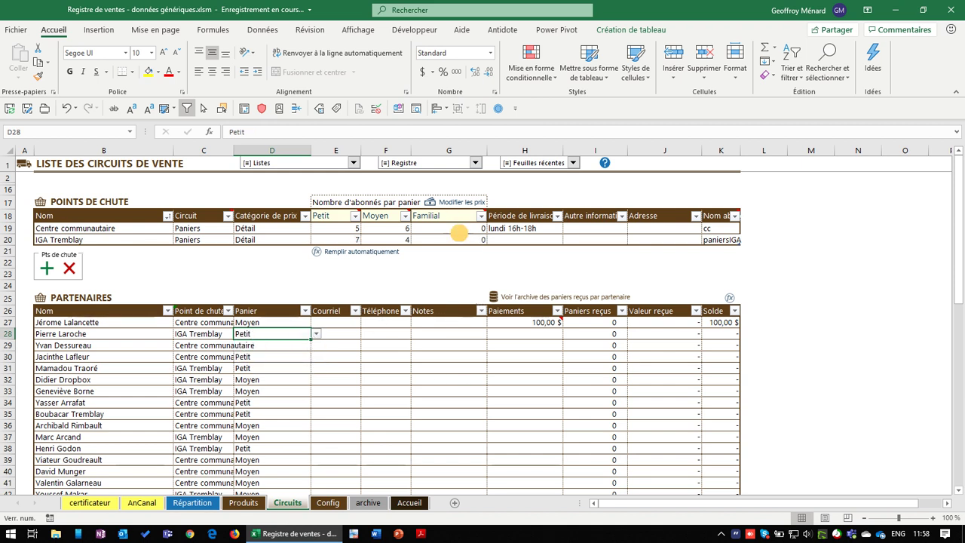
pyautogui.moveTo(460, 234); pyautogui.dragTo(459, 241)
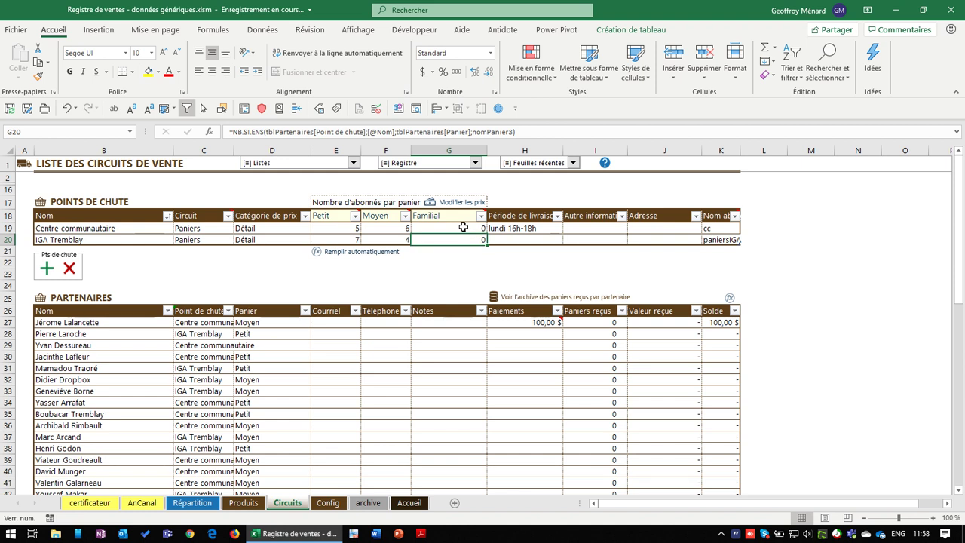
pyautogui.click(257, 336)
pyautogui.click(445, 215)
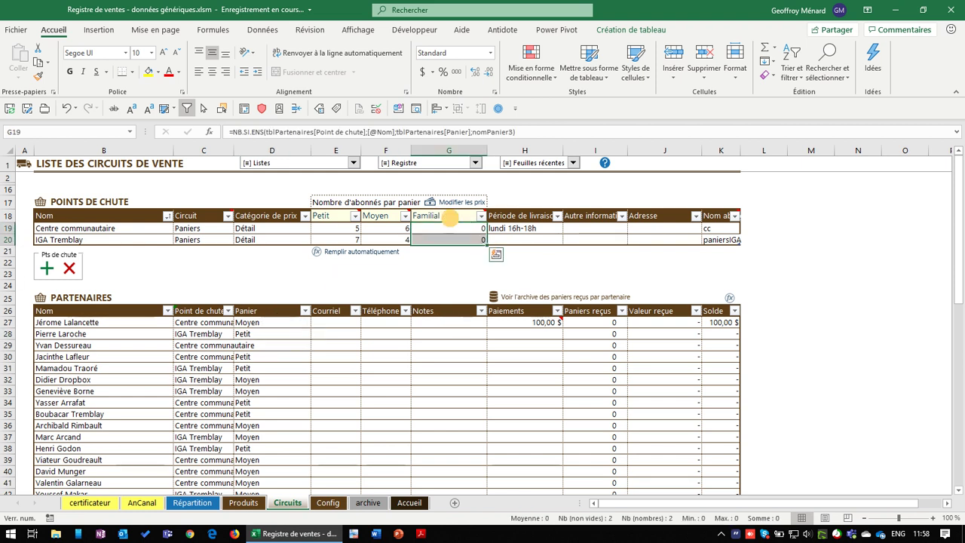
# Rename the third basket back to Gros, give row 29 a Gros basket, and show basket prices
pyautogui.write('Gros')
pyautogui.press('Return')
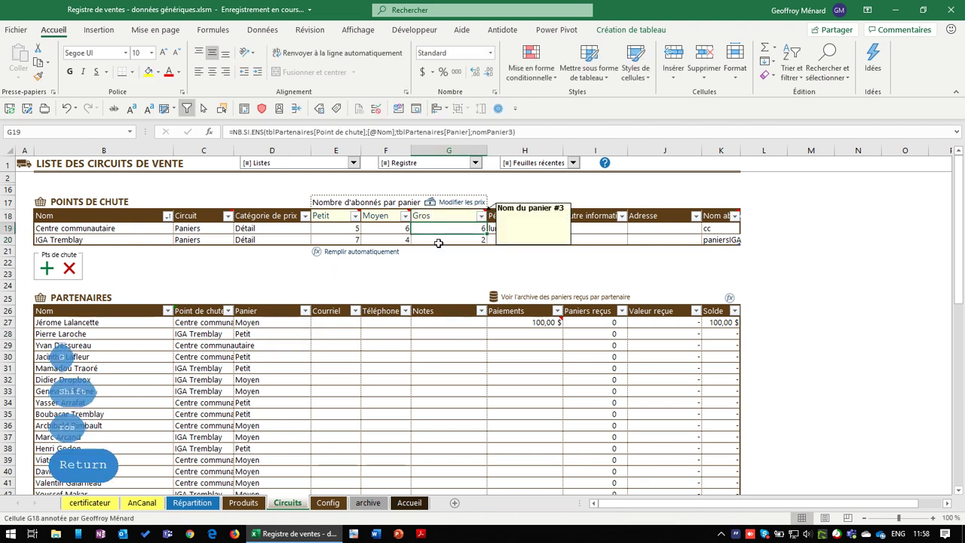
pyautogui.click(266, 344)
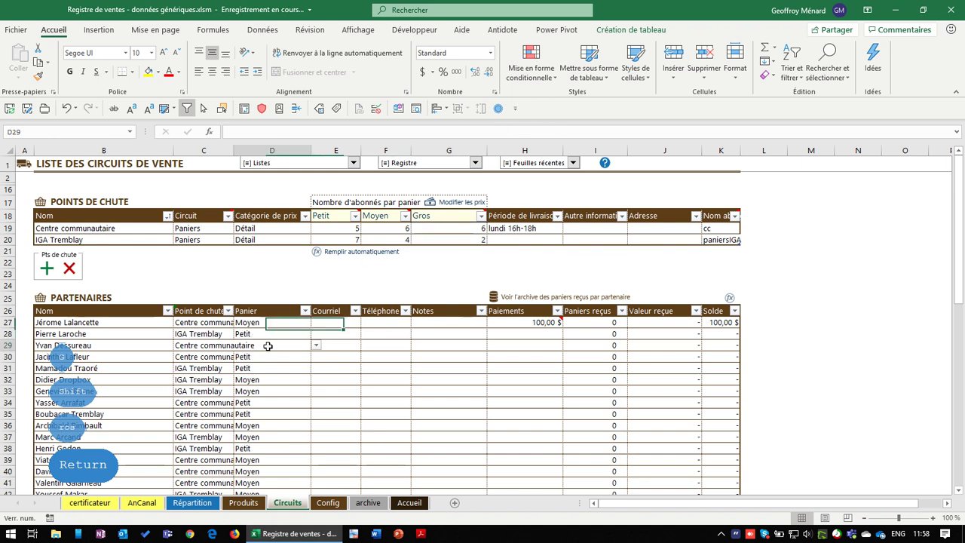
pyautogui.write('Gros')
pyautogui.press('Return')
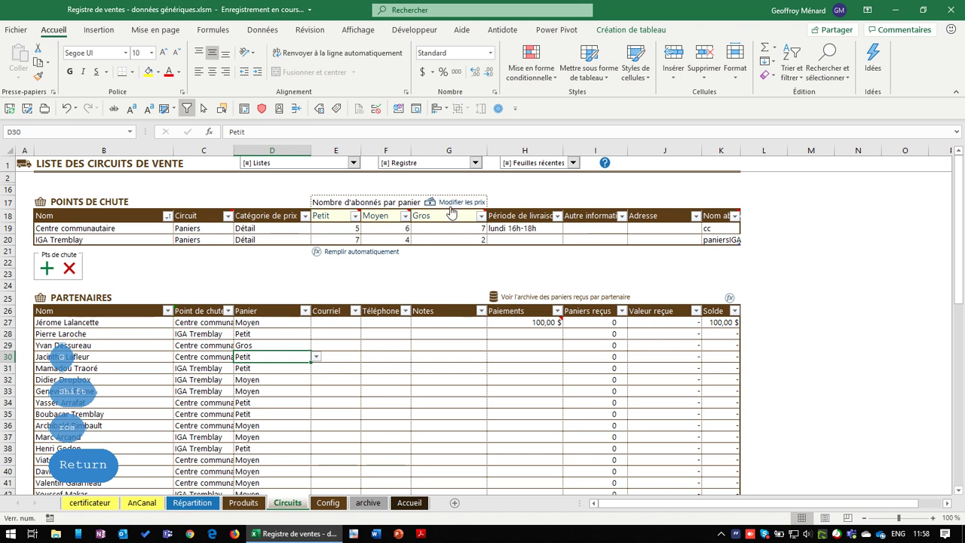
pyautogui.click(451, 208)
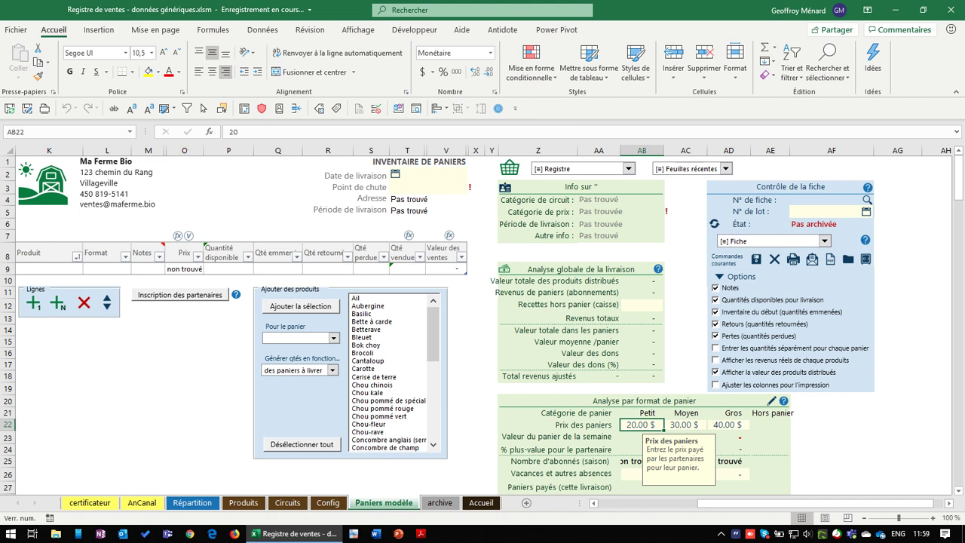
pyautogui.moveTo(56, 271); pyautogui.dragTo(52, 388)
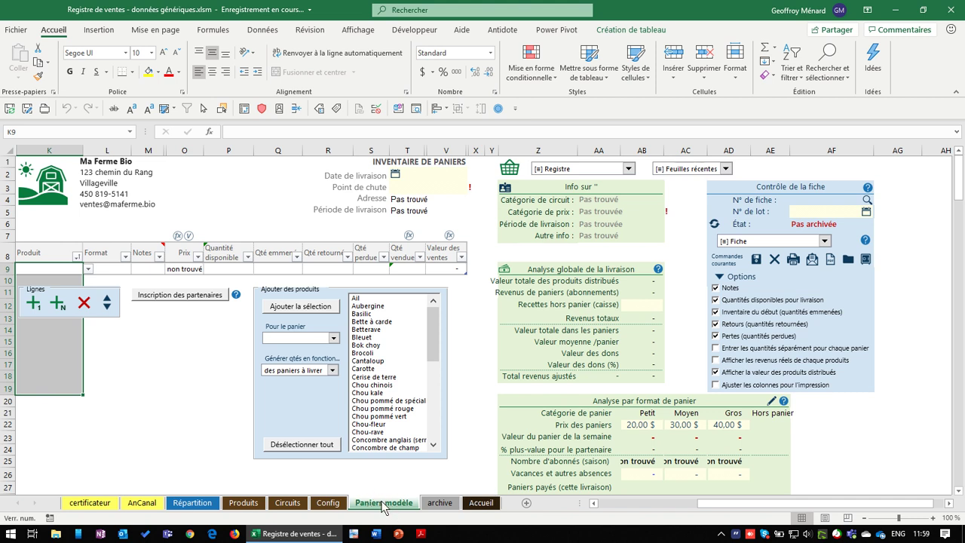
pyautogui.click(642, 425)
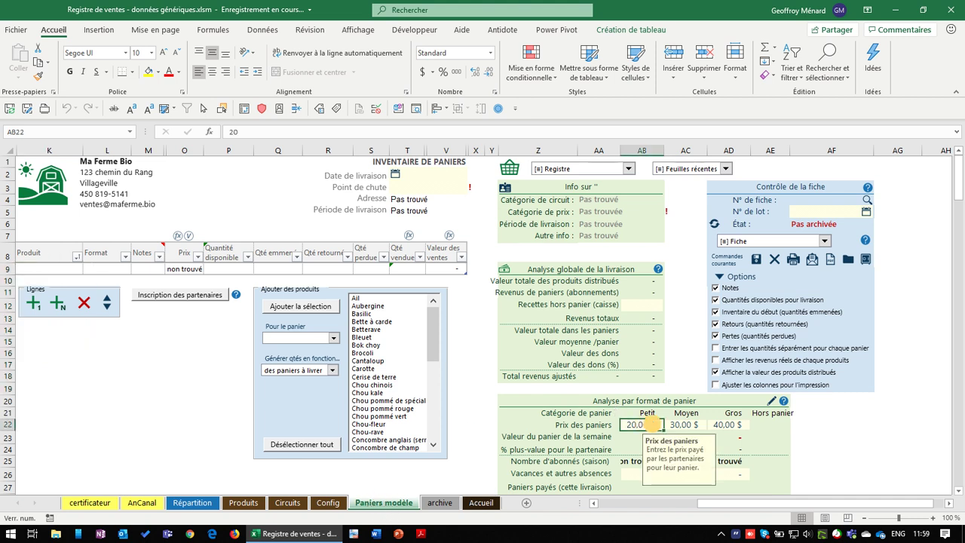
pyautogui.hotkey('shift', 'Right')
pyautogui.hotkey('shift', 'Right')
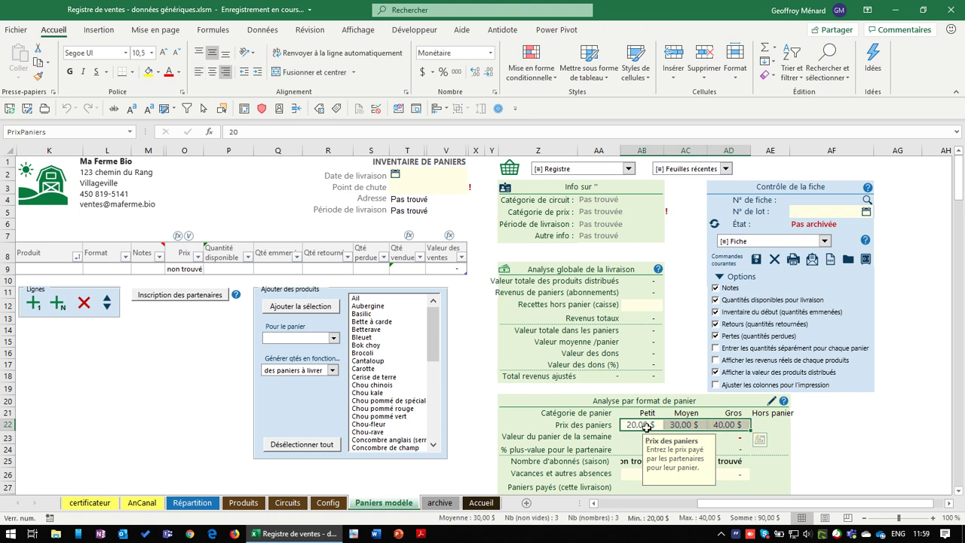
pyautogui.click(655, 425)
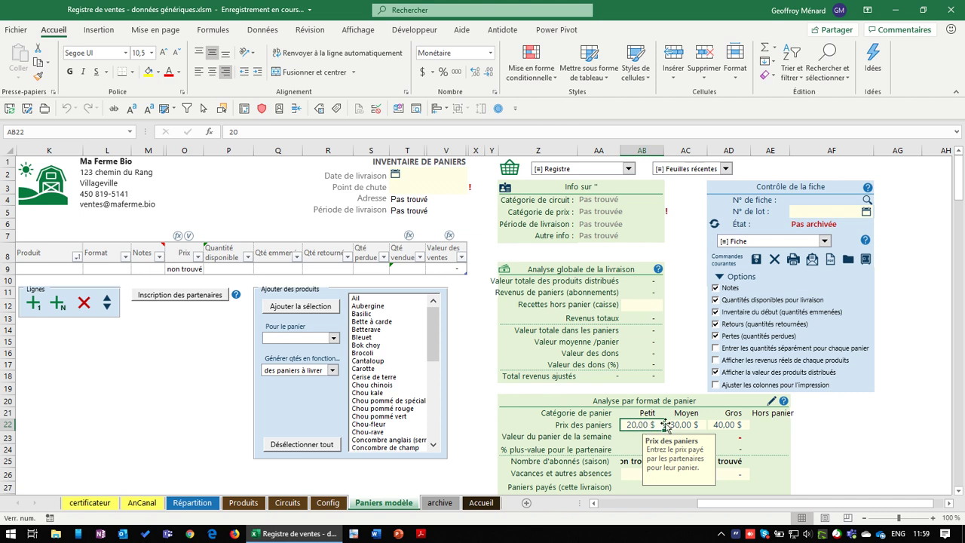
pyautogui.moveTo(647, 425); pyautogui.dragTo(722, 426)
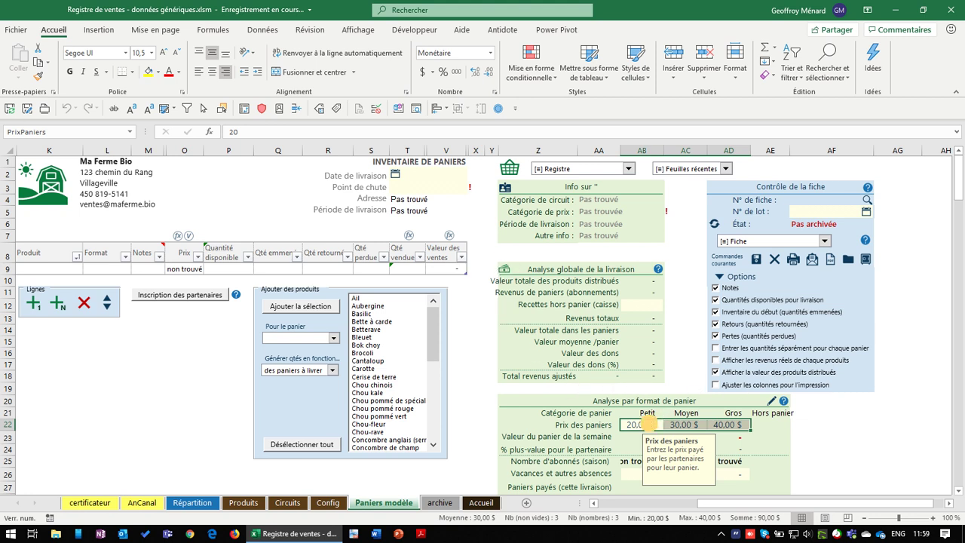
pyautogui.click(648, 423)
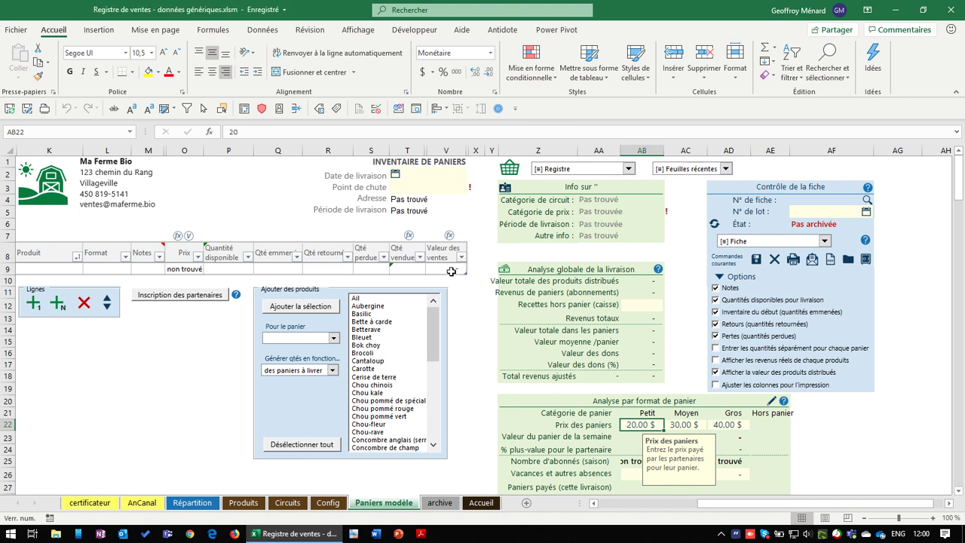
pyautogui.click(451, 271)
# Inspect the V9 sales value and W9 adjusted revenue formulas, then return to Circuits
pyautogui.click(647, 425)
pyautogui.click(451, 267)
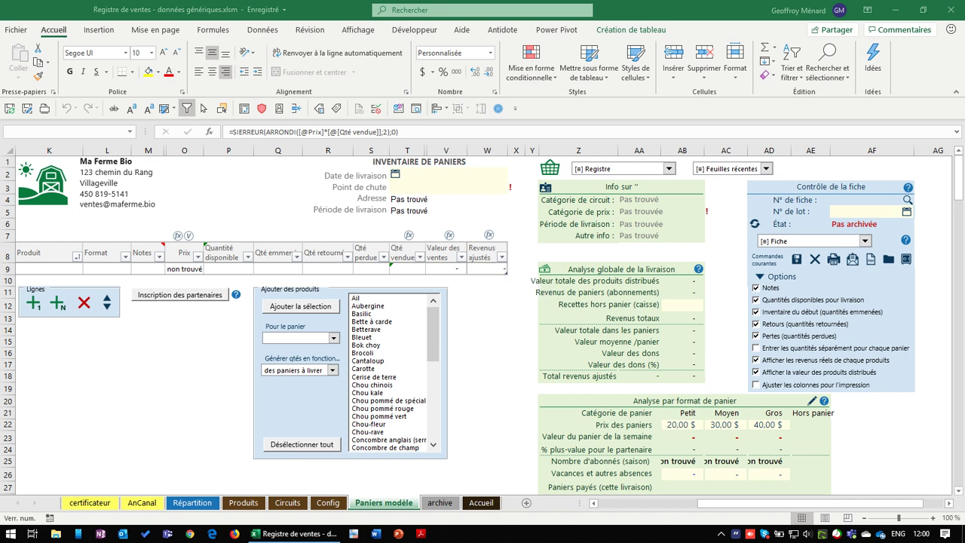
pyautogui.click(488, 269)
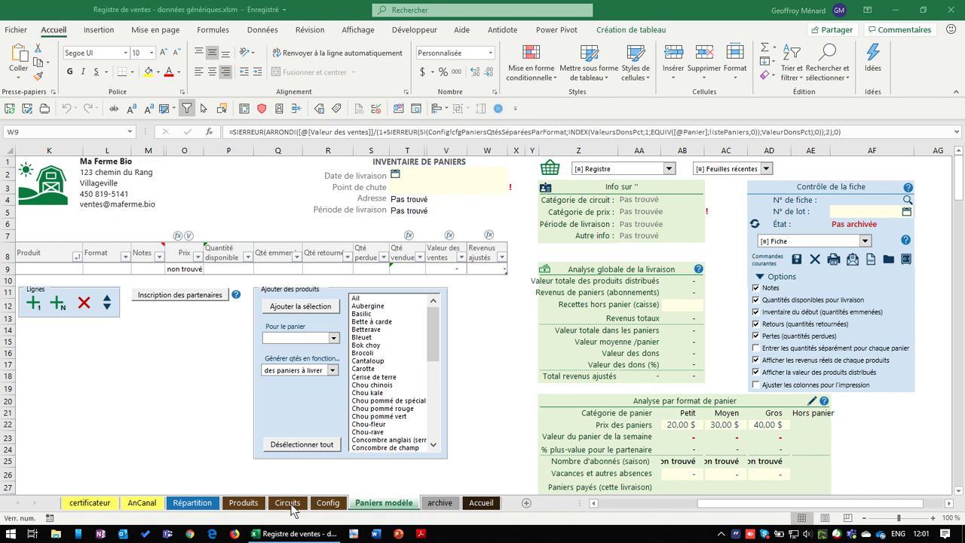
pyautogui.click(287, 503)
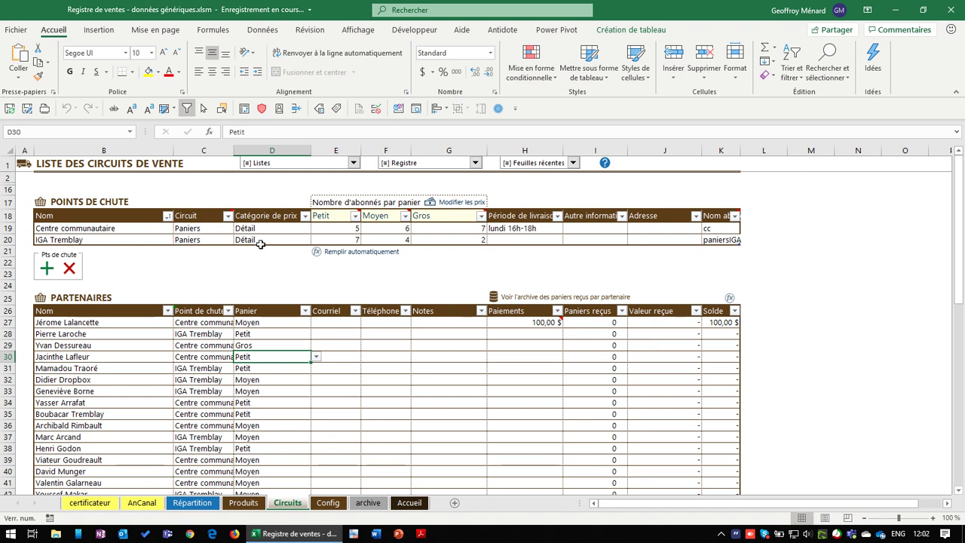
# Select the drop-point, subscriber-count and partner ranges, then open the Registre list
pyautogui.click(141, 227)
pyautogui.moveTo(141, 227); pyautogui.dragTo(279, 239)
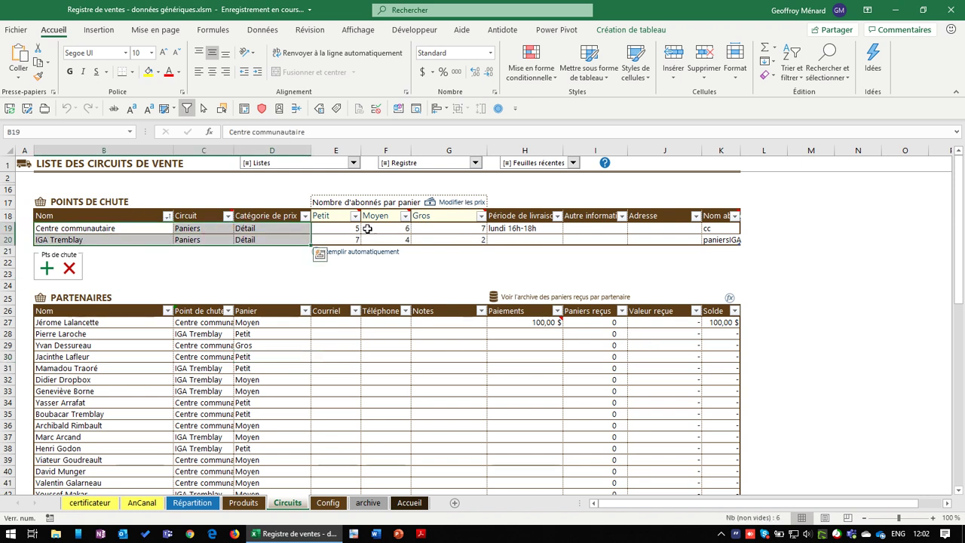
pyautogui.moveTo(331, 227); pyautogui.dragTo(453, 238)
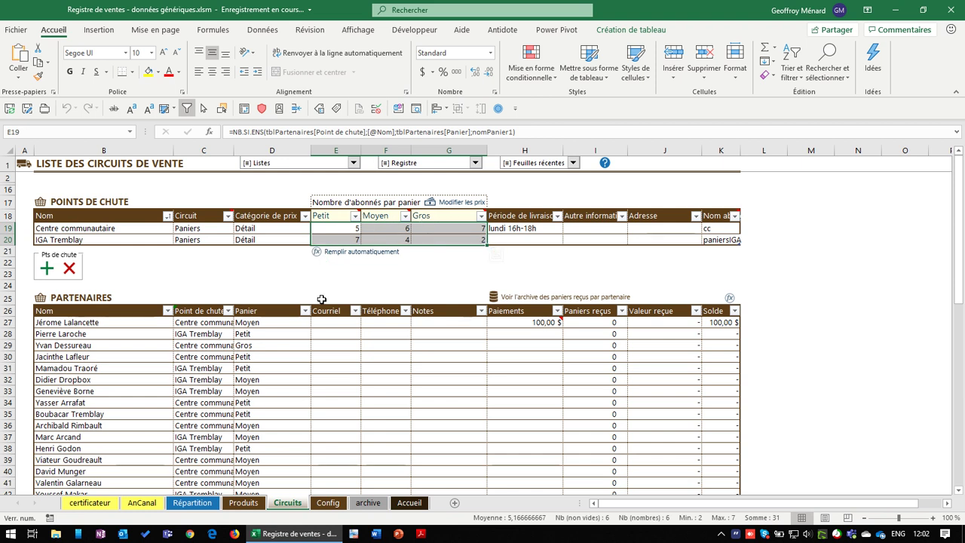
pyautogui.moveTo(101, 322); pyautogui.dragTo(290, 486)
pyautogui.scroll(12, 291, 486)
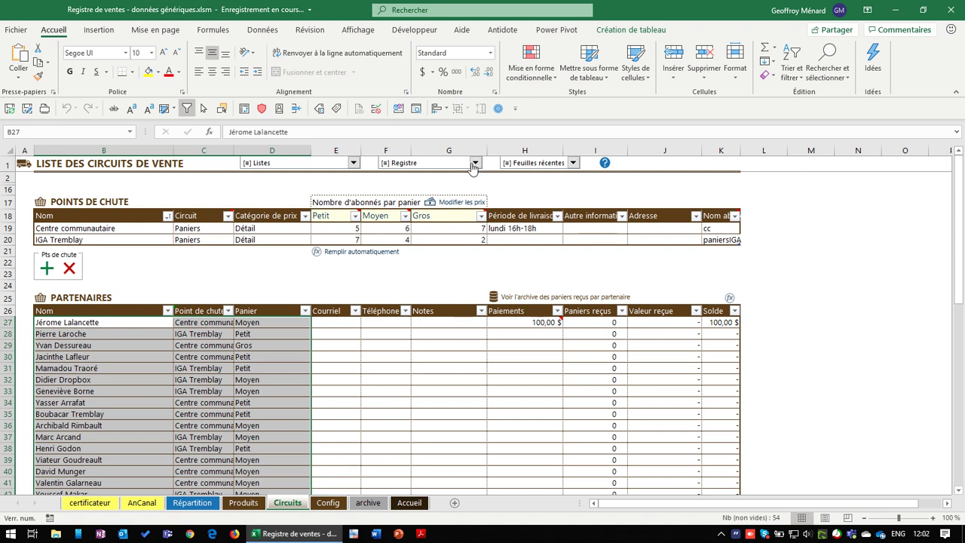
pyautogui.click(474, 165)
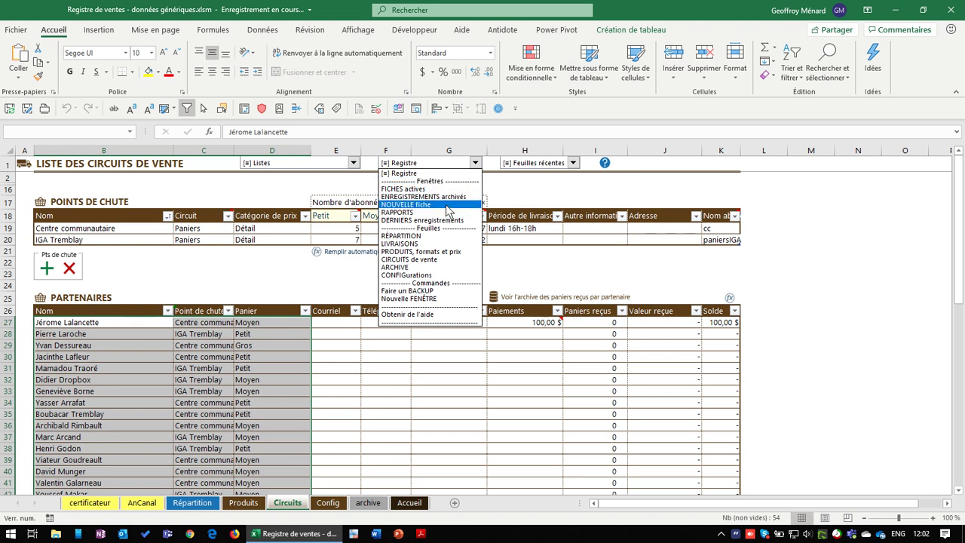
pyautogui.click(464, 162)
pyautogui.click(464, 163)
# Start a NOUVELLE fiche with the point-of-sale type set to Points de chute
pyautogui.click(426, 205)
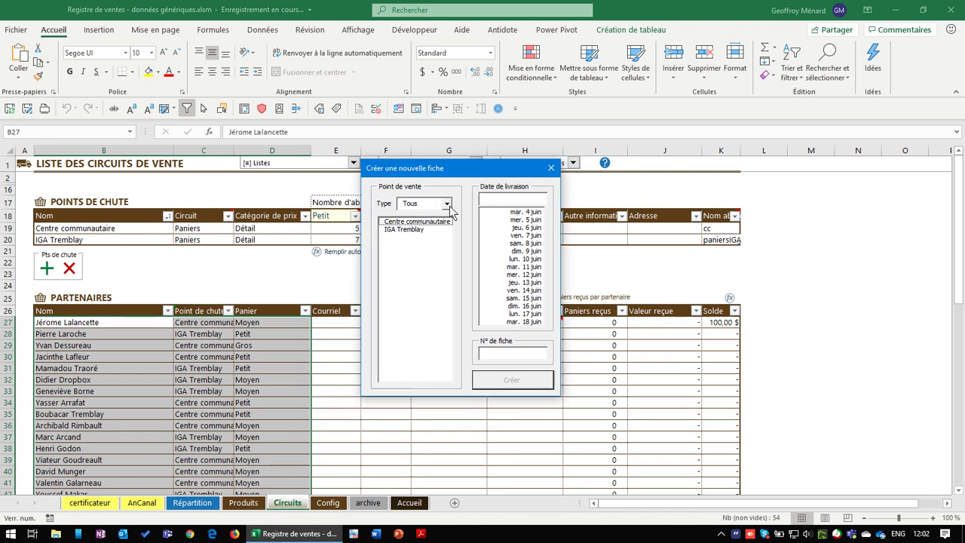
pyautogui.click(447, 204)
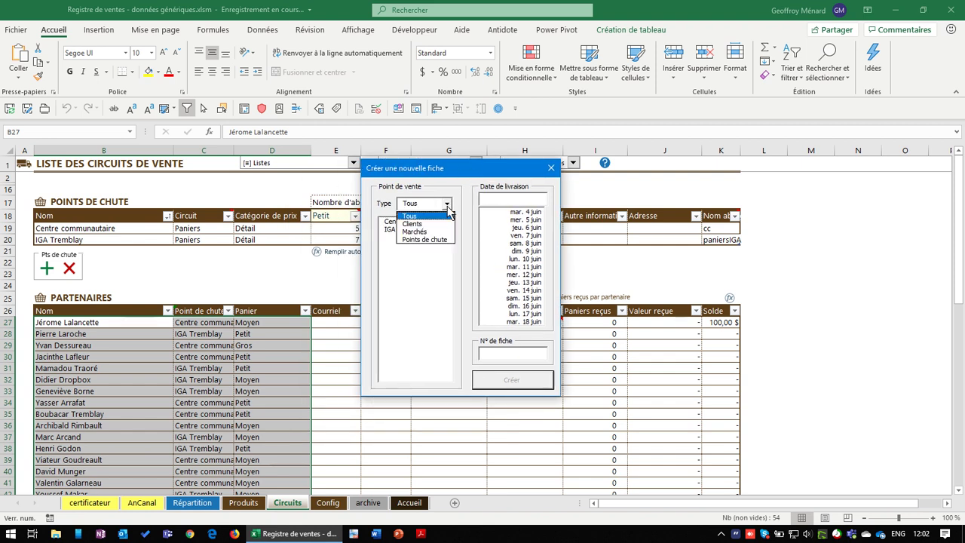
pyautogui.click(445, 203)
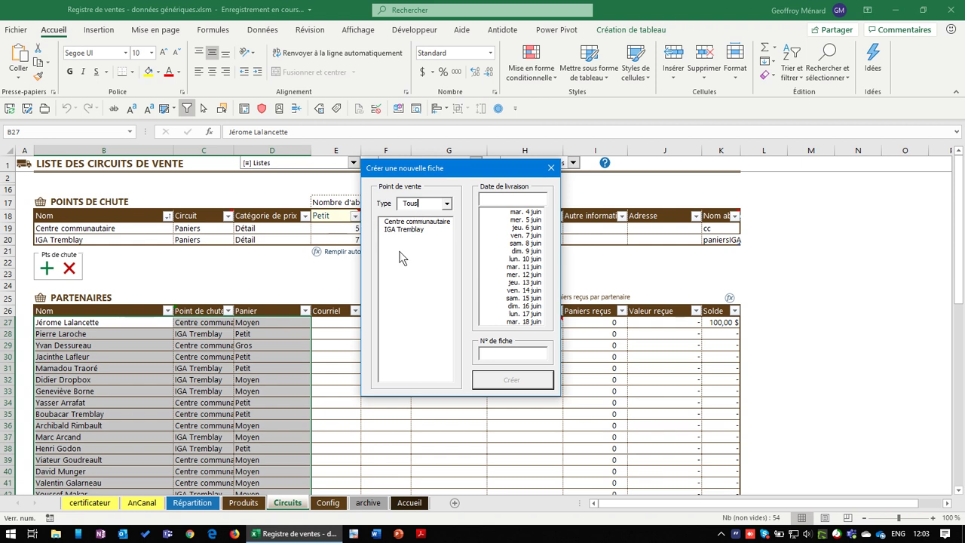
pyautogui.click(446, 204)
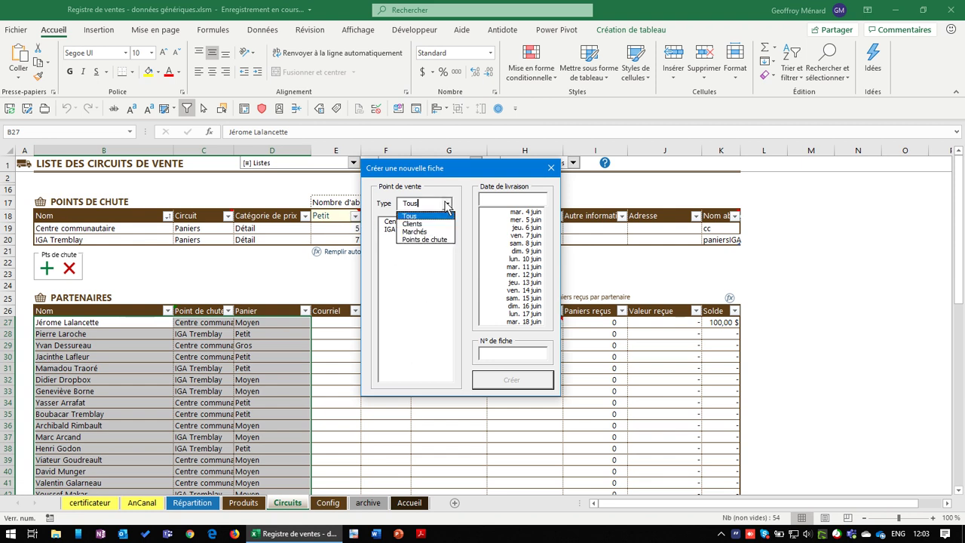
pyautogui.click(426, 240)
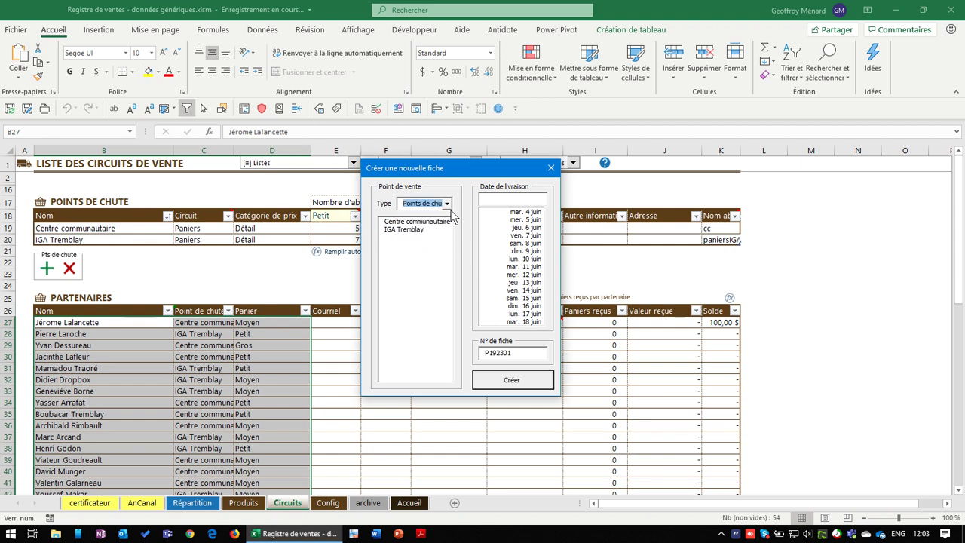
pyautogui.click(446, 204)
pyautogui.click(437, 231)
pyautogui.click(448, 206)
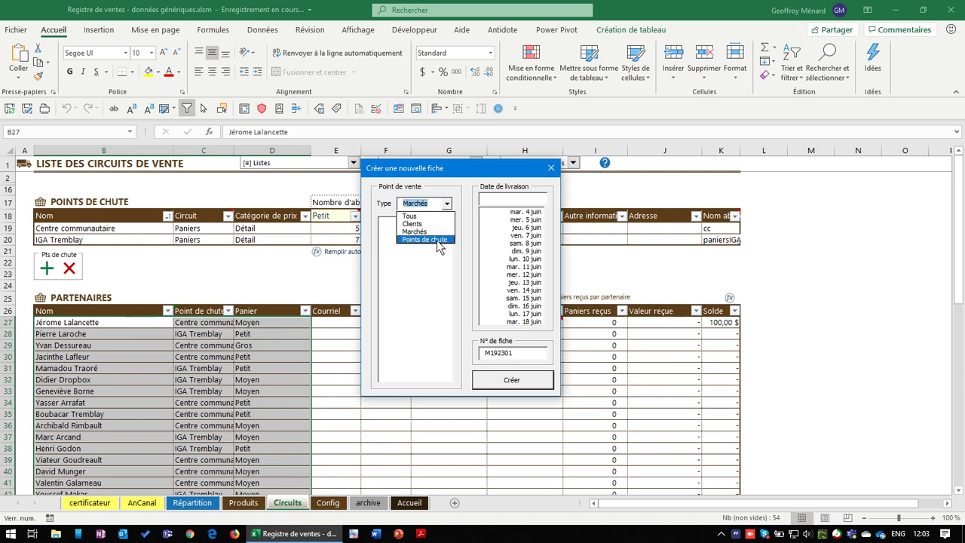
pyautogui.click(429, 240)
# Choose drop point IGA Tremblay and delivery date Friday 7 June, keeping the proposed sheet number
pyautogui.click(412, 221)
pyautogui.click(427, 230)
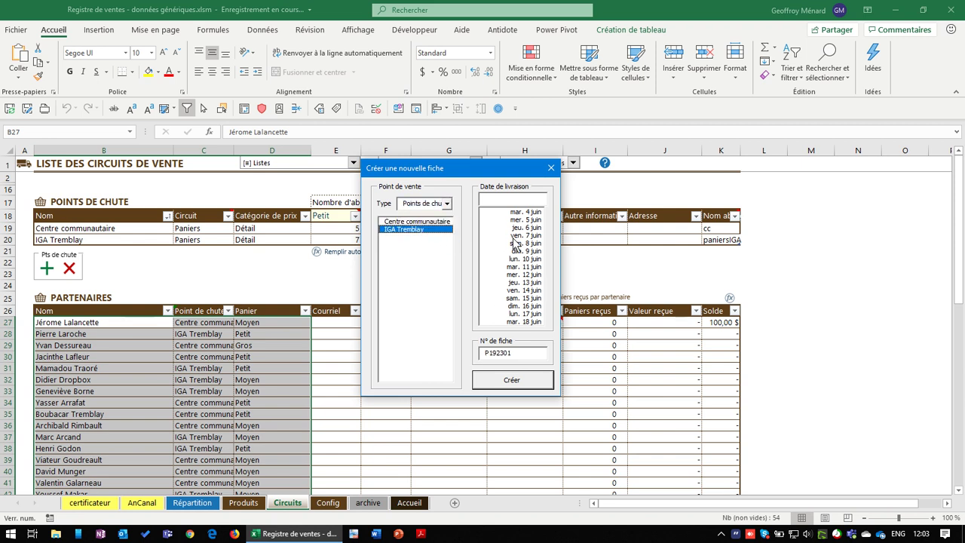
pyautogui.click(528, 212)
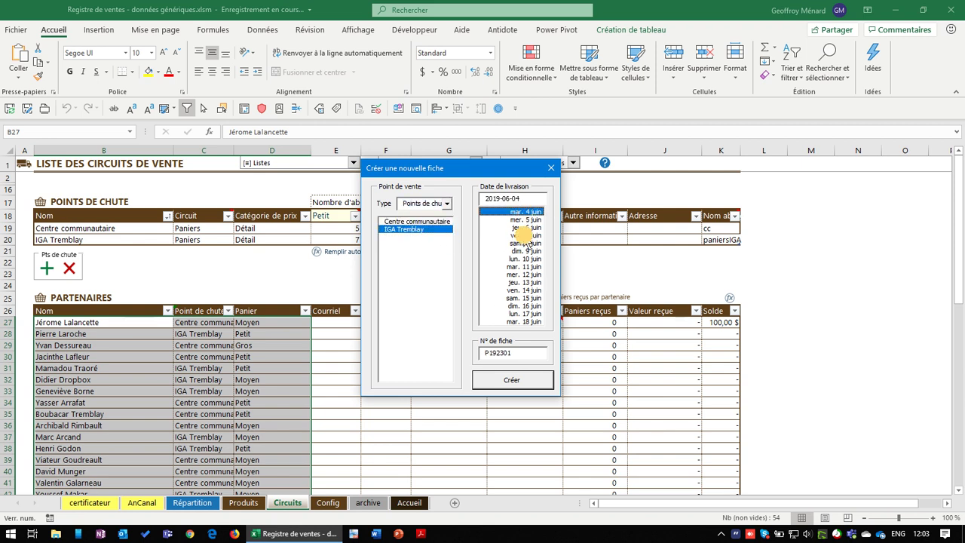
pyautogui.click(522, 236)
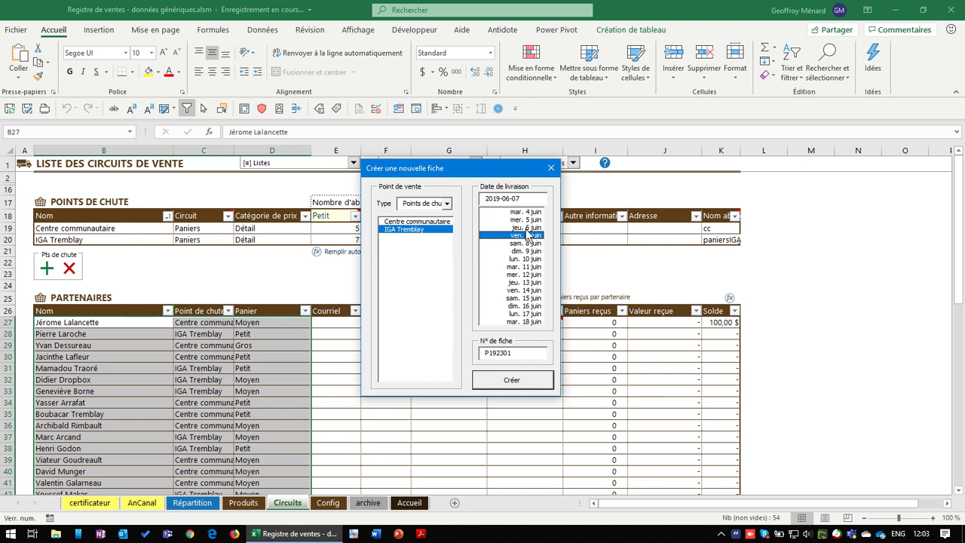
pyautogui.doubleClick(526, 353)
pyautogui.click(525, 353)
# Create the 7 juin paniersIGA sheet, confirm its name on Circuits, then select K9
pyautogui.click(526, 380)
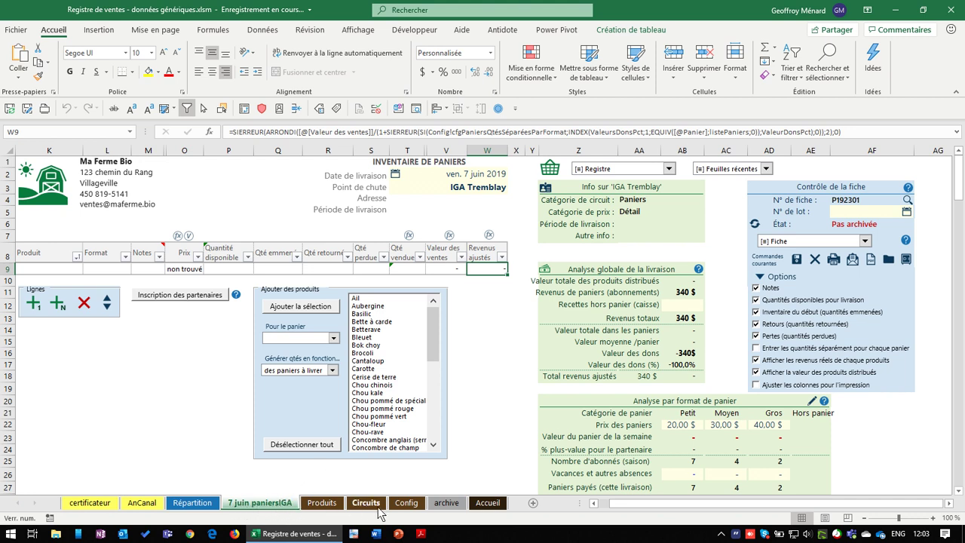
pyautogui.click(366, 503)
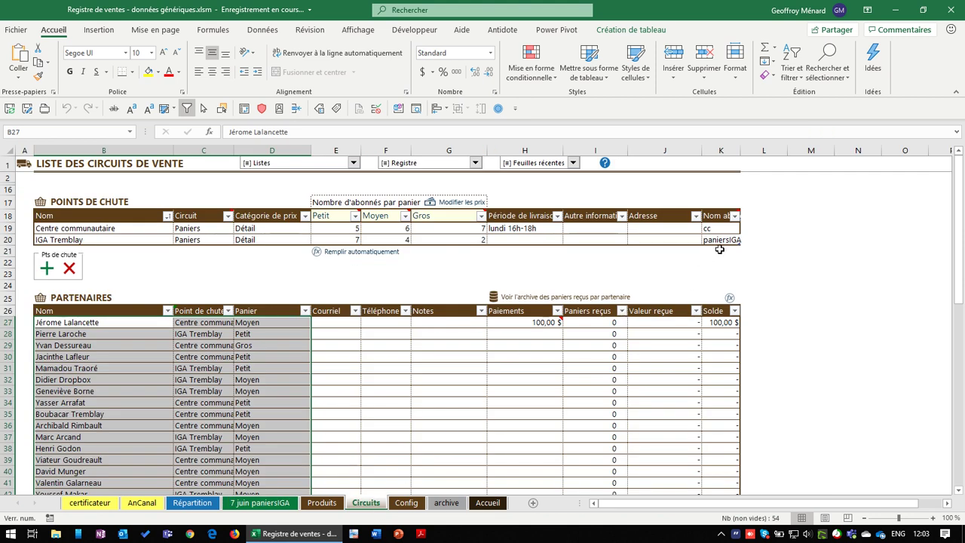
pyautogui.click(730, 240)
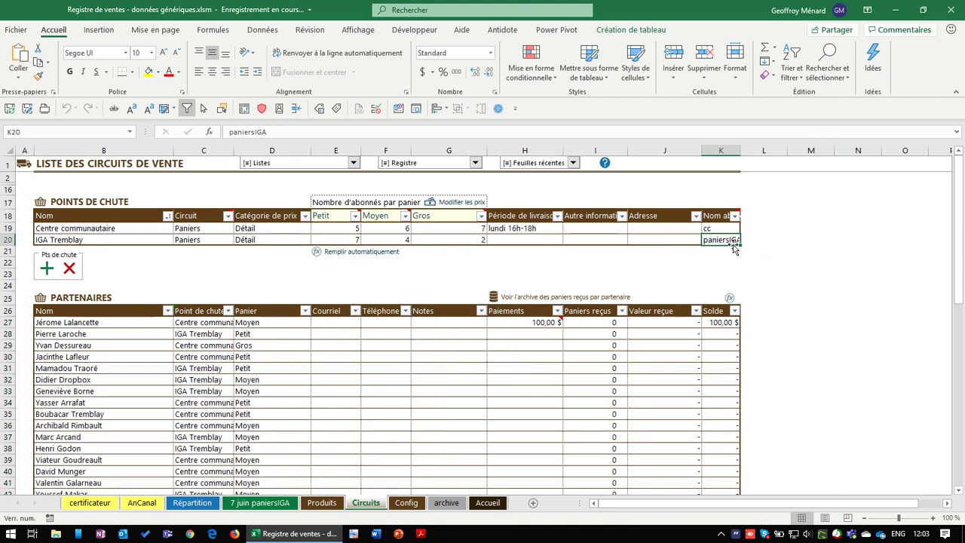
pyautogui.click(260, 504)
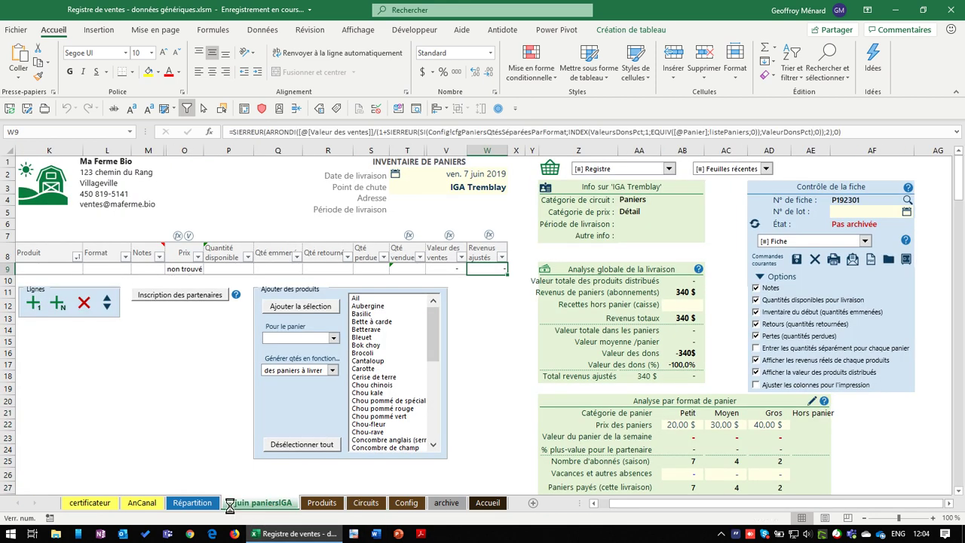
pyautogui.click(72, 268)
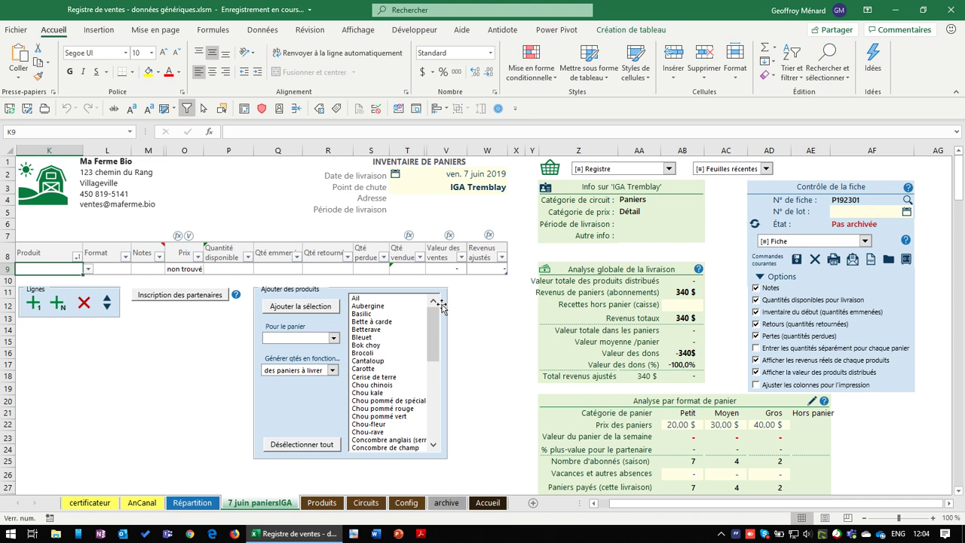
# Choose Aubergine, Bleuet, Carotte and the cabbages, including Chou pommé rouge, in the product list
pyautogui.click(383, 306)
pyautogui.click(380, 337)
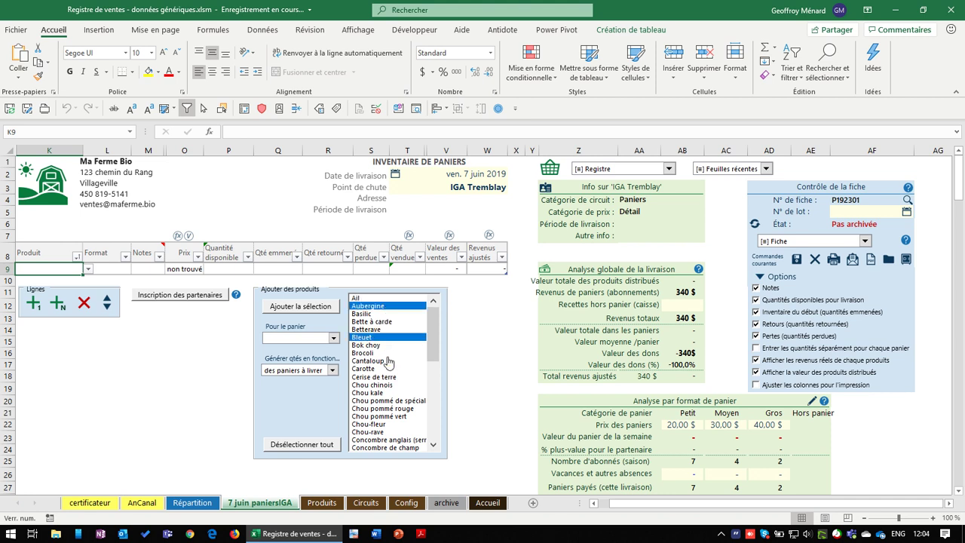
pyautogui.click(384, 368)
pyautogui.click(386, 400)
pyautogui.click(396, 408)
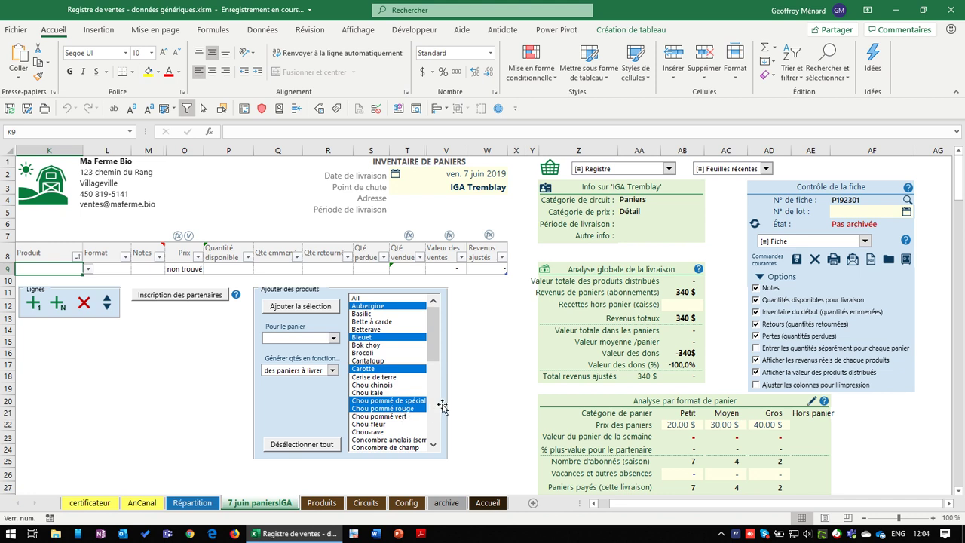
pyautogui.moveTo(433, 354); pyautogui.dragTo(435, 388)
# Also choose Concombre de champ, Courge d'hiver, Melon d'eau, Pomme de terre and Roquette, and check O9's price formula
pyautogui.click(388, 354)
pyautogui.click(387, 376)
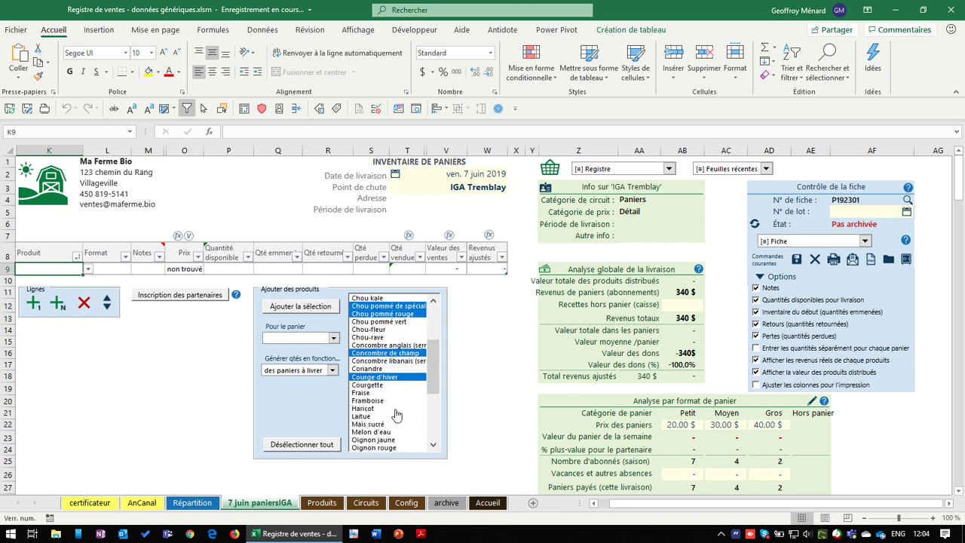
pyautogui.click(414, 431)
pyautogui.click(433, 409)
pyautogui.click(399, 369)
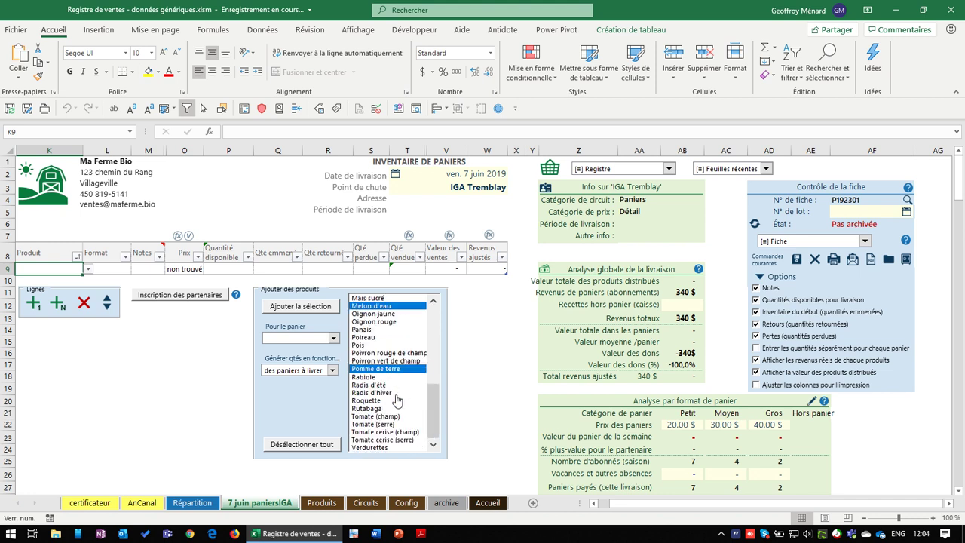
pyautogui.click(397, 401)
pyautogui.click(197, 269)
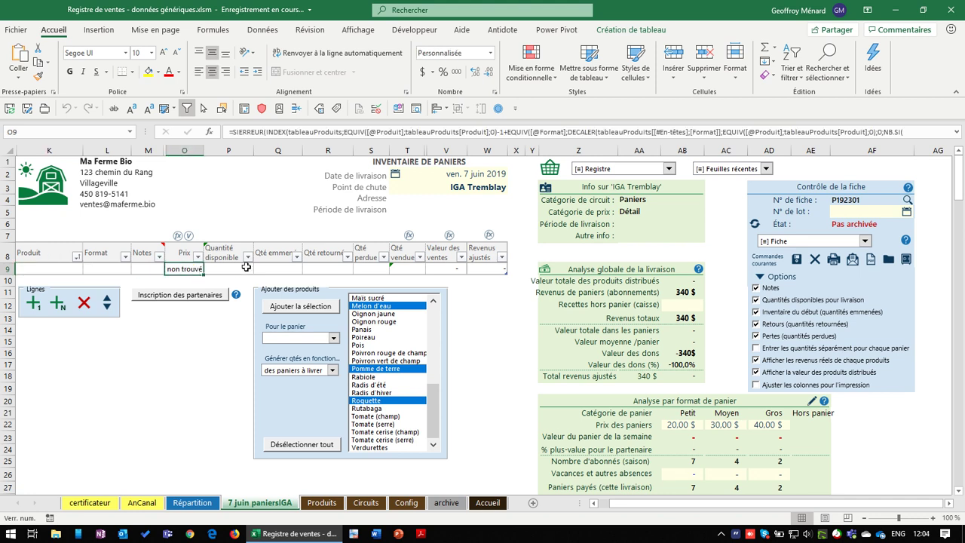
pyautogui.rightClick(437, 418)
# Enable 'Entrer les quantités séparément pour chaque panier' and acknowledge the per-basket notice
pyautogui.click(272, 415)
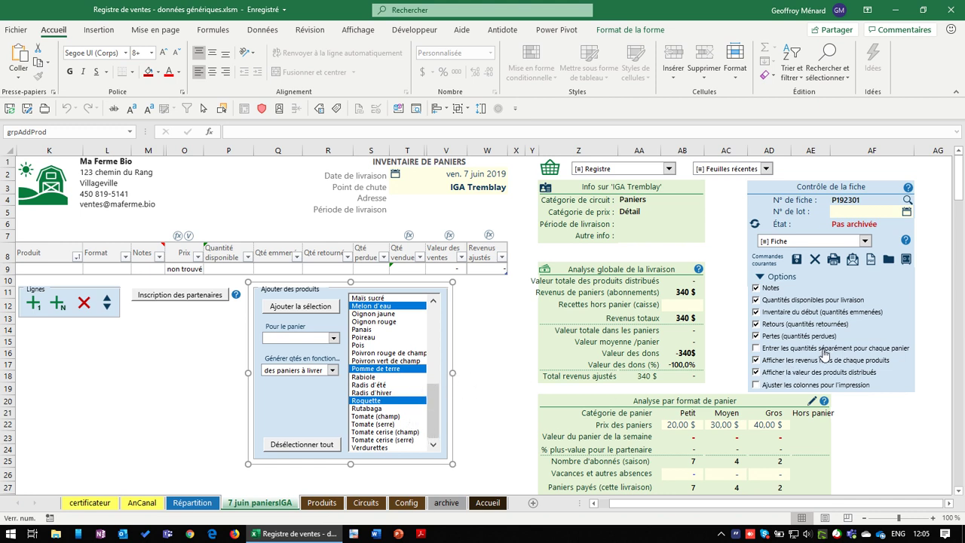
pyautogui.click(798, 352)
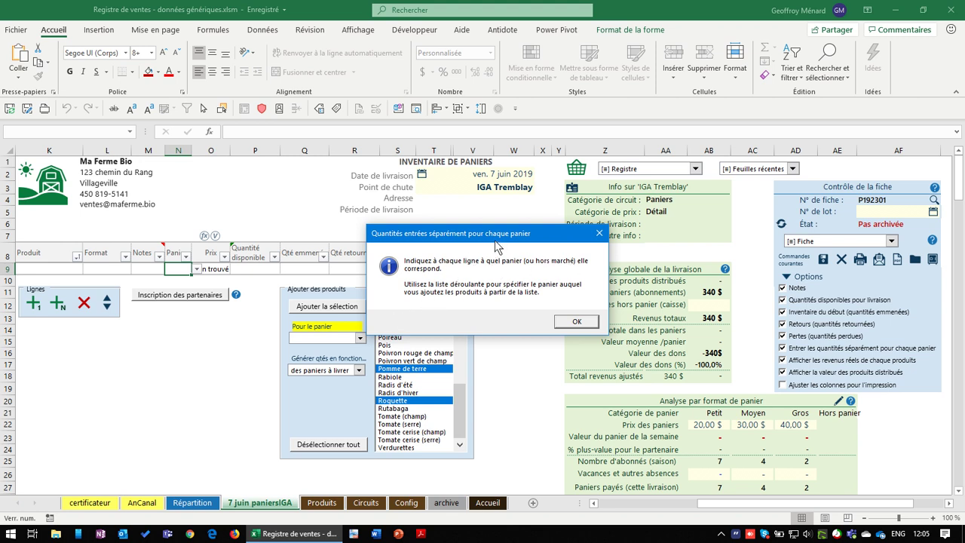
pyautogui.moveTo(496, 240); pyautogui.dragTo(491, 252)
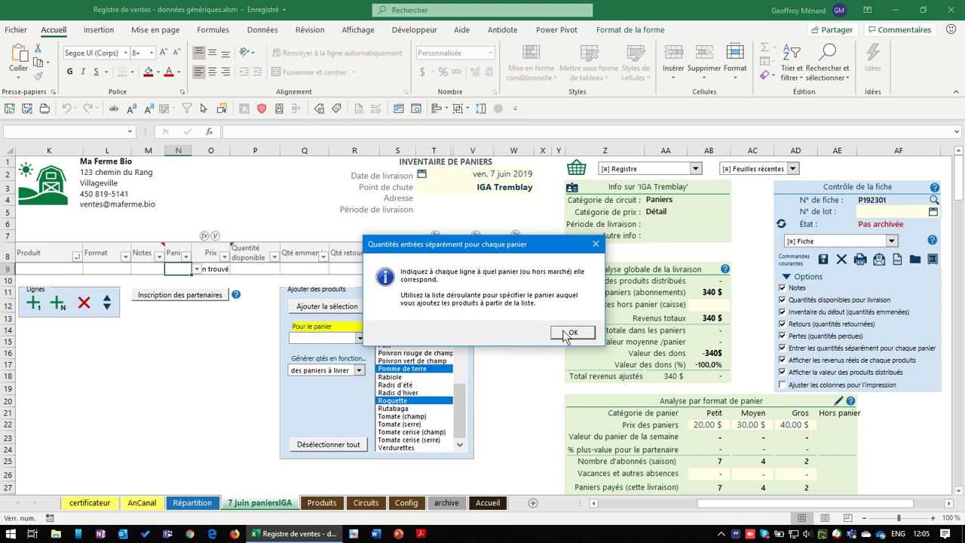
pyautogui.click(571, 334)
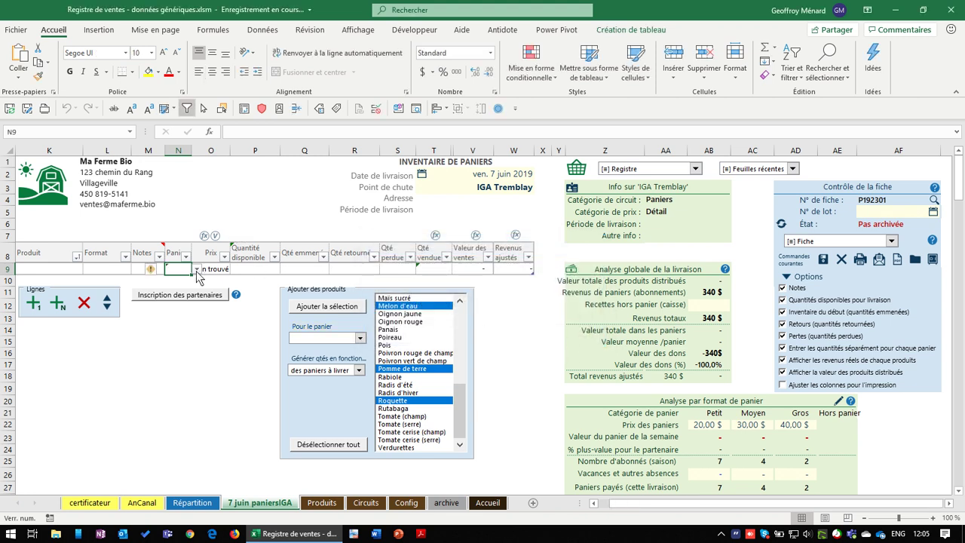
pyautogui.click(75, 268)
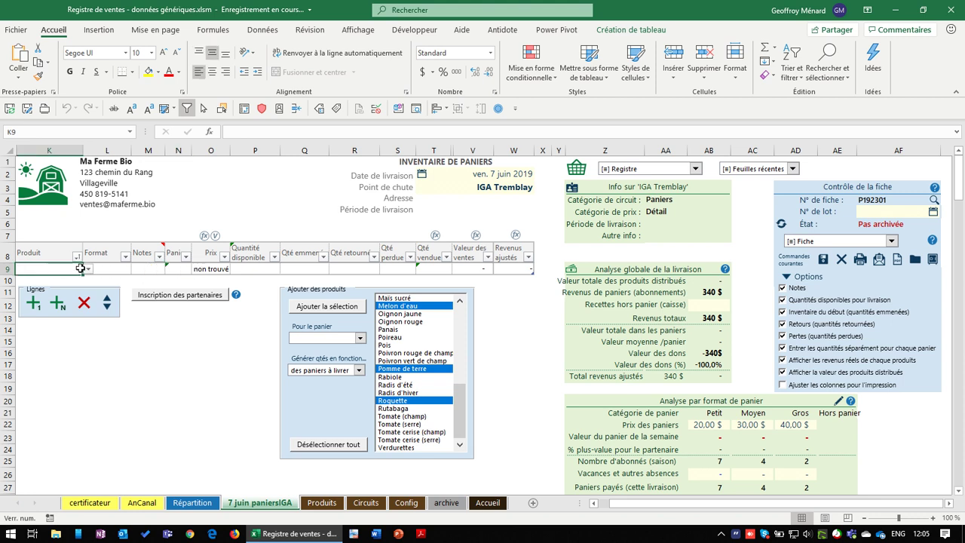
pyautogui.click(88, 268)
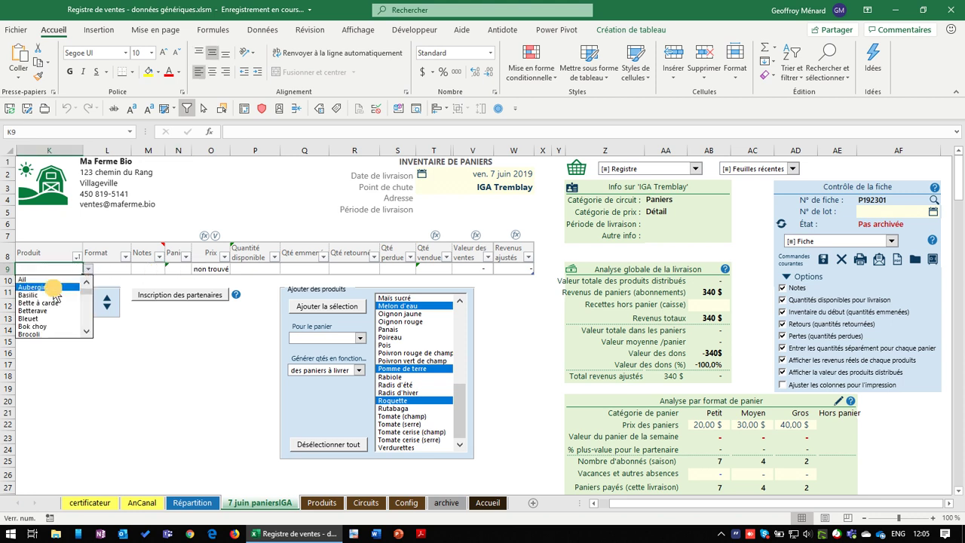
pyautogui.click(56, 288)
pyautogui.click(123, 268)
pyautogui.click(136, 268)
pyautogui.click(114, 287)
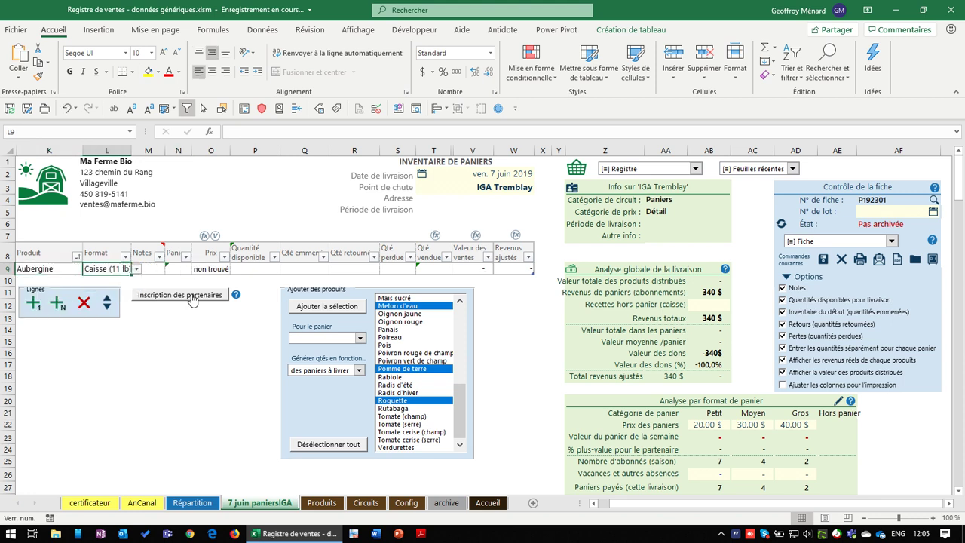
pyautogui.click(136, 268)
pyautogui.click(105, 279)
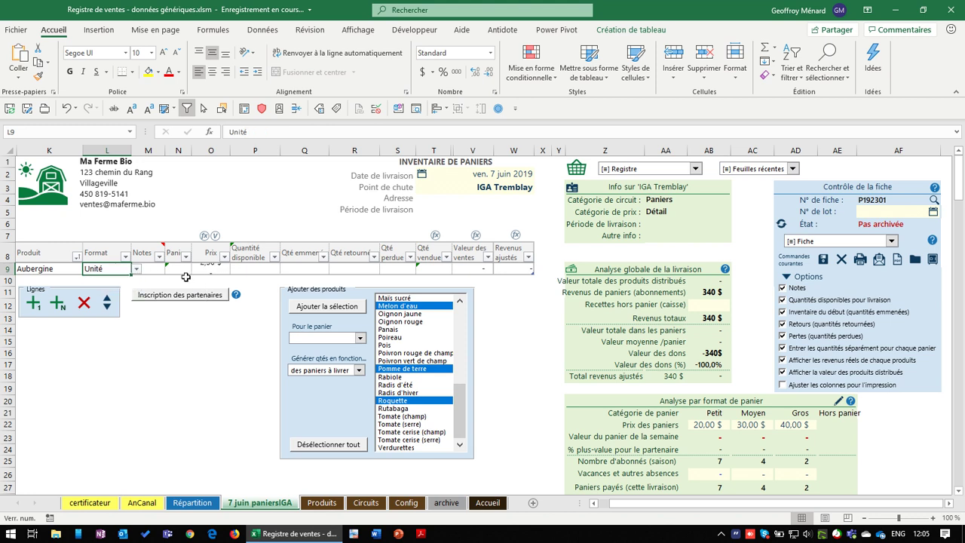
pyautogui.click(173, 269)
pyautogui.click(196, 269)
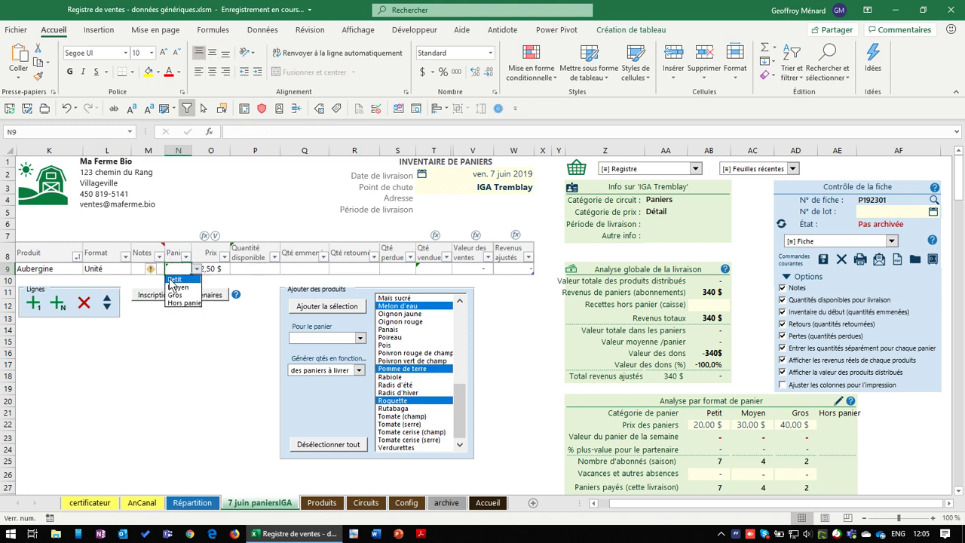
pyautogui.click(180, 281)
pyautogui.click(29, 305)
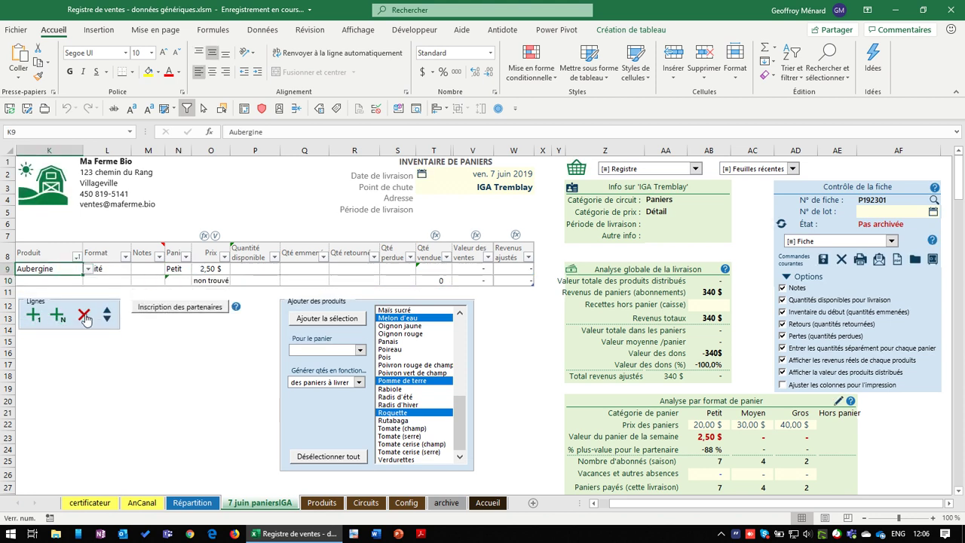
pyautogui.click(84, 315)
pyautogui.click(501, 308)
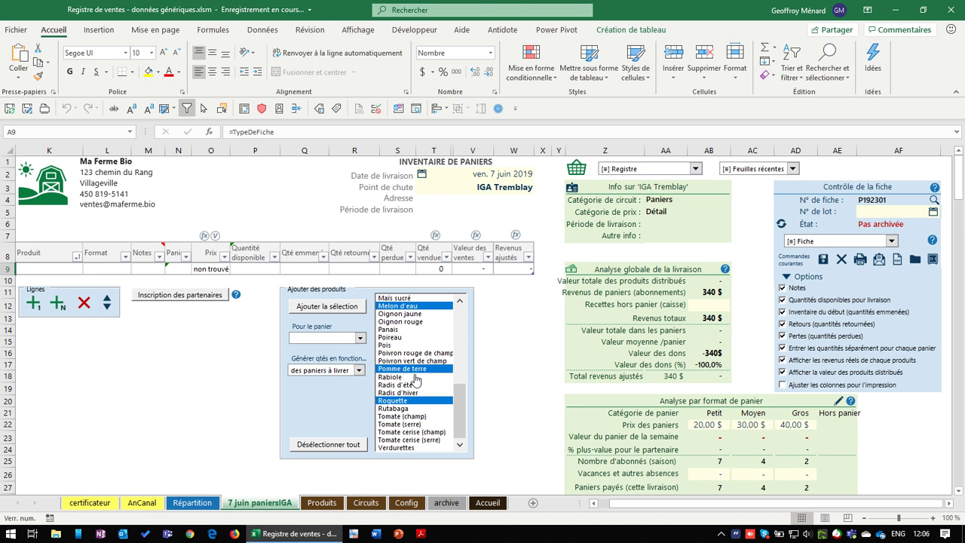
pyautogui.moveTo(463, 396); pyautogui.dragTo(459, 443)
pyautogui.click(360, 340)
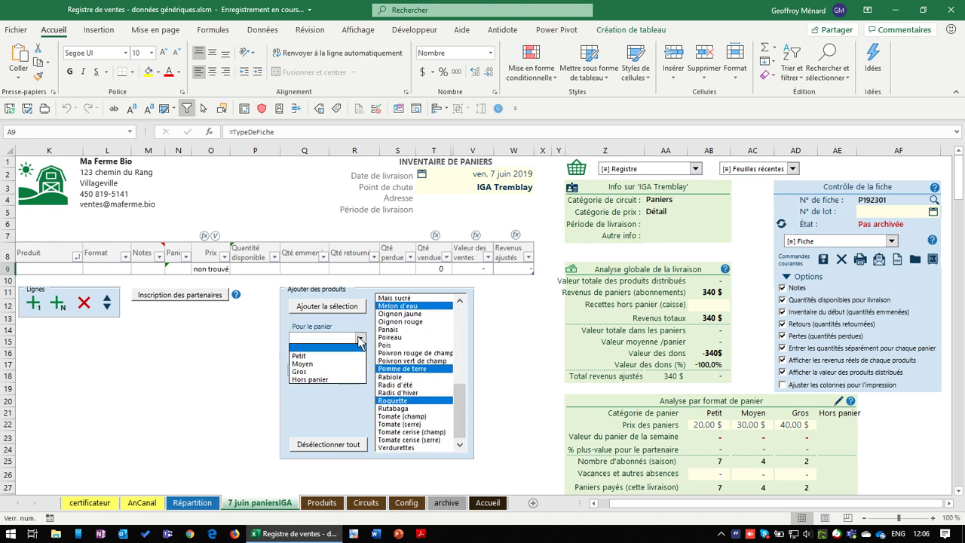
pyautogui.click(318, 357)
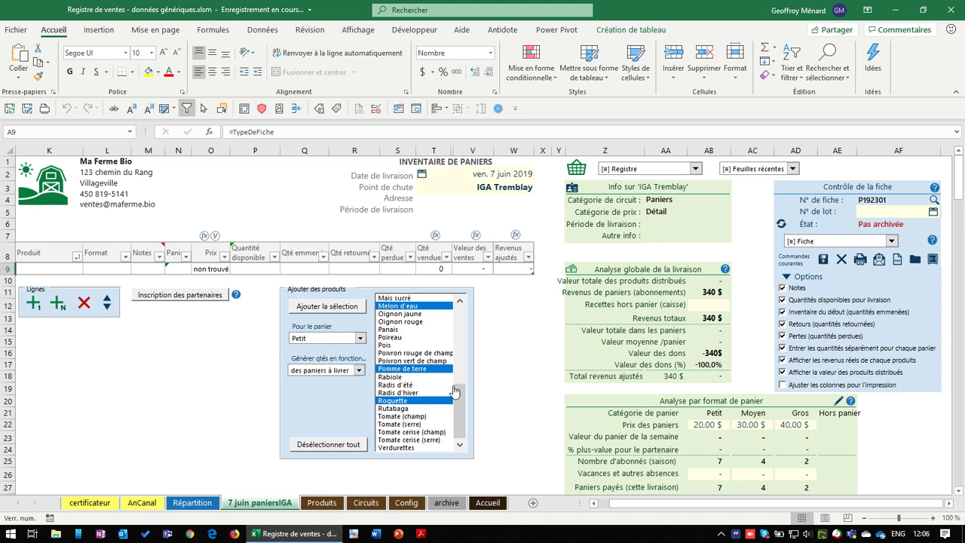
pyautogui.click(359, 370)
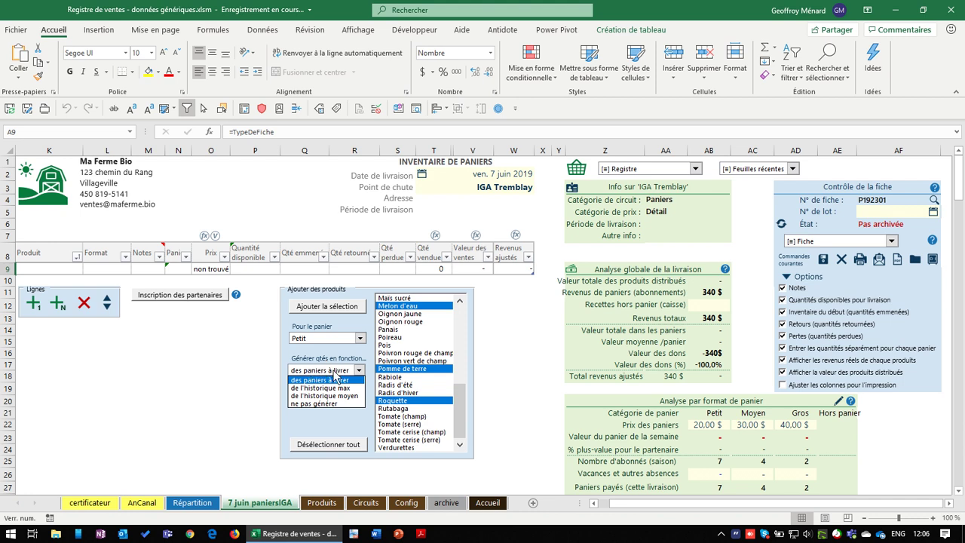
pyautogui.click(337, 371)
pyautogui.click(337, 371)
pyautogui.click(277, 259)
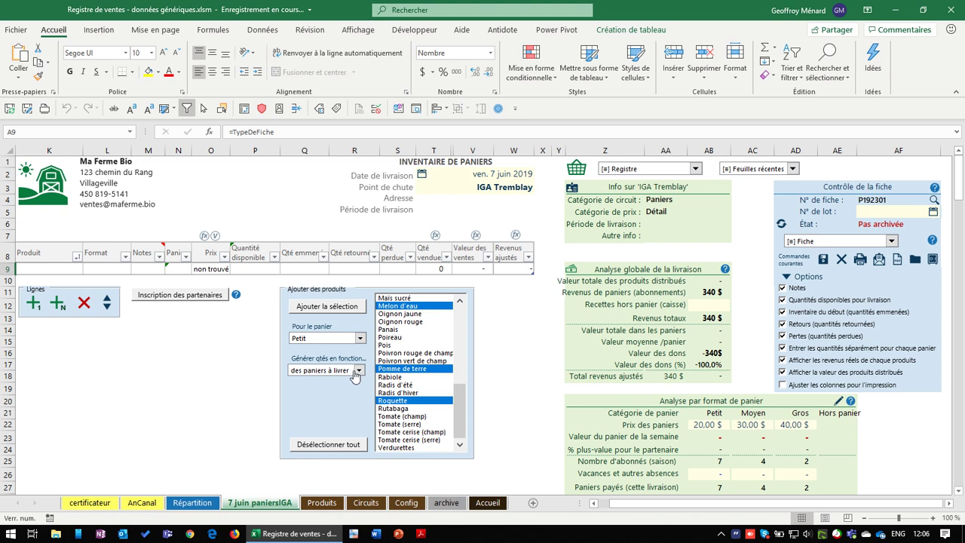
pyautogui.scroll(-1, 422, 380)
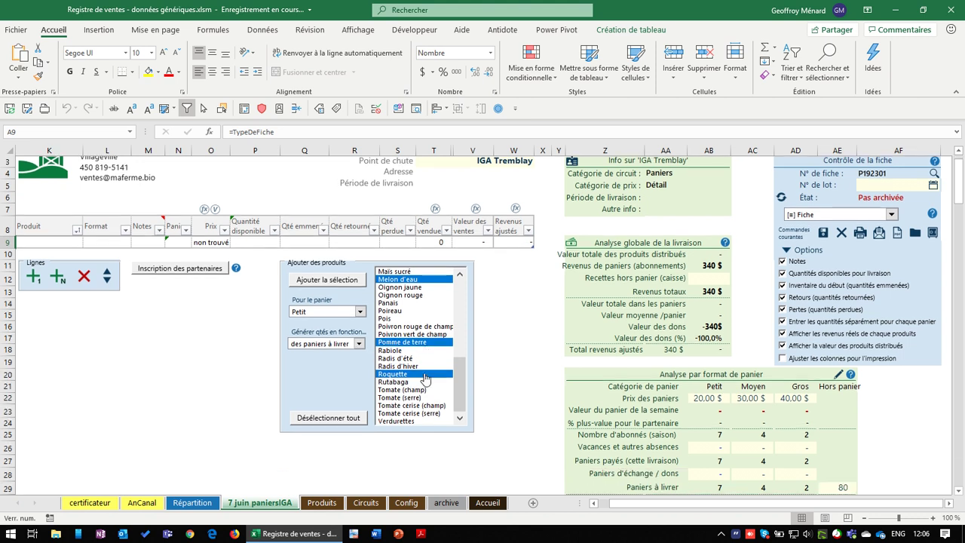
pyautogui.click(715, 425)
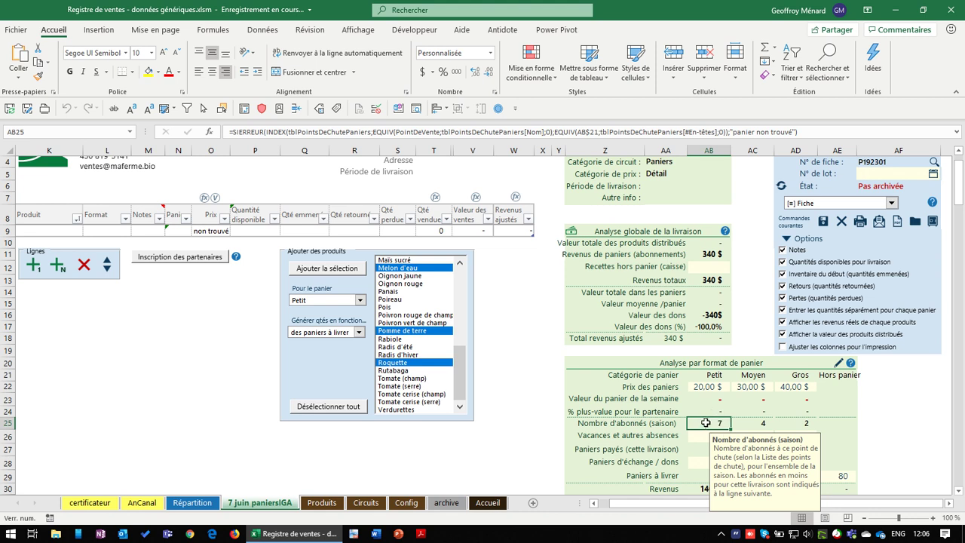
pyautogui.click(716, 389)
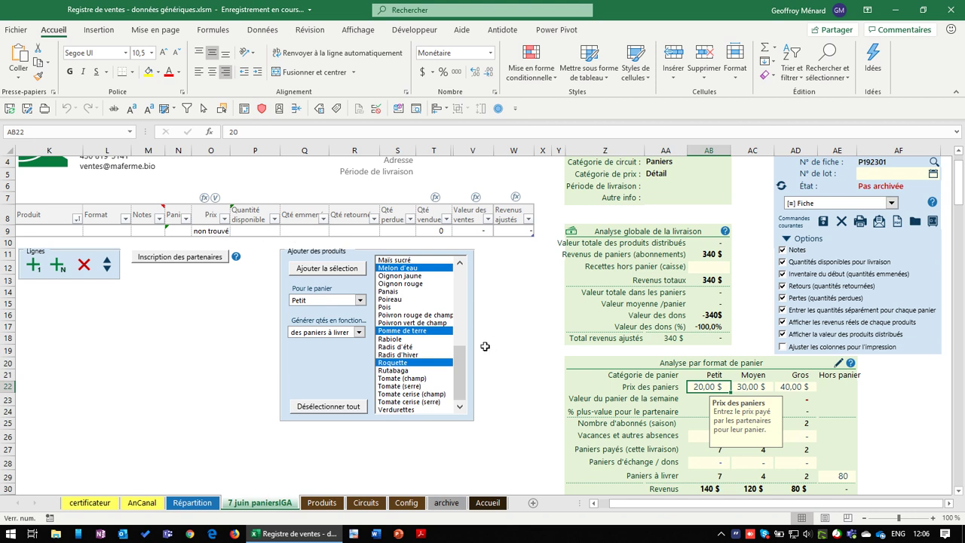
# Add the selected products to the Petit basket and review the Aubergine and Roquette formats
pyautogui.click(338, 275)
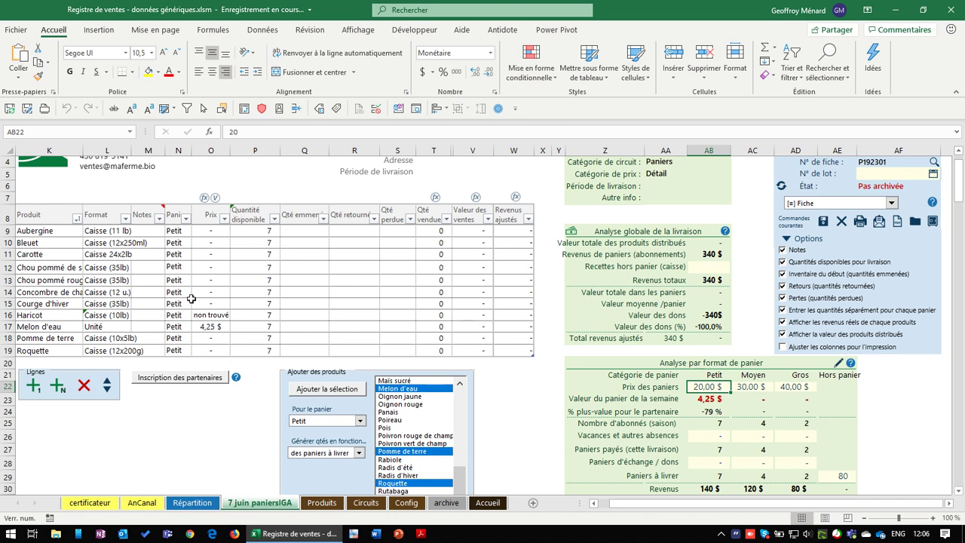
pyautogui.click(113, 230)
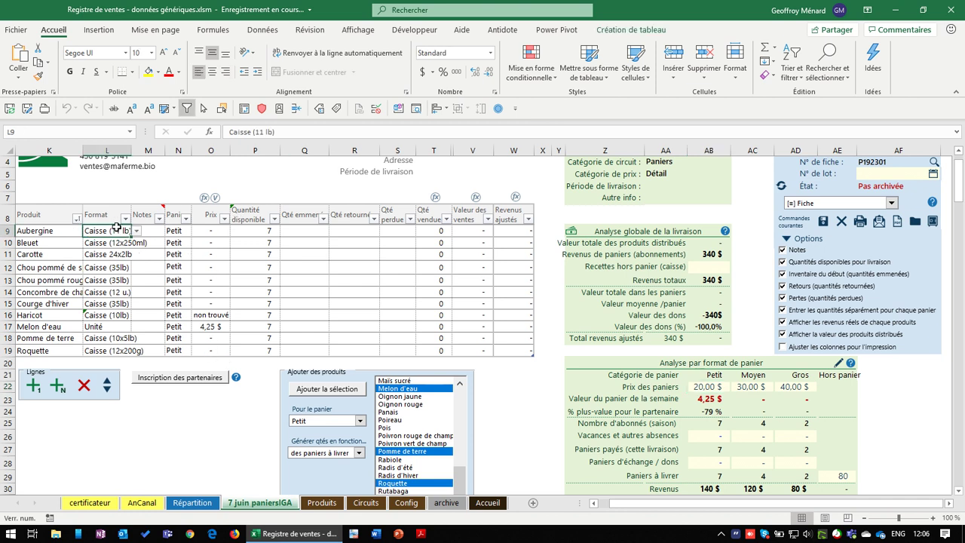
pyautogui.click(111, 350)
# Keep Caisse (11 lb) as Aubergine's format and go over the other products' format cells
pyautogui.click(114, 230)
pyautogui.click(136, 230)
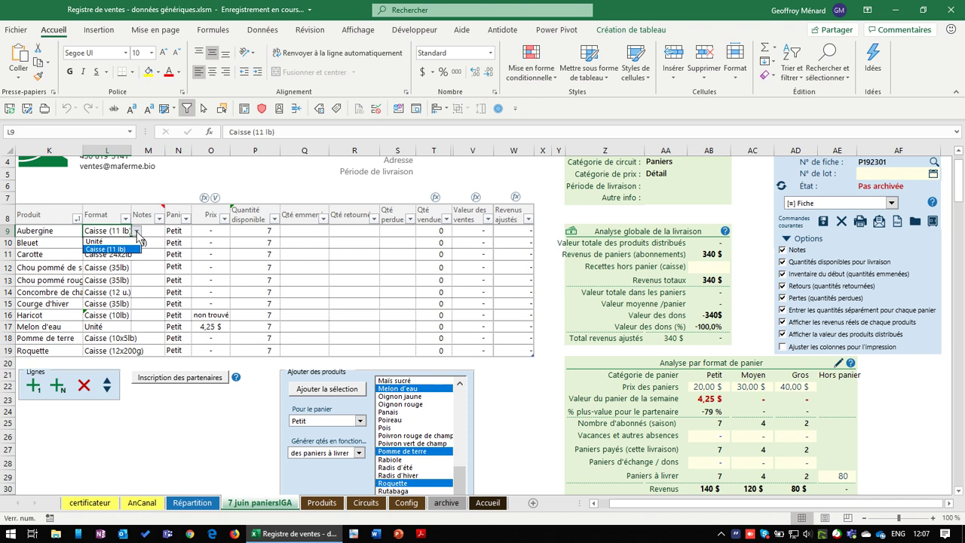
pyautogui.click(137, 231)
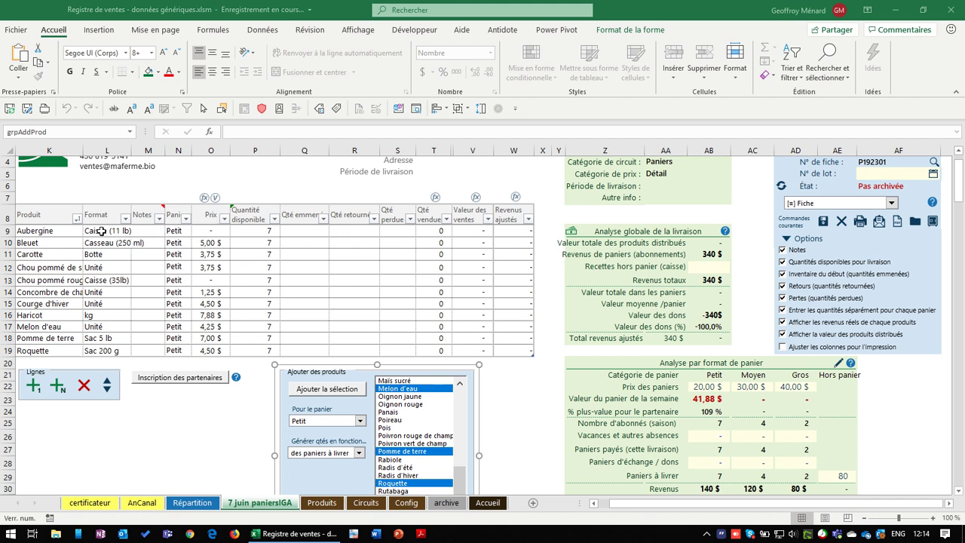
pyautogui.moveTo(102, 231); pyautogui.dragTo(96, 327)
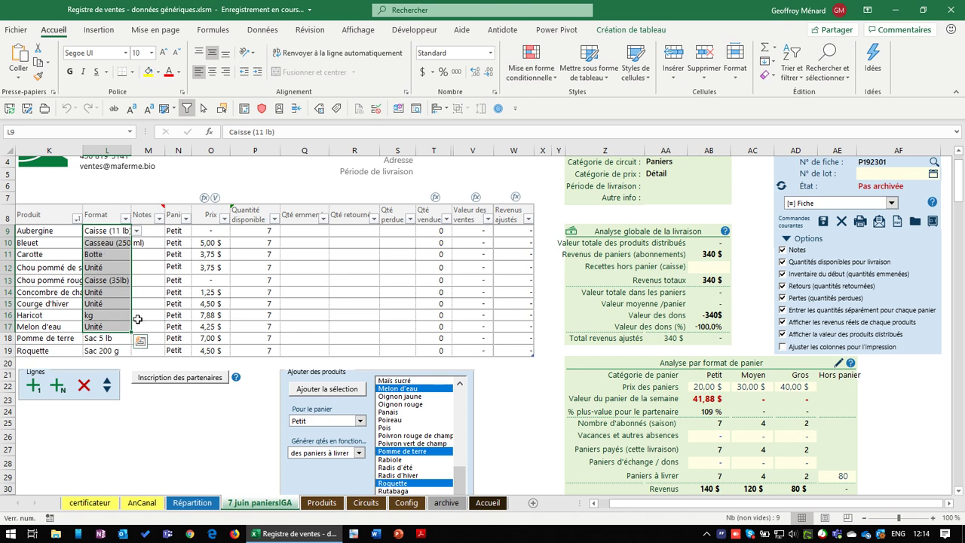
pyautogui.click(101, 351)
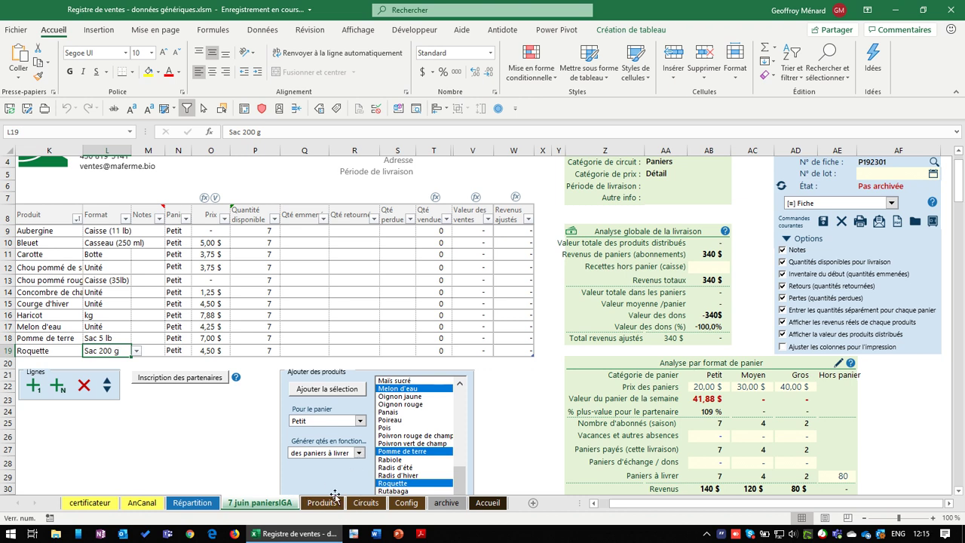
pyautogui.click(334, 494)
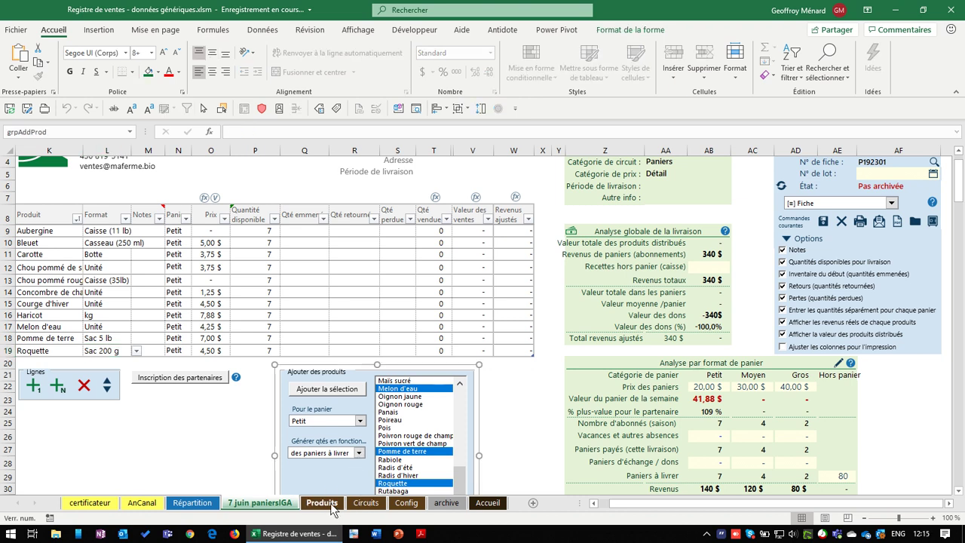
pyautogui.click(331, 504)
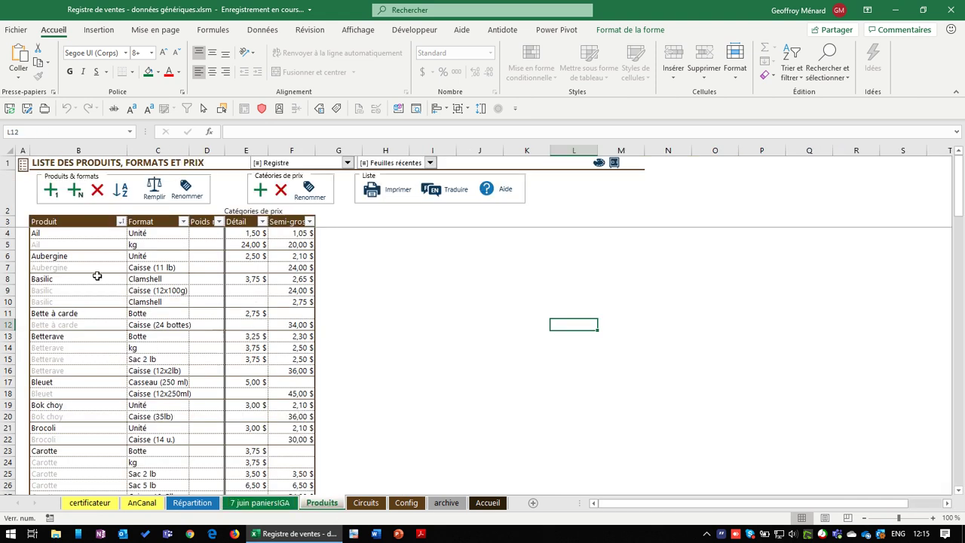
pyautogui.click(50, 450)
pyautogui.scroll(-2, 106, 445)
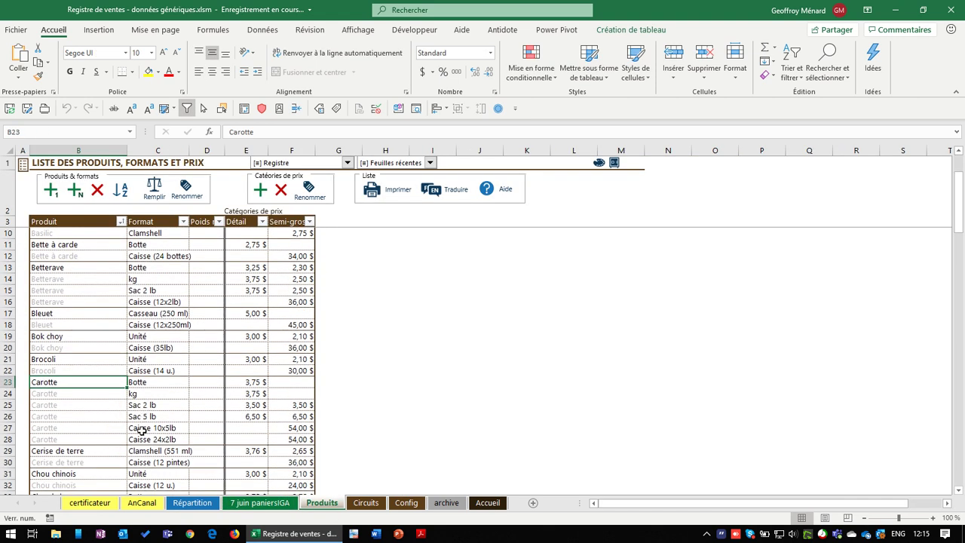
pyautogui.click(150, 383)
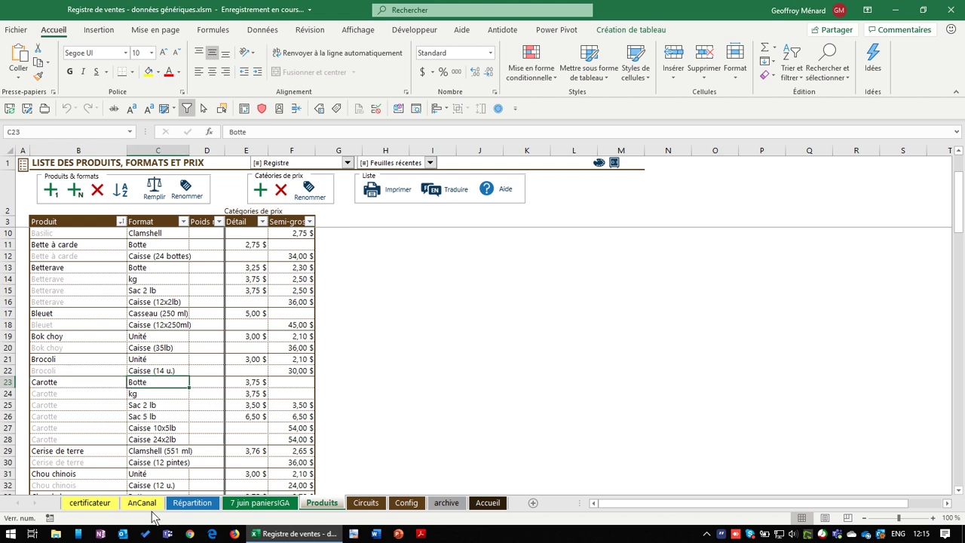
pyautogui.click(273, 504)
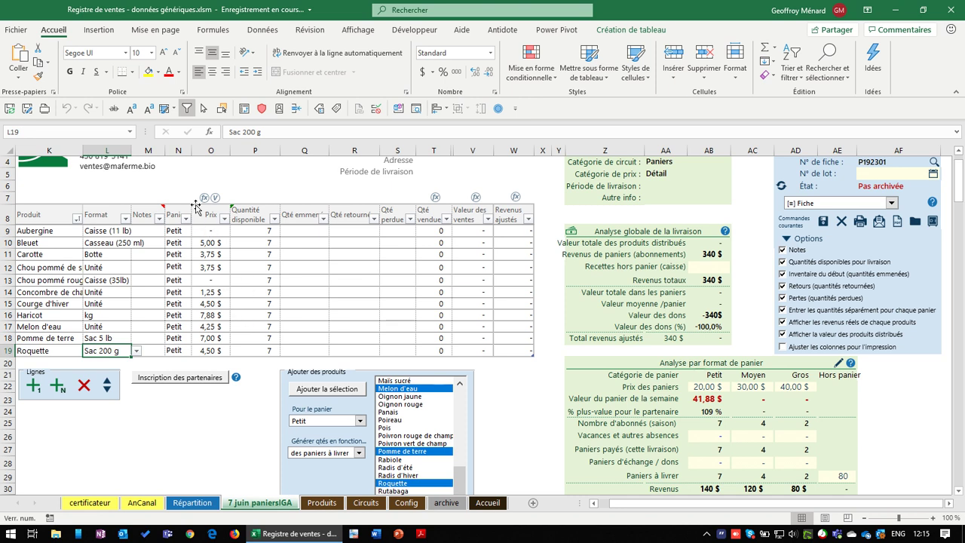
pyautogui.moveTo(207, 242); pyautogui.dragTo(212, 351)
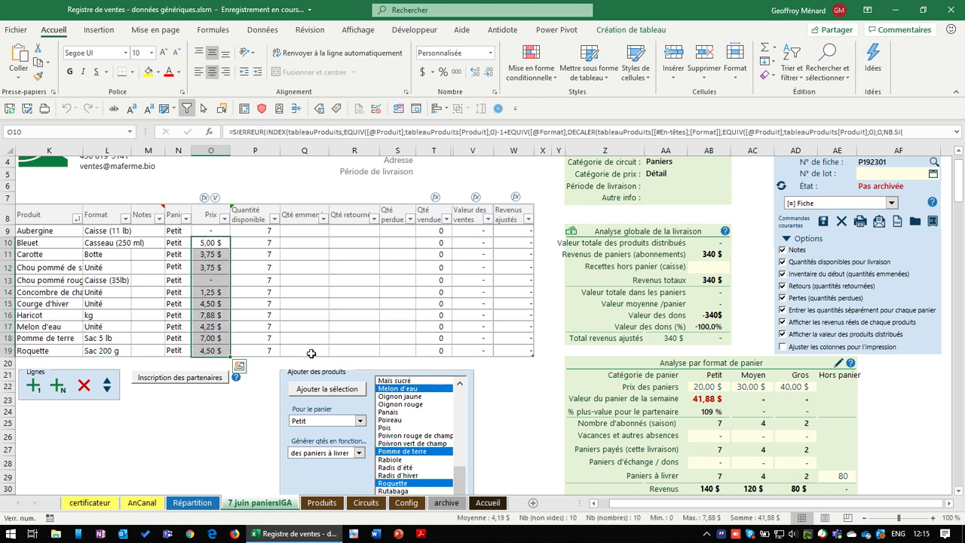
pyautogui.click(706, 399)
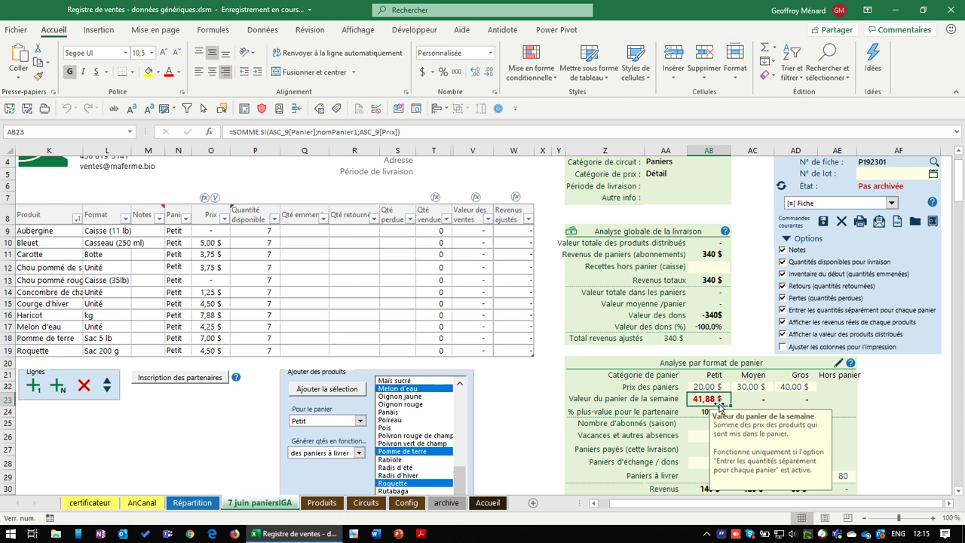
pyautogui.moveTo(221, 243); pyautogui.dragTo(214, 349)
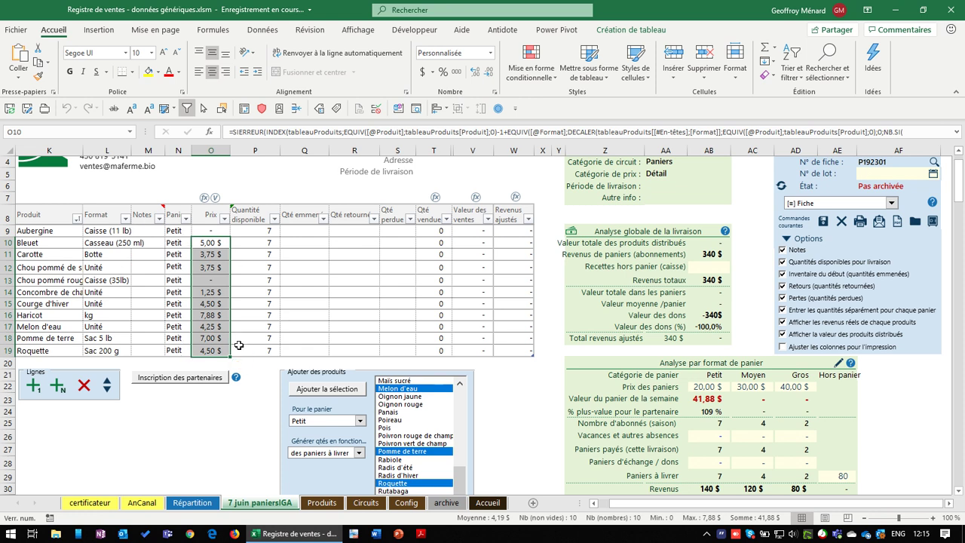
pyautogui.scroll(-1, 249, 338)
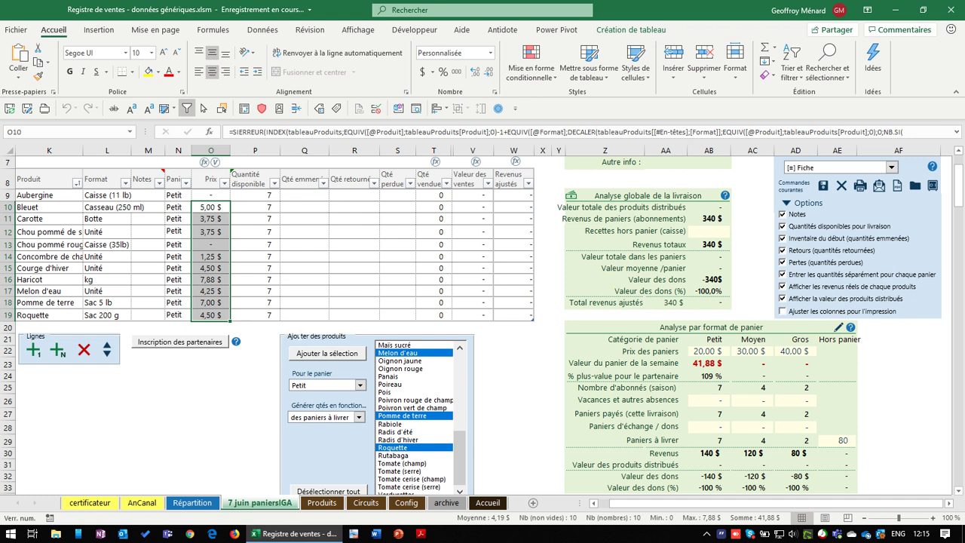
pyautogui.click(204, 257)
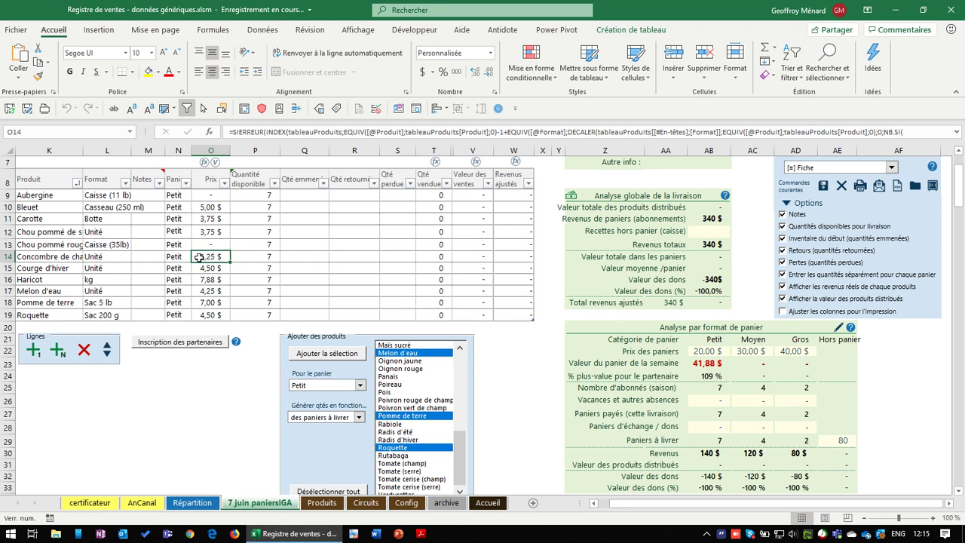
pyautogui.scroll(-1, 189, 226)
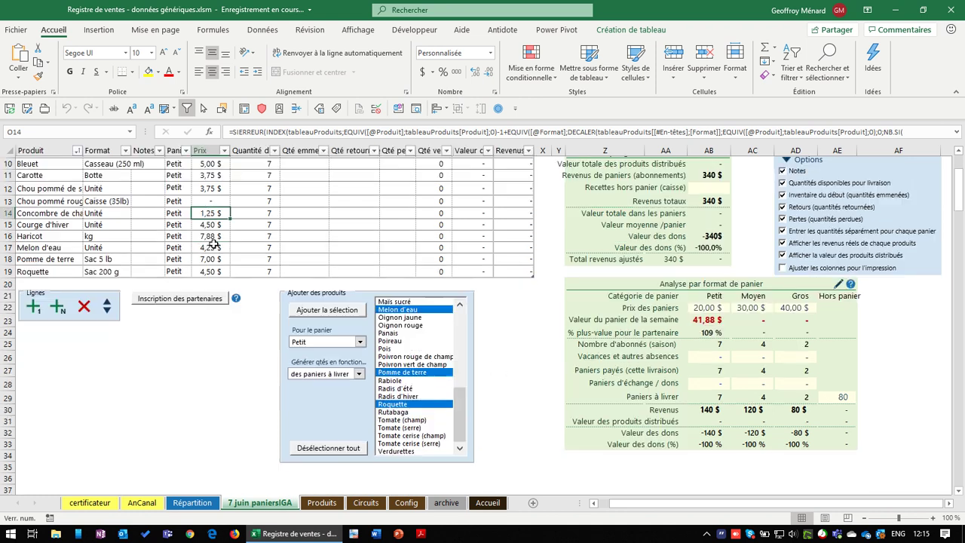
pyautogui.scroll(2, 156, 218)
# Delete the eleven product rows and clear all chosen products from the list
pyautogui.moveTo(119, 230); pyautogui.dragTo(120, 351)
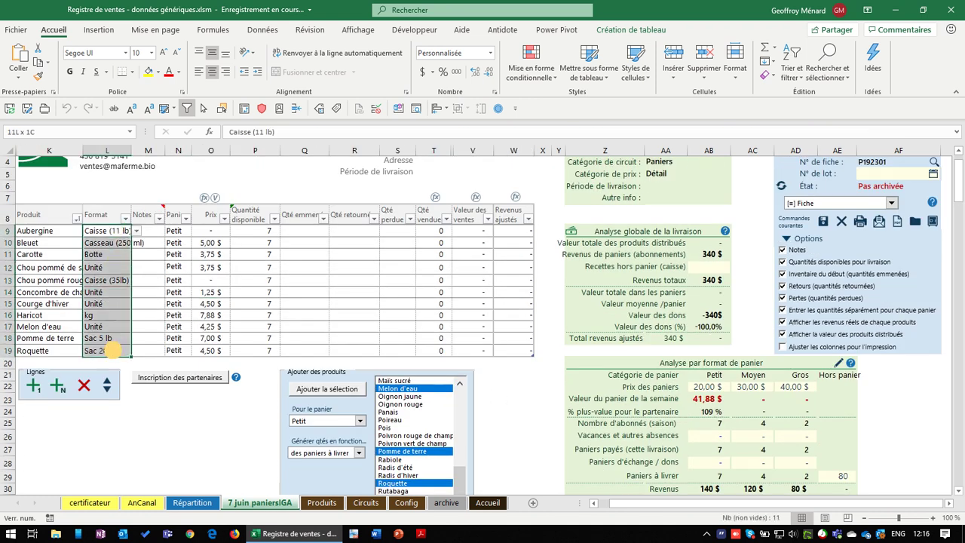
pyautogui.click(84, 386)
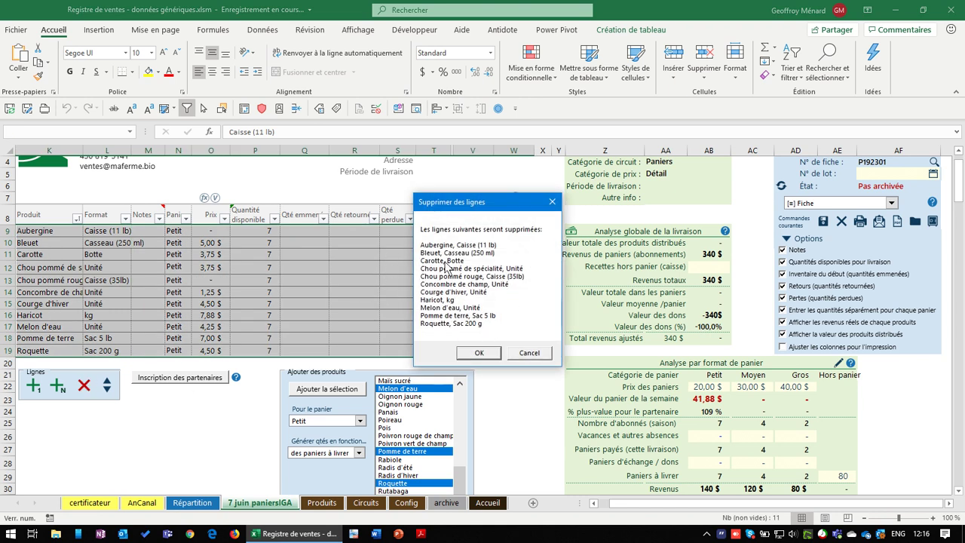
pyautogui.click(478, 353)
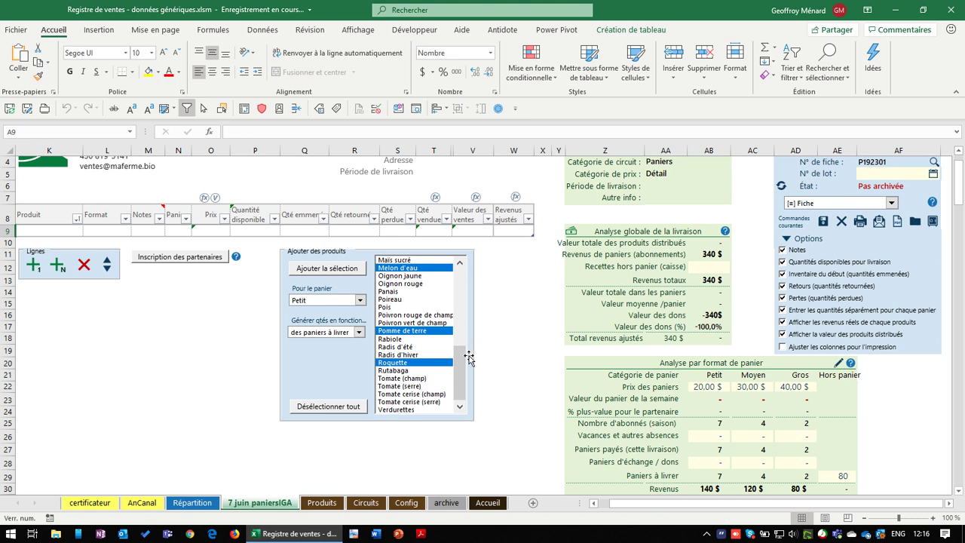
pyautogui.click(358, 407)
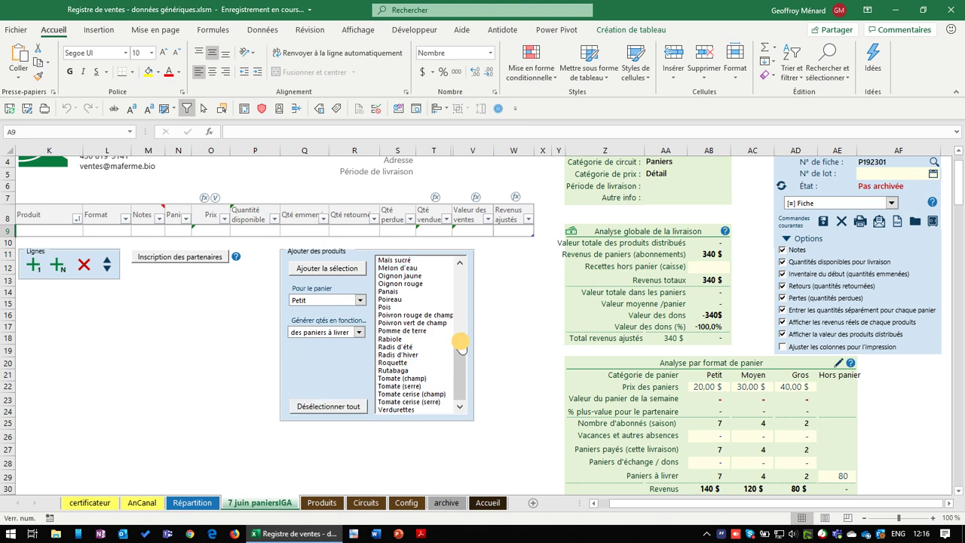
pyautogui.moveTo(459, 344); pyautogui.dragTo(459, 311)
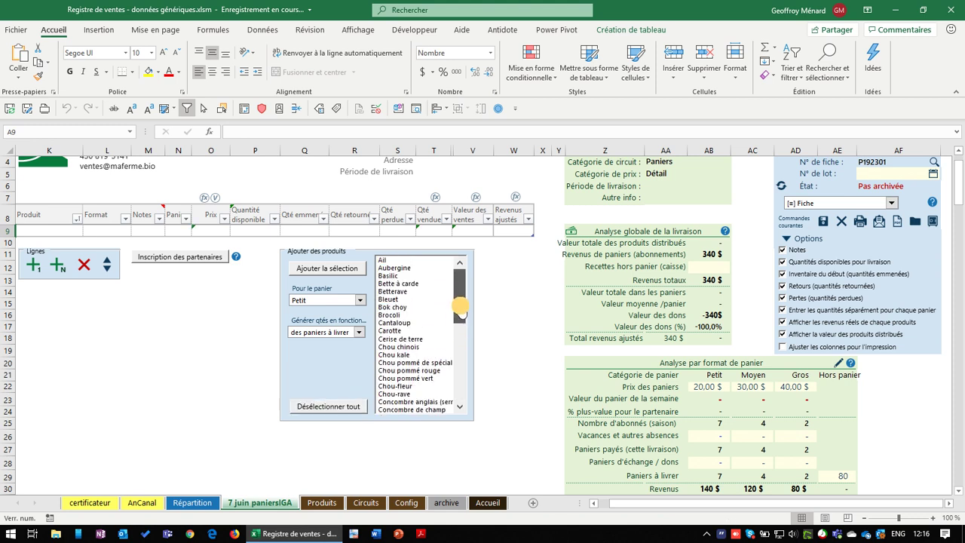
# Add Aubergine, Cerise de terre, Chou-rave, Haricot and Oignon jaune to the sheet
pyautogui.click(413, 269)
pyautogui.click(413, 338)
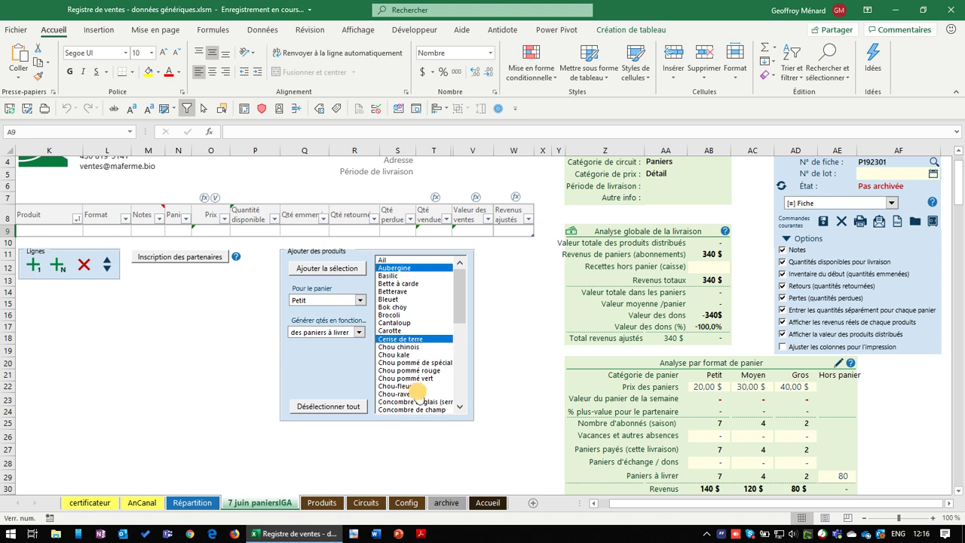
pyautogui.click(418, 394)
pyautogui.scroll(-1, 420, 396)
pyautogui.click(461, 354)
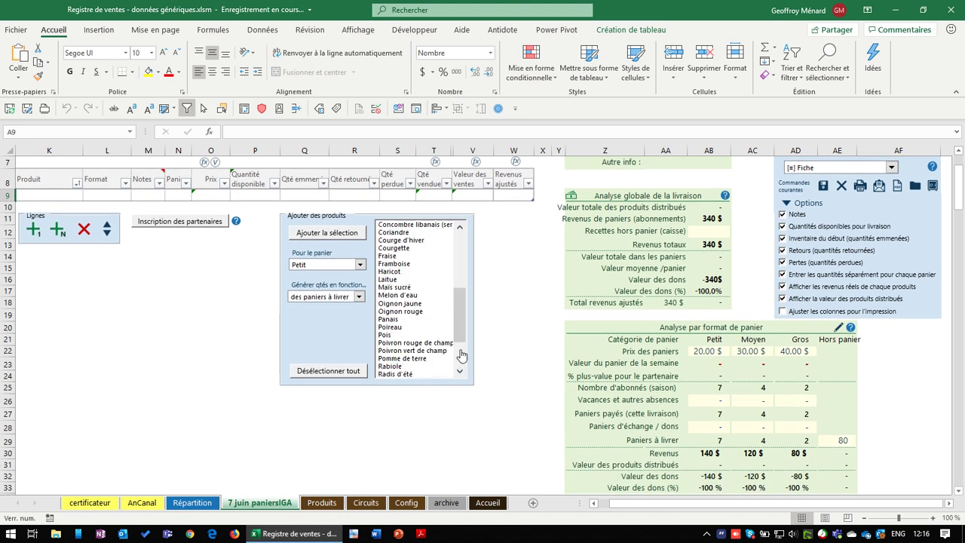
pyautogui.click(424, 272)
pyautogui.click(415, 303)
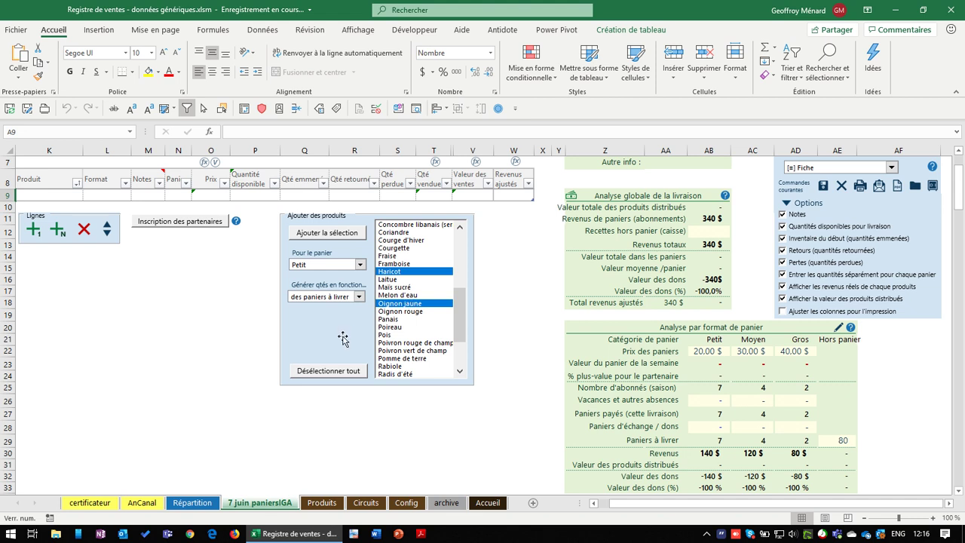
pyautogui.click(337, 238)
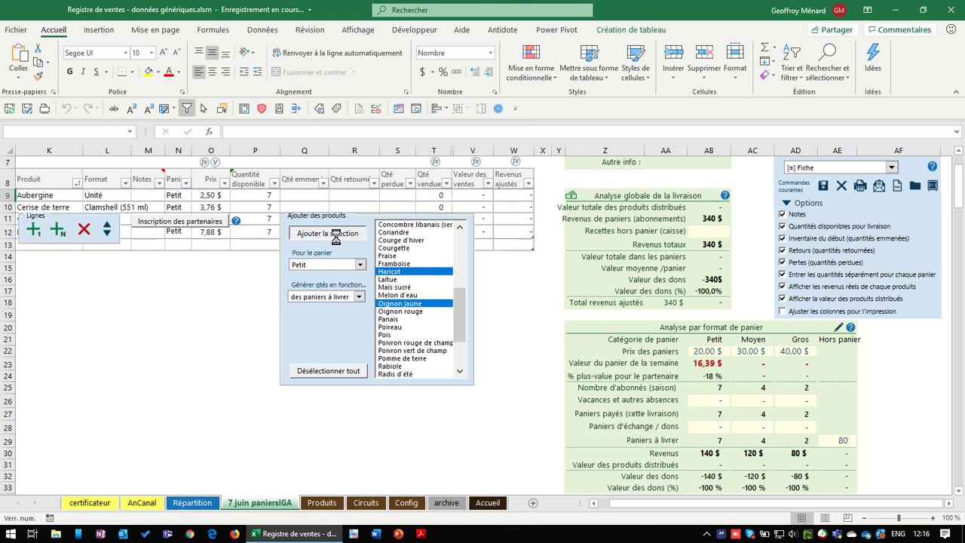
# Assign the five new rows to the Petit basket in the Panier column N9:N13
pyautogui.moveTo(250, 196); pyautogui.dragTo(249, 243)
pyautogui.moveTo(214, 195); pyautogui.dragTo(216, 244)
pyautogui.moveTo(182, 197); pyautogui.dragTo(179, 244)
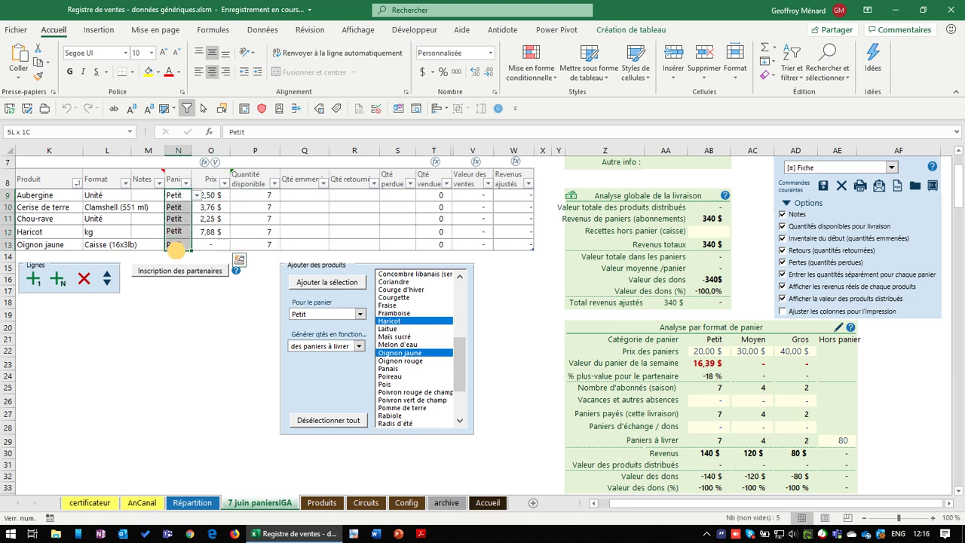
# Set Oignon jaune's format to Filet 3 lb
pyautogui.moveTo(113, 197); pyautogui.dragTo(126, 242)
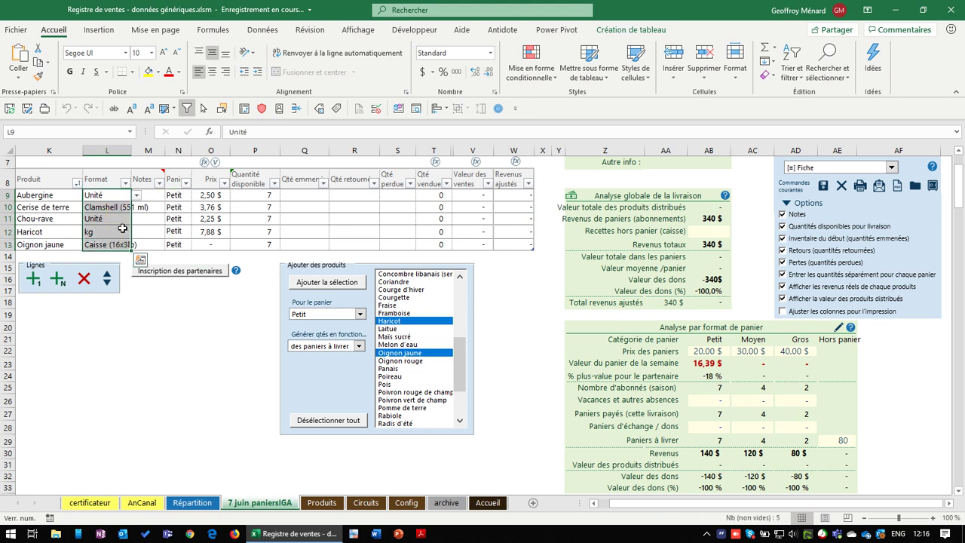
pyautogui.click(113, 244)
pyautogui.click(137, 244)
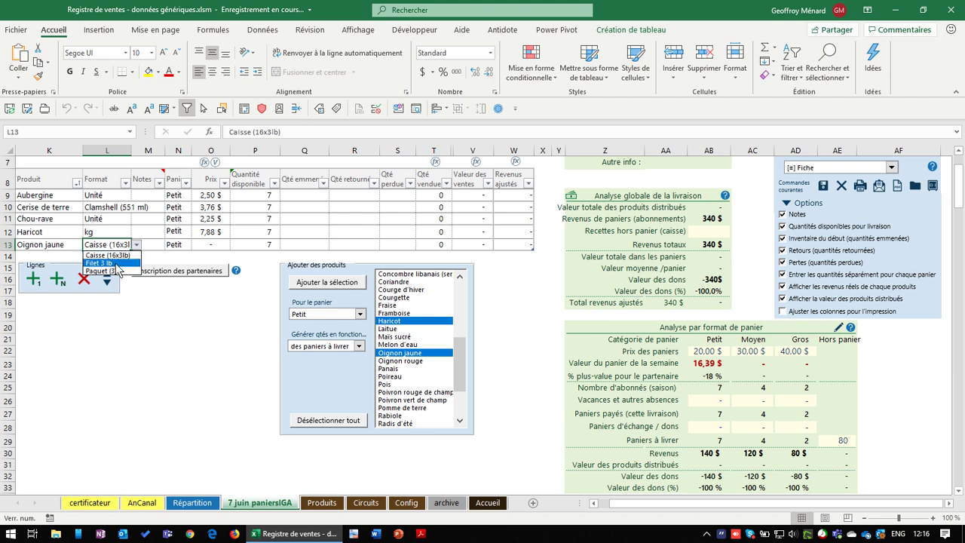
pyautogui.click(113, 264)
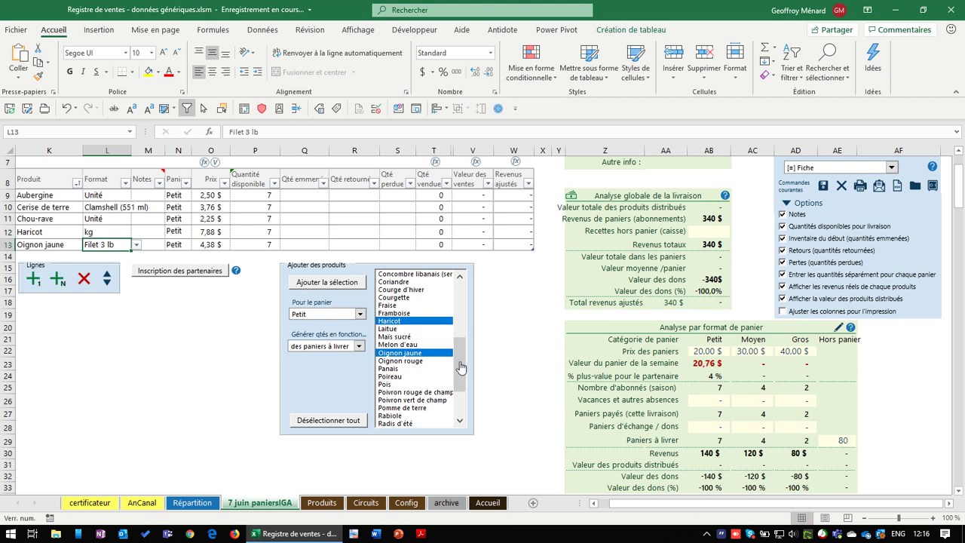
# Add Tomate (champ) to the Petit basket in place of Oignon jaune in the list
pyautogui.moveTo(459, 369); pyautogui.dragTo(460, 402)
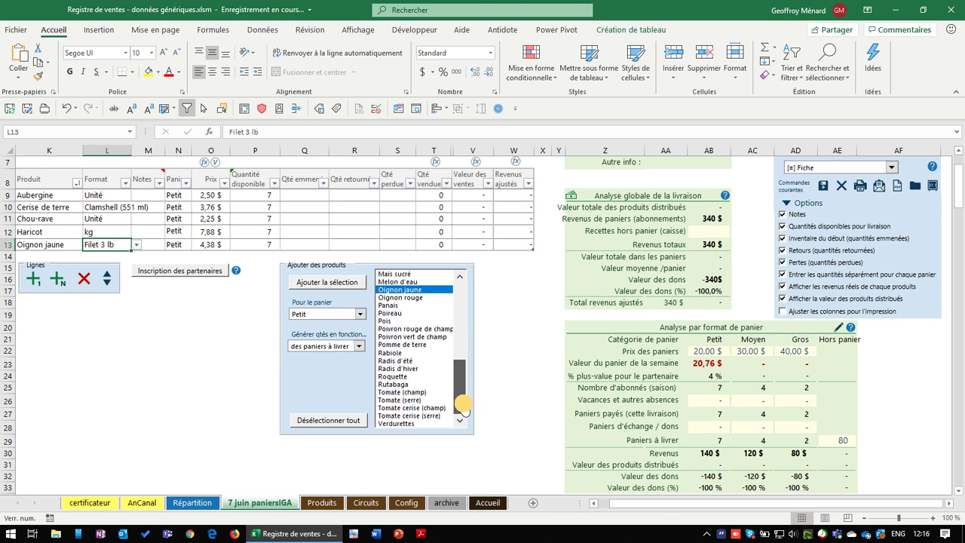
pyautogui.click(464, 407)
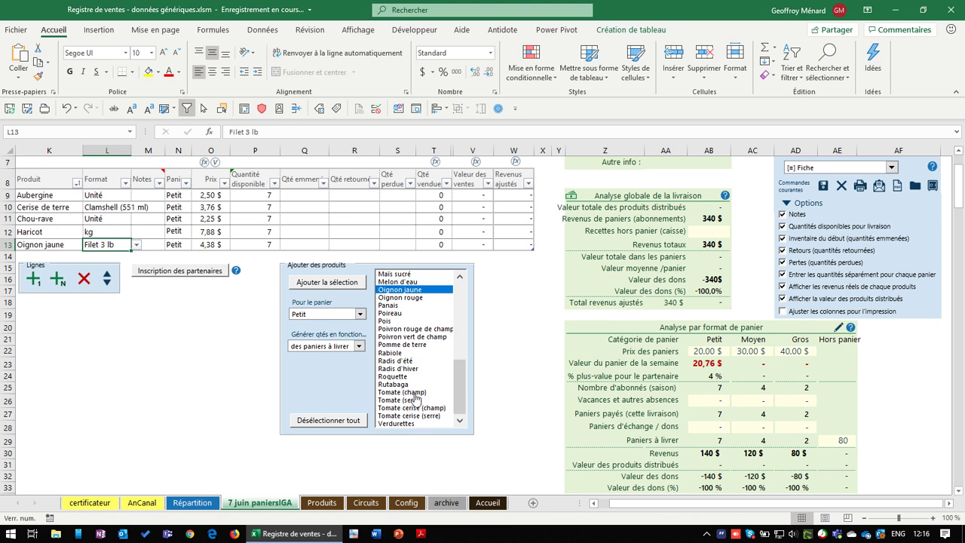
pyautogui.click(352, 420)
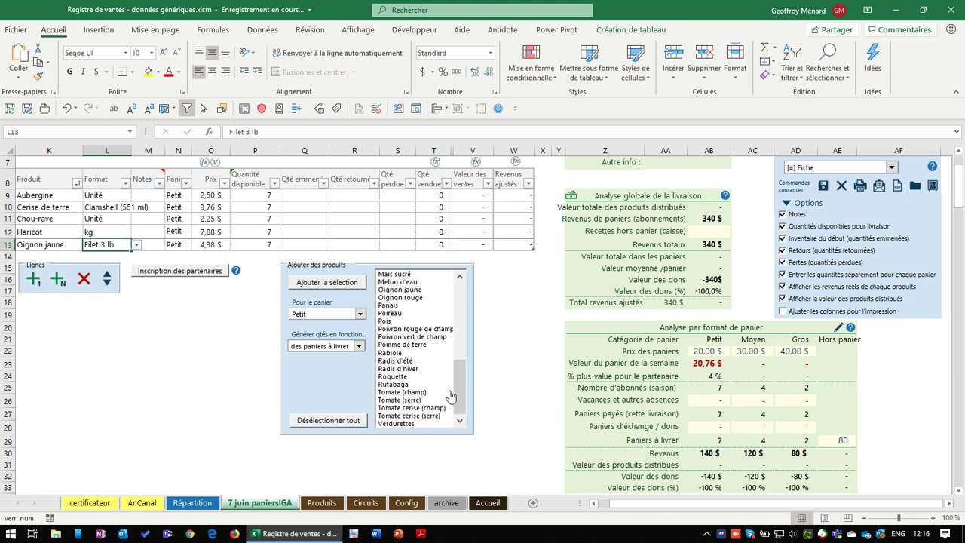
pyautogui.click(414, 394)
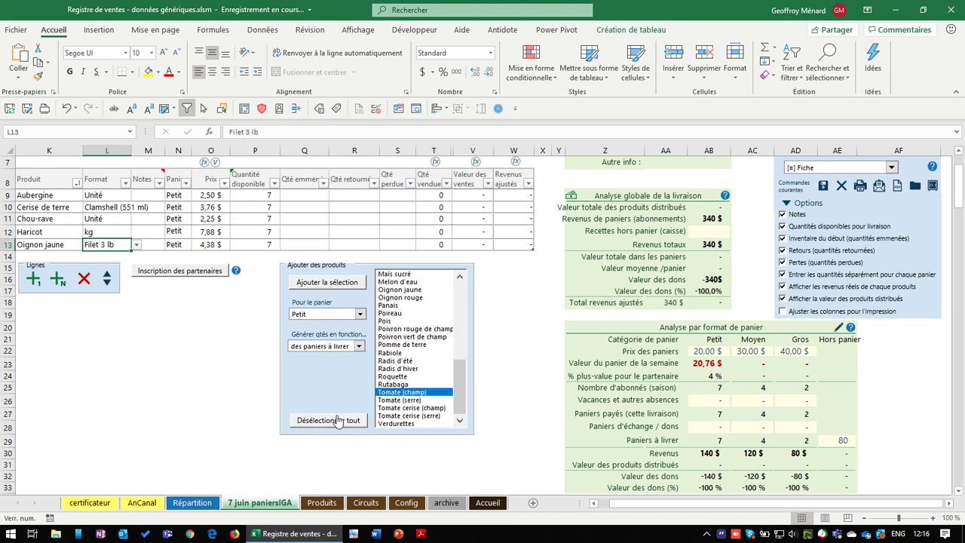
pyautogui.click(336, 284)
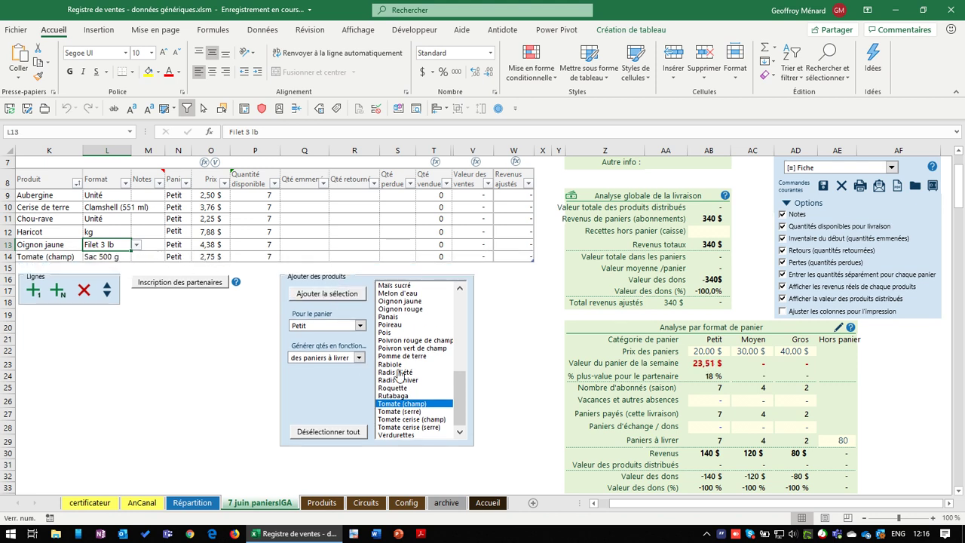
pyautogui.click(459, 353)
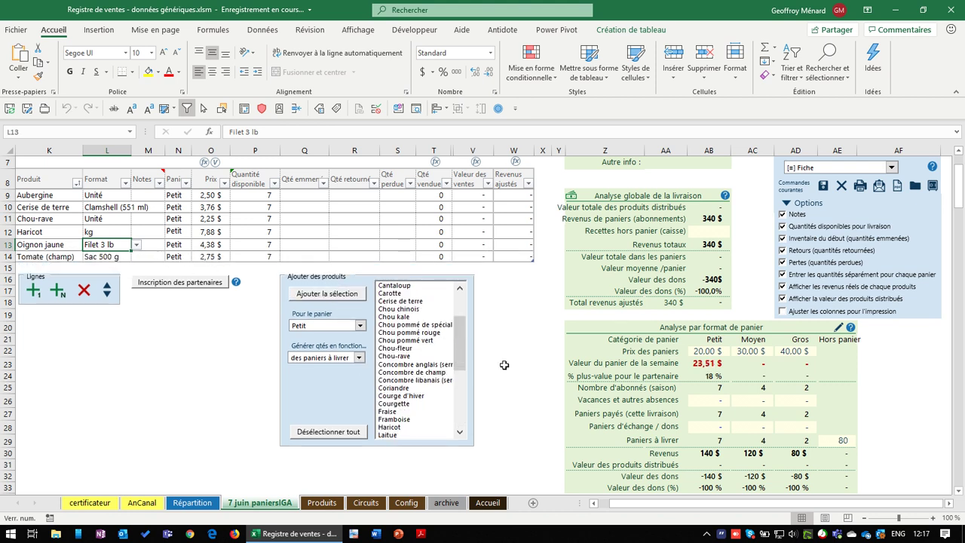
# Choose Aubergine, Cerise de terre and Chou-rave in the product list, dropping Concombre anglais
pyautogui.click(713, 352)
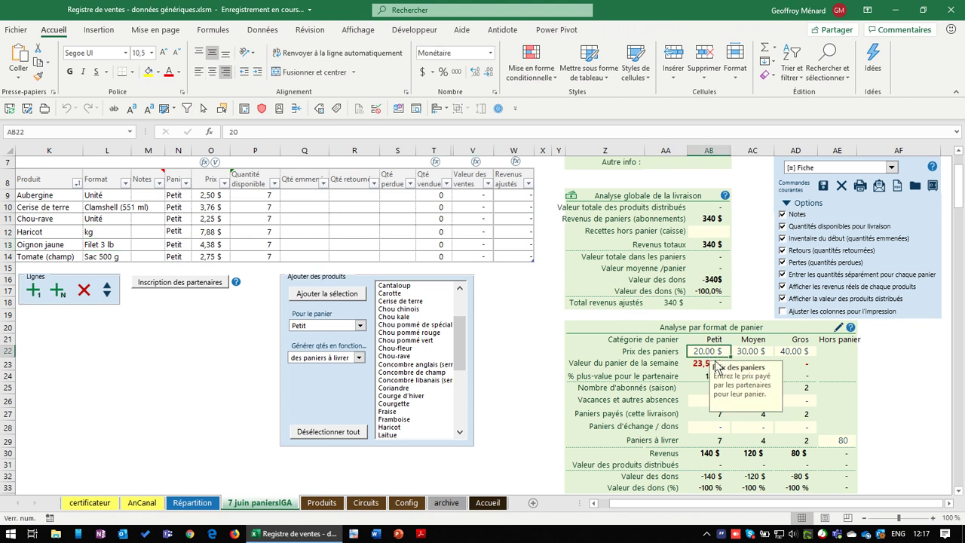
pyautogui.moveTo(464, 352); pyautogui.dragTo(466, 303)
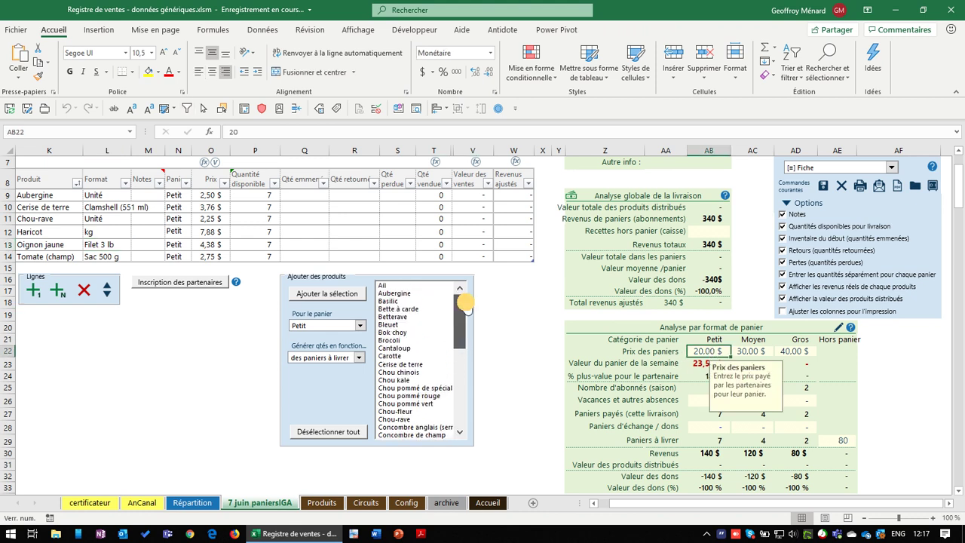
pyautogui.press('Down')
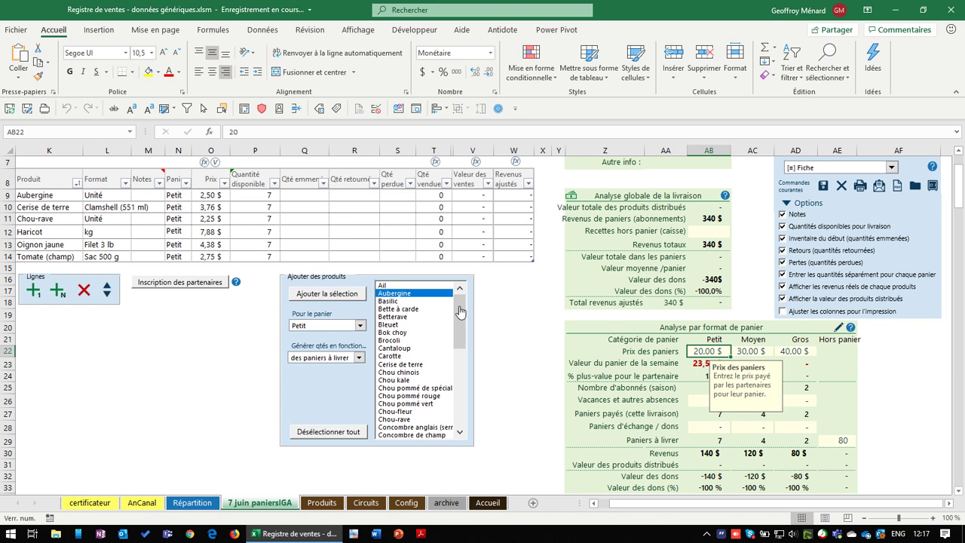
pyautogui.click(407, 365)
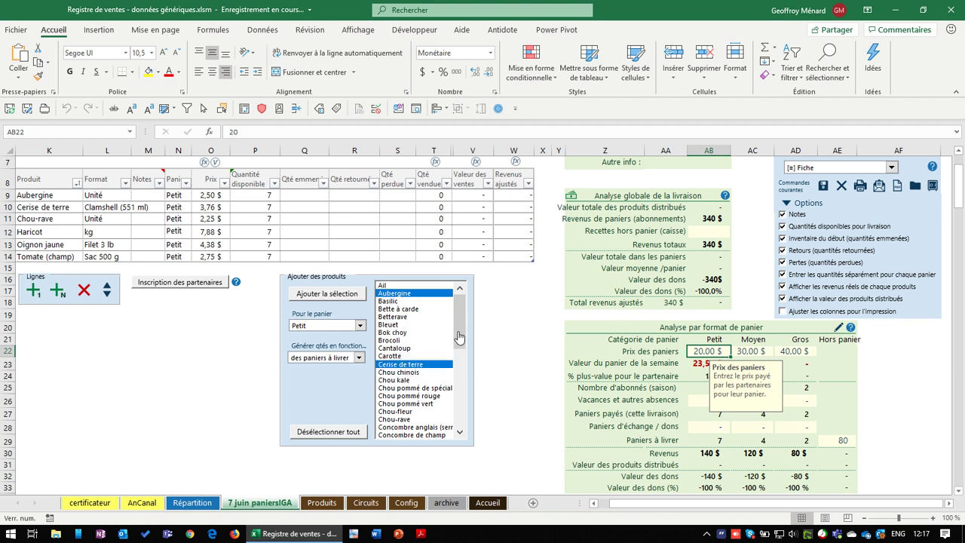
pyautogui.moveTo(460, 334); pyautogui.dragTo(461, 341)
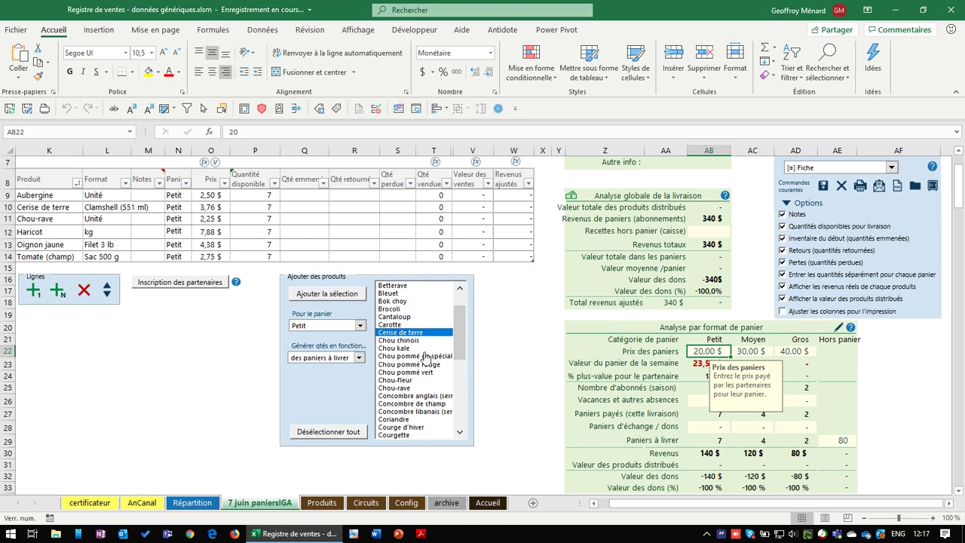
pyautogui.click(415, 388)
pyautogui.click(416, 396)
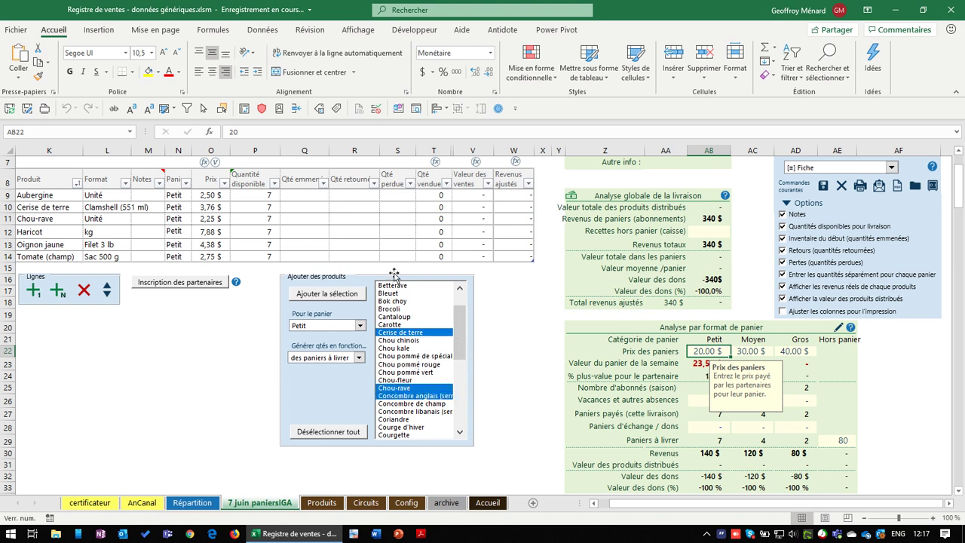
pyautogui.click(415, 396)
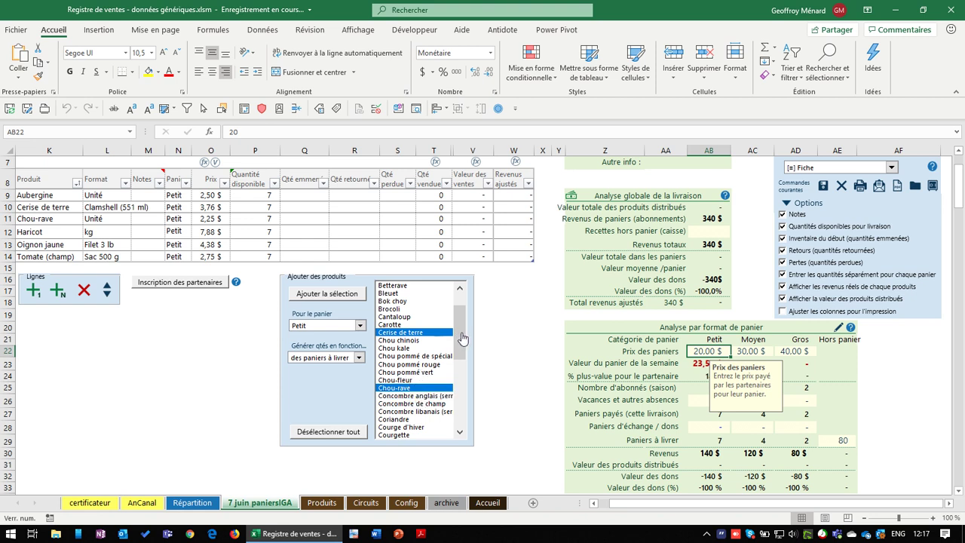
# Also choose Haricot, Oignon jaune, Brocoli, the specialty Chou pommé, Concombre de champ and Coriandre
pyautogui.moveTo(462, 338); pyautogui.dragTo(461, 366)
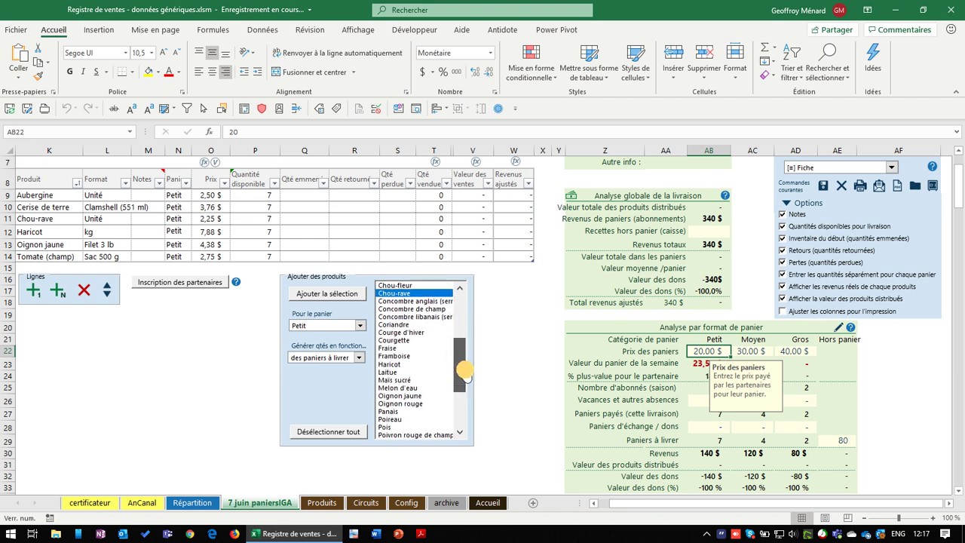
pyautogui.click(419, 365)
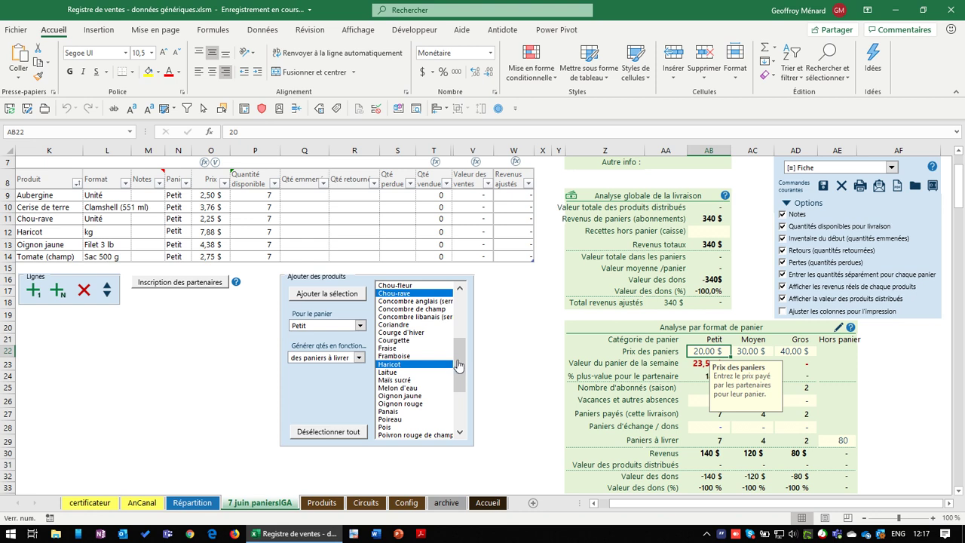
pyautogui.scroll(-2, 452, 361)
pyautogui.click(420, 366)
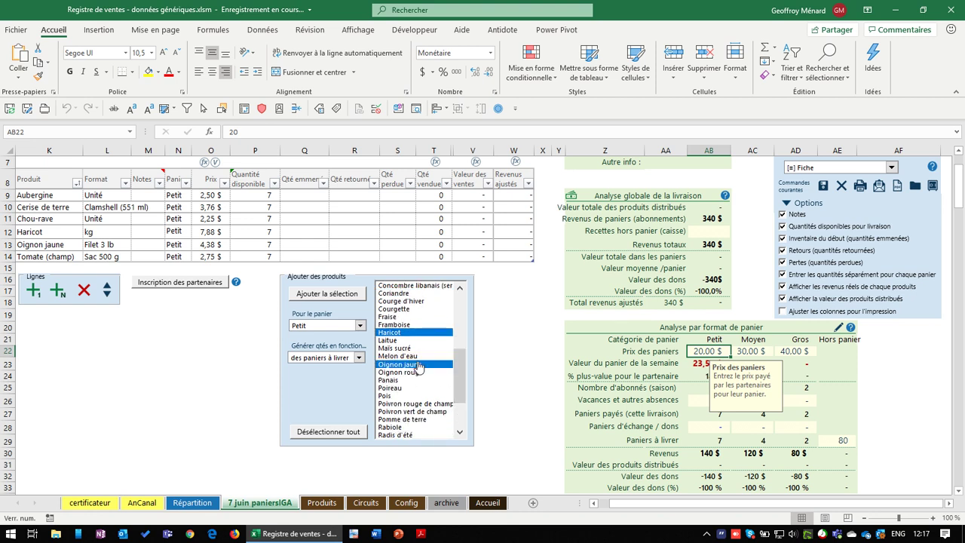
pyautogui.moveTo(463, 389); pyautogui.dragTo(463, 353)
pyautogui.click(400, 341)
pyautogui.click(442, 334)
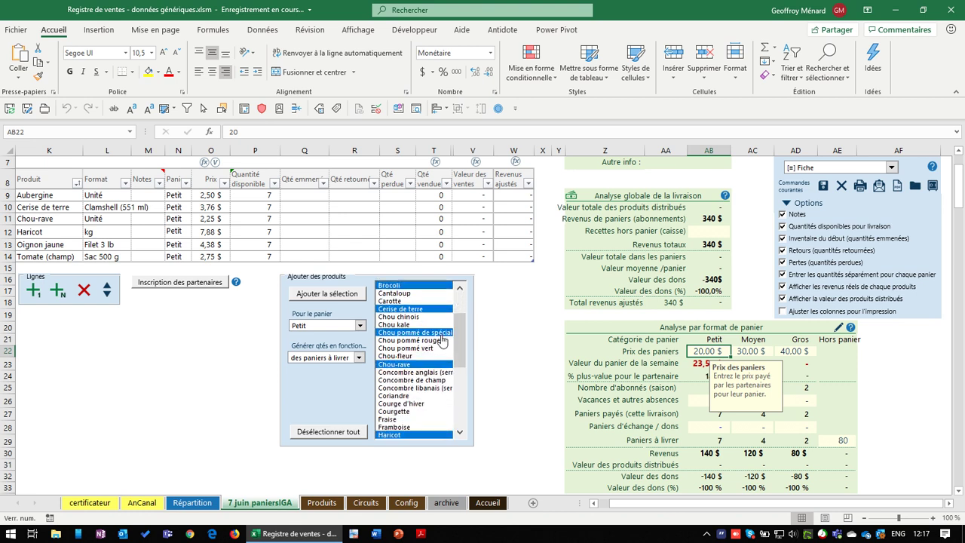
pyautogui.scroll(-1, 426, 351)
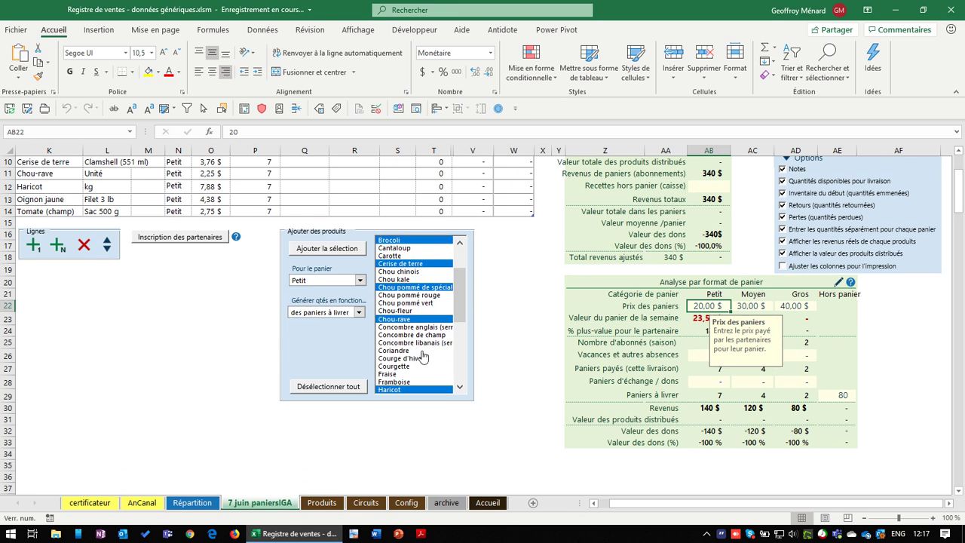
pyautogui.click(426, 335)
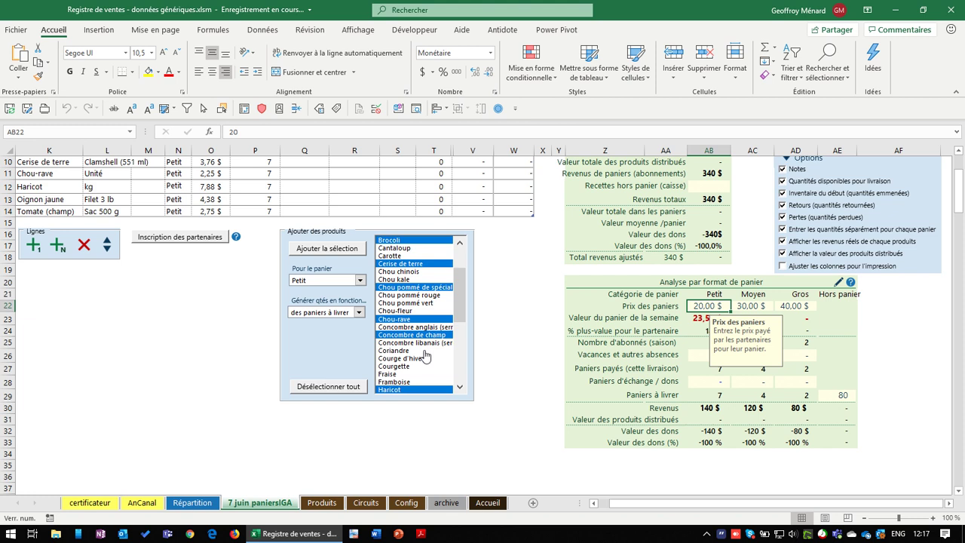
pyautogui.click(427, 350)
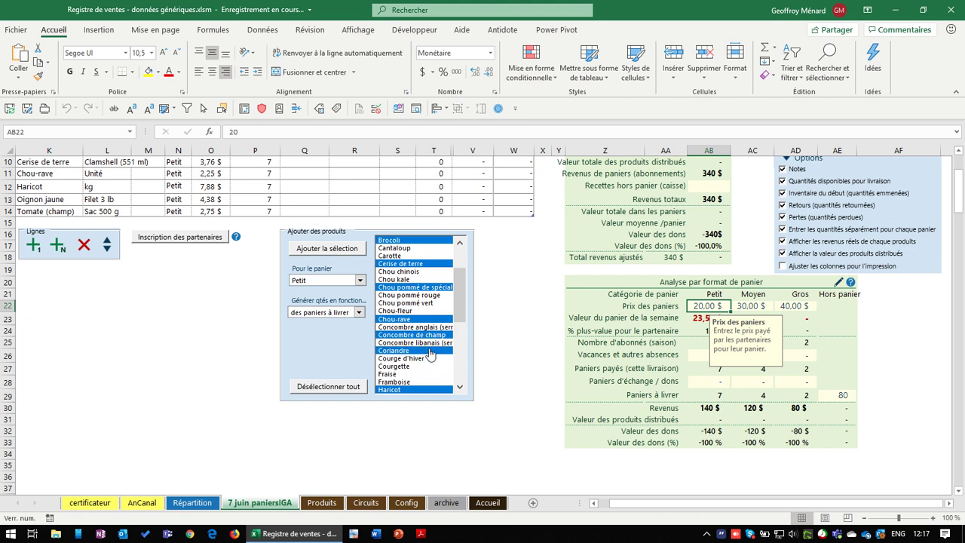
# Set Pour le panier to Moyen and add the chosen products
pyautogui.click(329, 280)
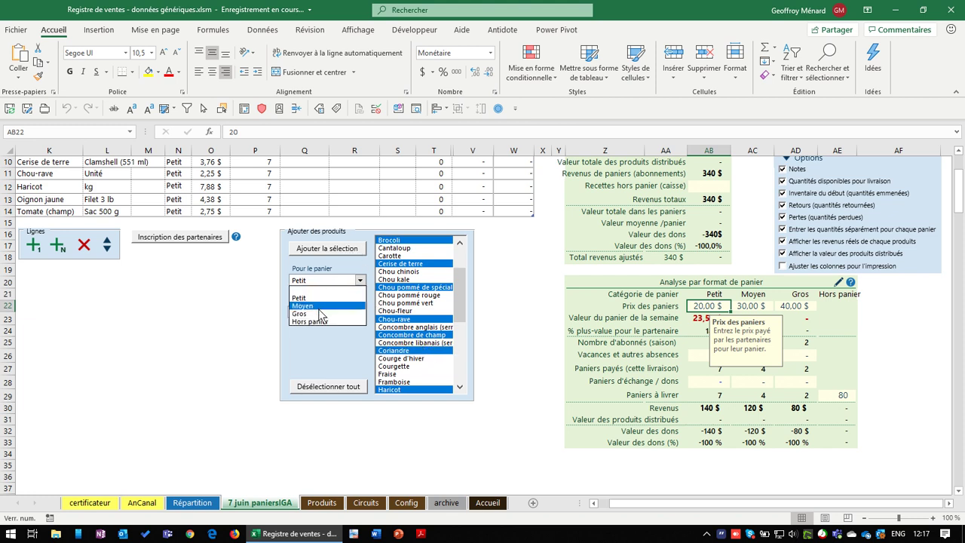
pyautogui.click(319, 306)
pyautogui.click(343, 251)
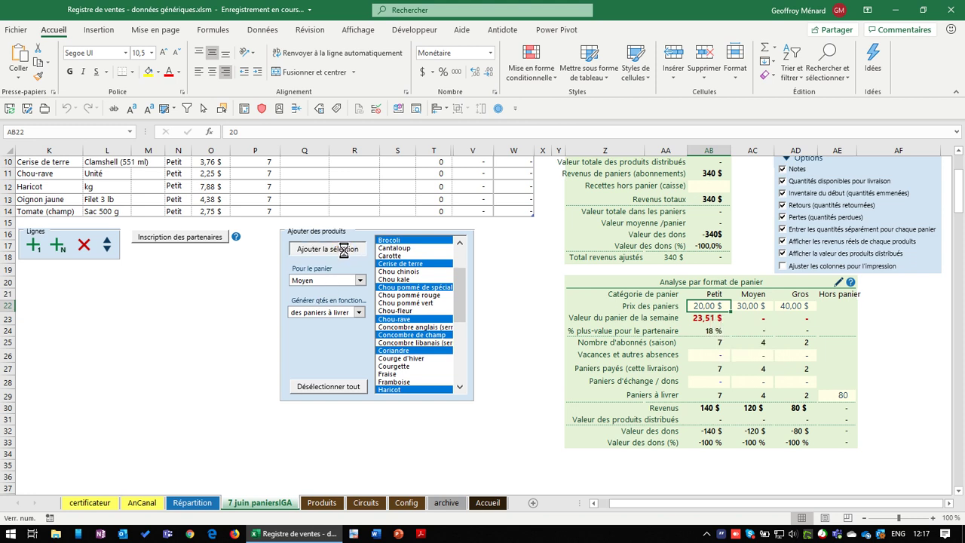
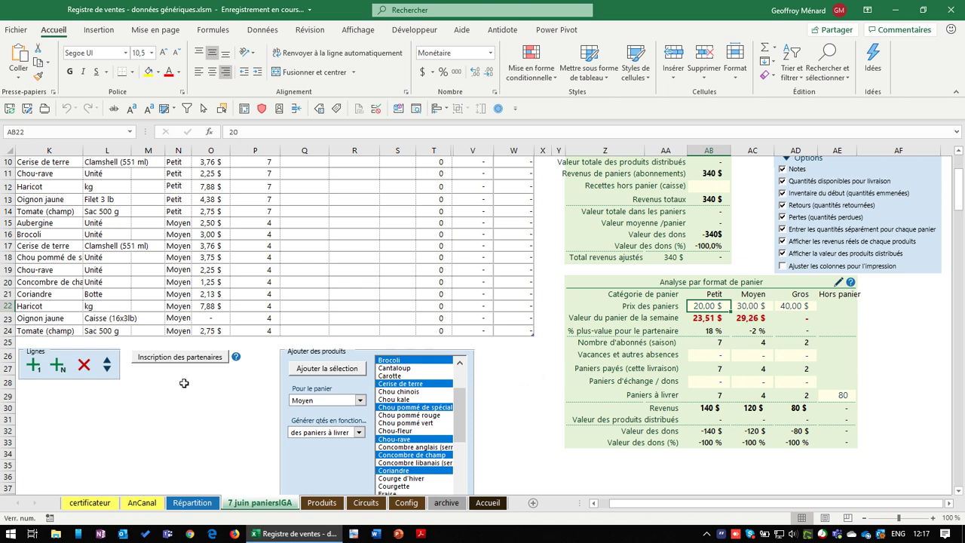
# Add a new register row with Bleuet as product and Casseau (250 ml) as format
pyautogui.click(34, 365)
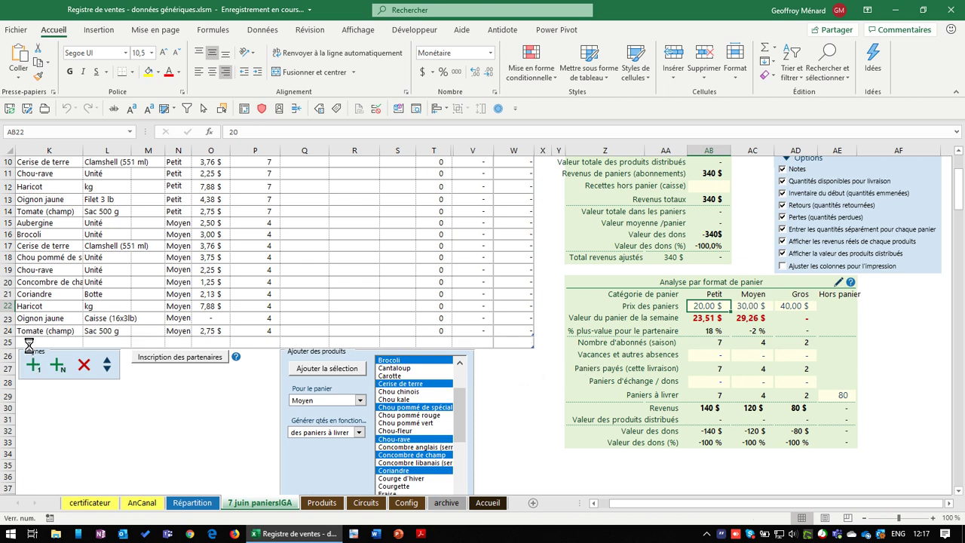
pyautogui.click(70, 346)
pyautogui.click(88, 342)
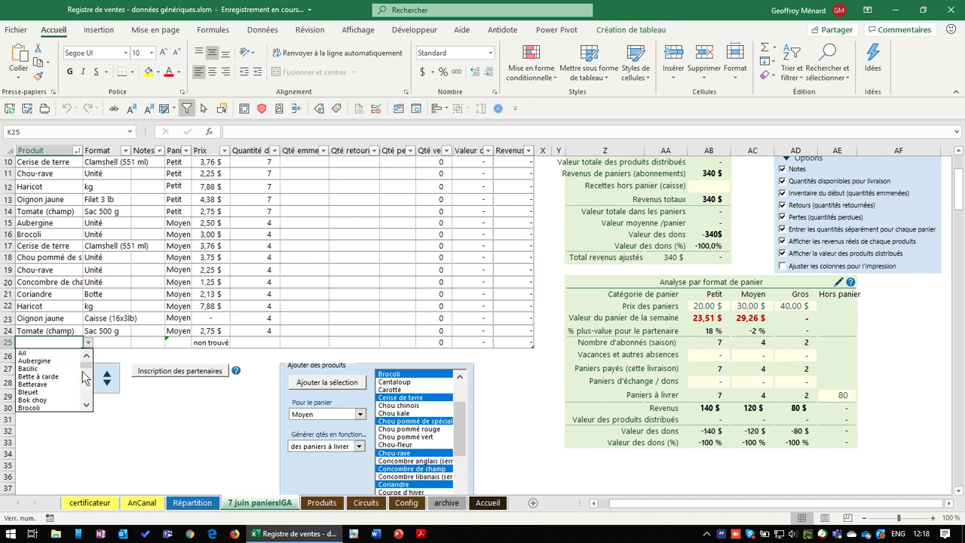
pyautogui.click(45, 393)
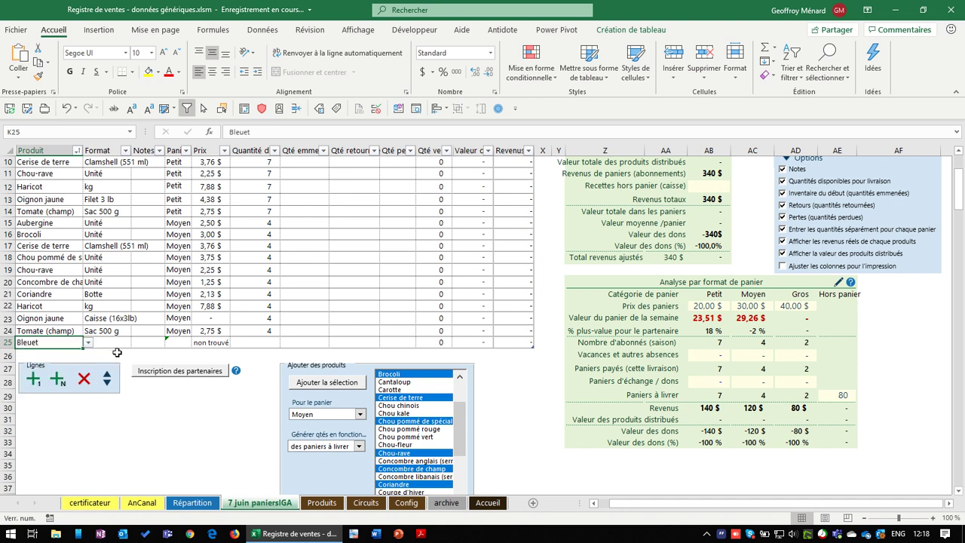
pyautogui.click(117, 344)
pyautogui.click(136, 343)
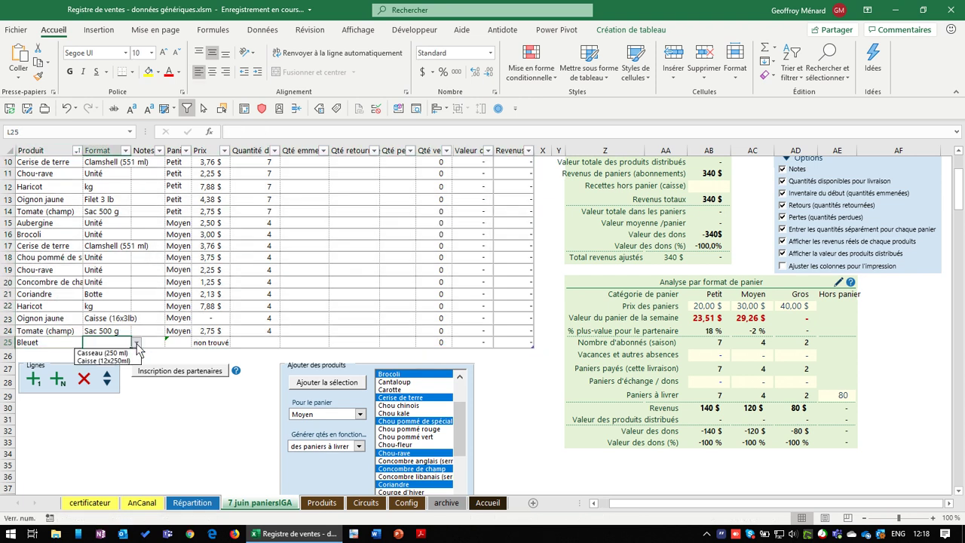
pyautogui.click(101, 353)
pyautogui.click(188, 344)
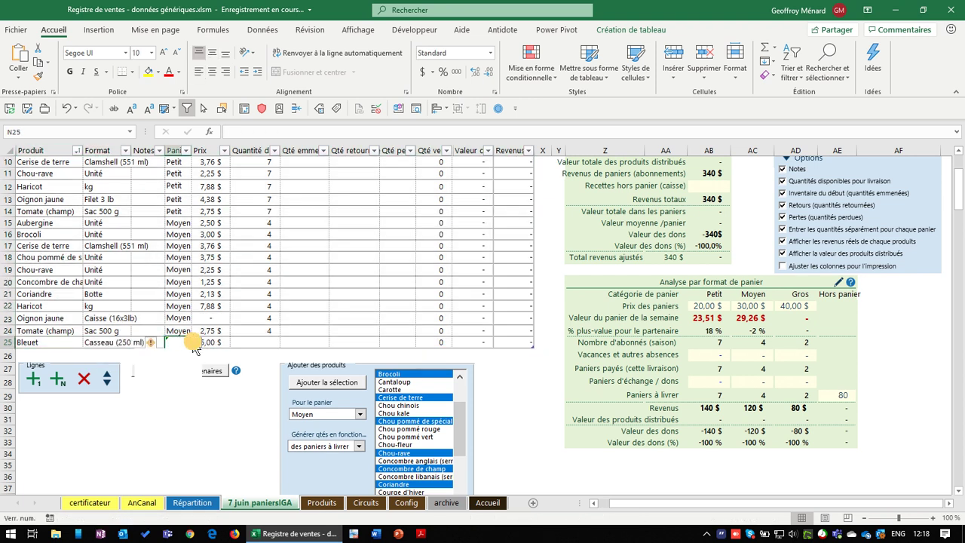
# Assign the Bleuet row to the Moyen basket with quantity 4
pyautogui.click(196, 343)
pyautogui.click(179, 369)
pyautogui.click(196, 343)
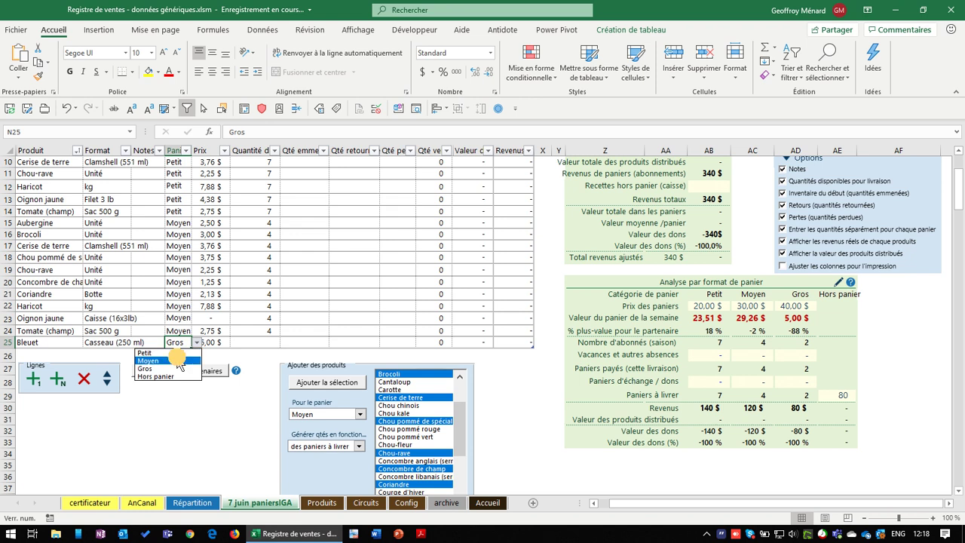
pyautogui.click(180, 361)
pyautogui.click(254, 344)
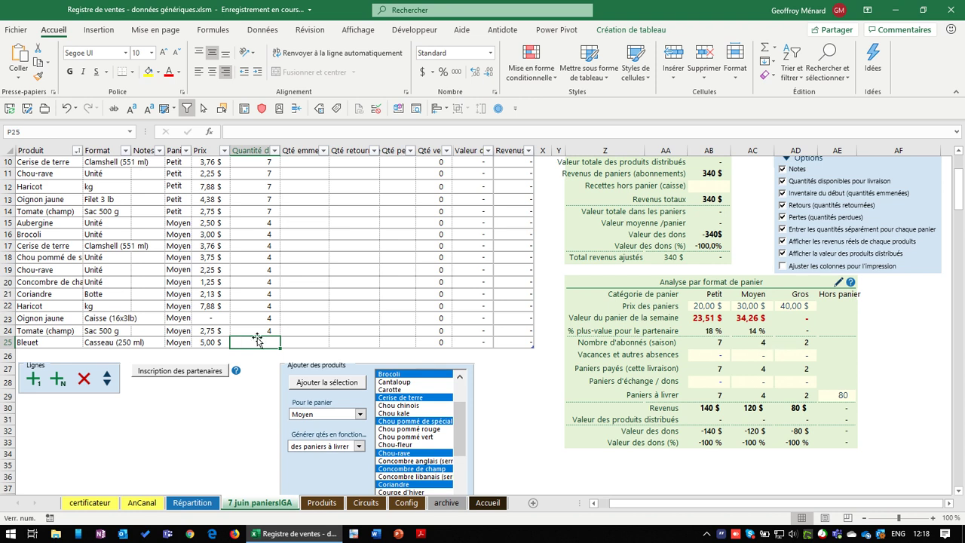
pyautogui.write('4')
pyautogui.press('Return')
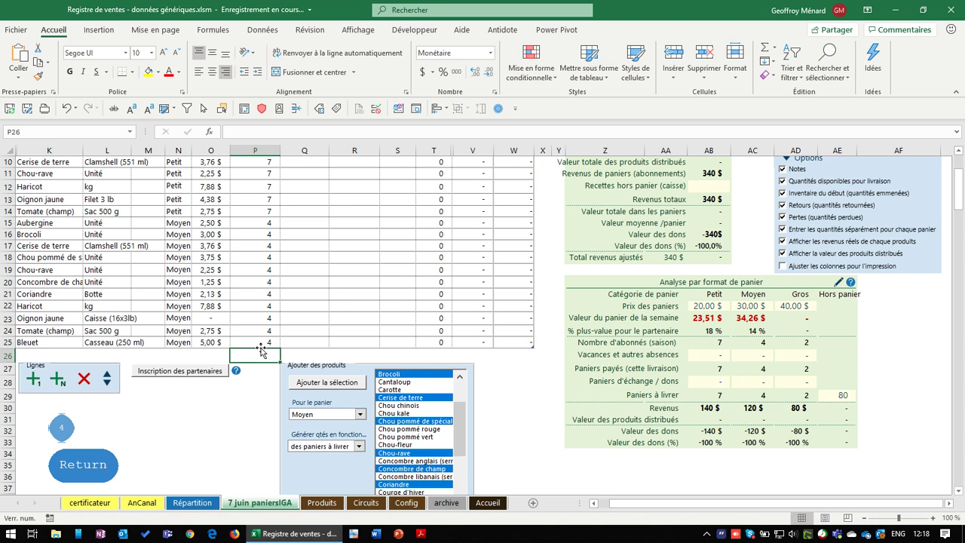
pyautogui.click(623, 283)
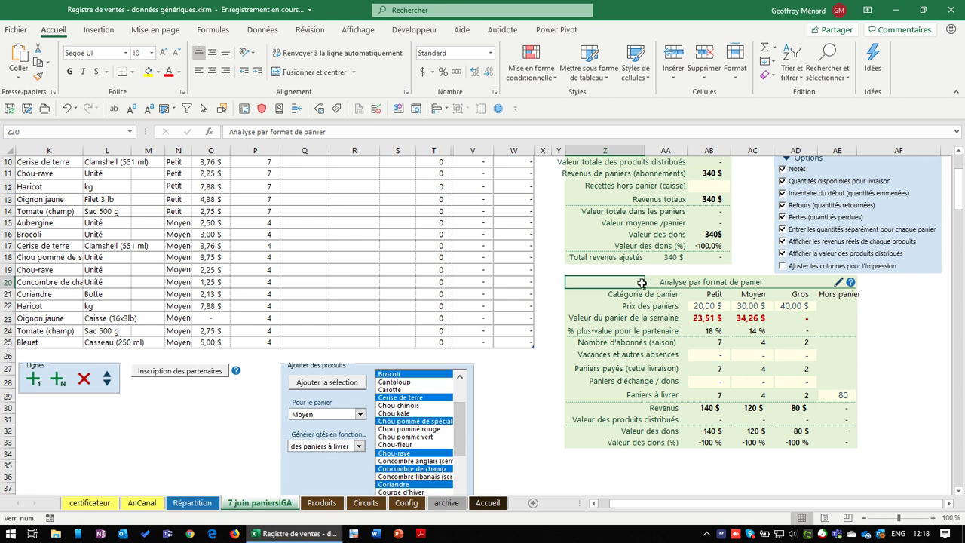
pyautogui.moveTo(652, 288); pyautogui.dragTo(839, 434)
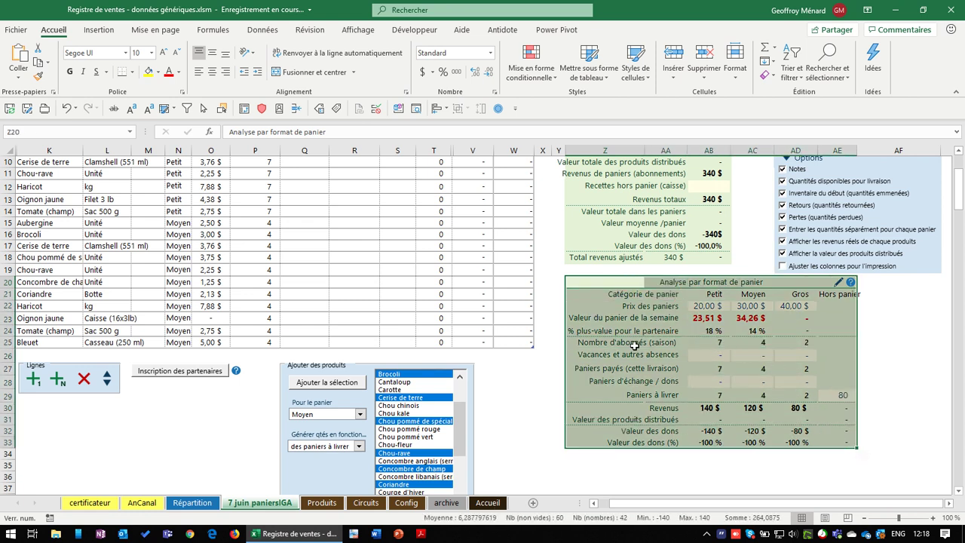
pyautogui.moveTo(590, 343); pyautogui.dragTo(841, 396)
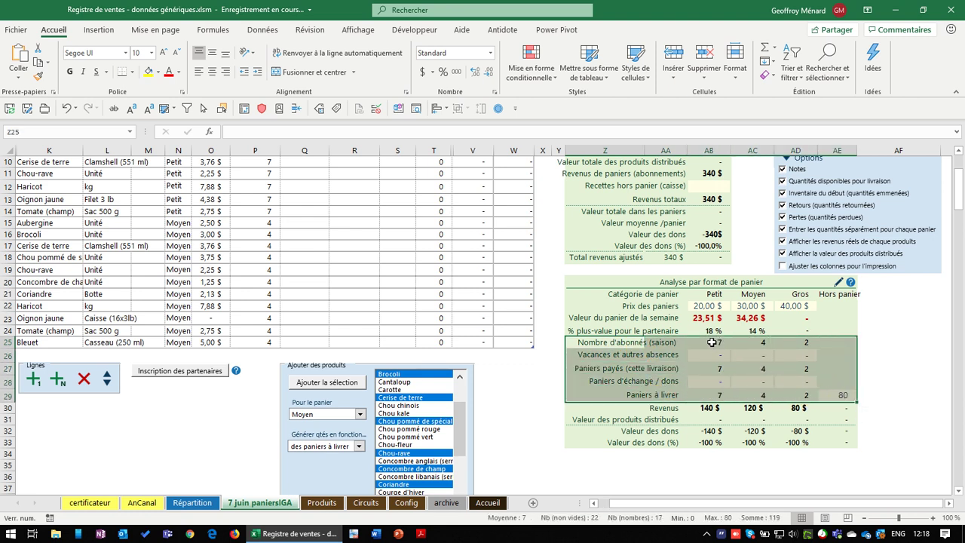
pyautogui.moveTo(712, 343); pyautogui.dragTo(799, 343)
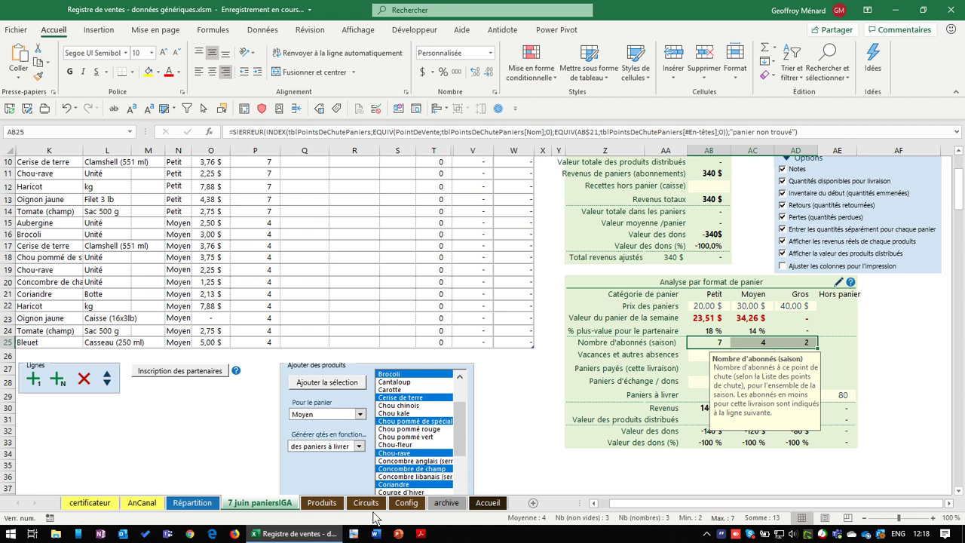
pyautogui.click(366, 503)
pyautogui.moveTo(351, 228); pyautogui.dragTo(466, 242)
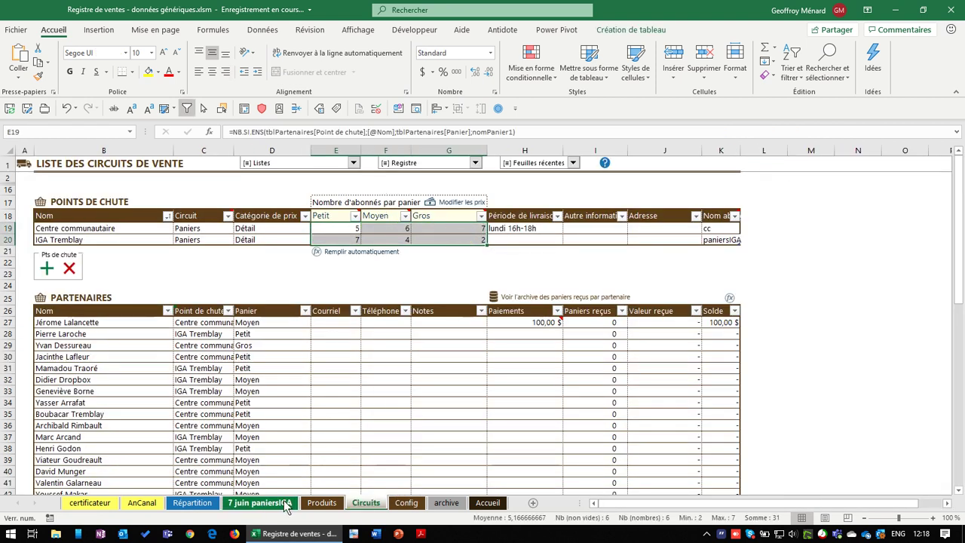
pyautogui.click(287, 503)
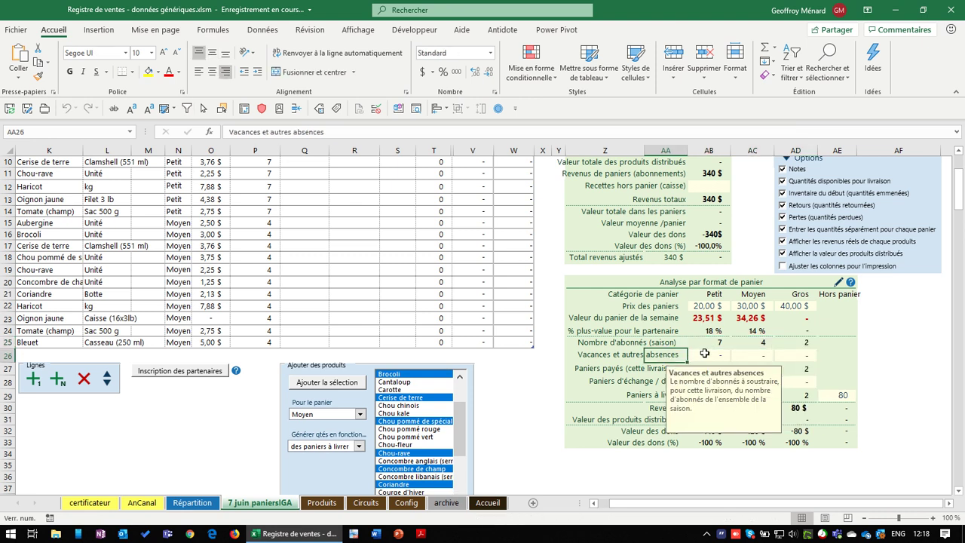
# Enter 1 absence for the Gros basket after checking the Petit and Moyen entries
pyautogui.click(709, 354)
pyautogui.click(762, 344)
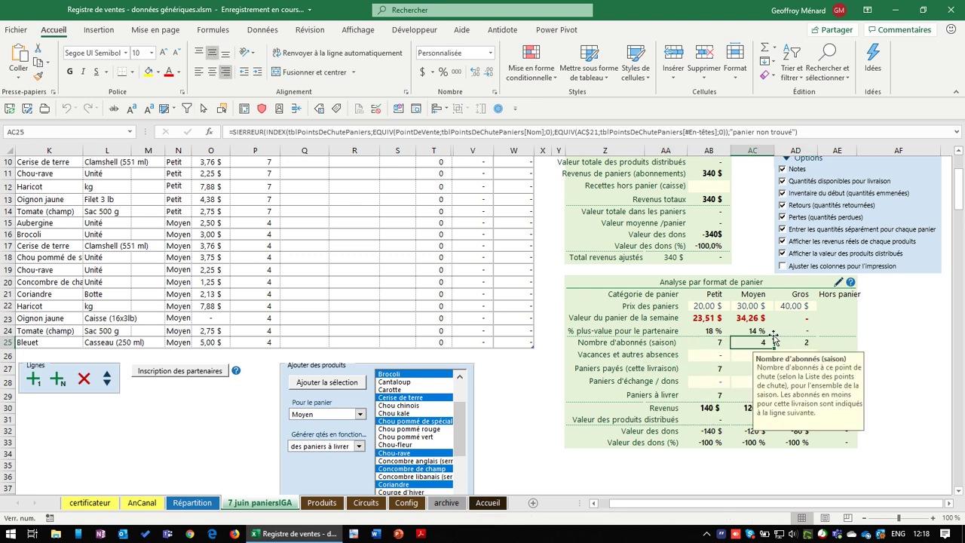
pyautogui.scroll(-1, 787, 345)
pyautogui.click(798, 305)
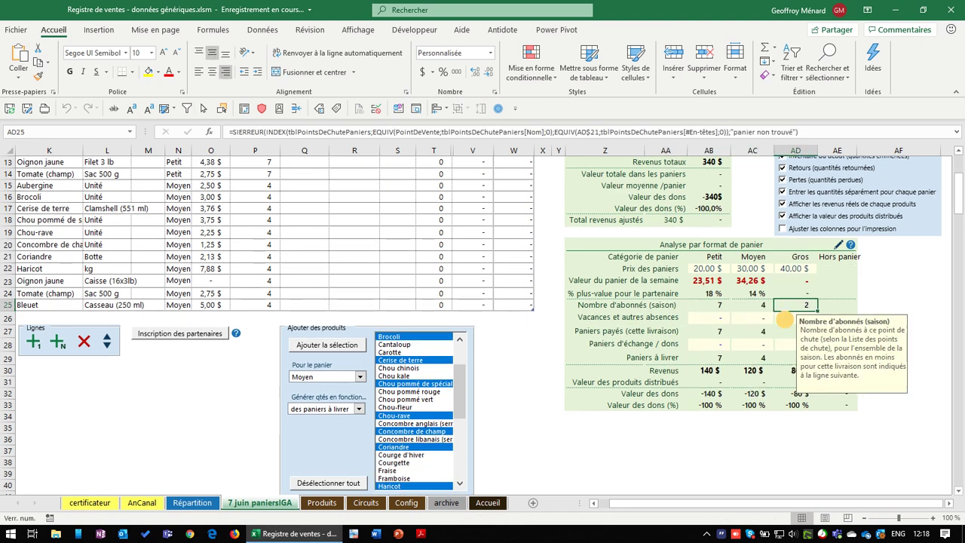
pyautogui.click(811, 318)
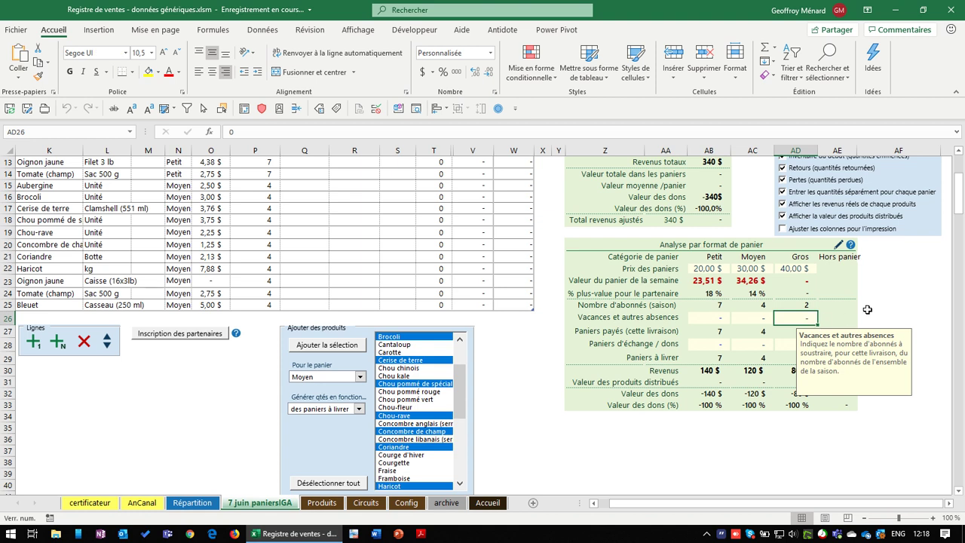
pyautogui.write('1')
pyautogui.press('Return')
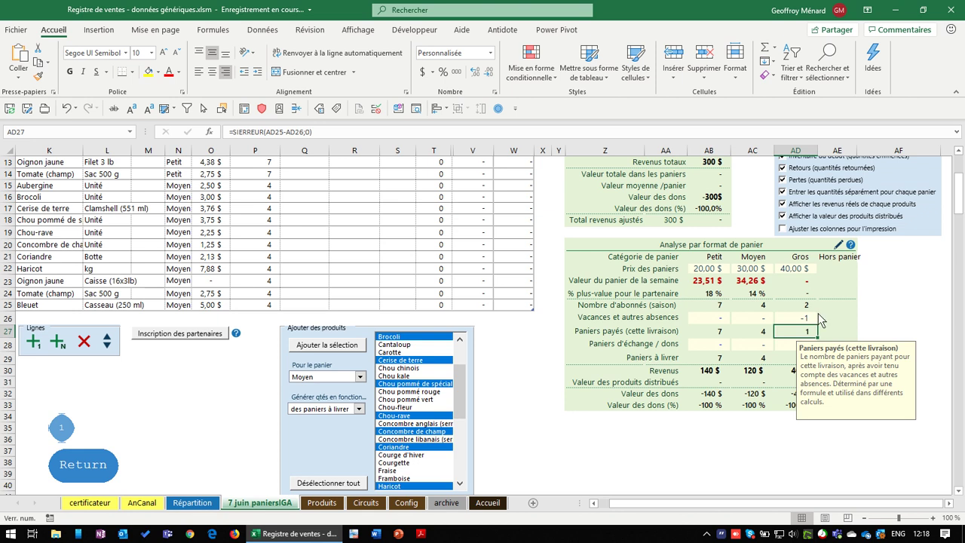
# Review the baskets-to-deliver note and the paid-basket counts for all three sizes
pyautogui.scroll(-1, 821, 320)
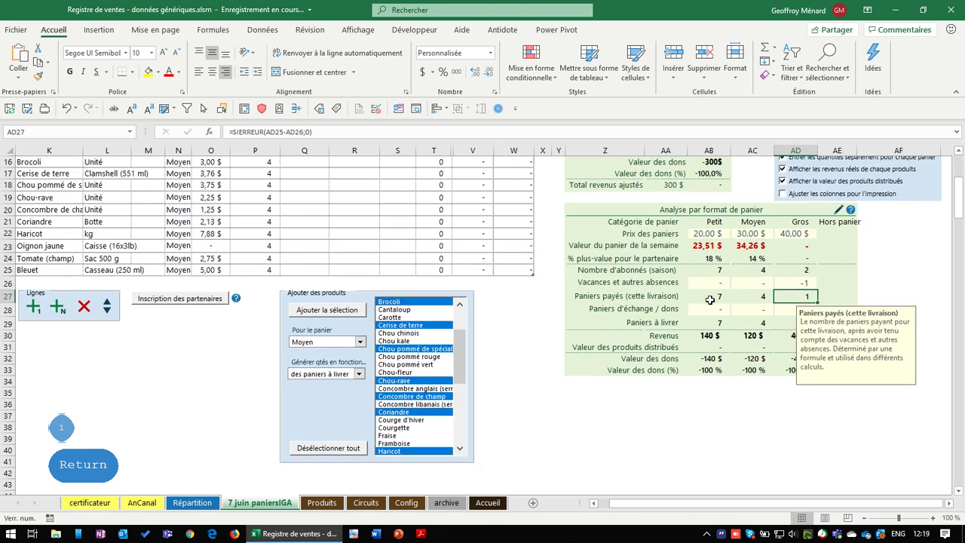
pyautogui.moveTo(709, 299); pyautogui.dragTo(788, 301)
pyautogui.scroll(-1, 787, 314)
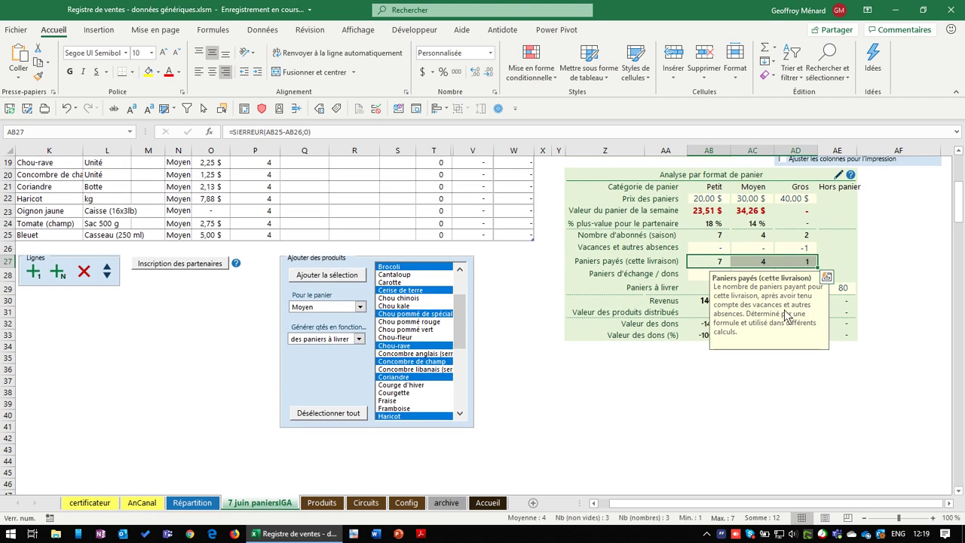
pyautogui.click(683, 286)
pyautogui.click(705, 263)
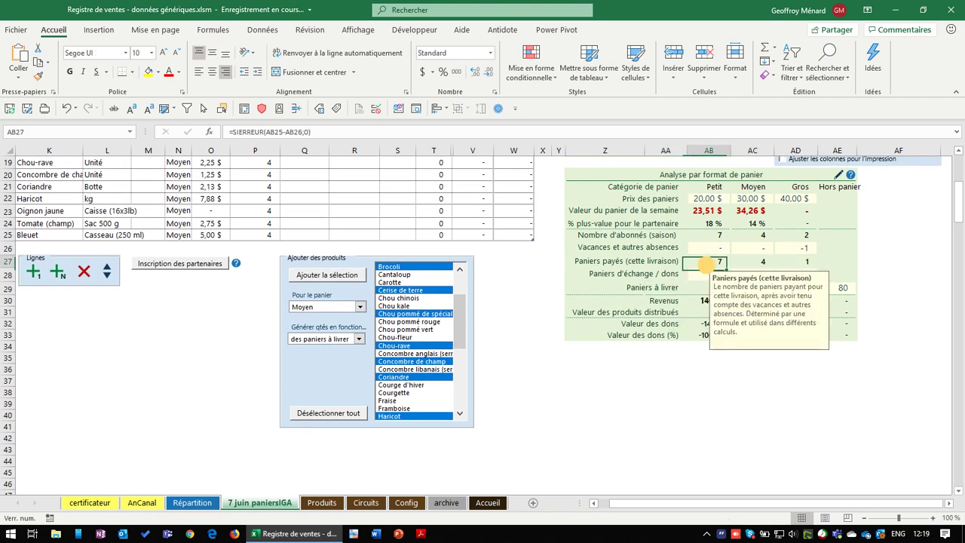
pyautogui.moveTo(705, 263); pyautogui.dragTo(807, 262)
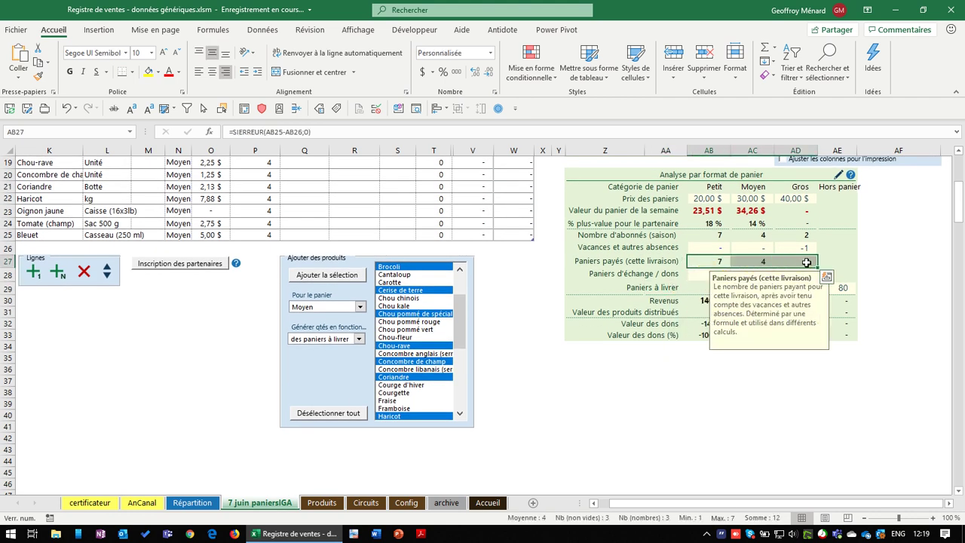
# Enter 1 Gros exchange/donation basket and verify the value
pyautogui.click(693, 276)
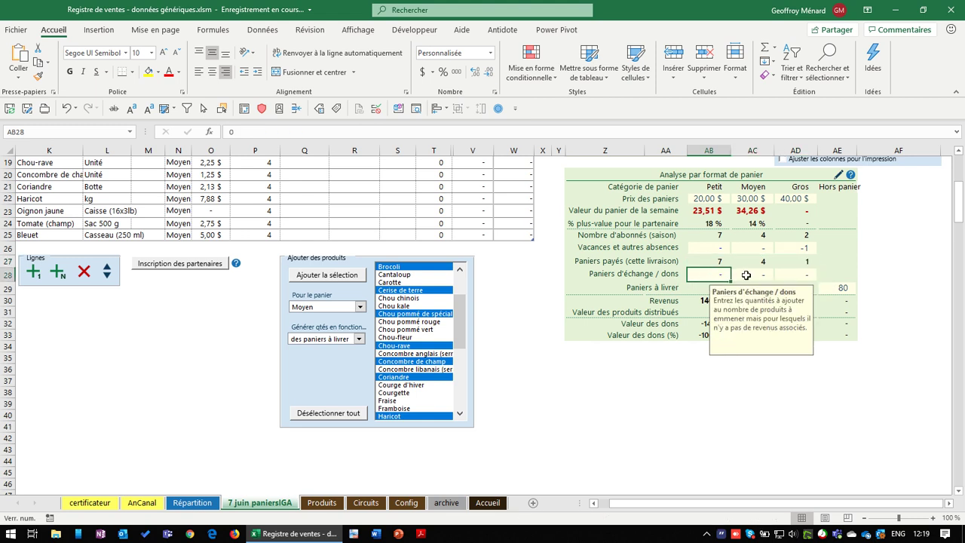
pyautogui.click(748, 275)
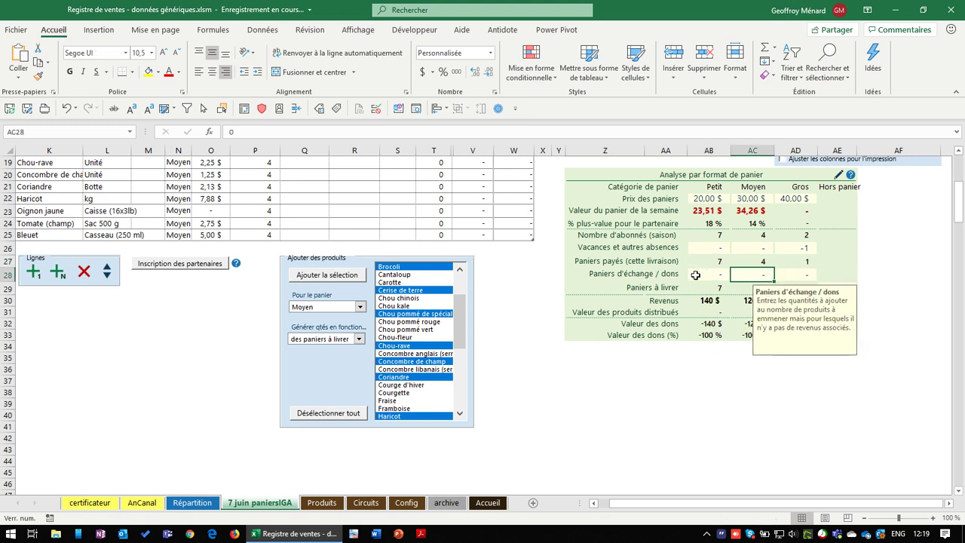
pyautogui.click(780, 276)
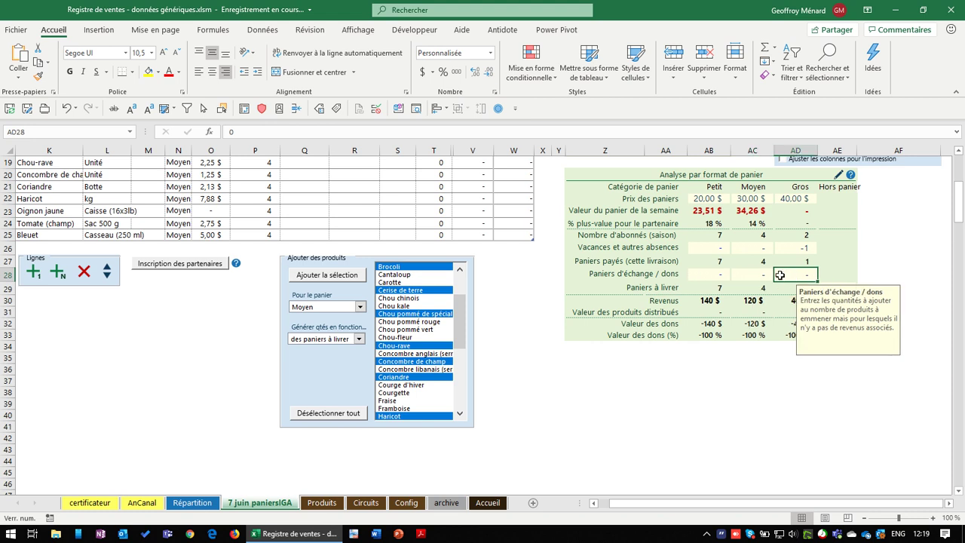
pyautogui.write('1')
pyautogui.press('Return')
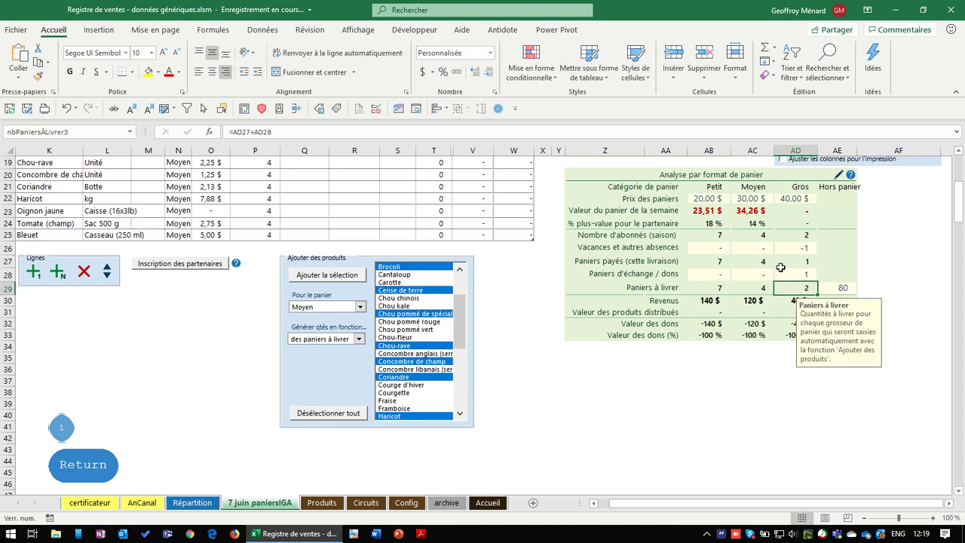
pyautogui.scroll(1, 792, 280)
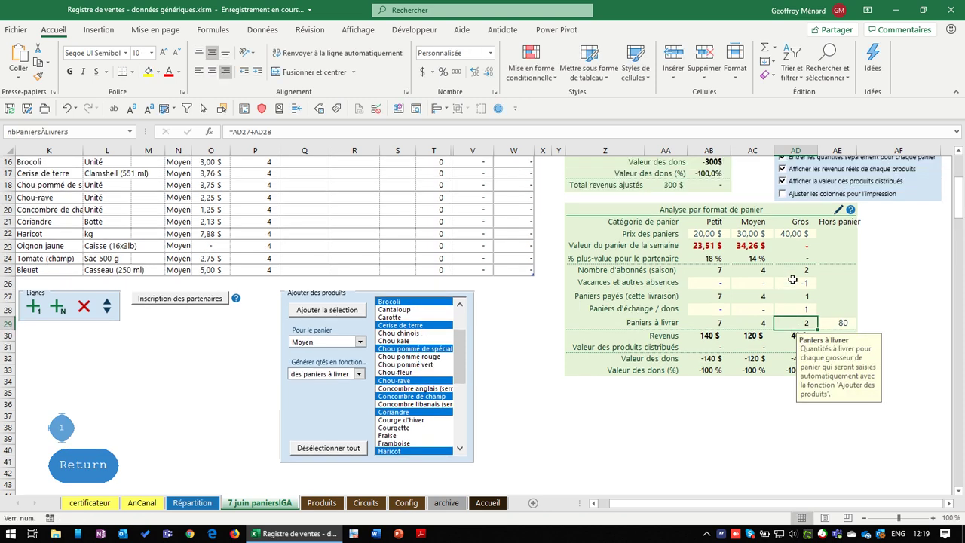
pyautogui.click(799, 310)
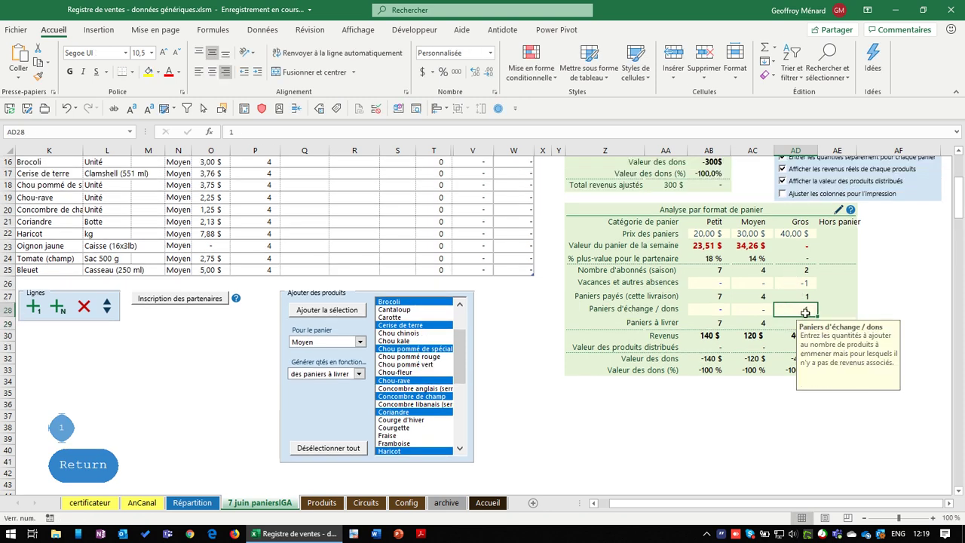
pyautogui.scroll(-2, 809, 311)
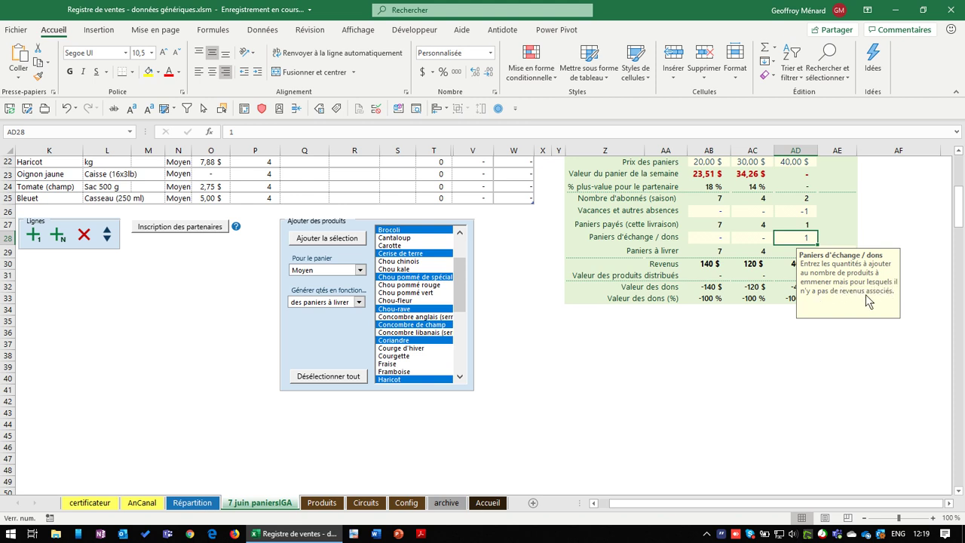
pyautogui.scroll(1, 850, 299)
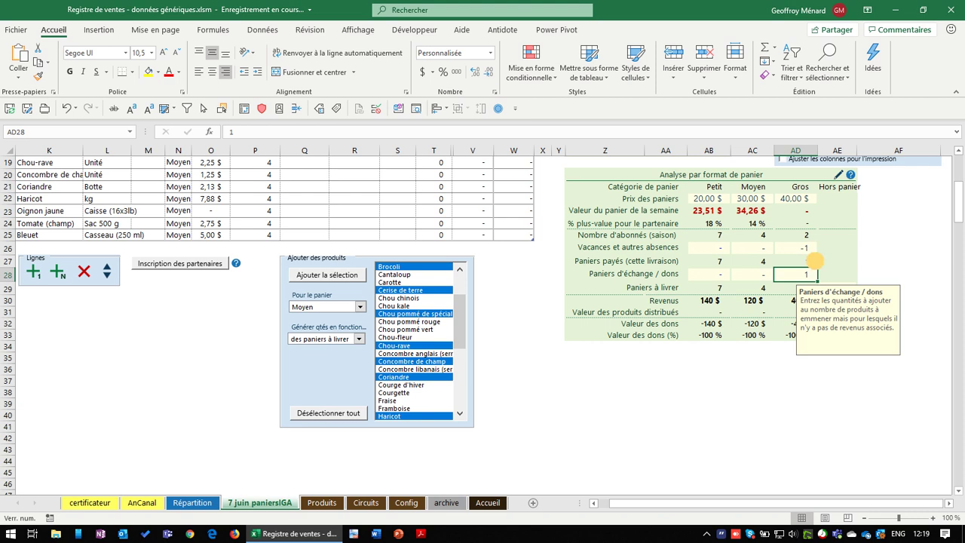
pyautogui.moveTo(808, 261); pyautogui.dragTo(715, 260)
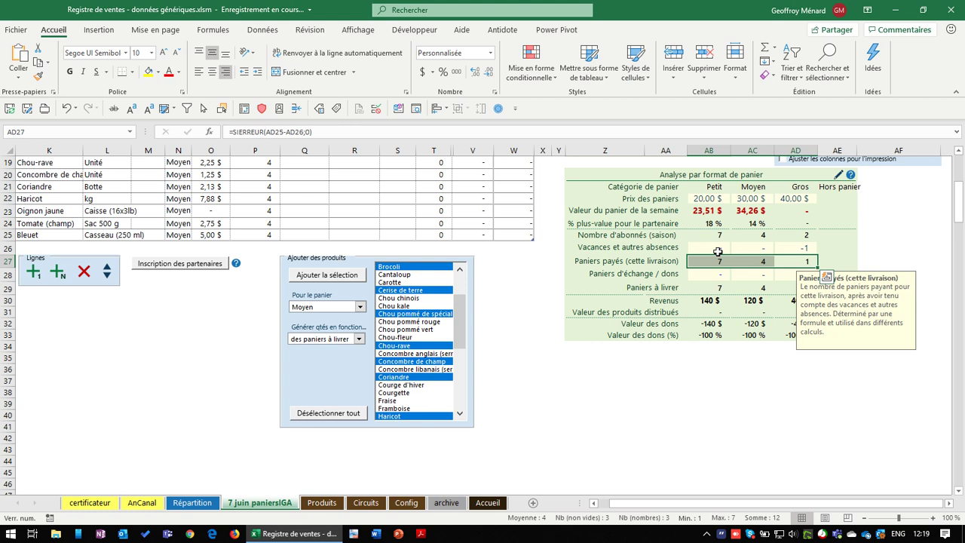
pyautogui.scroll(4, 718, 251)
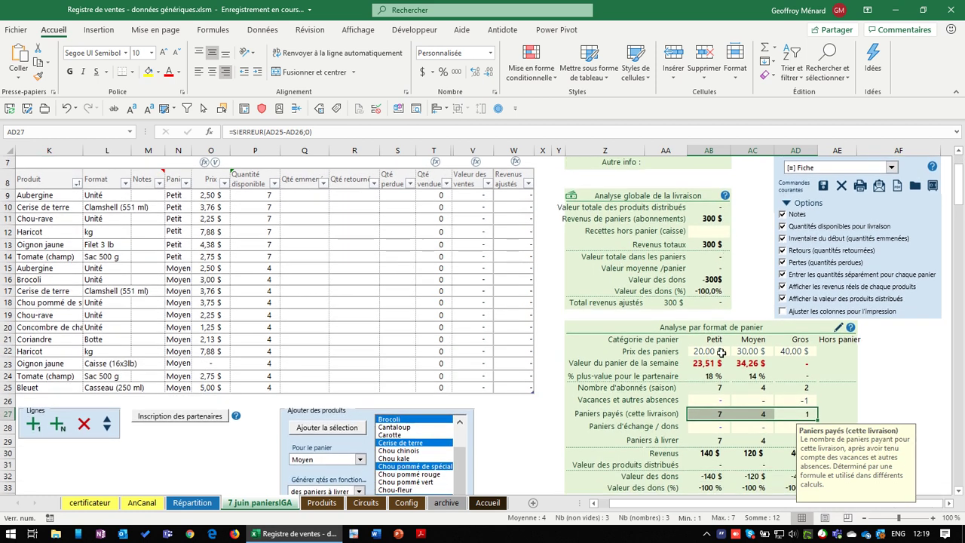
pyautogui.moveTo(703, 390); pyautogui.dragTo(799, 388)
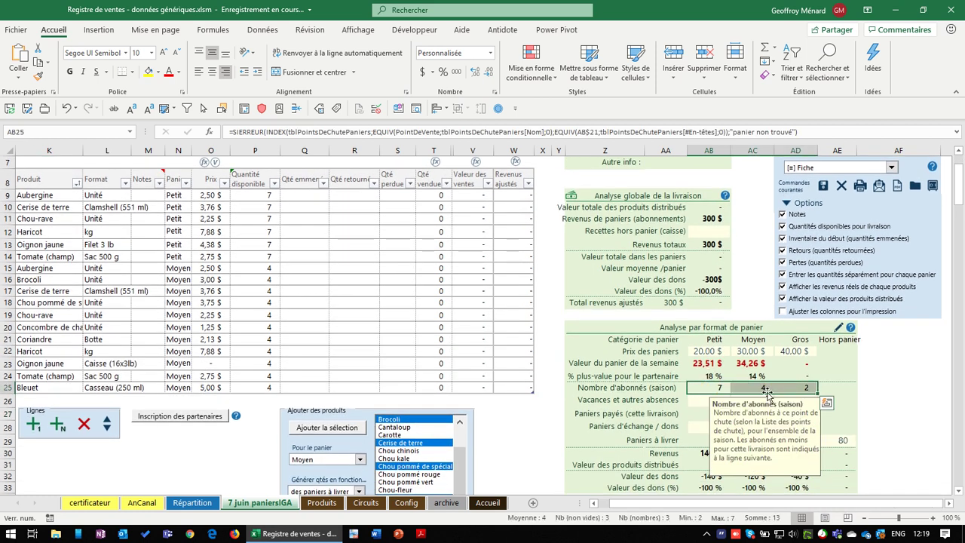
pyautogui.press('Down')
pyautogui.press('Down')
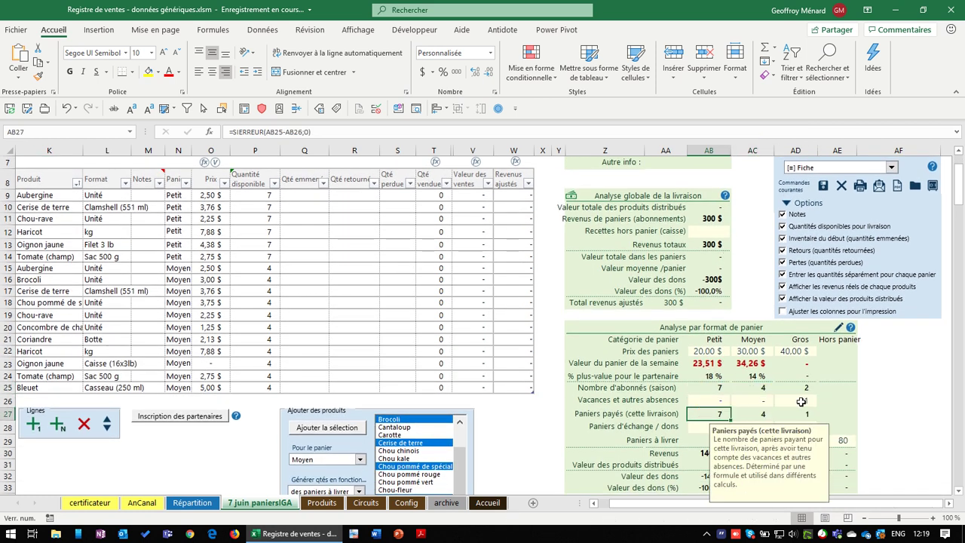
pyautogui.moveTo(801, 401)
pyautogui.mouseDown()
pyautogui.moveTo(714, 401)
pyautogui.moveTo(716, 414)
pyautogui.moveTo(801, 416)
pyautogui.mouseUp()
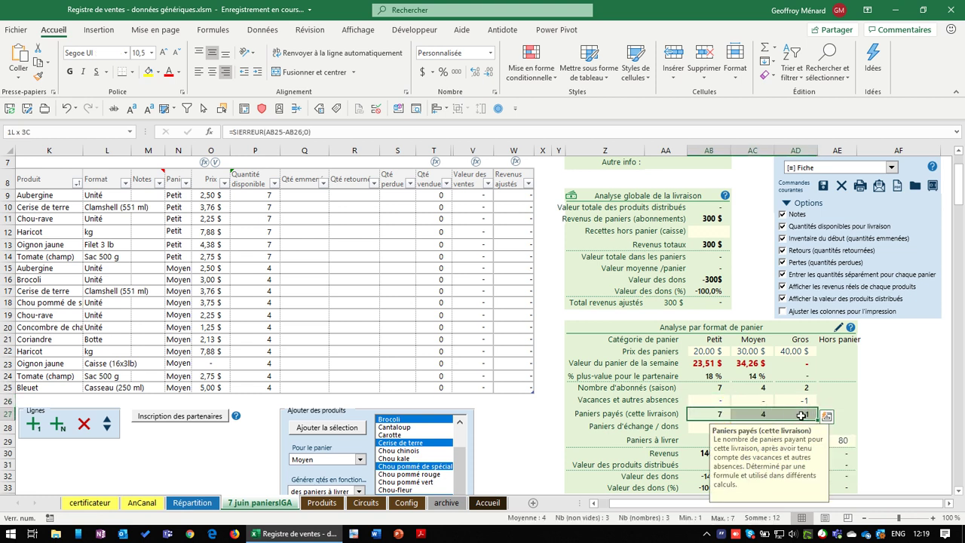
pyautogui.scroll(-1, 803, 415)
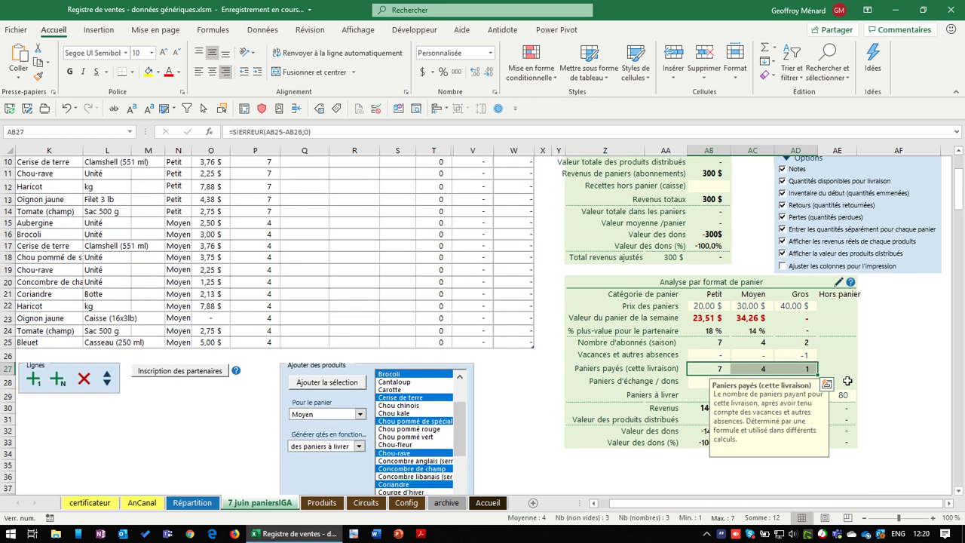
pyautogui.click(853, 381)
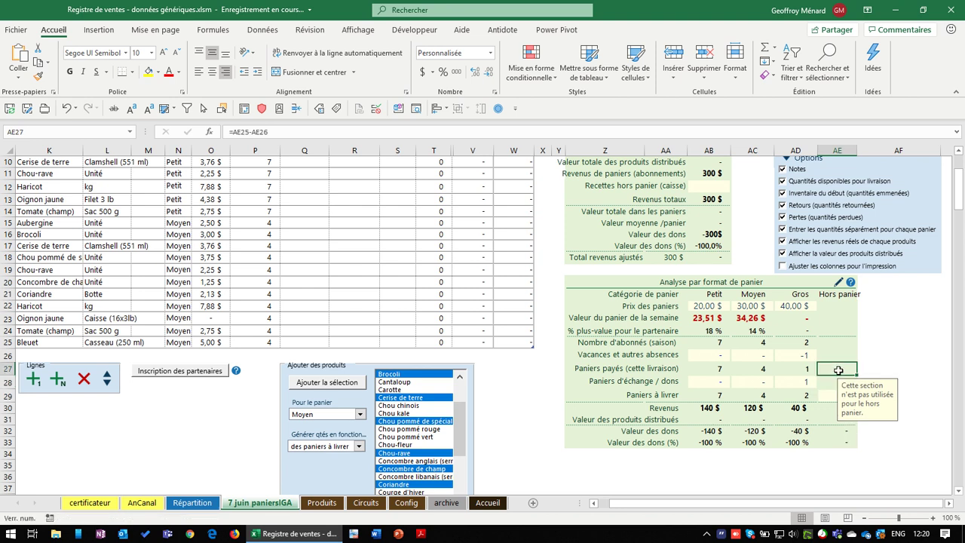
pyautogui.click(804, 383)
pyautogui.scroll(-1, 799, 354)
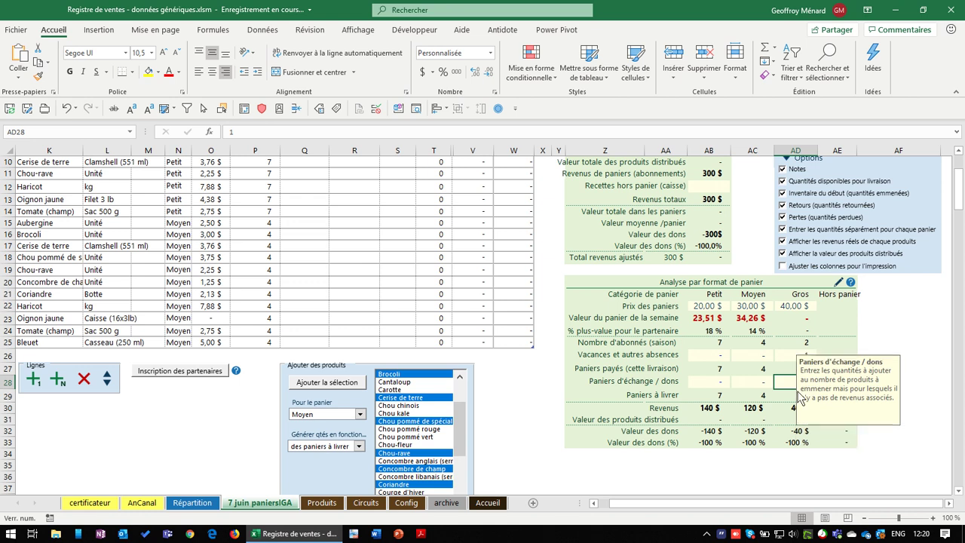
pyautogui.moveTo(804, 345)
pyautogui.mouseDown()
pyautogui.moveTo(715, 346)
pyautogui.moveTo(785, 346)
pyautogui.mouseUp()
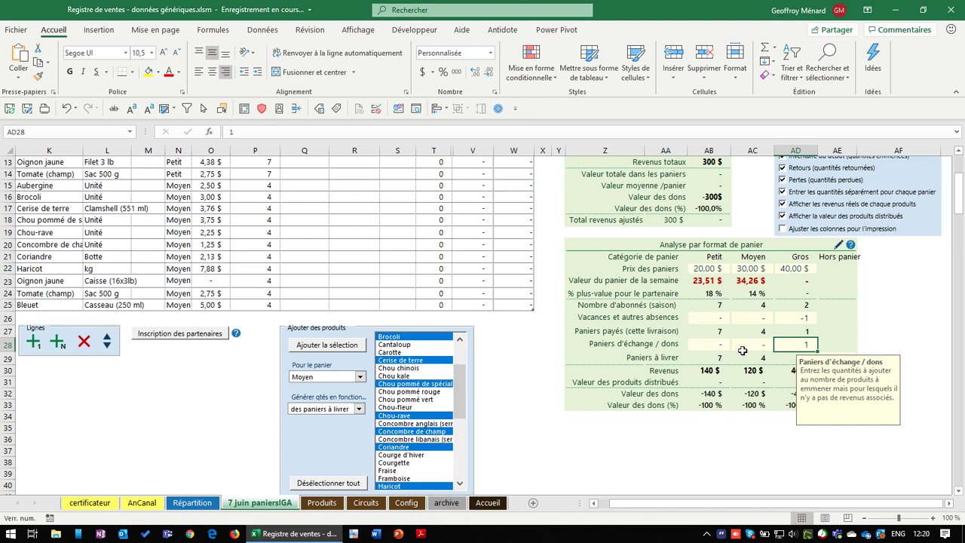
pyautogui.moveTo(803, 317); pyautogui.dragTo(712, 317)
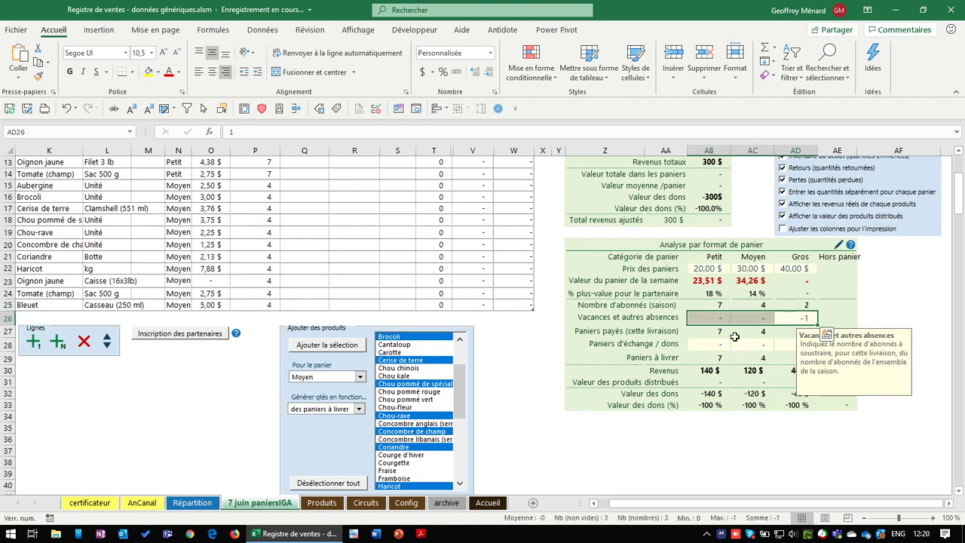
pyautogui.moveTo(715, 359); pyautogui.dragTo(804, 360)
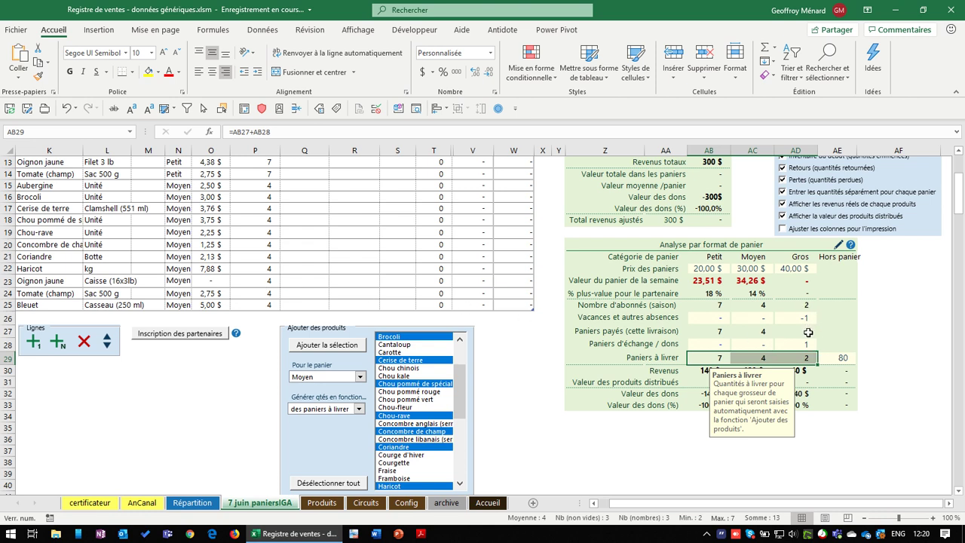
# Inspect the paid-basket counts and the Petit revenue formula without changing it
pyautogui.click(806, 332)
pyautogui.hotkey('shift', 'Left')
pyautogui.hotkey('shift', 'Left')
pyautogui.hotkey('shift', 'Down')
pyautogui.moveTo(803, 336); pyautogui.dragTo(726, 332)
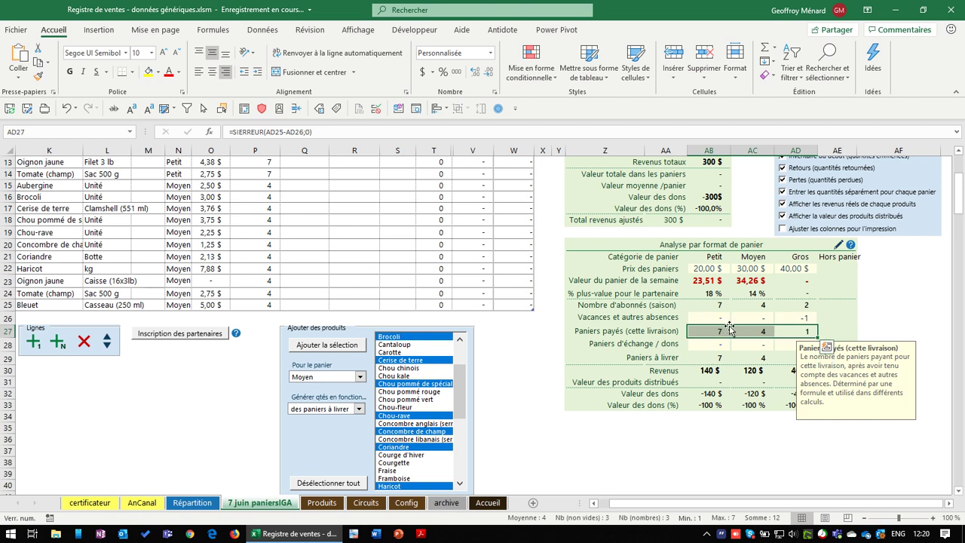
pyautogui.click(710, 373)
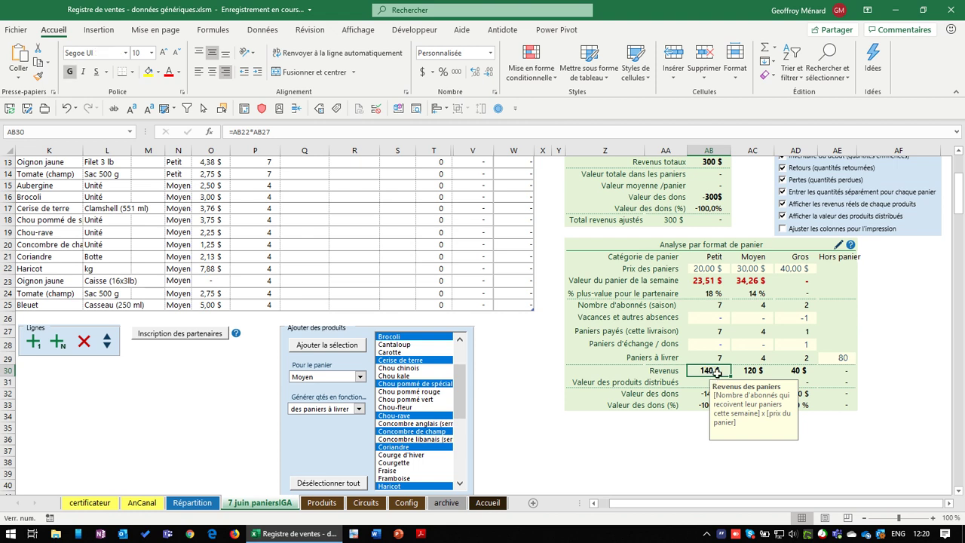
pyautogui.doubleClick(712, 372)
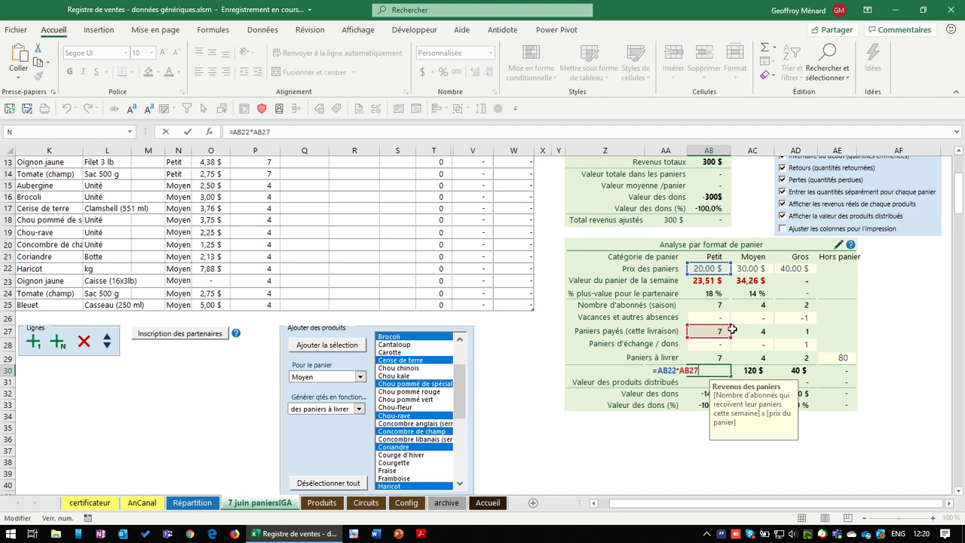
pyautogui.press('Escape')
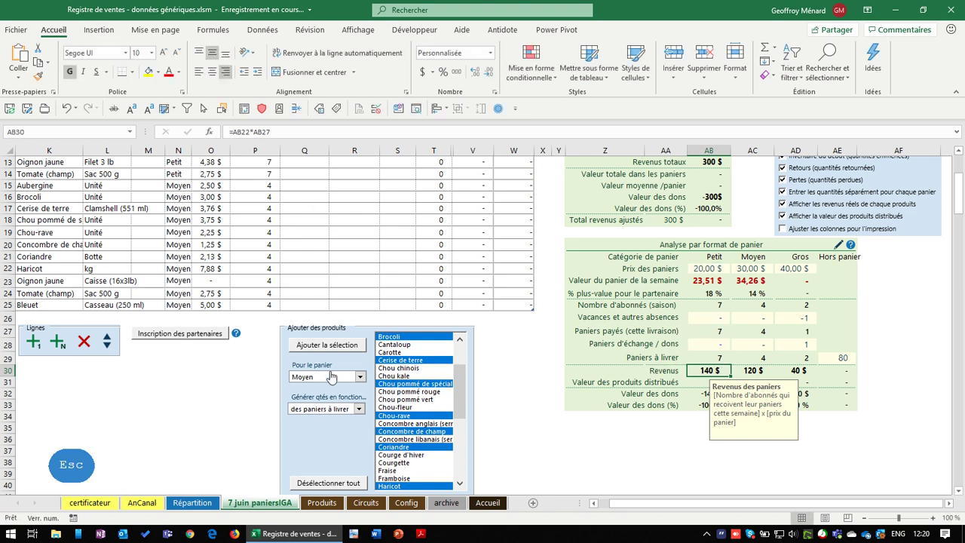
# Select Poireau, Poivron rouge de champ, Pomme de terre and Radis d'été in the products list
pyautogui.click(462, 408)
pyautogui.moveTo(463, 408); pyautogui.dragTo(462, 453)
pyautogui.click(408, 424)
pyautogui.click(413, 439)
pyautogui.click(419, 455)
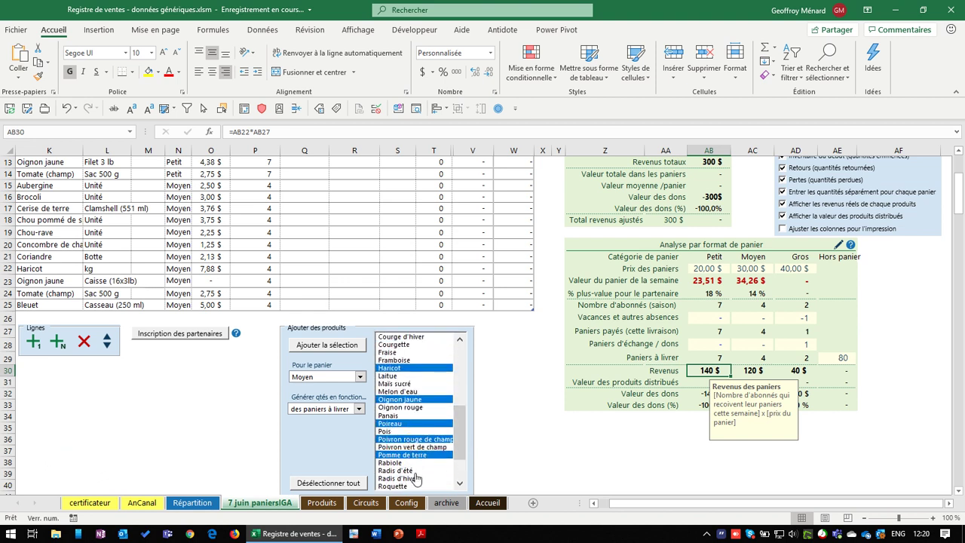
pyautogui.click(439, 471)
pyautogui.click(359, 377)
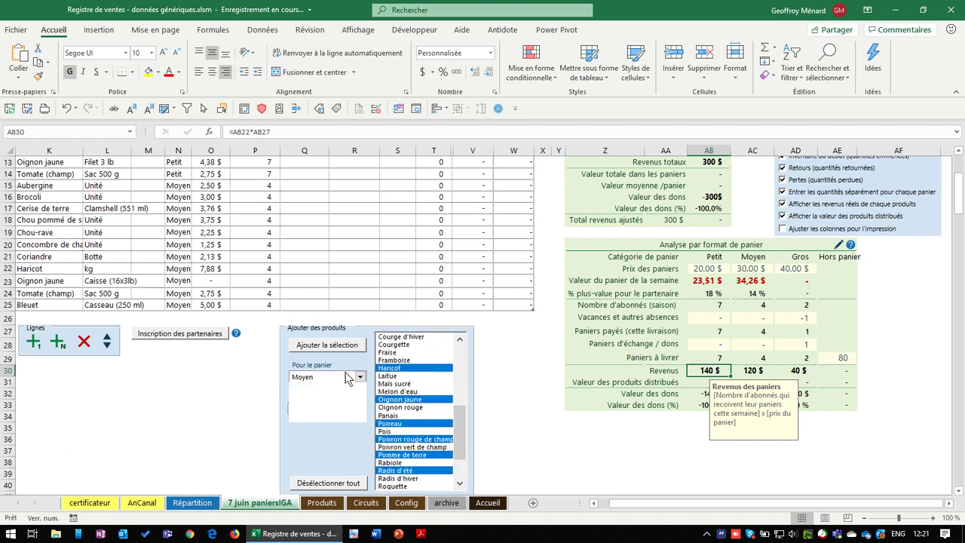
# Insert the selected products as Gros-basket rows at quantity 2
pyautogui.click(336, 411)
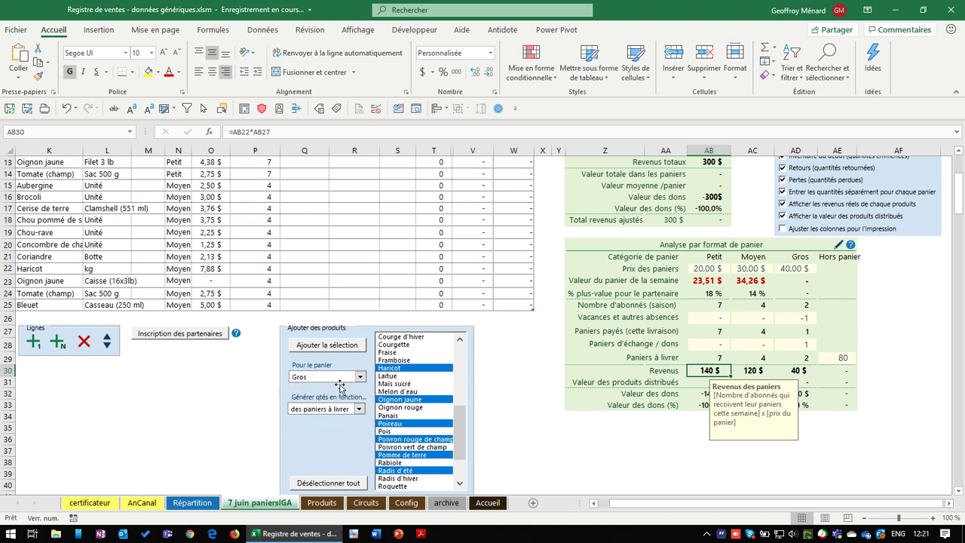
pyautogui.click(349, 345)
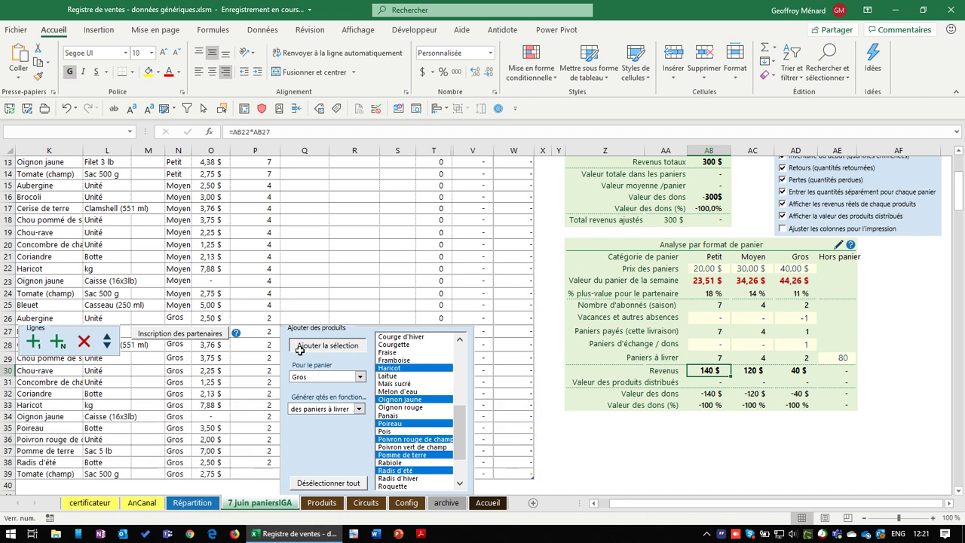
pyautogui.scroll(-1, 347, 355)
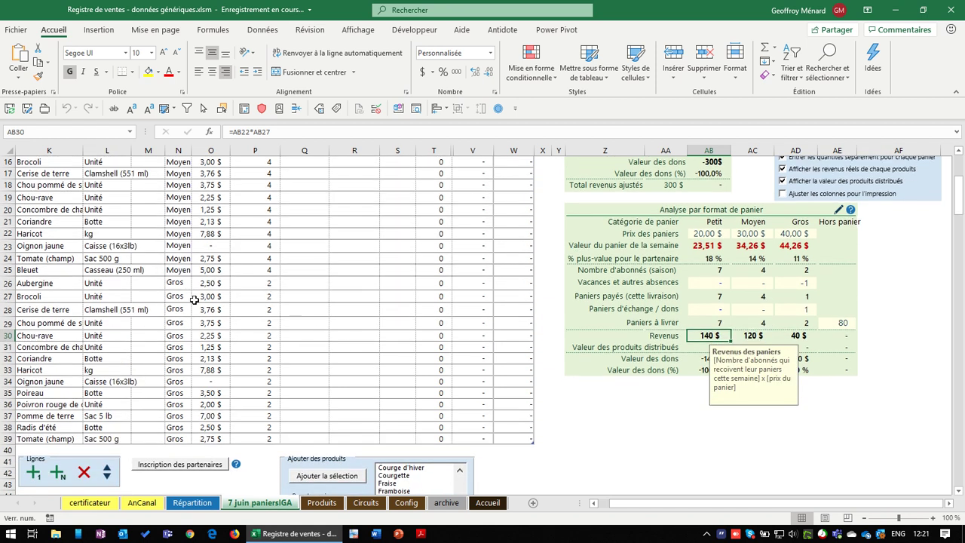
pyautogui.scroll(-4, 334, 444)
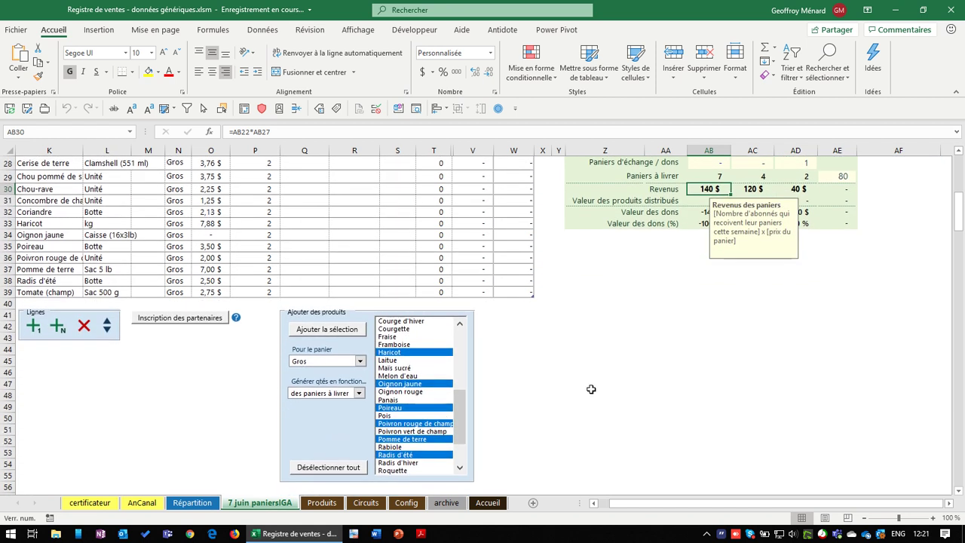
pyautogui.scroll(4, 592, 387)
pyautogui.scroll(1, 592, 387)
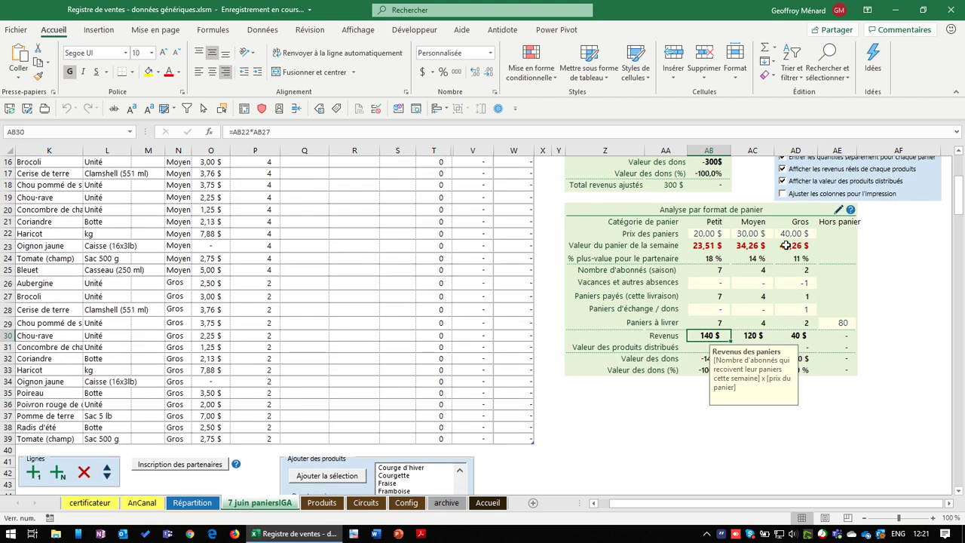
pyautogui.scroll(-1, 796, 291)
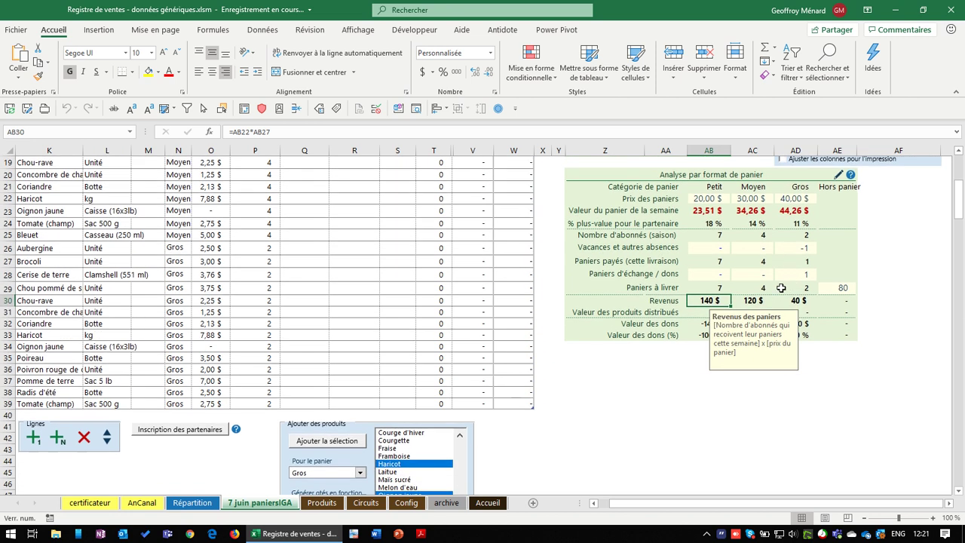
# Inspect the donation percentage note and the Petit distributed-products value formula
pyautogui.click(666, 335)
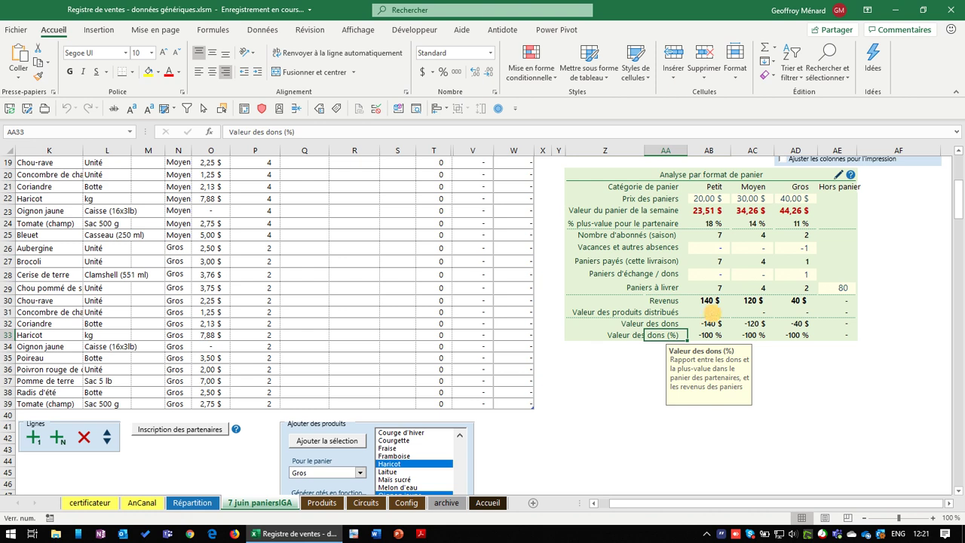
pyautogui.click(710, 314)
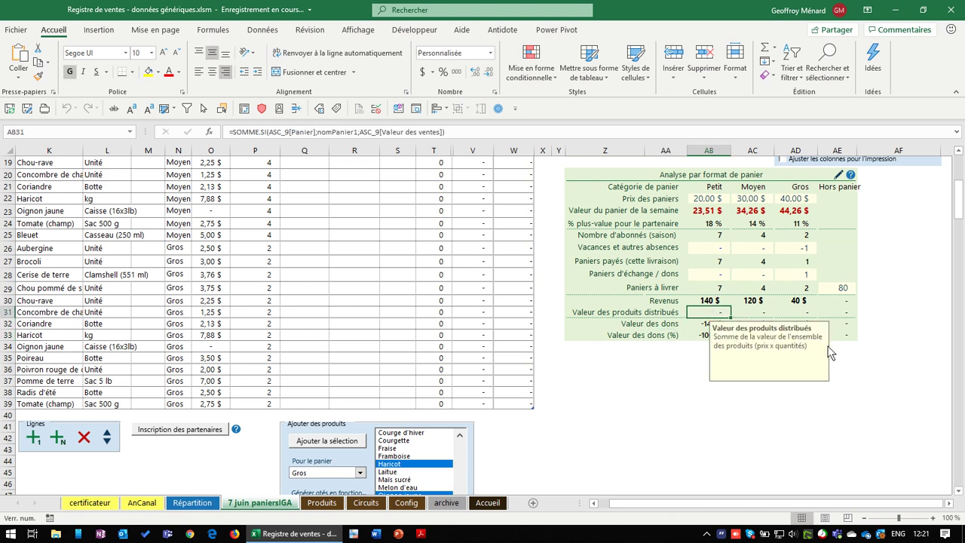
pyautogui.click(713, 349)
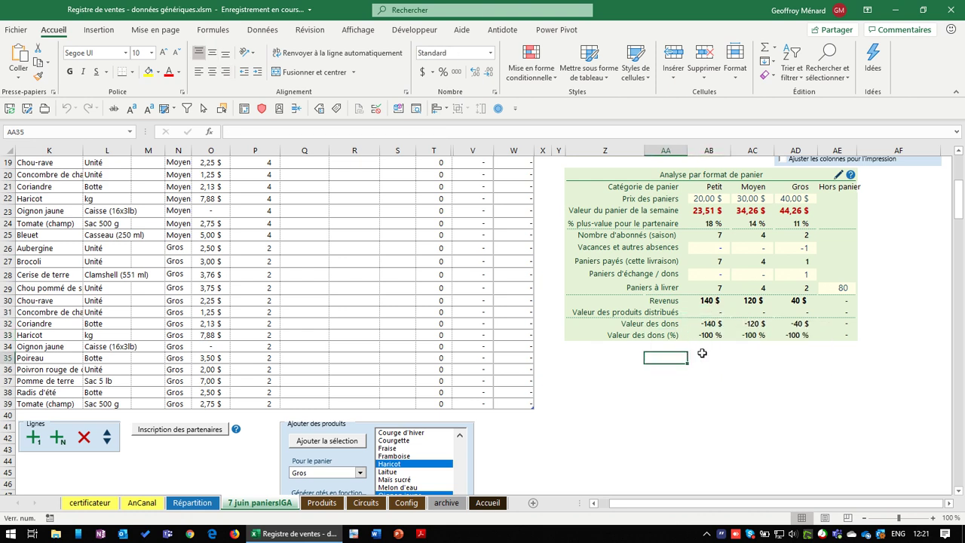
pyautogui.click(714, 311)
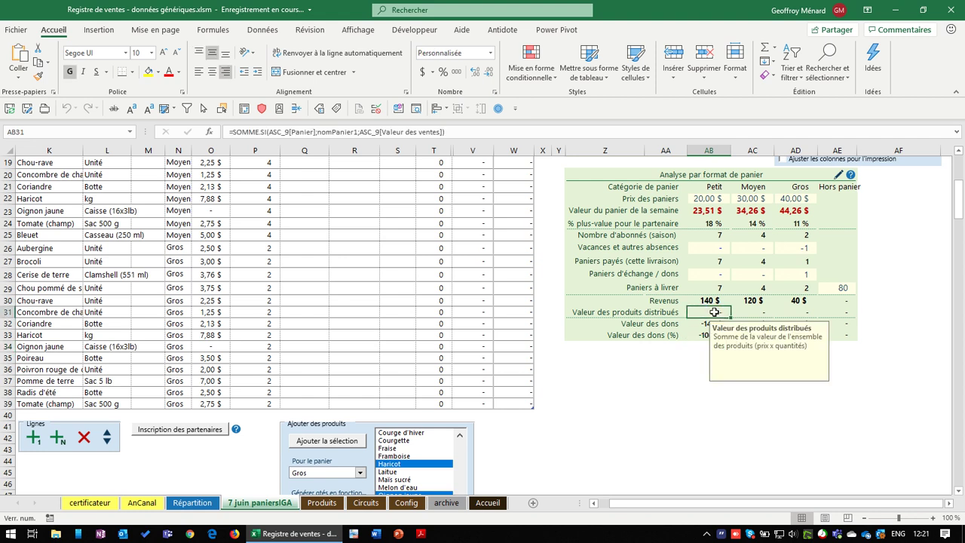
pyautogui.doubleClick(714, 312)
# Review the Quantité disponible column values of 7 Petit, 4 Moyen and 2 Gros
pyautogui.scroll(4, 494, 290)
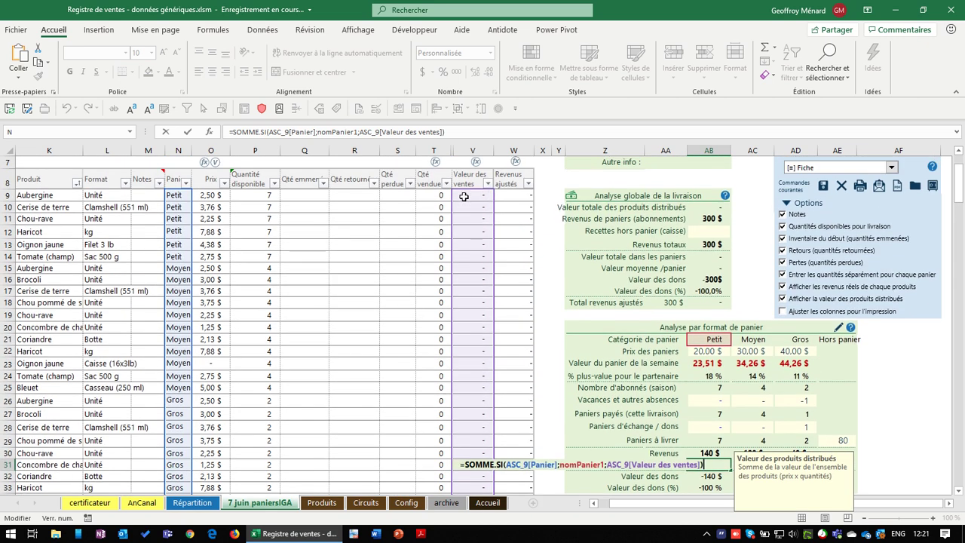
pyautogui.press('Escape')
pyautogui.press('Escape')
pyautogui.click(269, 199)
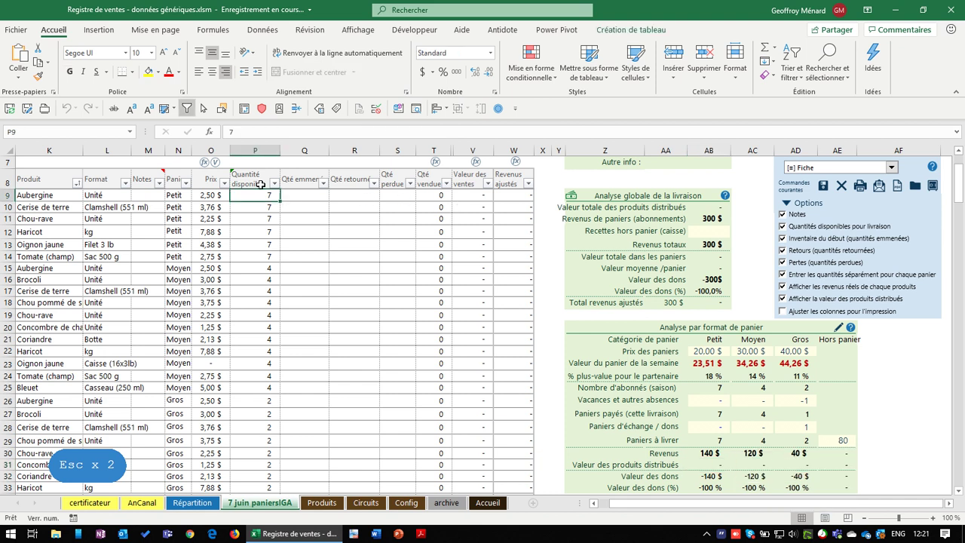
pyautogui.click(261, 169)
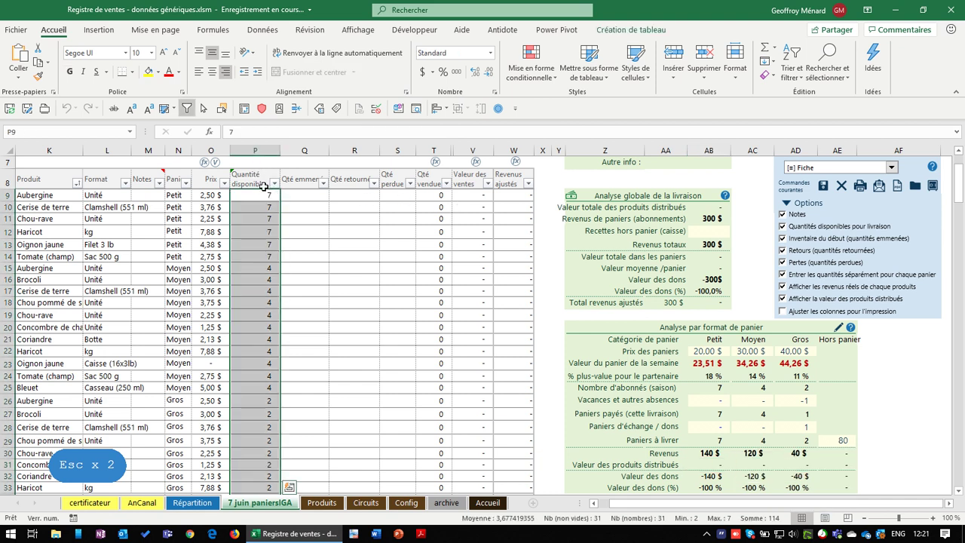
pyautogui.click(247, 194)
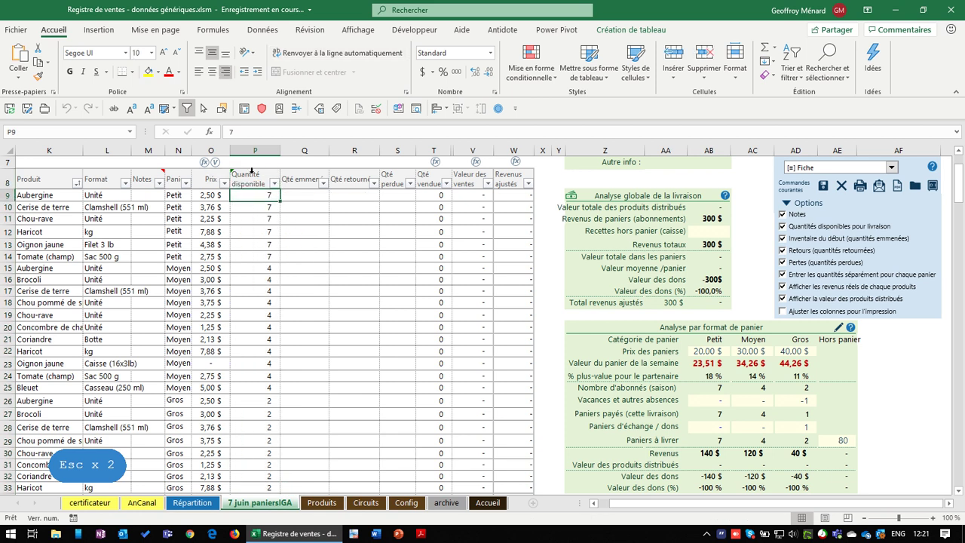
pyautogui.click(252, 170)
pyautogui.scroll(-5, 746, 282)
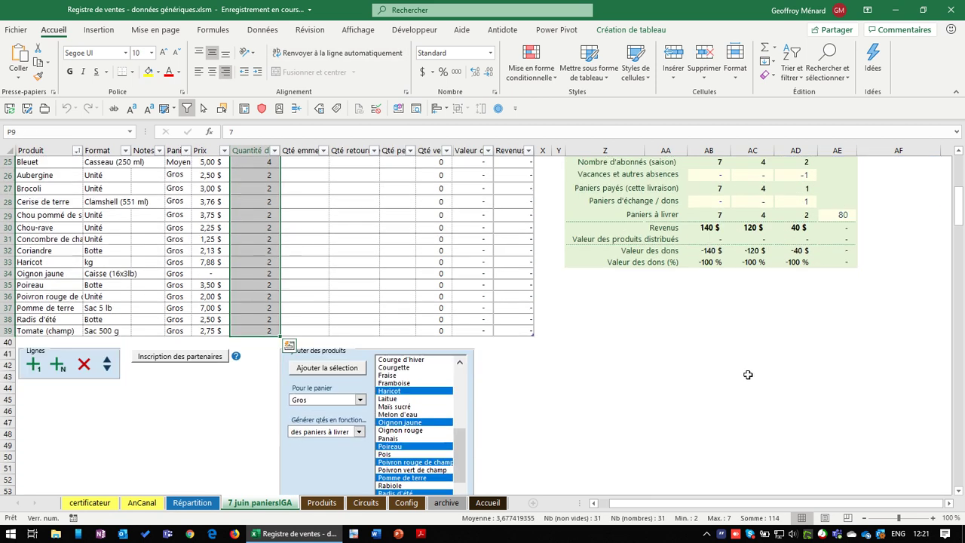
pyautogui.scroll(4, 748, 375)
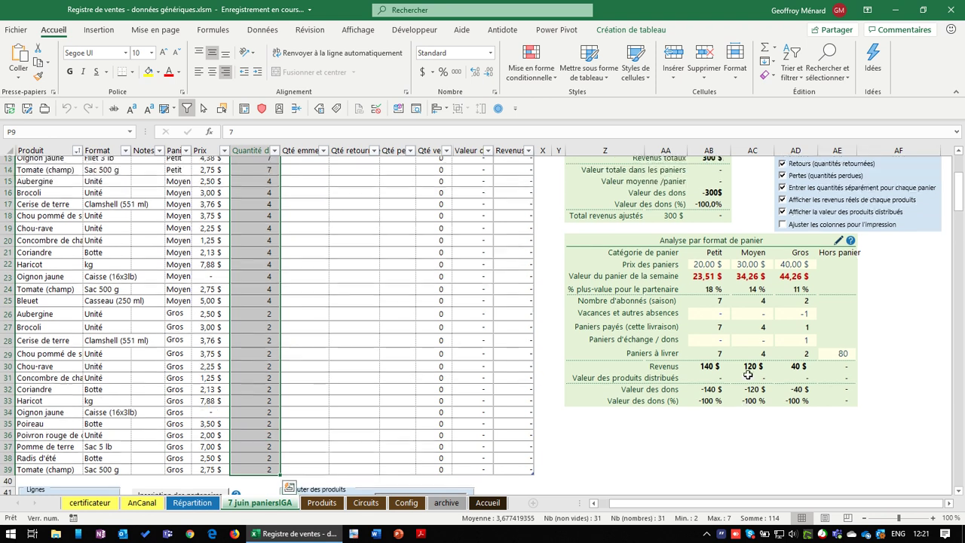
pyautogui.scroll(3, 365, 267)
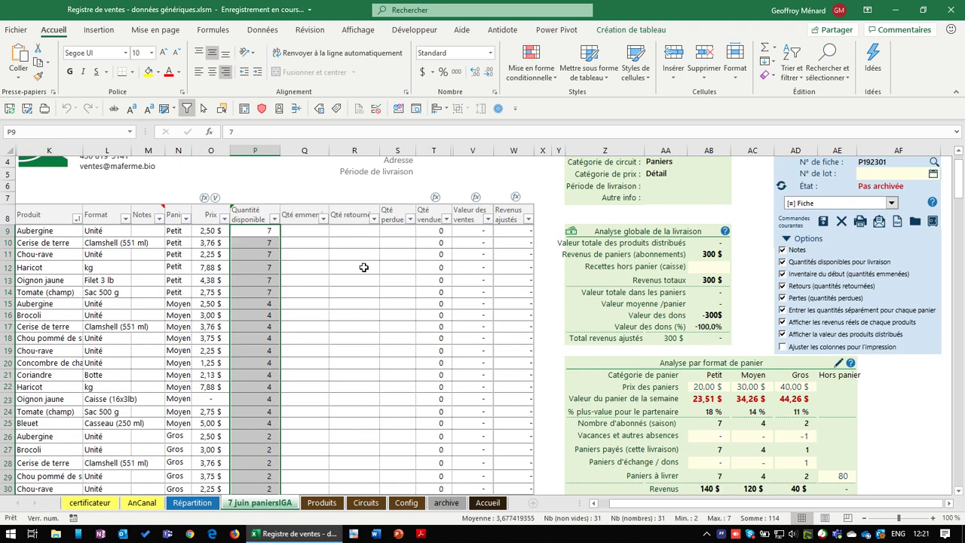
# Set T9 to =P9 and fill it down so Qté vendue mirrors Quantité disponible
pyautogui.click(441, 230)
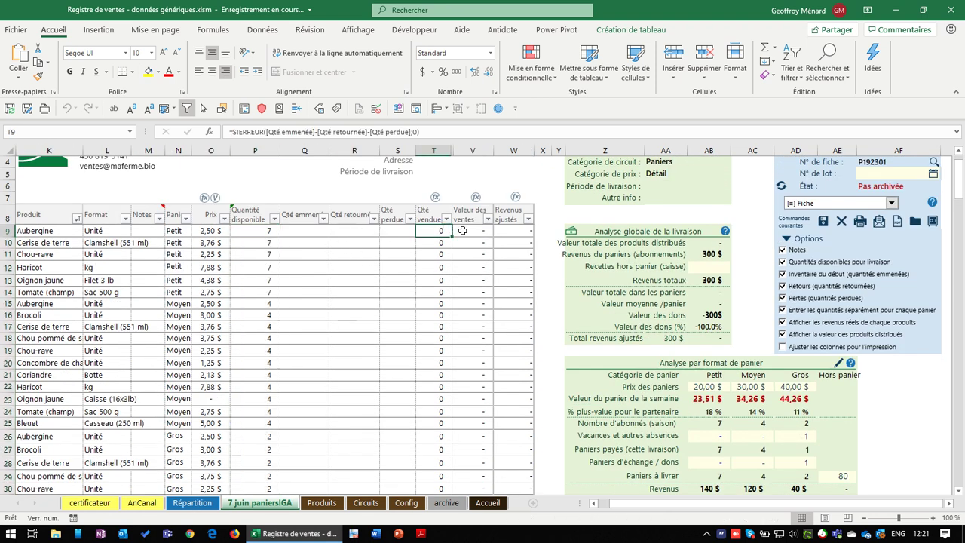
pyautogui.write('=')
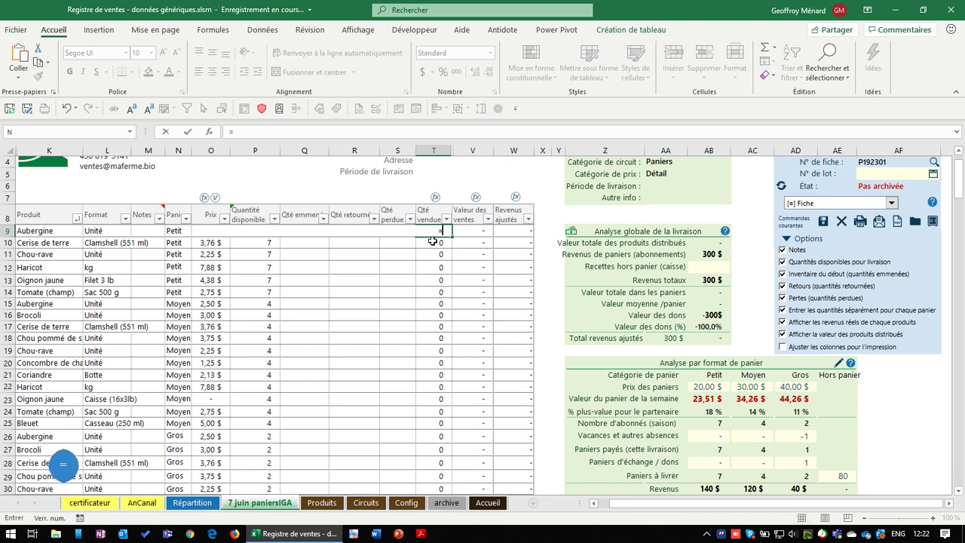
pyautogui.press('Left')
pyautogui.press('Left')
pyautogui.press('Left')
pyautogui.press('Left')
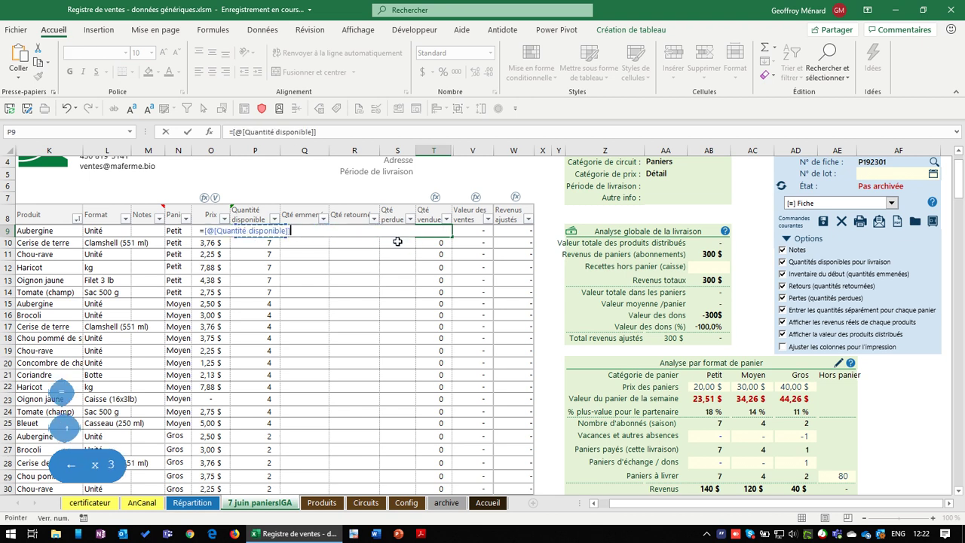
pyautogui.press('Return')
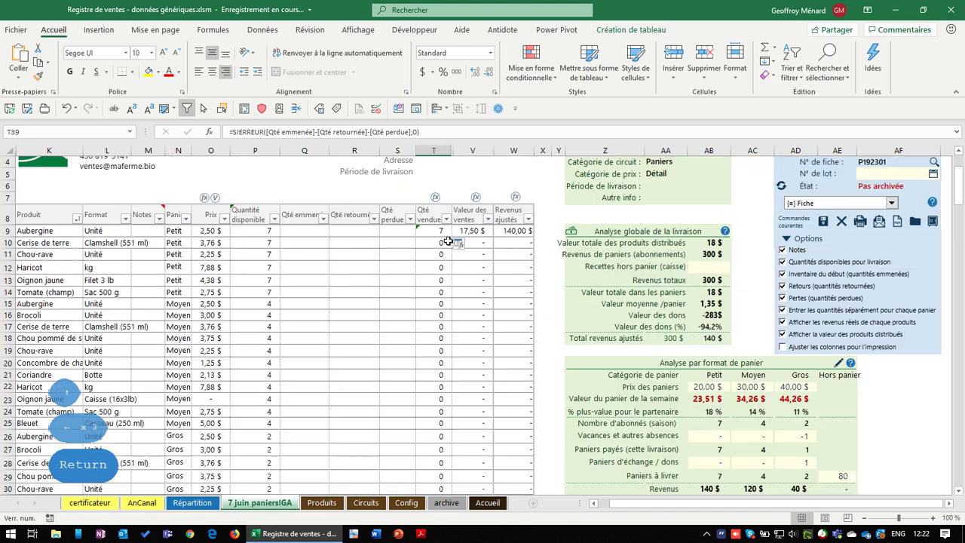
pyautogui.click(441, 231)
pyautogui.doubleClick(451, 236)
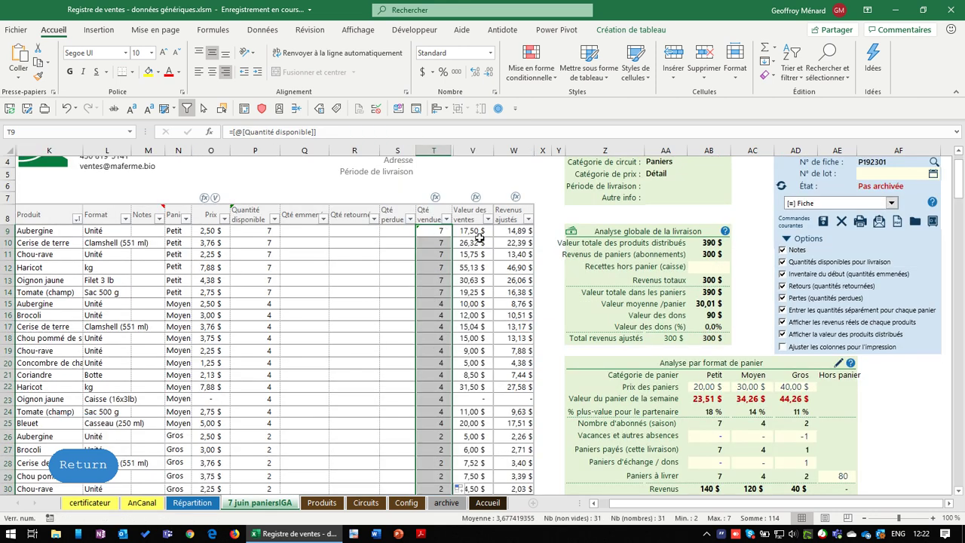
pyautogui.click(475, 232)
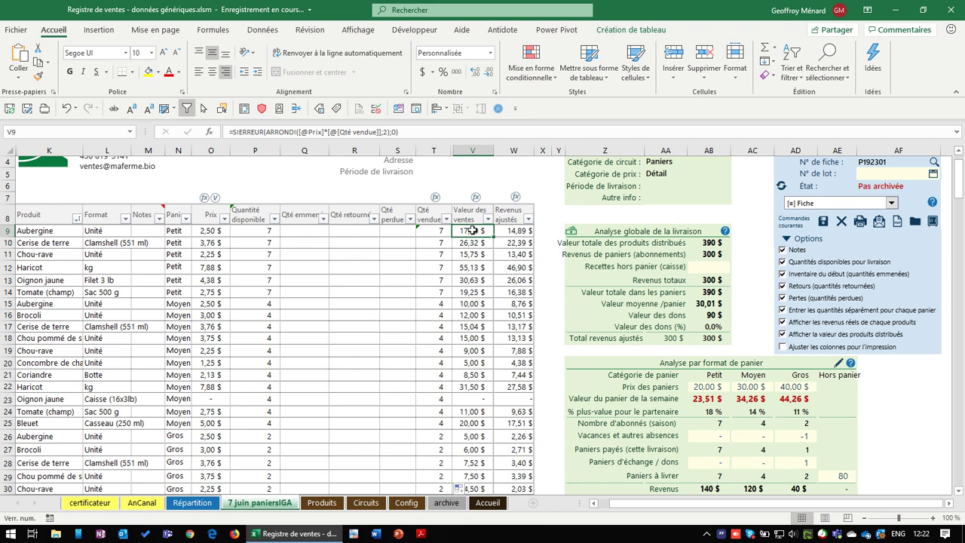
pyautogui.scroll(-6, 471, 247)
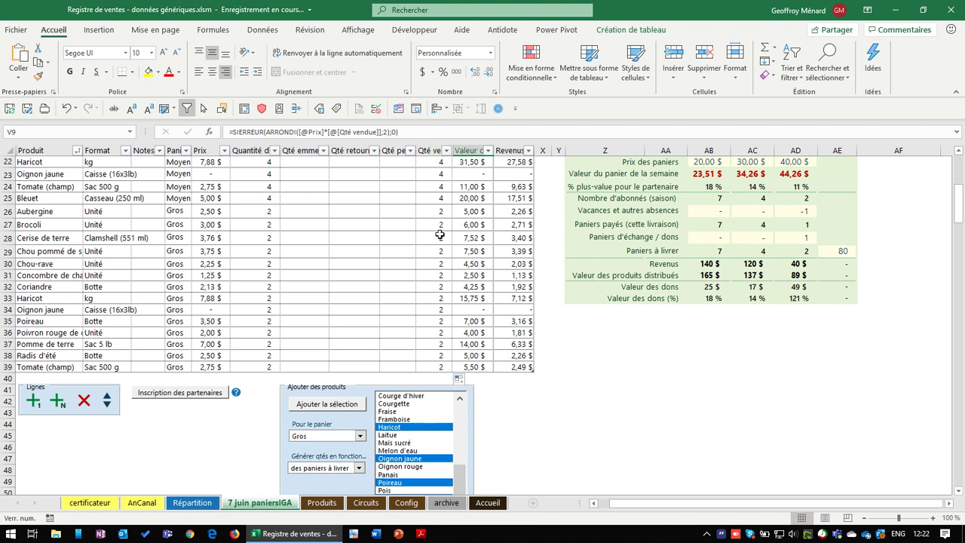
pyautogui.click(436, 366)
pyautogui.scroll(4, 738, 392)
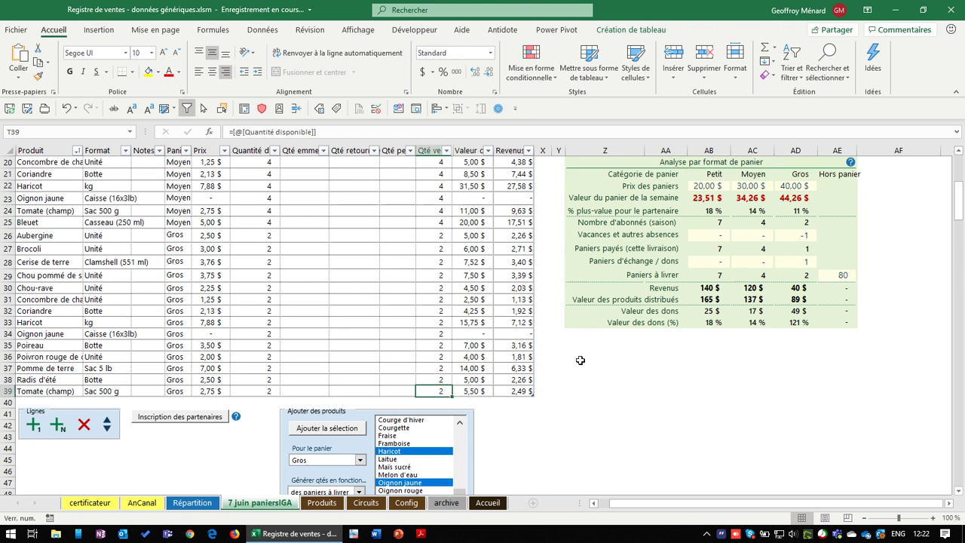
pyautogui.click(709, 420)
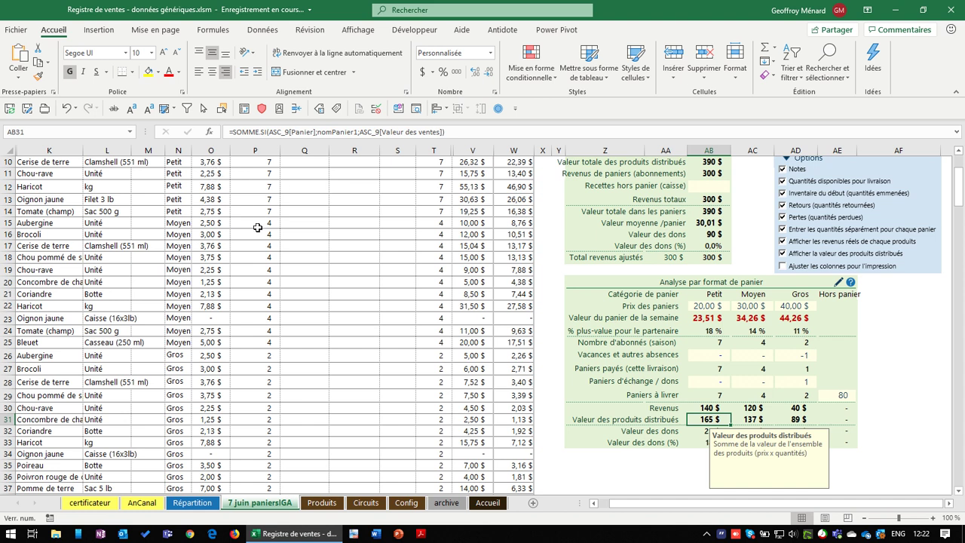
pyautogui.click(722, 408)
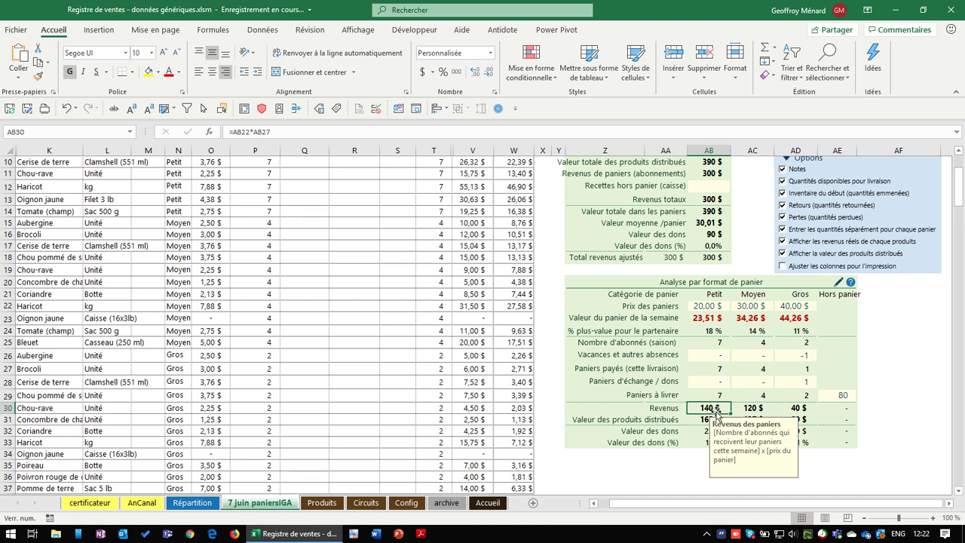
pyautogui.scroll(-1, 718, 414)
pyautogui.click(712, 382)
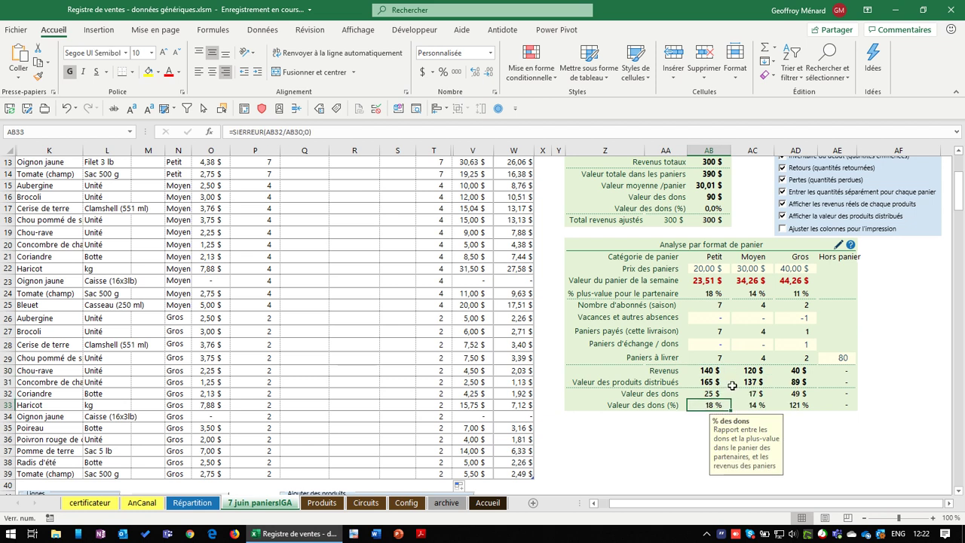
pyautogui.click(754, 383)
pyautogui.click(795, 382)
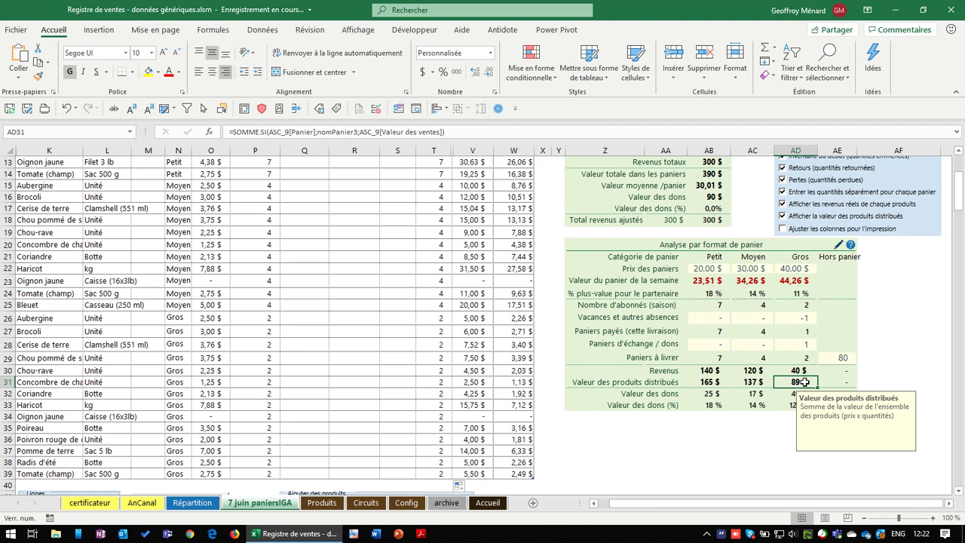
pyautogui.click(804, 318)
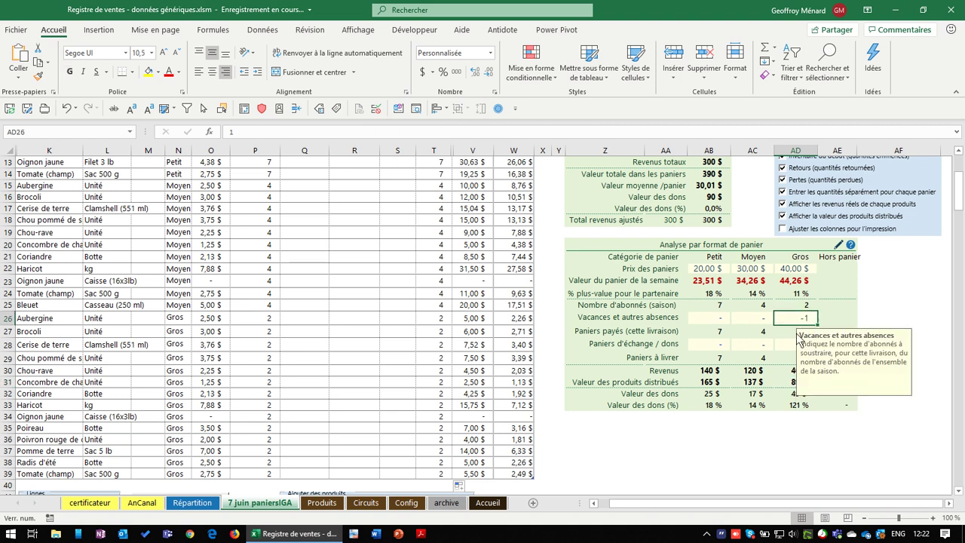
pyautogui.click(806, 341)
pyautogui.press('Down')
pyautogui.press('Down')
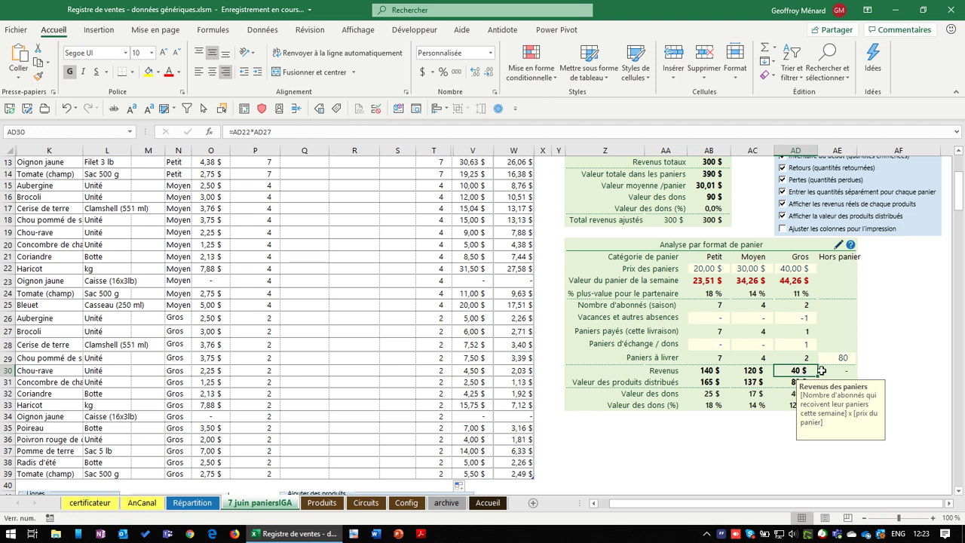
pyautogui.click(821, 371)
pyautogui.click(808, 381)
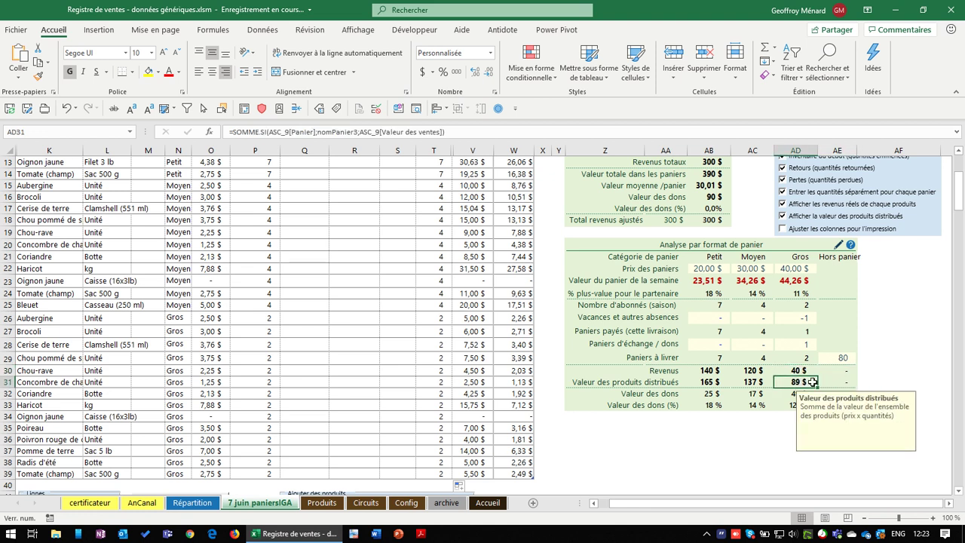
pyautogui.click(808, 368)
pyautogui.click(797, 379)
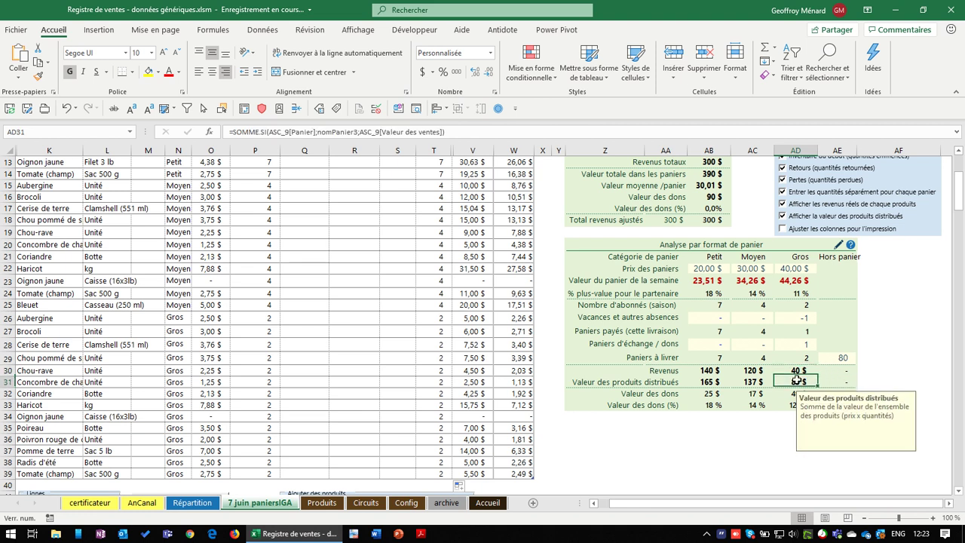
pyautogui.click(848, 381)
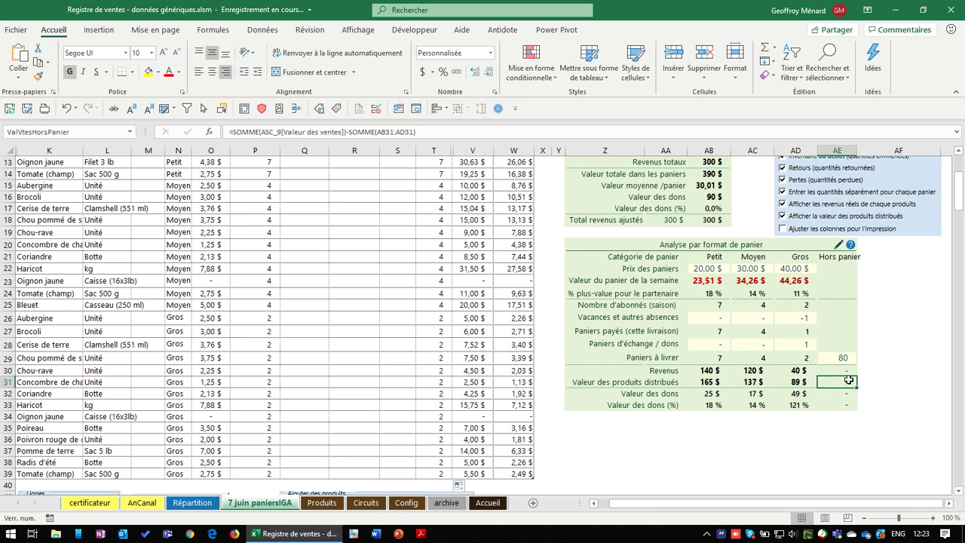
pyautogui.click(793, 404)
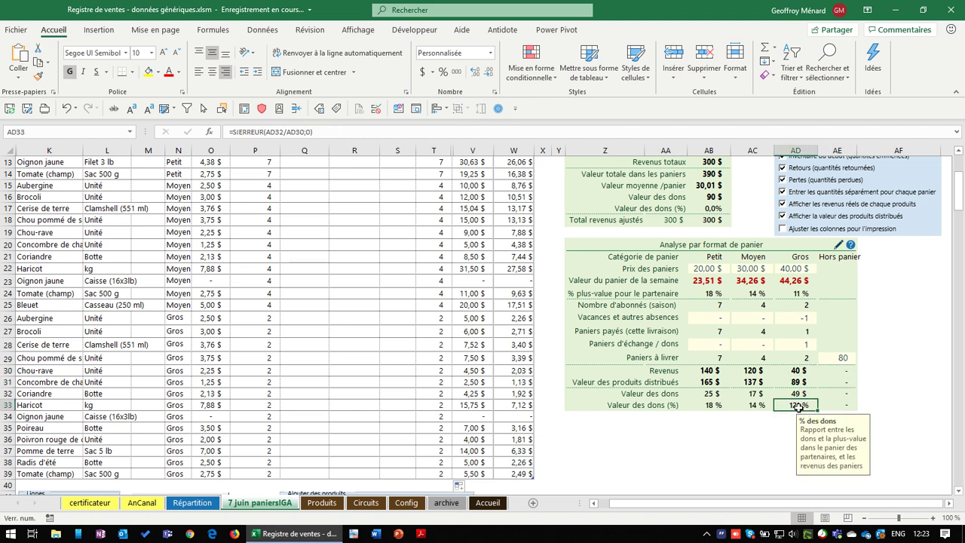
pyautogui.click(757, 407)
pyautogui.click(725, 406)
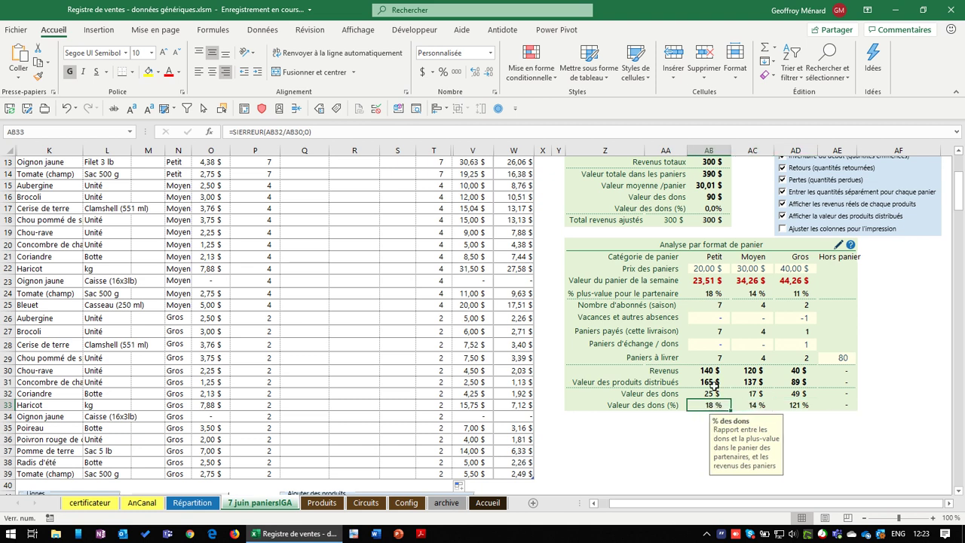
pyautogui.click(709, 382)
pyautogui.click(715, 370)
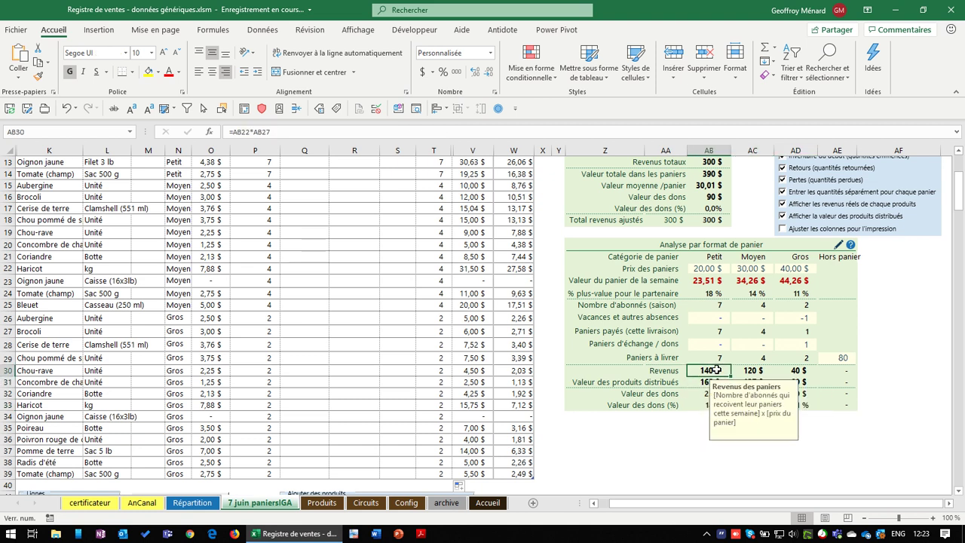
pyautogui.click(712, 394)
pyautogui.click(713, 405)
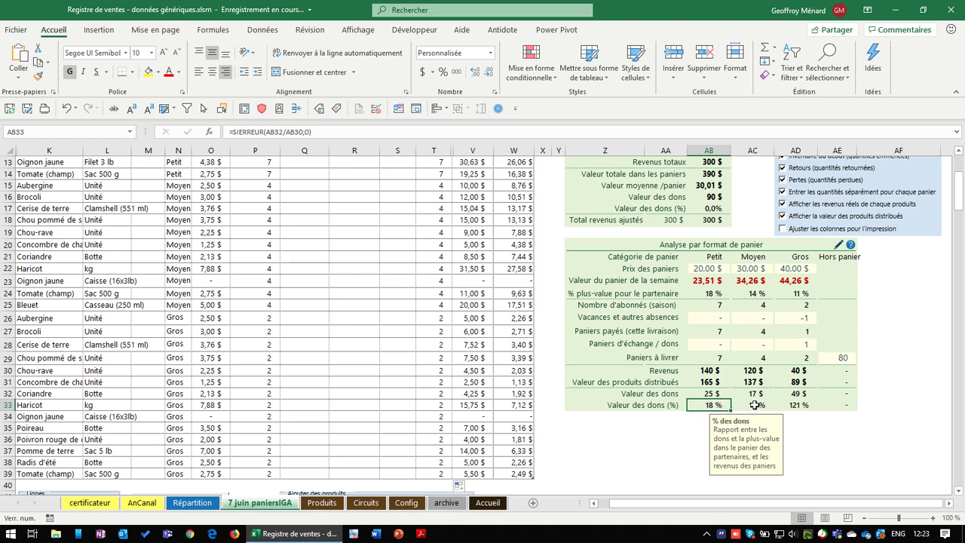
pyautogui.press('Right')
pyautogui.moveTo(721, 405); pyautogui.dragTo(789, 407)
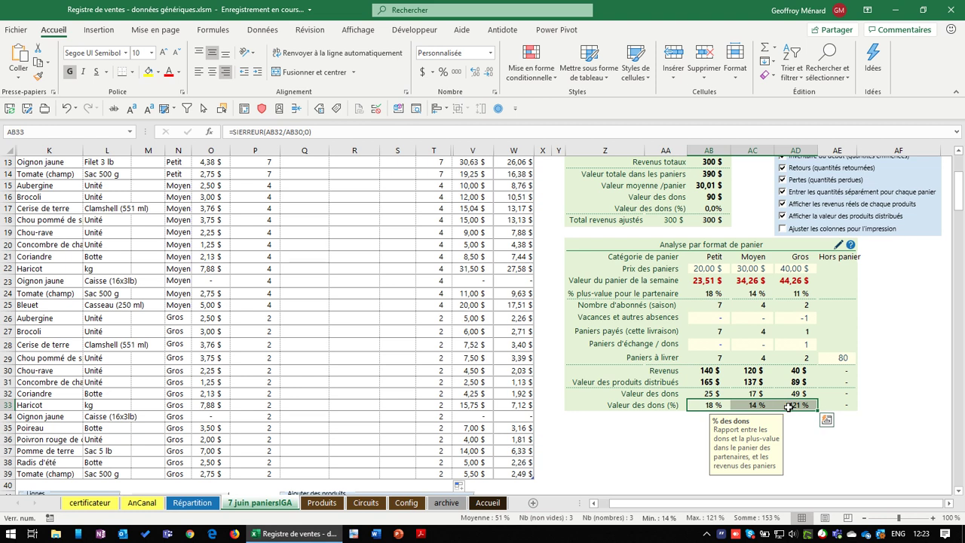
pyautogui.click(731, 291)
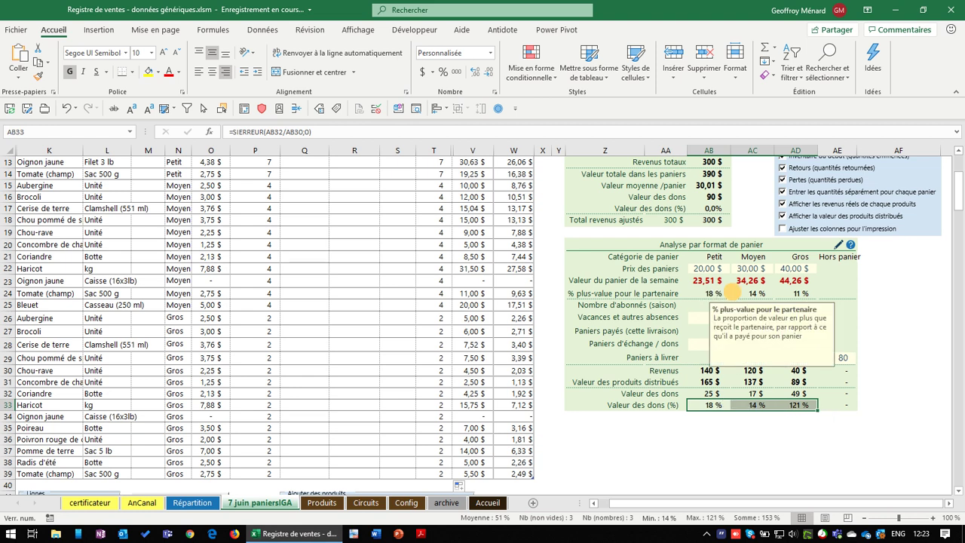
pyautogui.moveTo(732, 292); pyautogui.dragTo(795, 293)
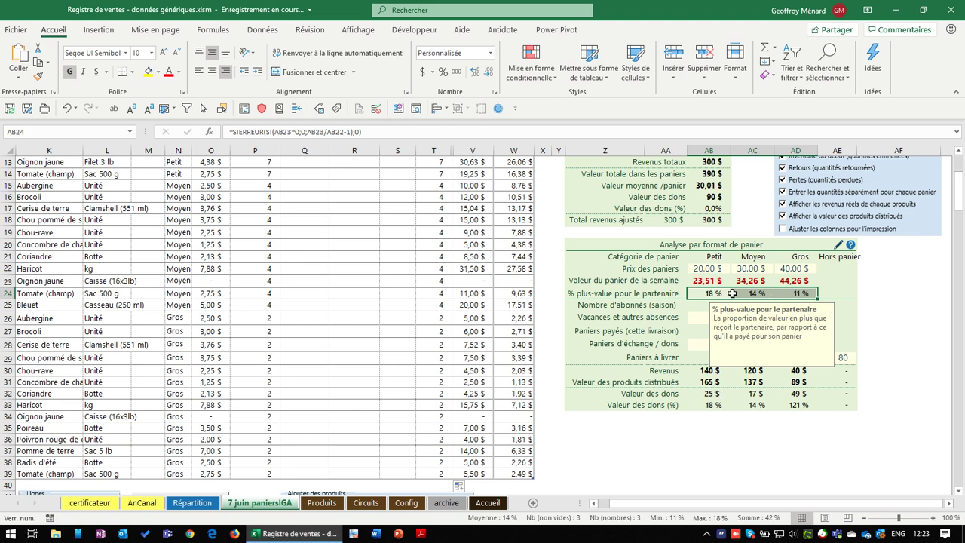
pyautogui.moveTo(731, 294); pyautogui.dragTo(801, 294)
pyautogui.click(811, 293)
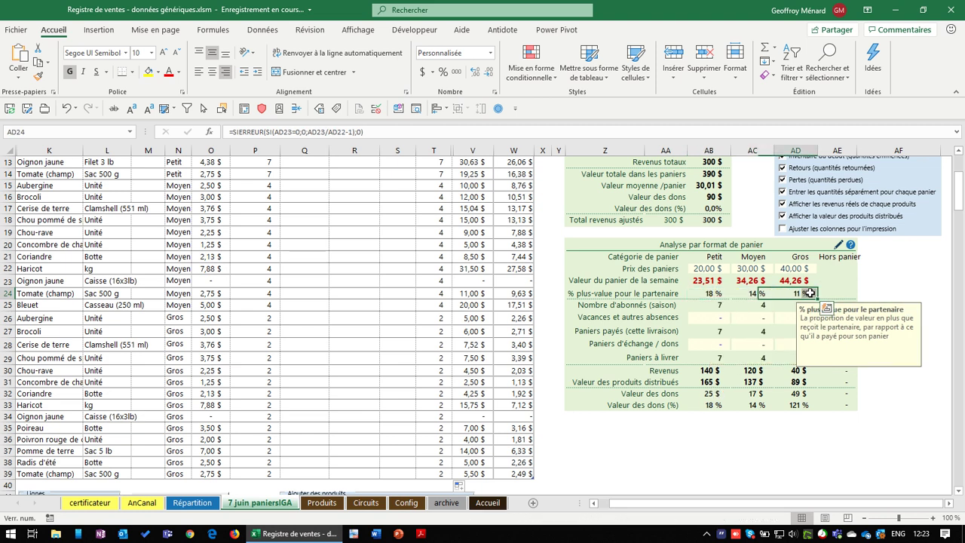
pyautogui.click(786, 405)
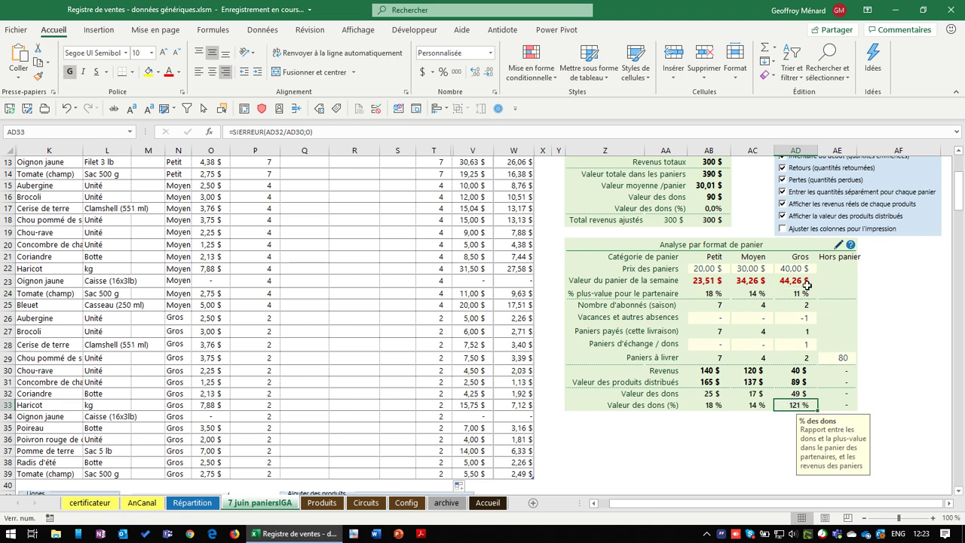
pyautogui.click(801, 338)
pyautogui.click(798, 405)
pyautogui.click(799, 292)
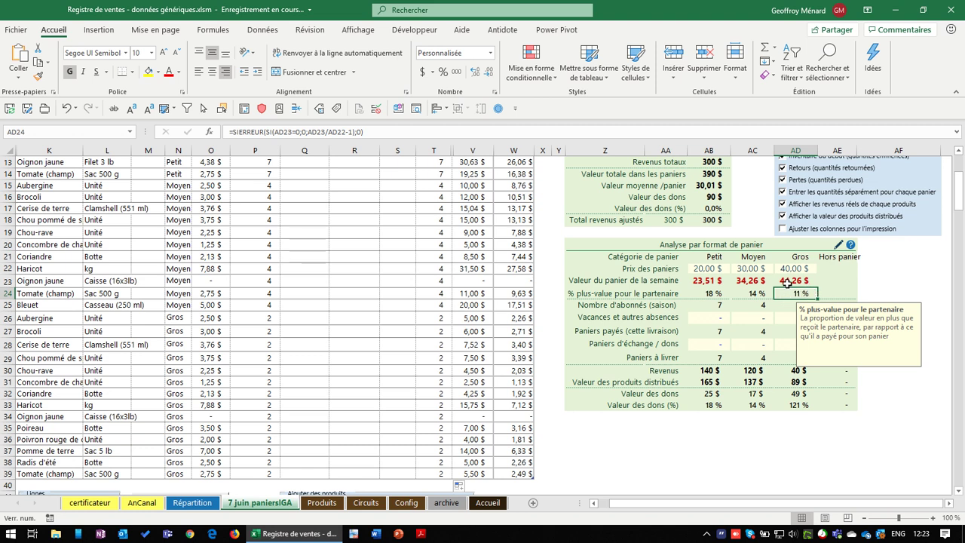
pyautogui.click(789, 282)
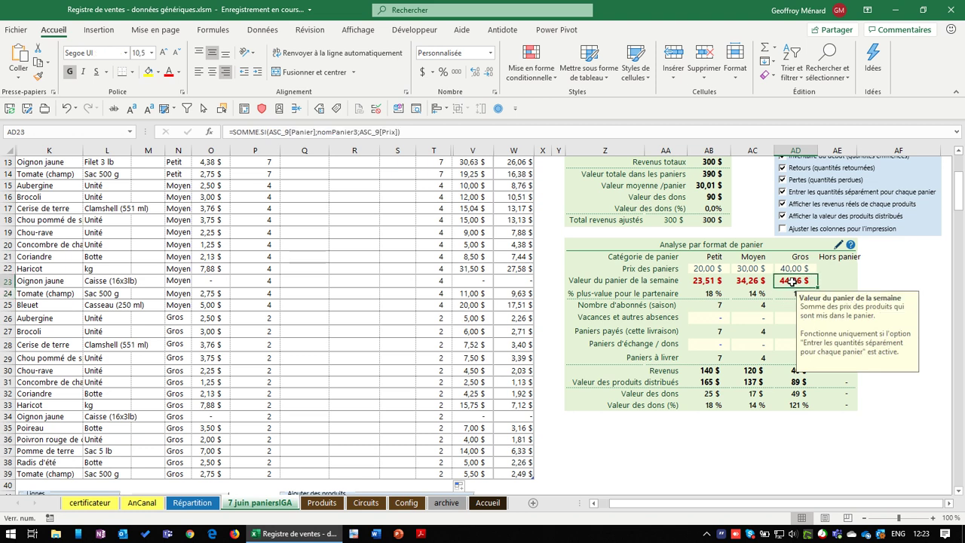
pyautogui.click(792, 270)
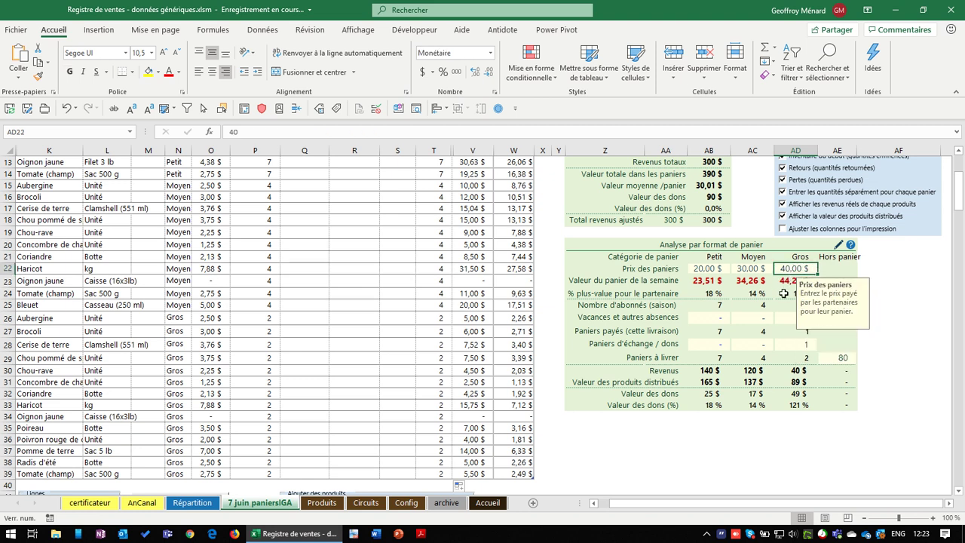
pyautogui.click(794, 293)
pyautogui.hotkey('shift', 'Left')
pyautogui.hotkey('shift', 'Left')
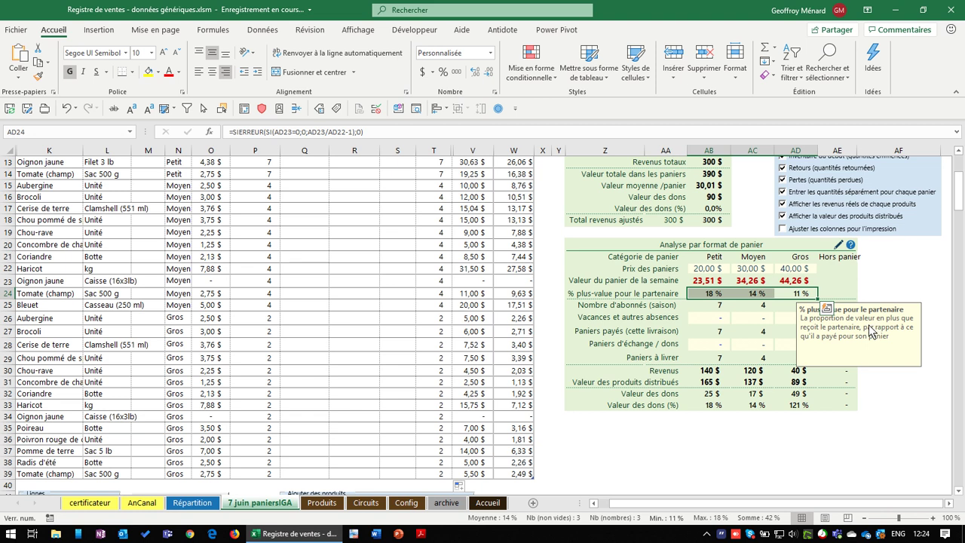
pyautogui.click(227, 345)
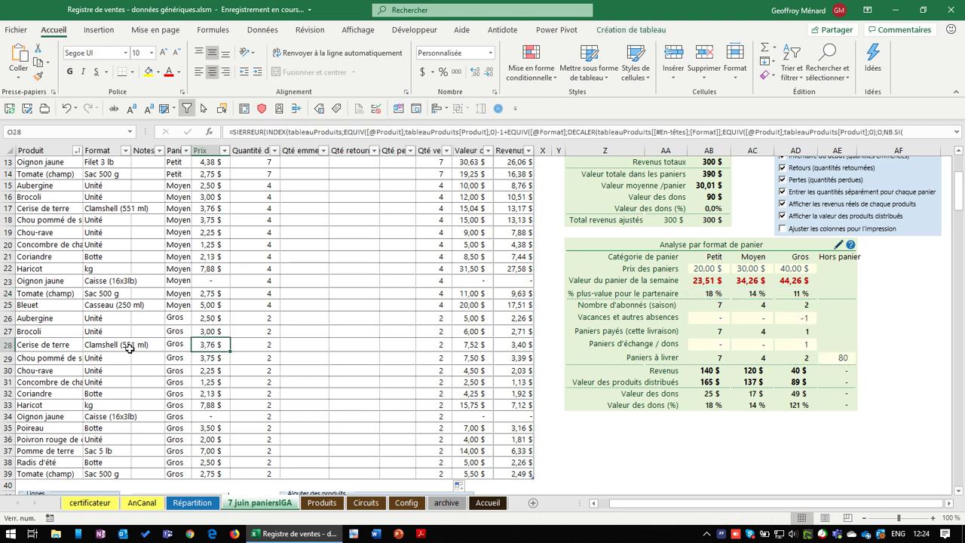
pyautogui.moveTo(35, 163); pyautogui.dragTo(202, 472)
# Sort the register rows A to Z by Produit
pyautogui.scroll(3, 229, 373)
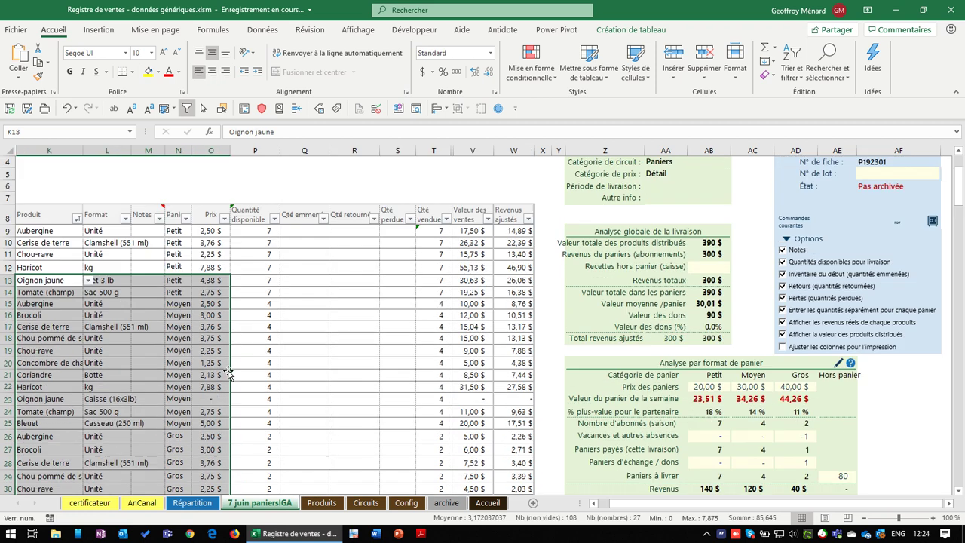
pyautogui.click(76, 218)
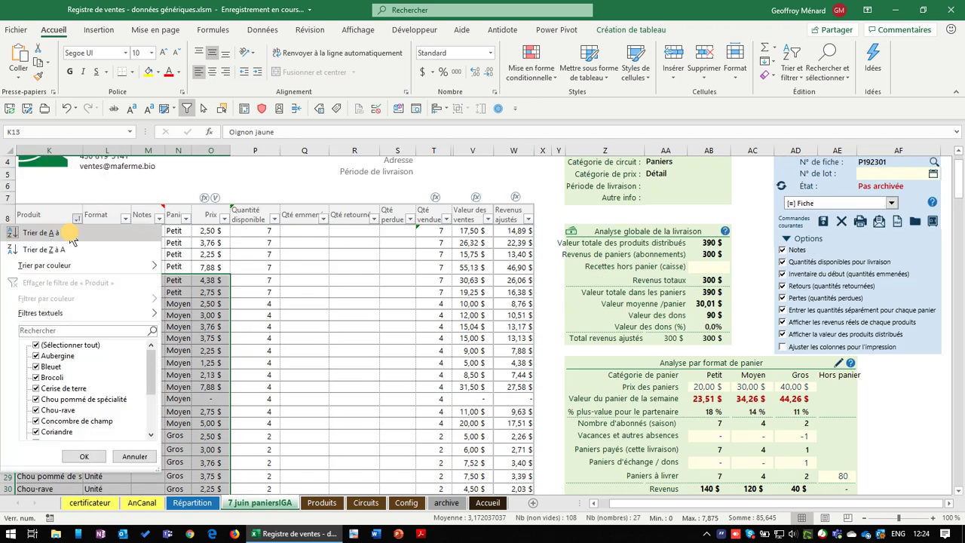
pyautogui.click(47, 233)
# Check the sorted Bleuet and Cerise de terre rows across the Moyen and Gros baskets
pyautogui.click(89, 267)
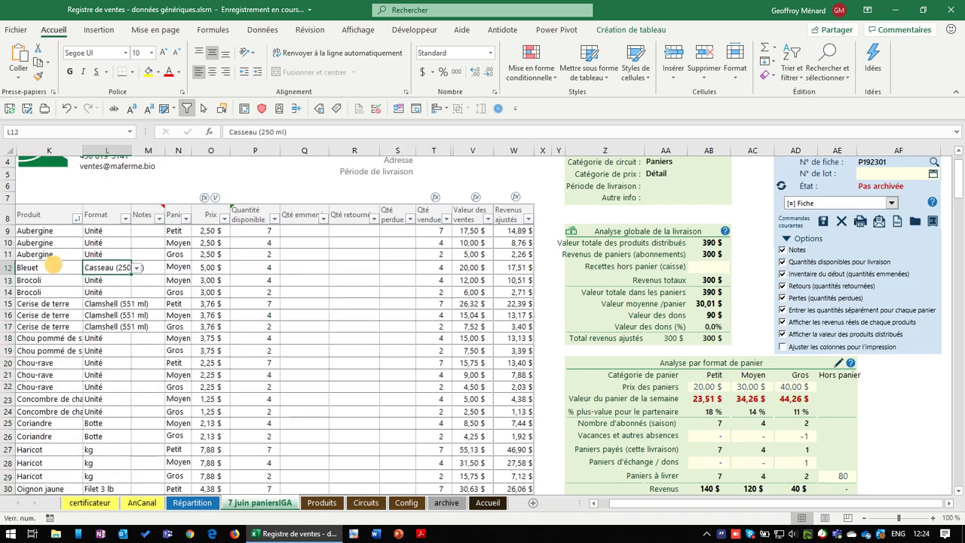
pyautogui.click(49, 267)
pyautogui.click(46, 303)
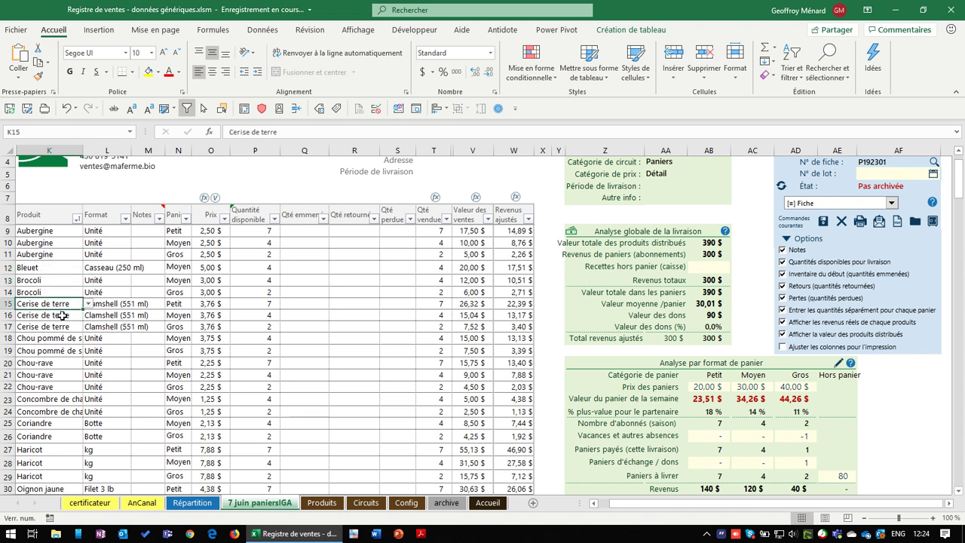
pyautogui.click(183, 315)
pyautogui.click(189, 327)
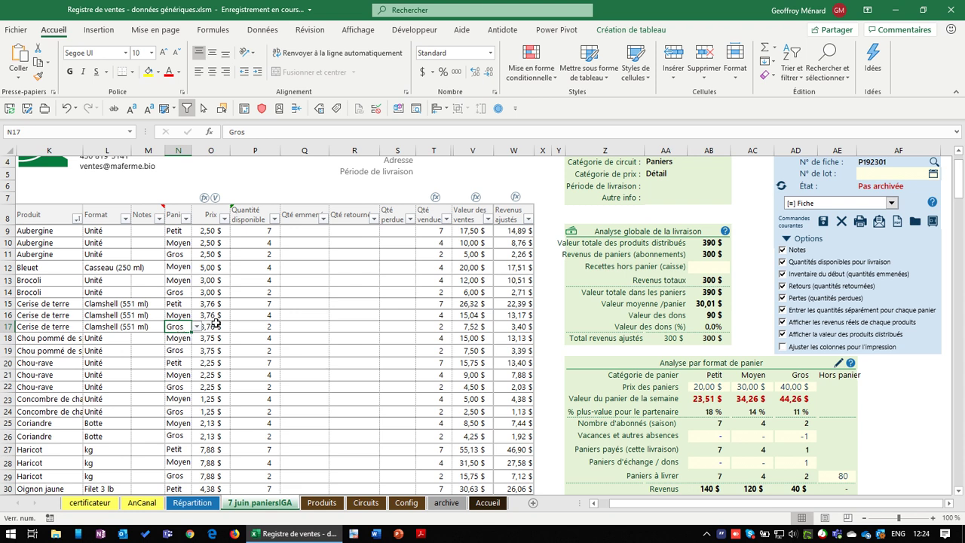
pyautogui.scroll(-3, 187, 309)
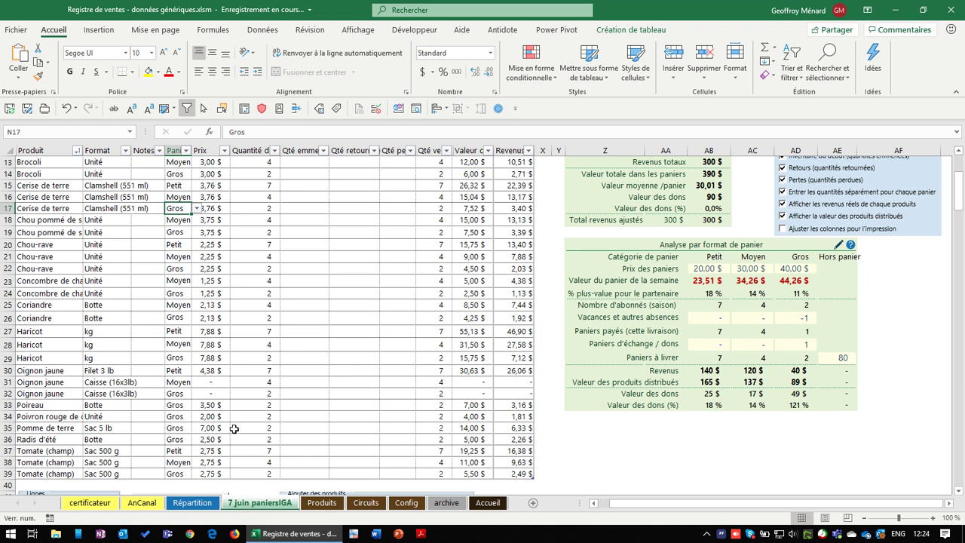
pyautogui.scroll(4, 427, 362)
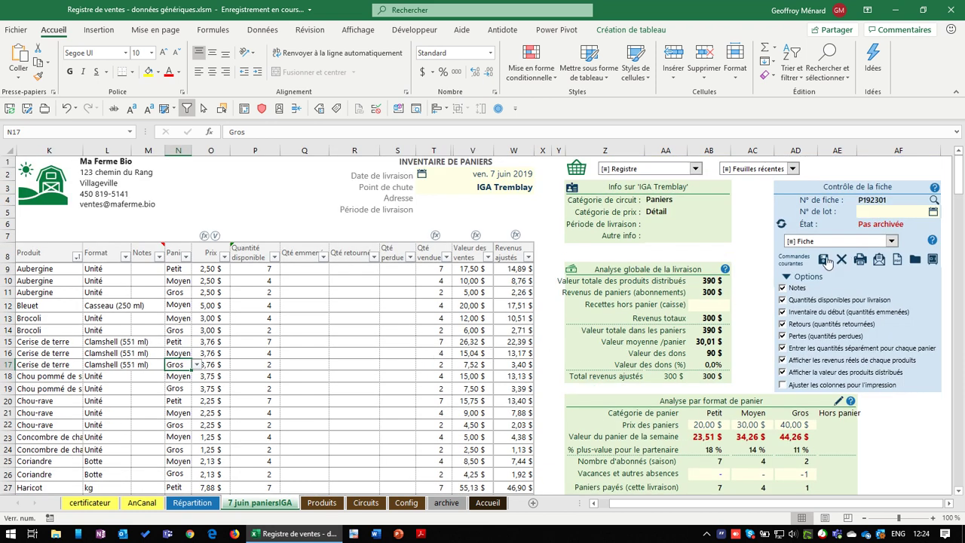
# Archive the delivery sheet, review its entries on the archive sheet, and return to 7 juin paniersIGA
pyautogui.click(823, 260)
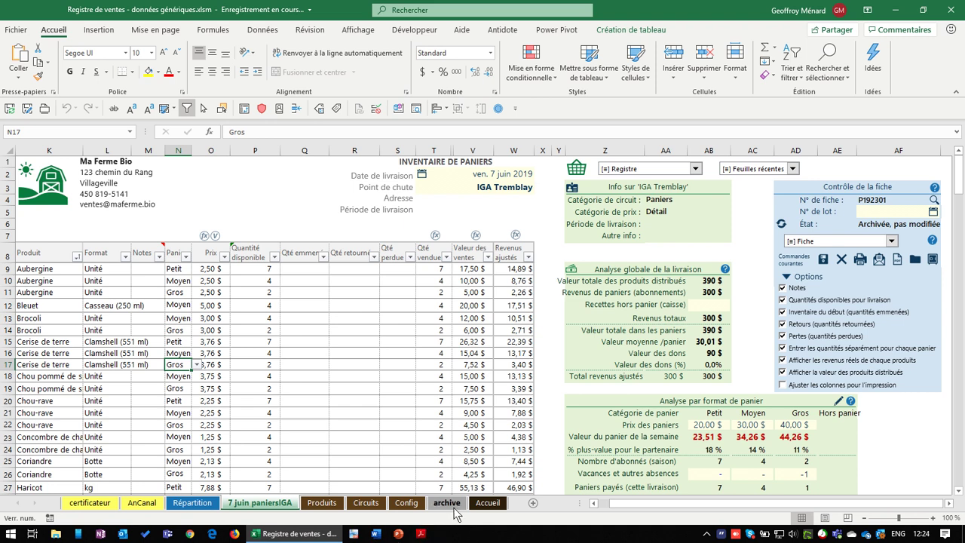
pyautogui.click(447, 502)
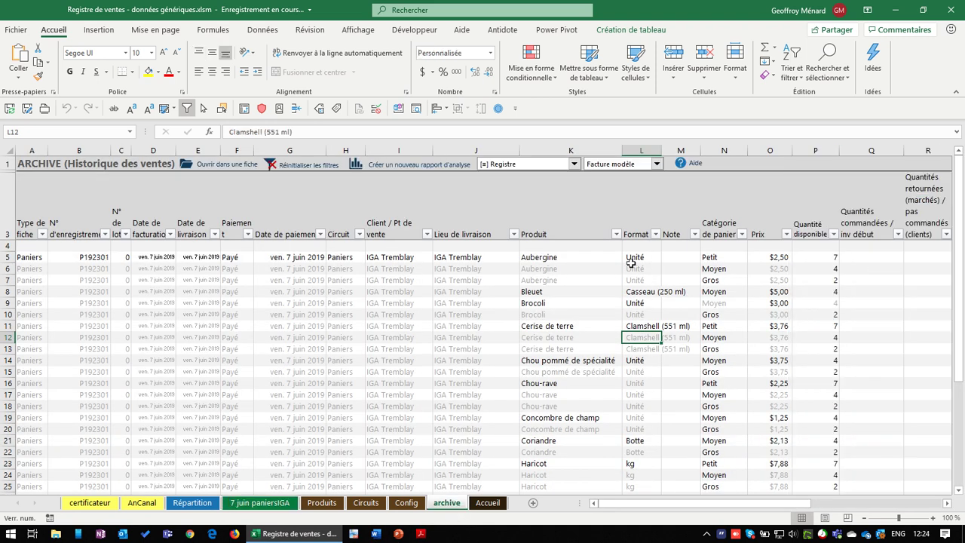
pyautogui.scroll(-4, 532, 385)
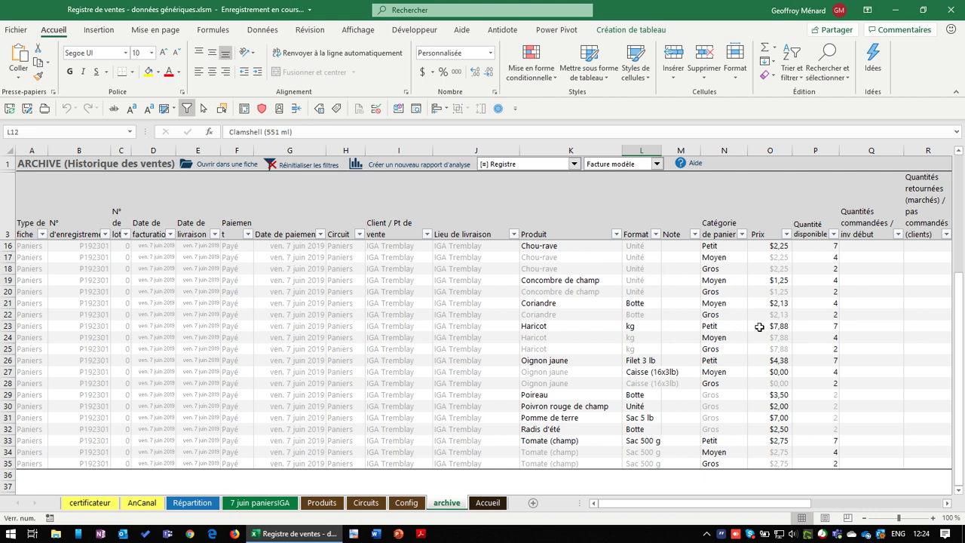
pyautogui.scroll(4, 760, 326)
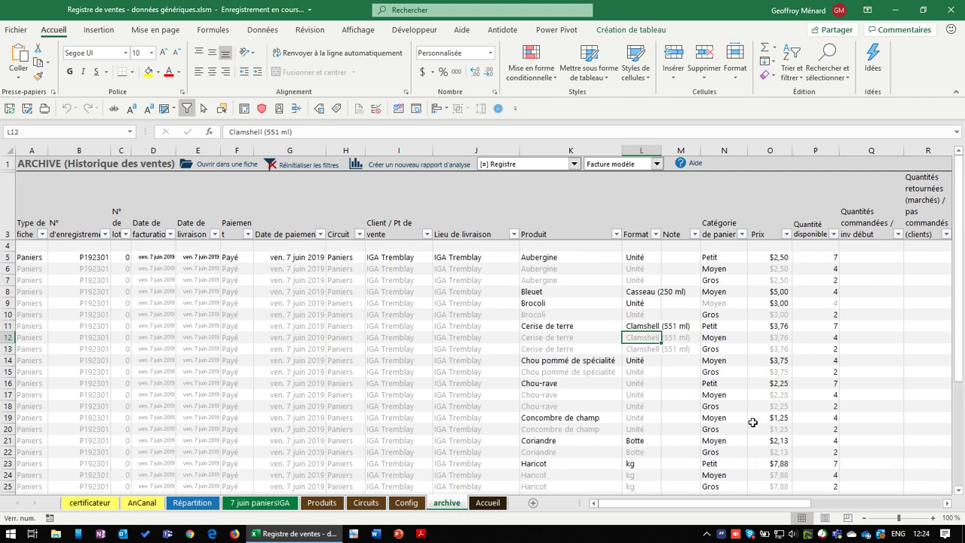
pyautogui.click(291, 504)
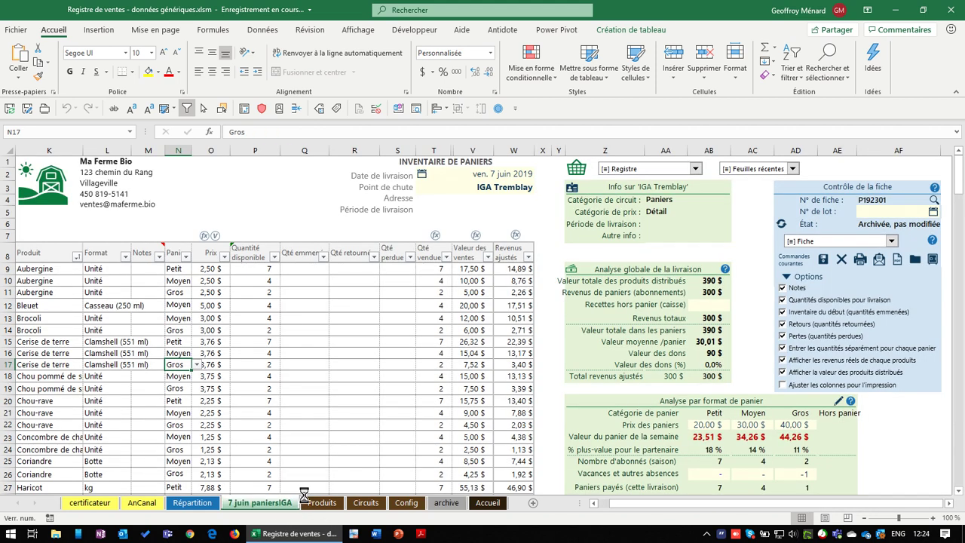
# Scroll below the basket table and bring up the Inscription des partenaires list
pyautogui.click(292, 339)
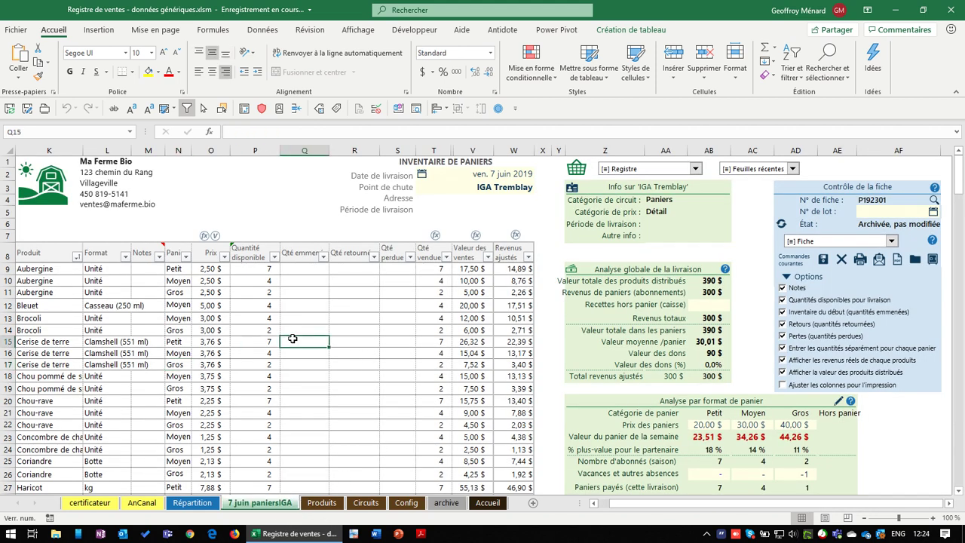
pyautogui.scroll(-4, 301, 338)
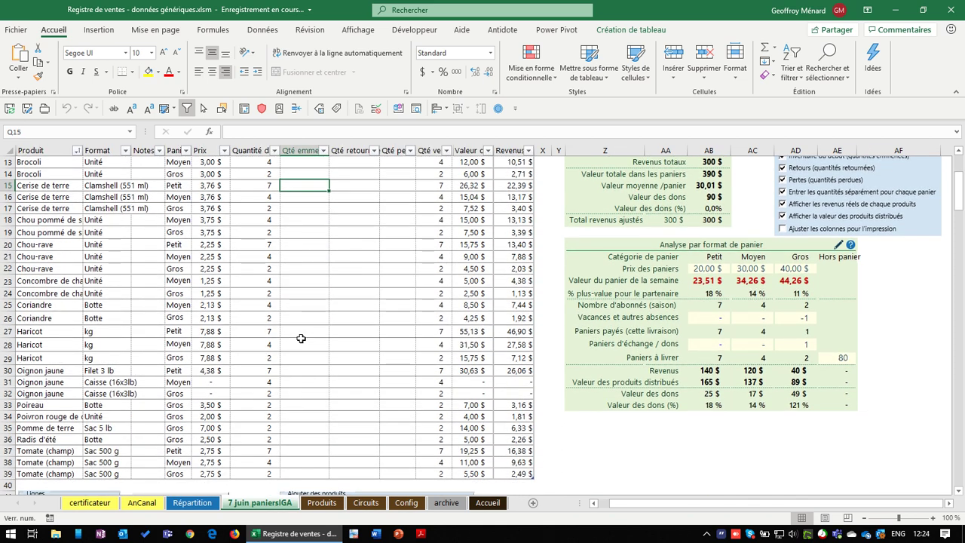
pyautogui.scroll(-4, 292, 369)
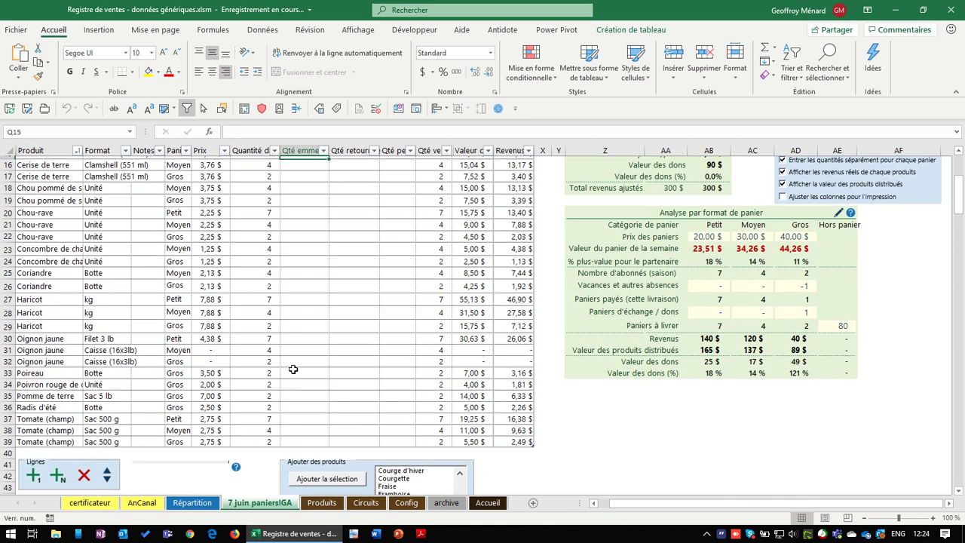
pyautogui.scroll(-2, 301, 354)
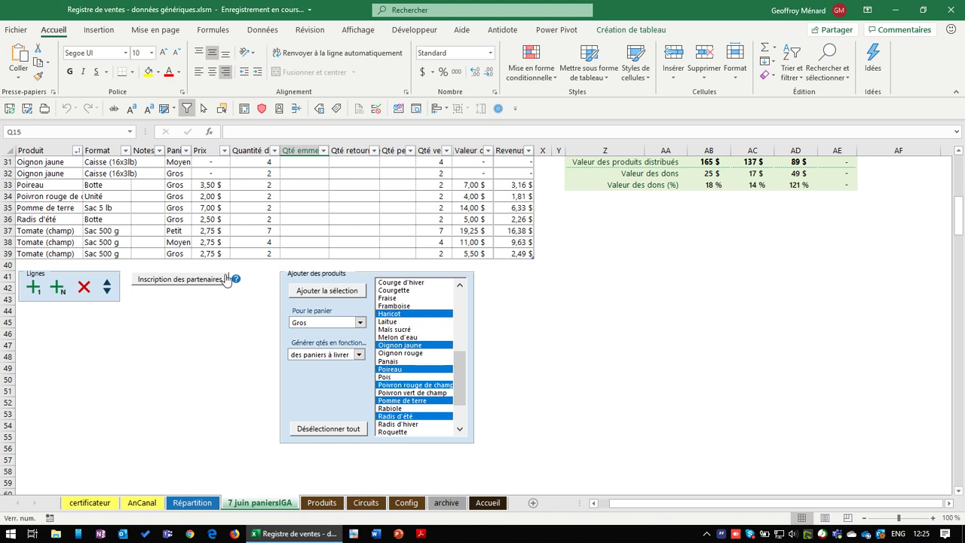
pyautogui.click(179, 280)
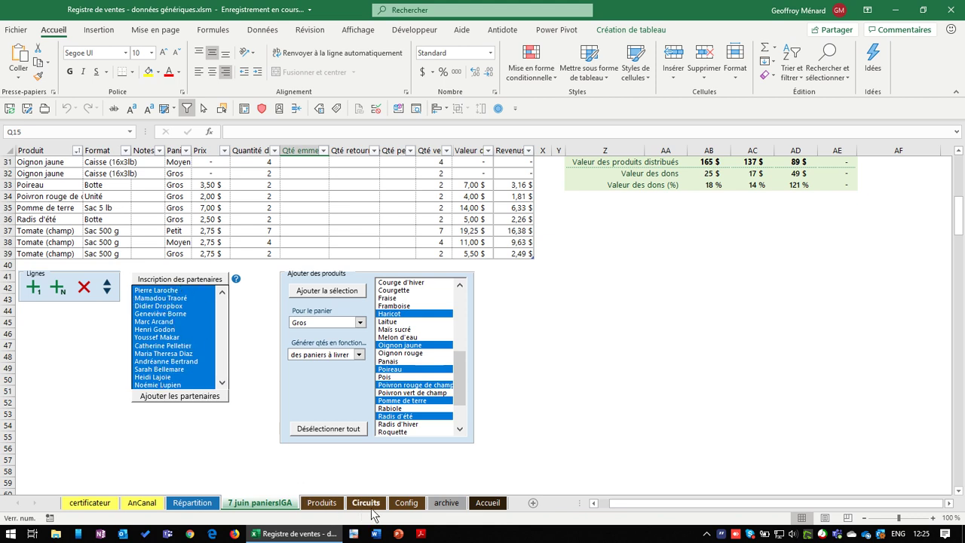
pyautogui.click(365, 503)
pyautogui.scroll(-9, 173, 281)
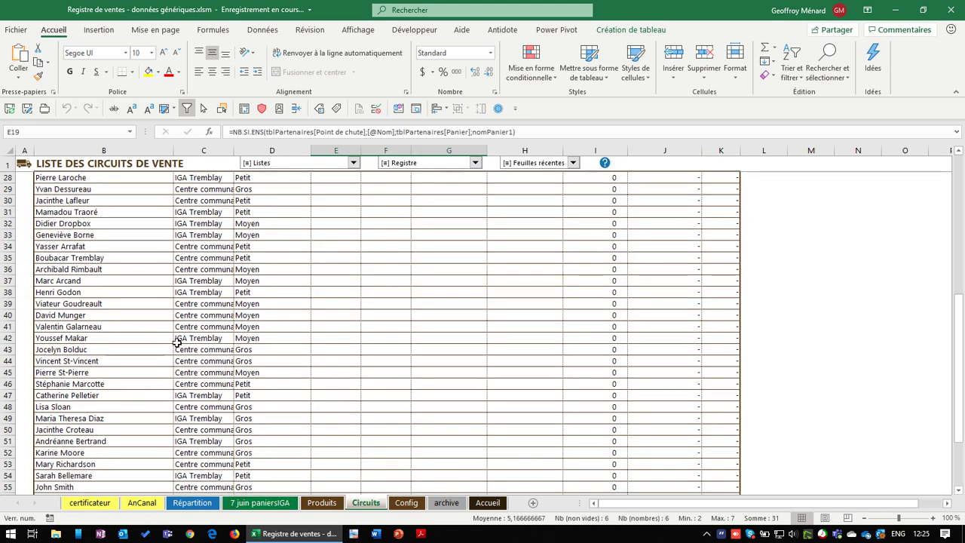
pyautogui.scroll(-3, 151, 338)
pyautogui.scroll(4, 198, 381)
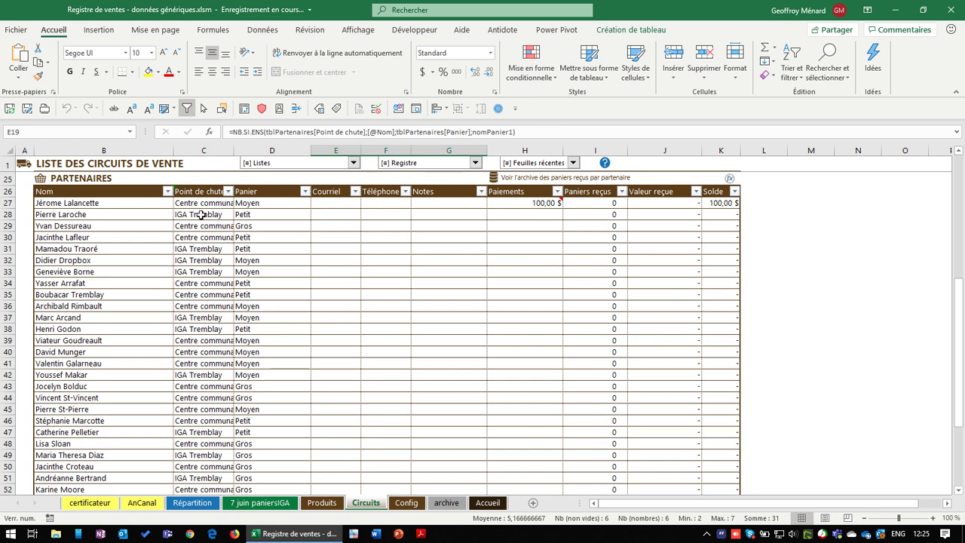
pyautogui.click(208, 215)
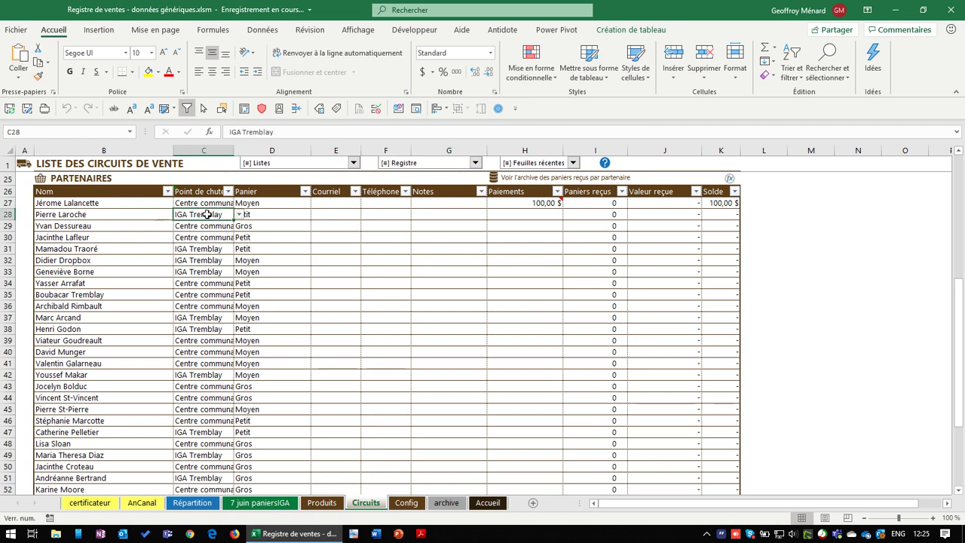
pyautogui.click(113, 214)
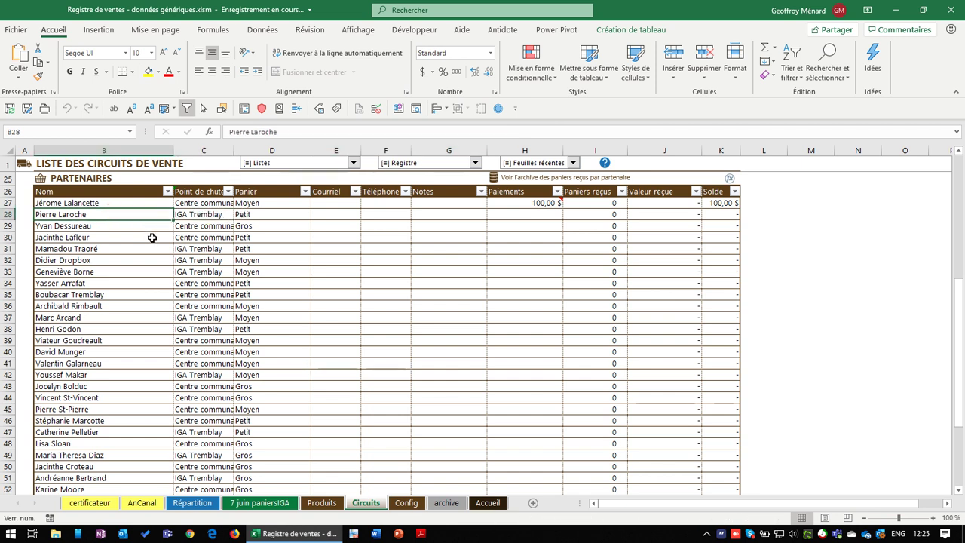
pyautogui.click(117, 261)
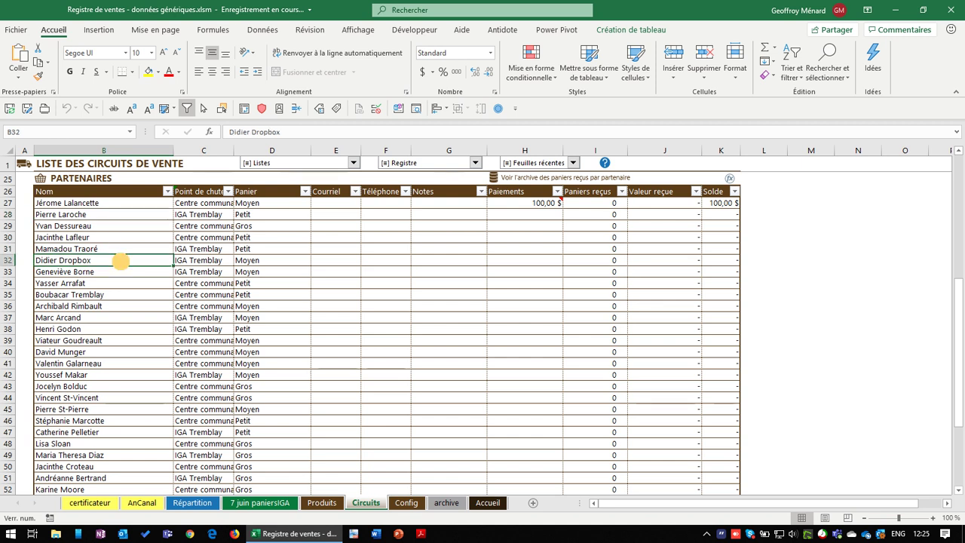
pyautogui.click(260, 502)
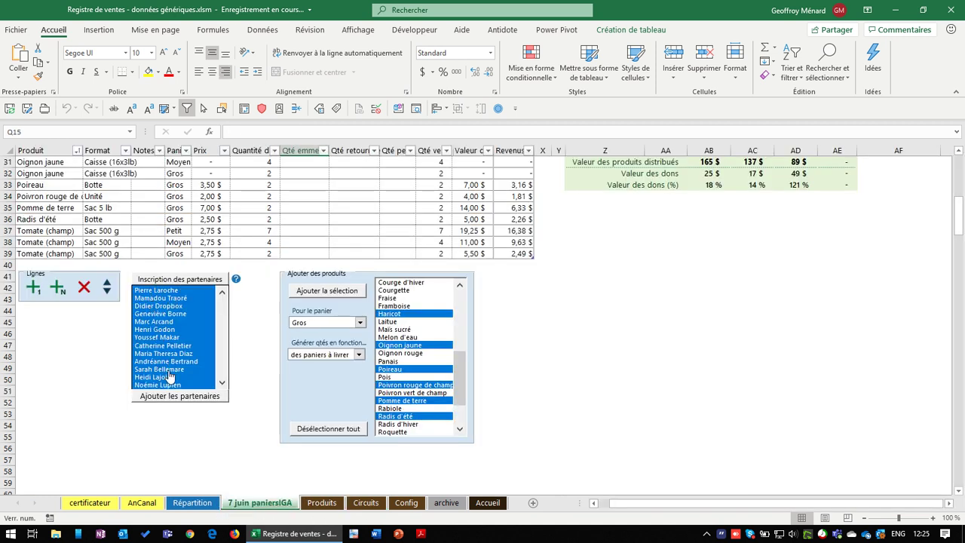
# Add all partners but one to the Partenaire/Valeur table and check their 20 $, 30 $, 40 $ values
pyautogui.click(178, 331)
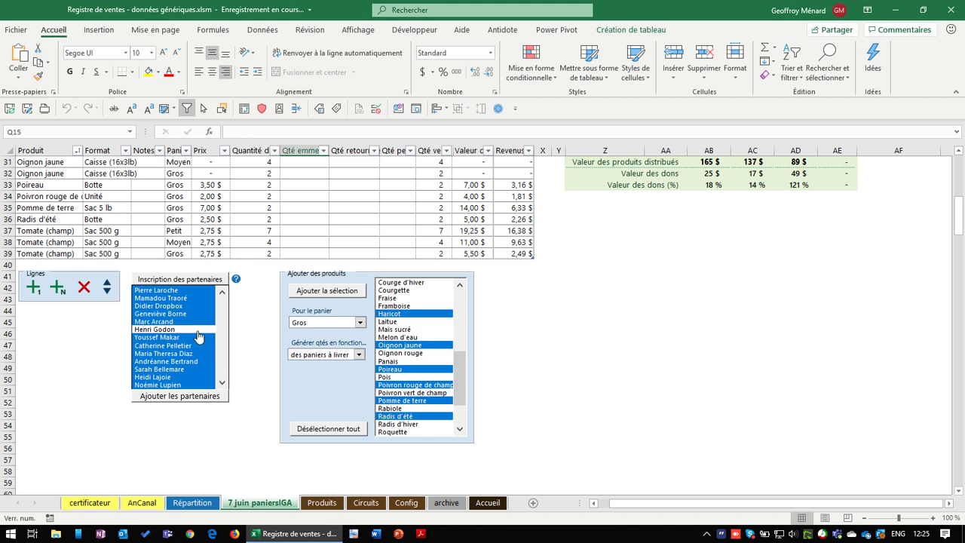
pyautogui.click(190, 406)
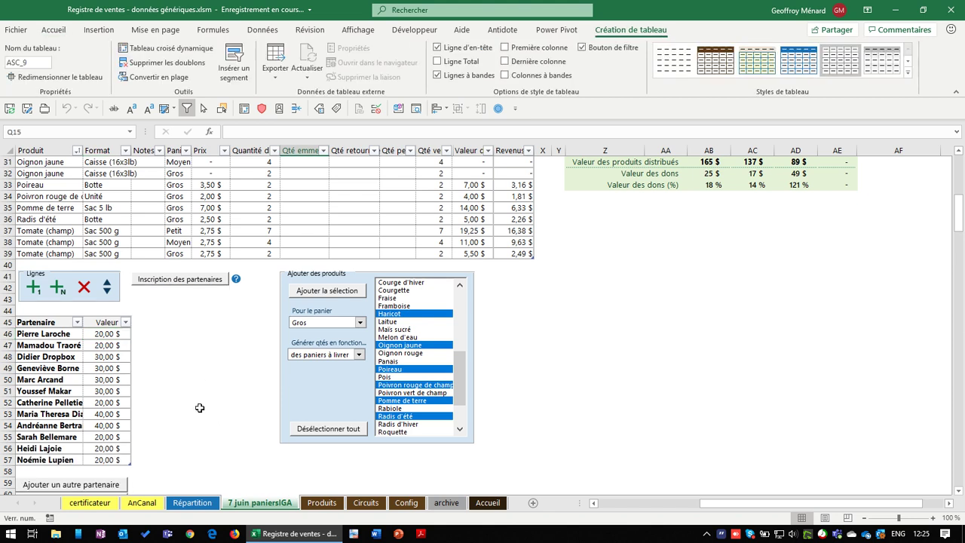
pyautogui.click(105, 333)
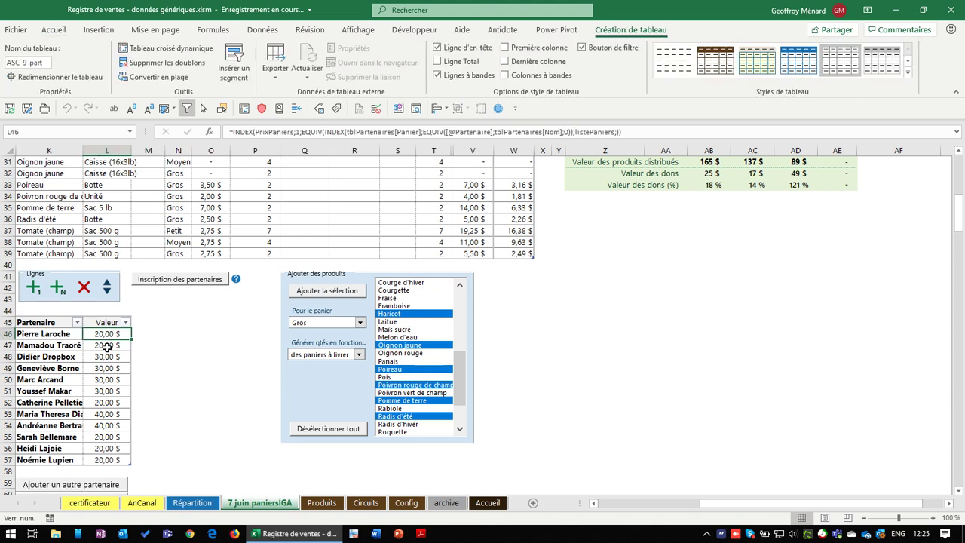
pyautogui.press('Down')
pyautogui.press('Down')
pyautogui.press('Down')
pyautogui.press('Down')
pyautogui.press('Down')
pyautogui.press('Down')
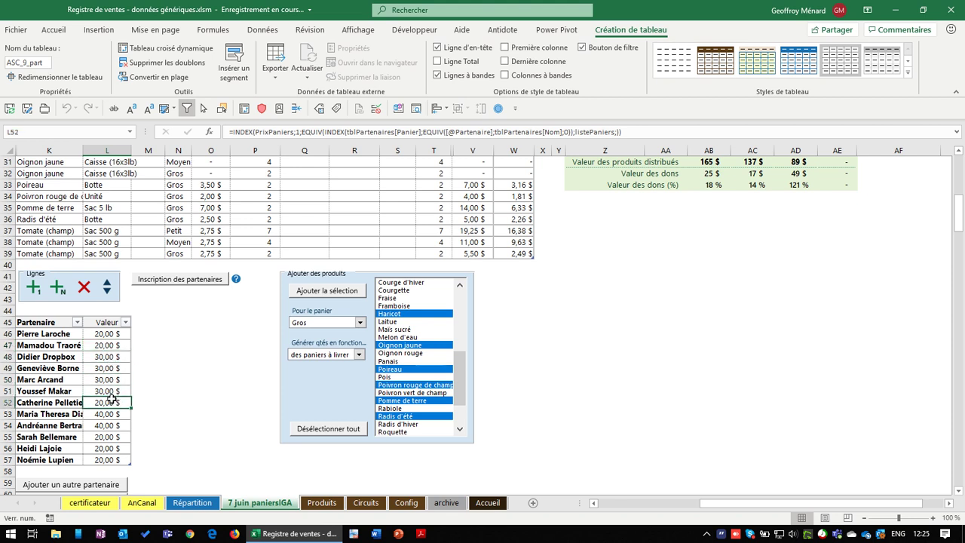
pyautogui.click(120, 338)
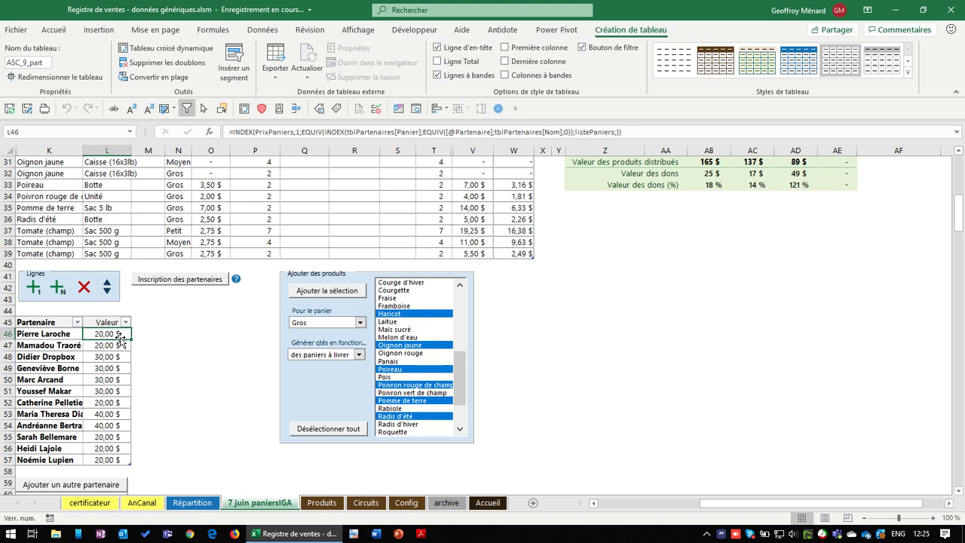
pyautogui.scroll(1, 138, 362)
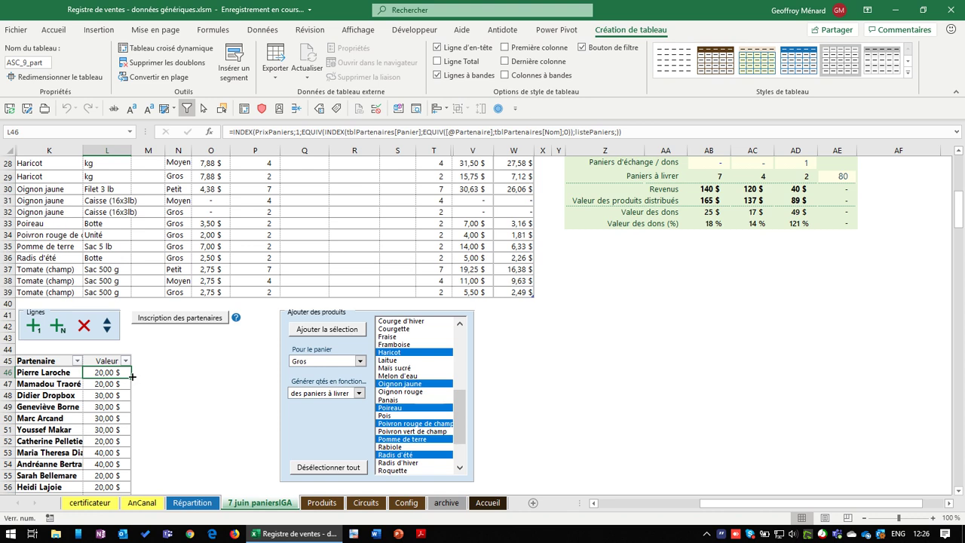
pyautogui.scroll(-4, 131, 377)
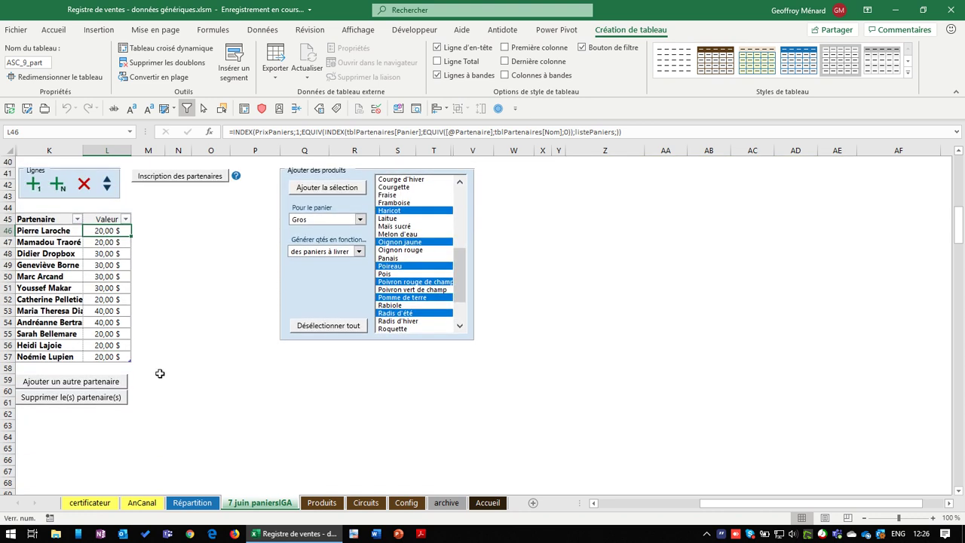
pyautogui.scroll(4, 159, 373)
pyautogui.scroll(-2, 160, 373)
pyautogui.scroll(11, 472, 412)
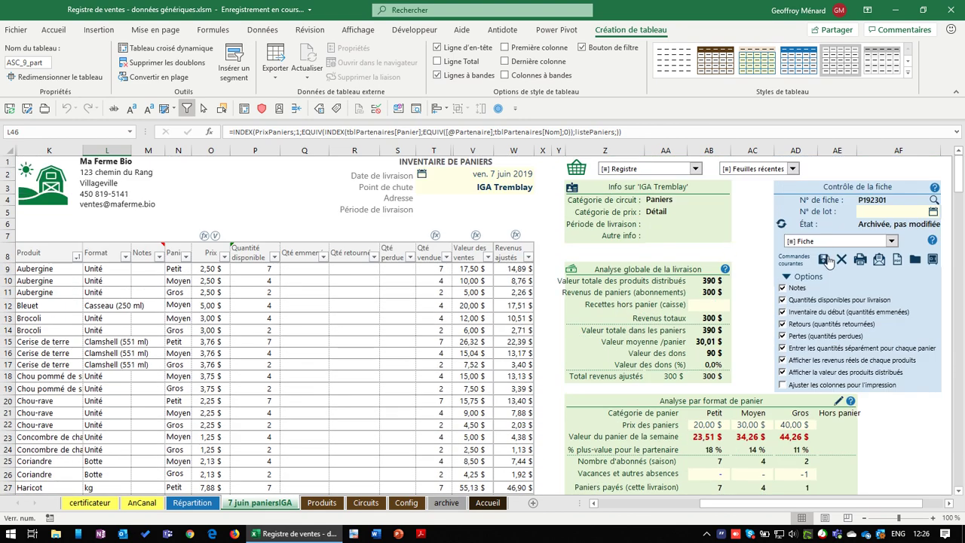
# Save the current delivery sheet record
pyautogui.click(827, 259)
pyautogui.scroll(-3, 321, 355)
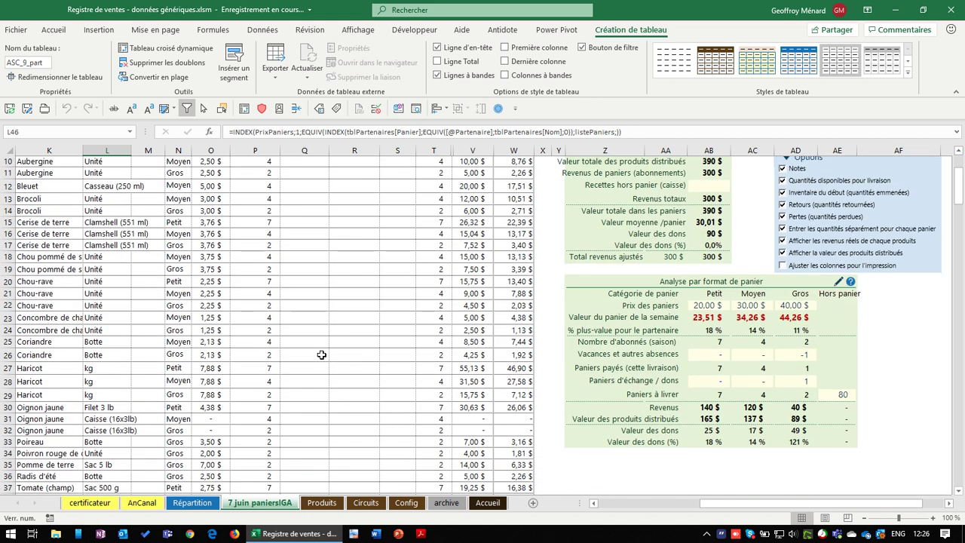
pyautogui.scroll(-7, 321, 355)
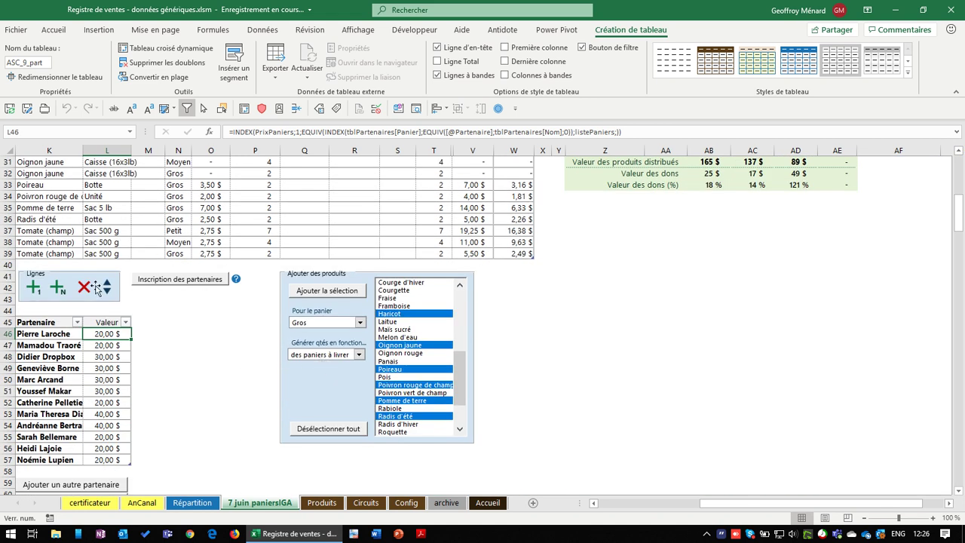
# On Config, tick 'Afficher l'archive des détails sur les points de chute'
pyautogui.click(452, 504)
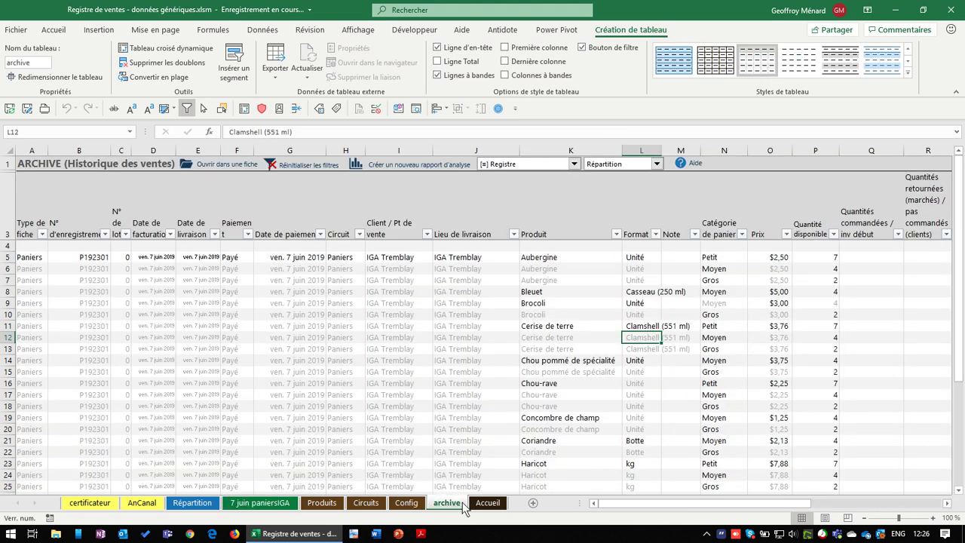
pyautogui.click(407, 503)
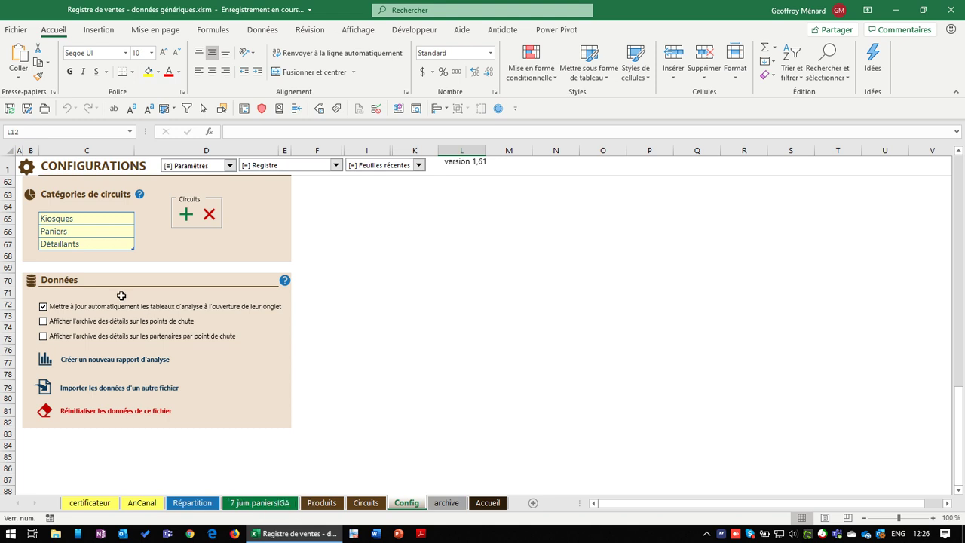
pyautogui.click(160, 322)
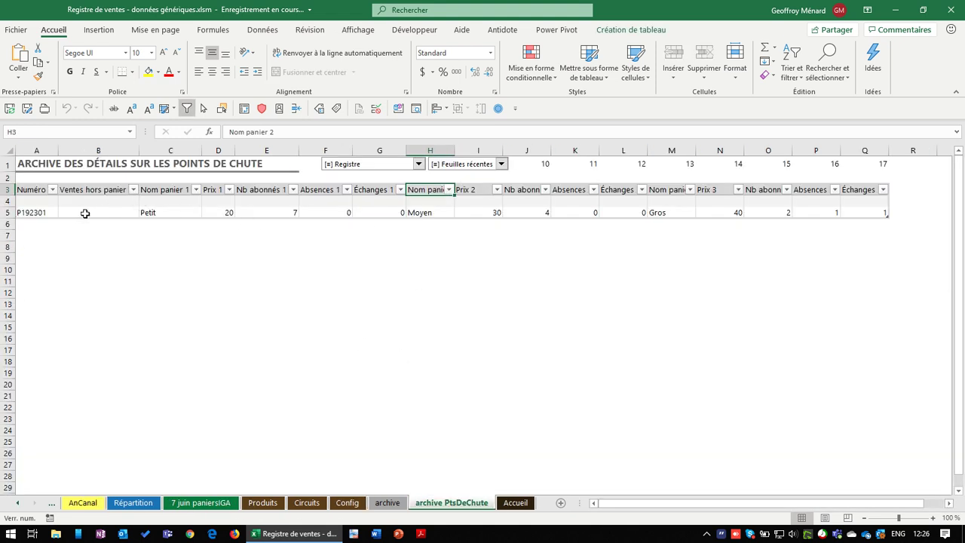
# Inspect the archived Petit basket row: name, price, subscribers, absences and exchanges
pyautogui.click(172, 212)
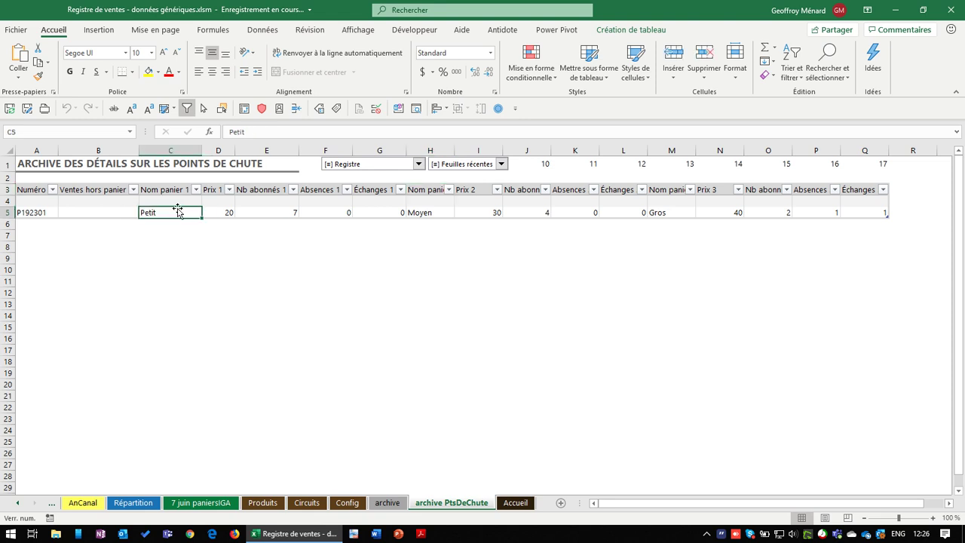
pyautogui.click(218, 212)
pyautogui.click(271, 212)
pyautogui.click(326, 212)
pyautogui.click(381, 212)
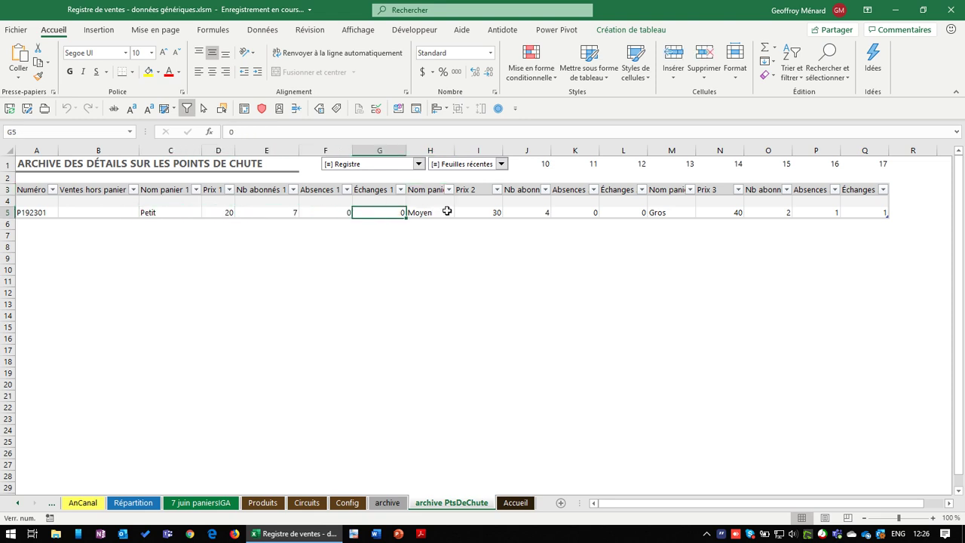
# Select the basket-format analysis table on the 7 juin paniersIGA sheet
pyautogui.click(201, 502)
pyautogui.scroll(6, 640, 377)
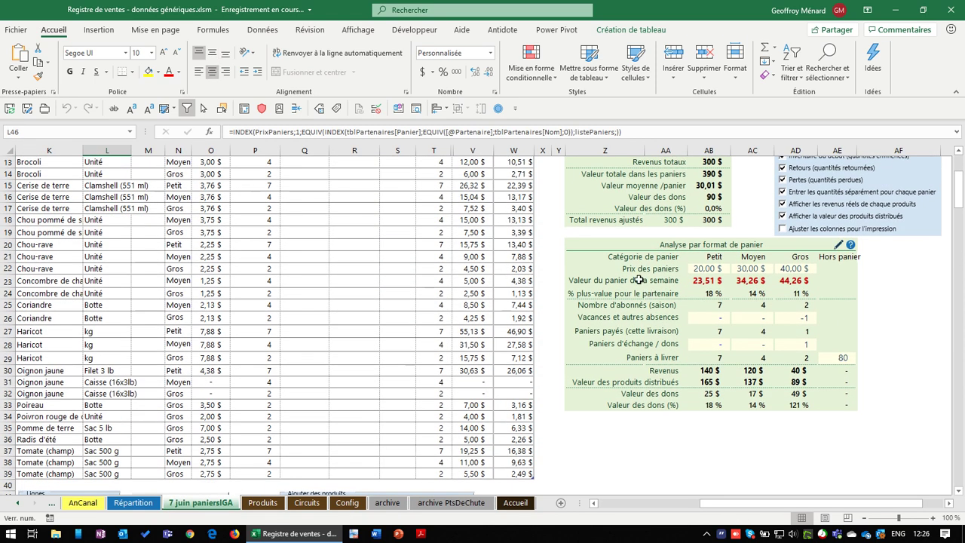
pyautogui.moveTo(620, 256); pyautogui.dragTo(639, 280)
pyautogui.moveTo(795, 339); pyautogui.dragTo(845, 408)
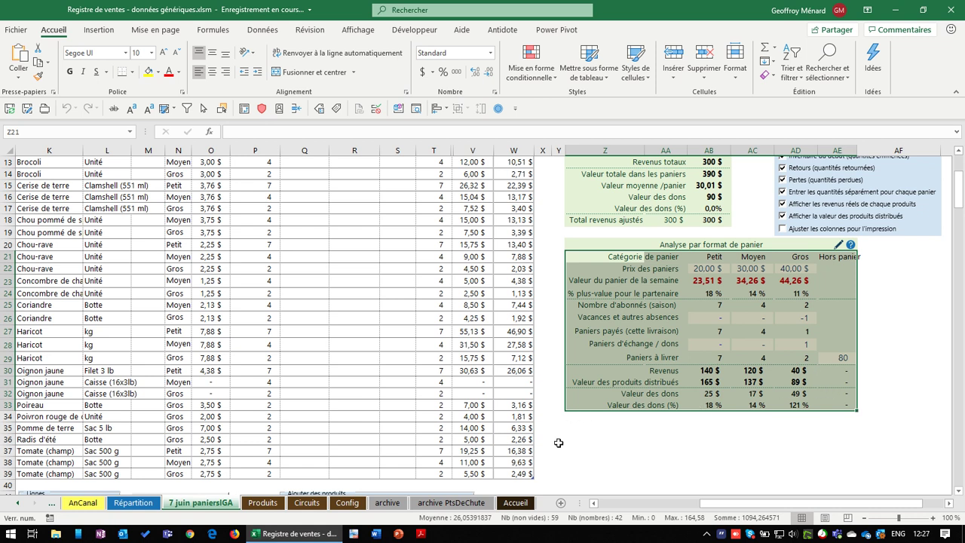
# Save the workbook from archive PtsDeChute and return to the Config sheet
pyautogui.click(465, 509)
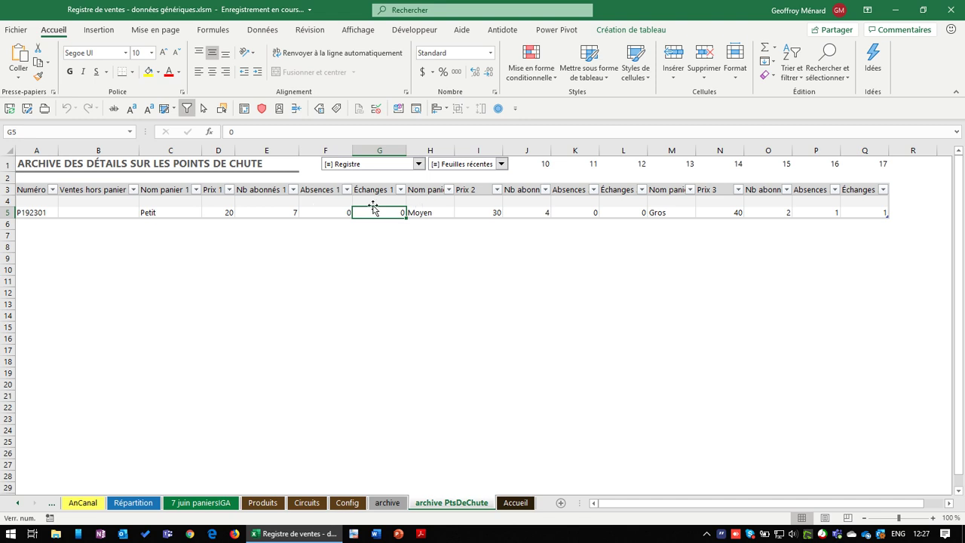
pyautogui.click(402, 201)
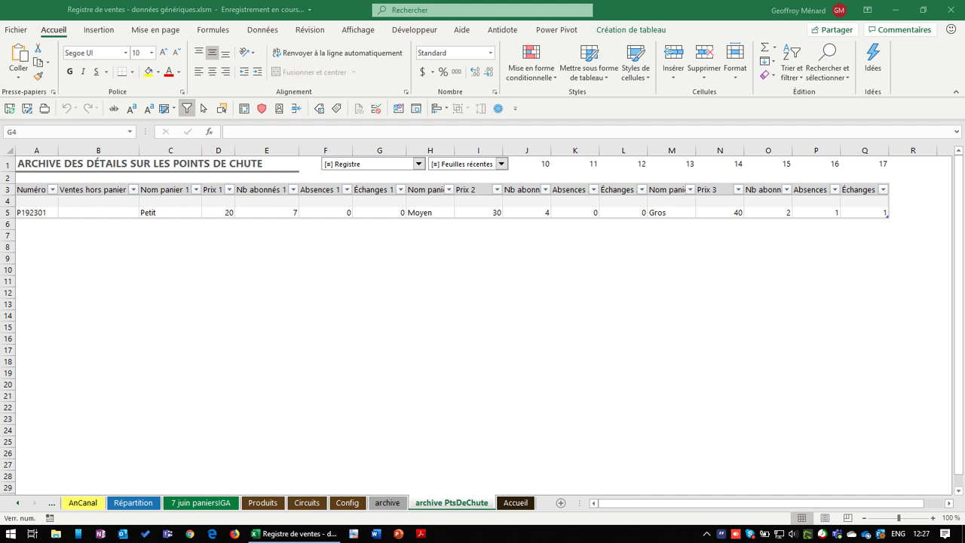
pyautogui.press('ctrl')
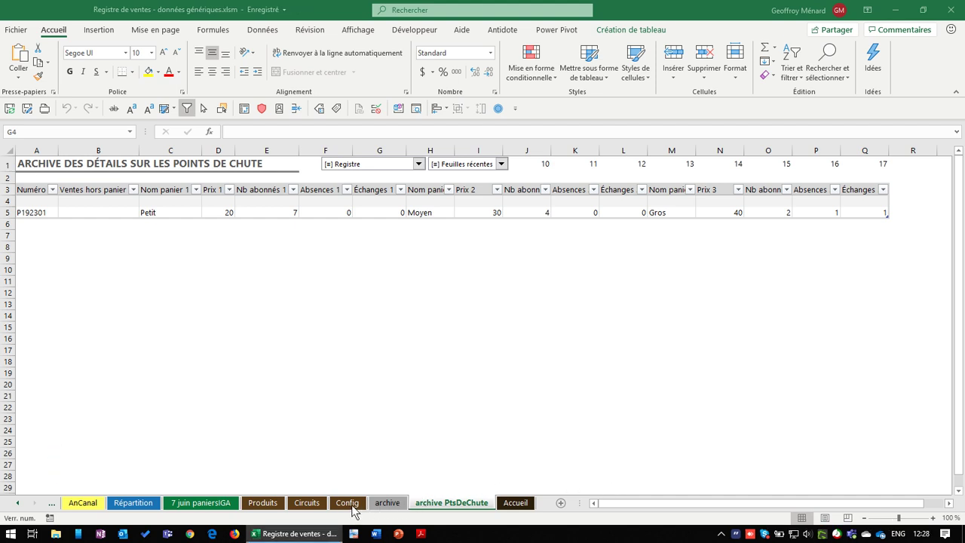
pyautogui.click(347, 503)
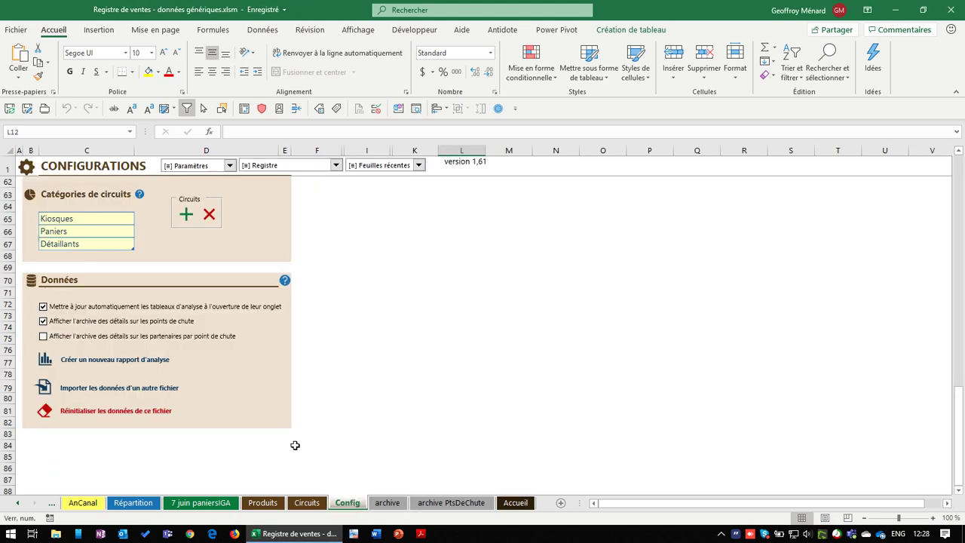
# Tick 'Afficher l'archive des détails sur les partenaires par point de chute', then return to 7 juin paniersIGA
pyautogui.click(116, 337)
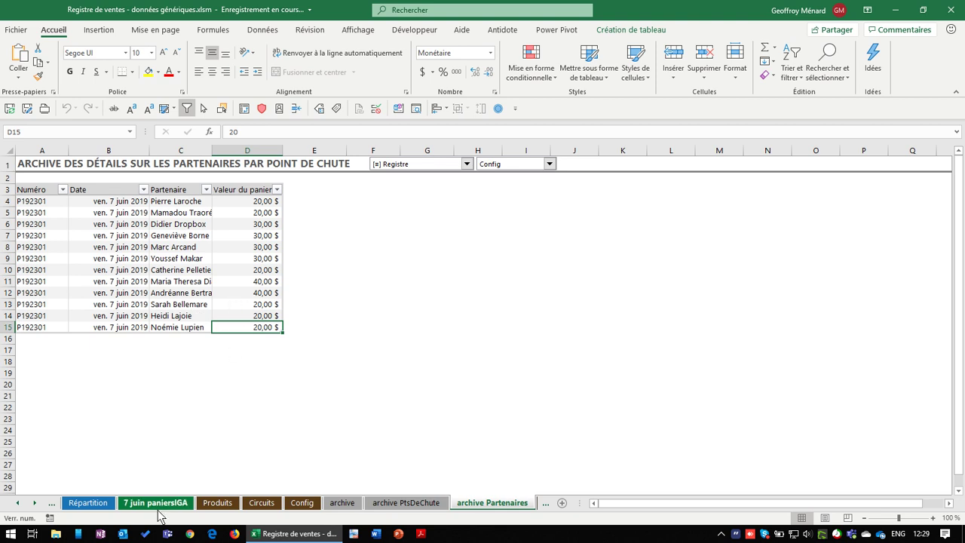
pyautogui.click(160, 505)
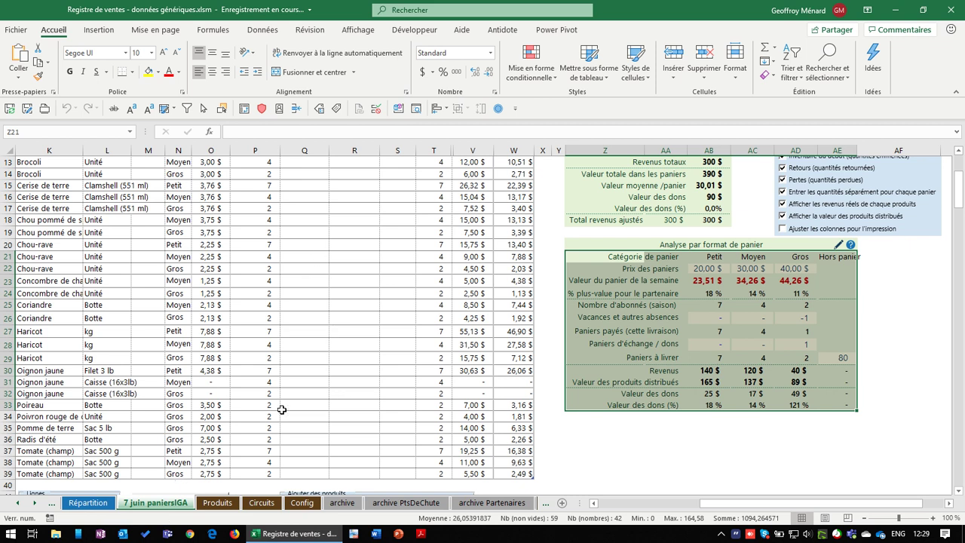
pyautogui.click(355, 448)
pyautogui.scroll(-7, 355, 449)
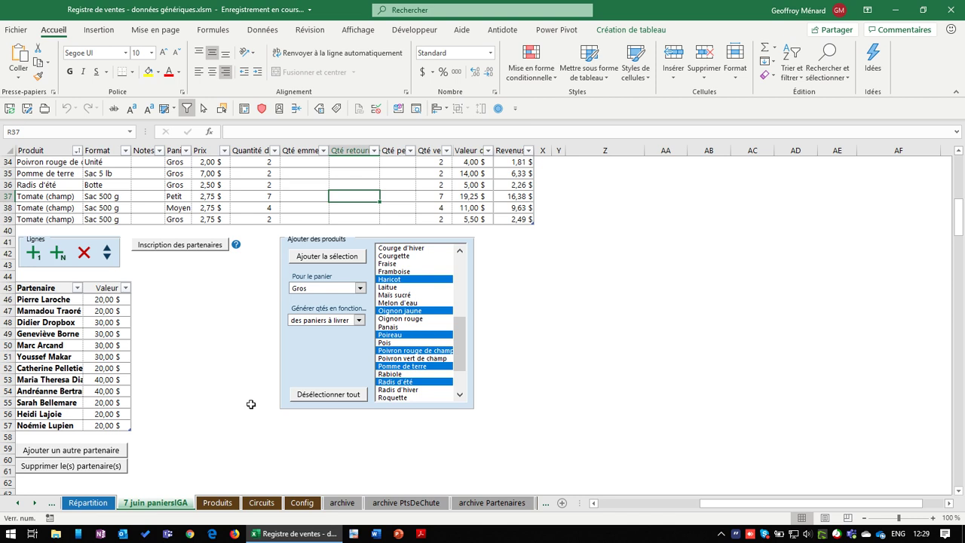
pyautogui.click(117, 301)
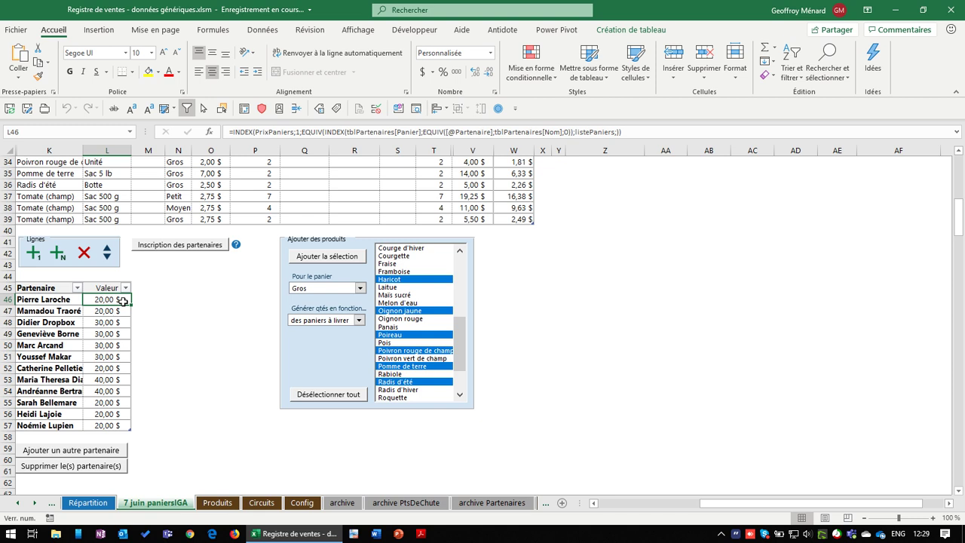
# Enter partner basket values 22,35, 15, 28, 24, 35 and 18 in L46:L51
pyautogui.write('22,35')
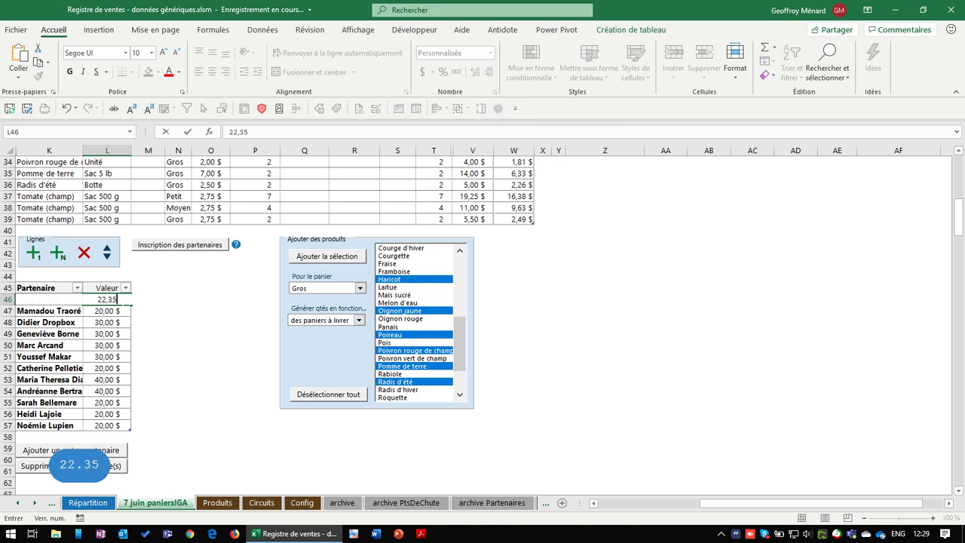
pyautogui.press('Return')
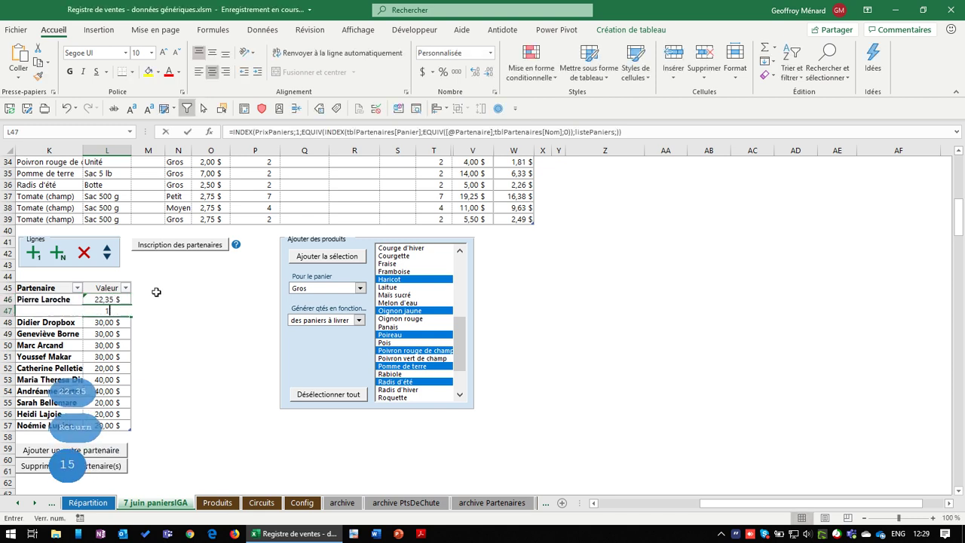
pyautogui.write('15')
pyautogui.press('Return')
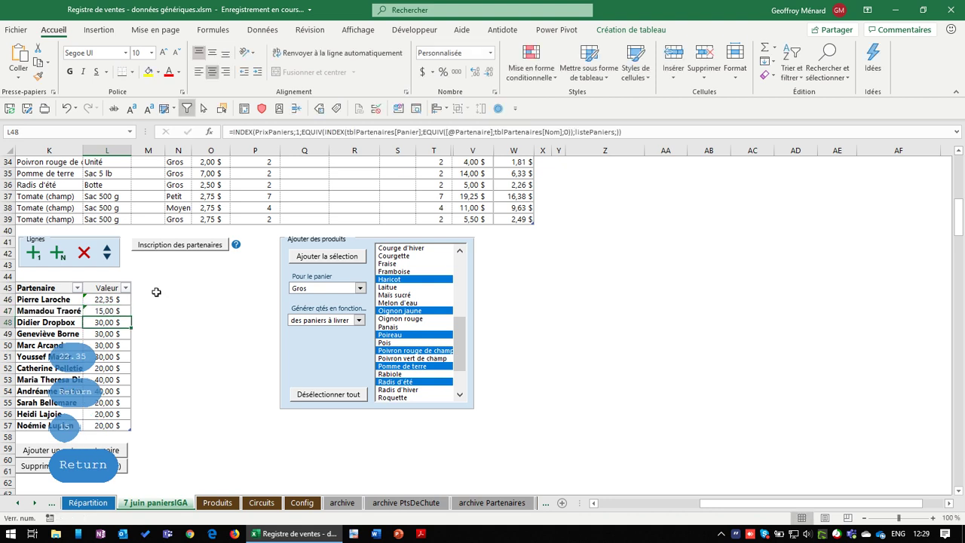
pyautogui.write('28')
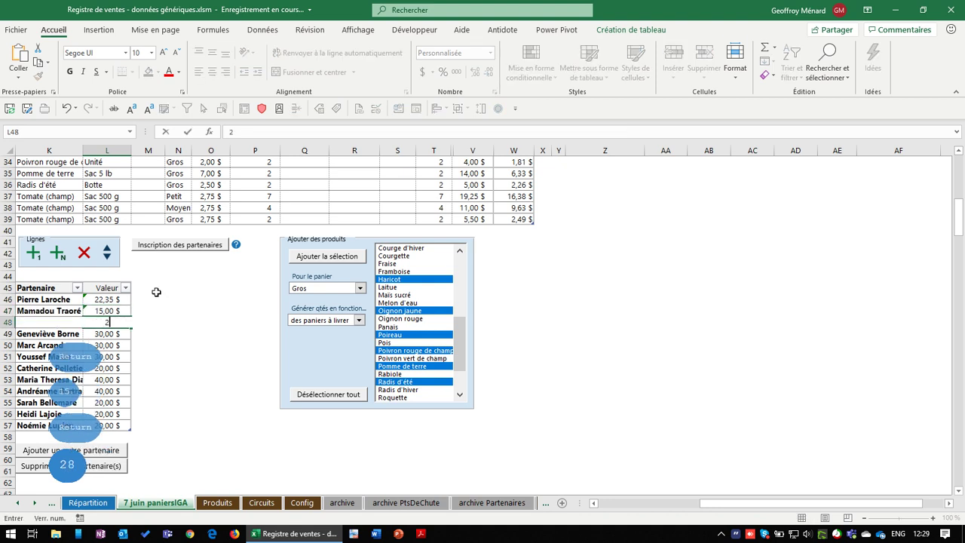
pyautogui.press('Return')
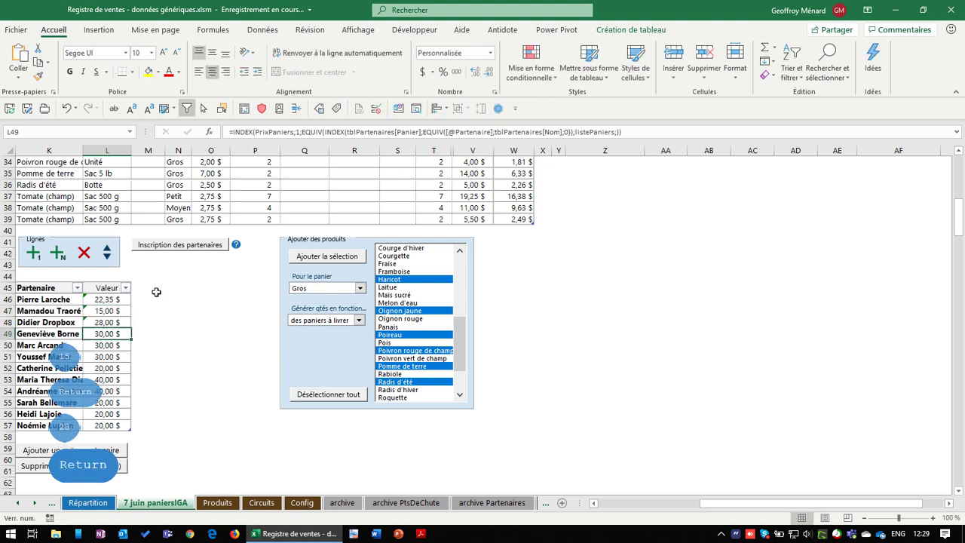
pyautogui.write('24')
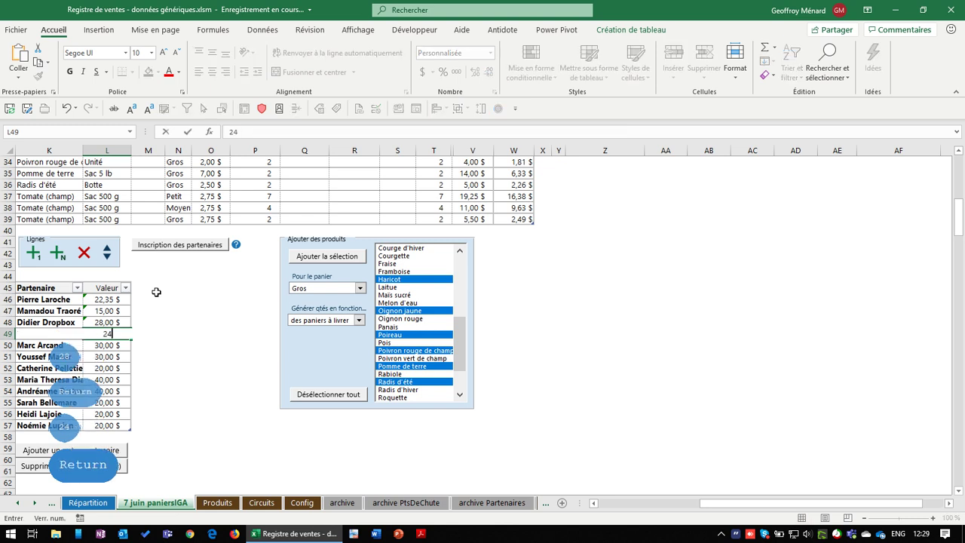
pyautogui.press('Return')
pyautogui.write('35')
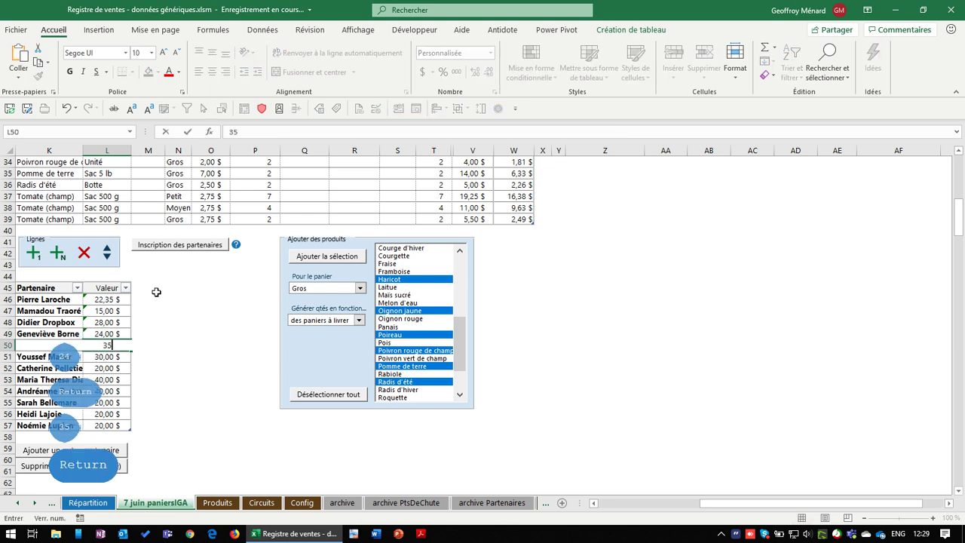
pyautogui.press('Return')
pyautogui.write('18')
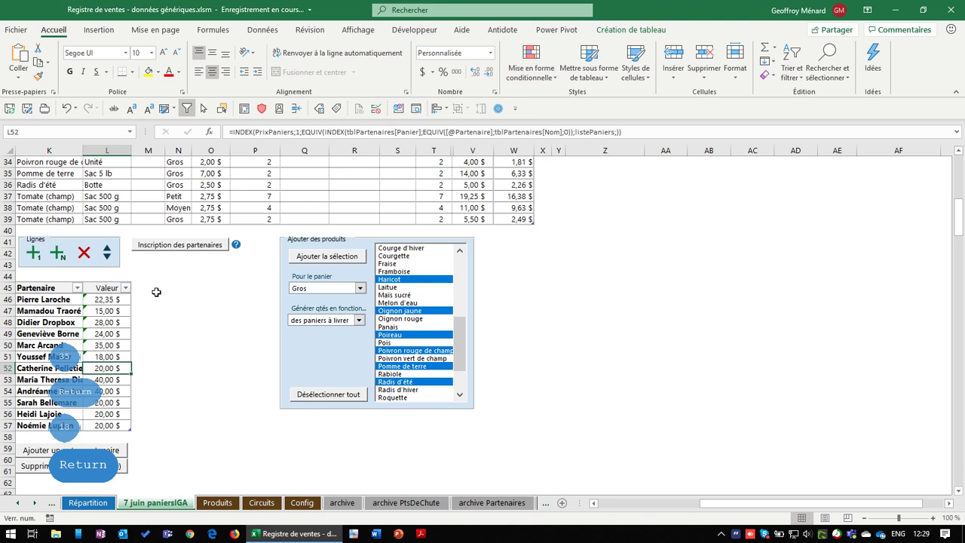
pyautogui.press('Down')
pyautogui.press('Down')
pyautogui.press('Down')
pyautogui.press('Down')
pyautogui.press('Down')
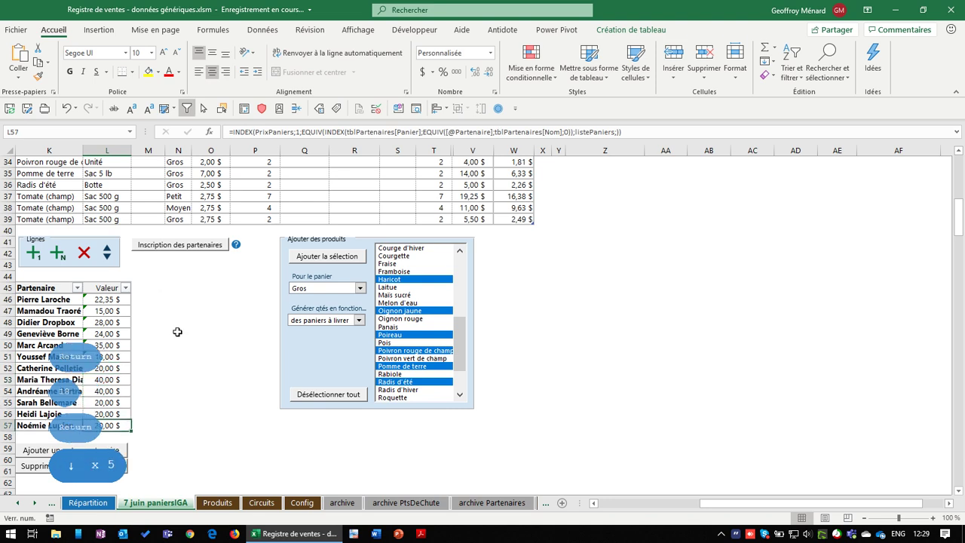
# Save the delivery sheet record from the options panel
pyautogui.scroll(10, 777, 380)
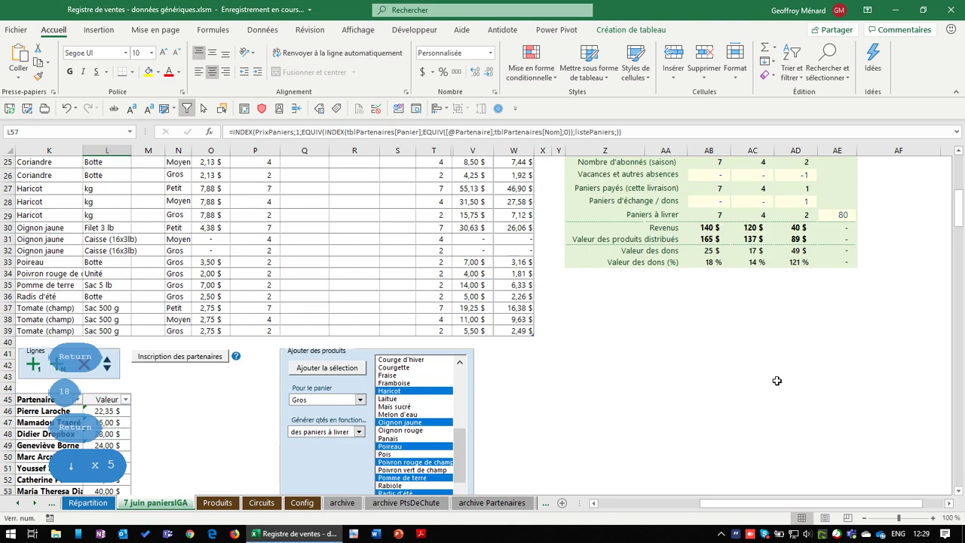
pyautogui.scroll(-1, 763, 322)
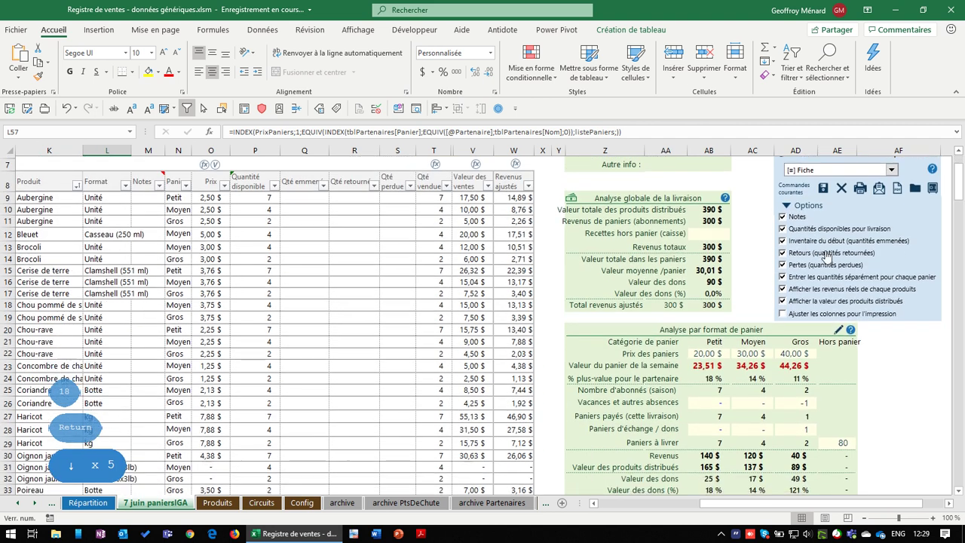
pyautogui.click(824, 186)
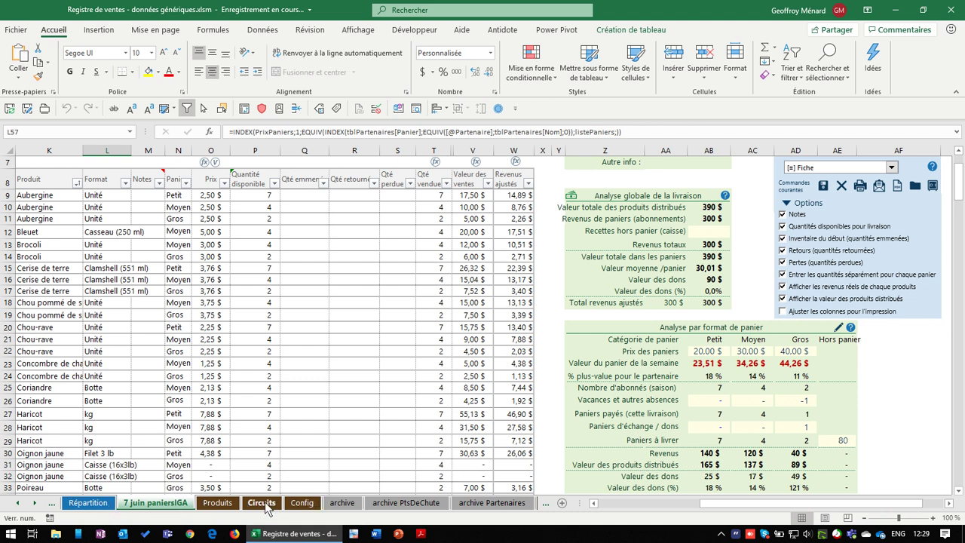
# On the Circuits sheet, fill the 100,00 $ payment down for every partner
pyautogui.click(262, 503)
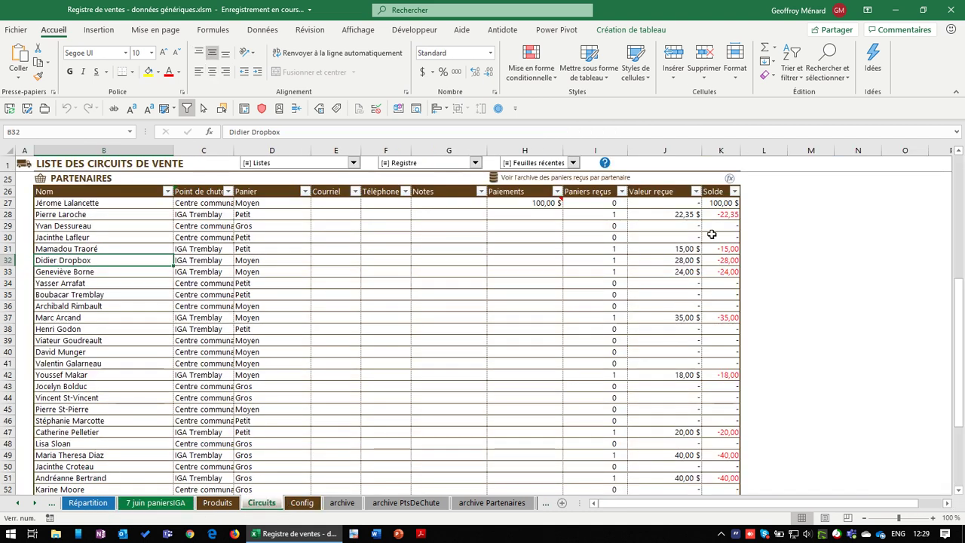
pyautogui.click(554, 205)
pyautogui.moveTo(562, 209); pyautogui.dragTo(555, 483)
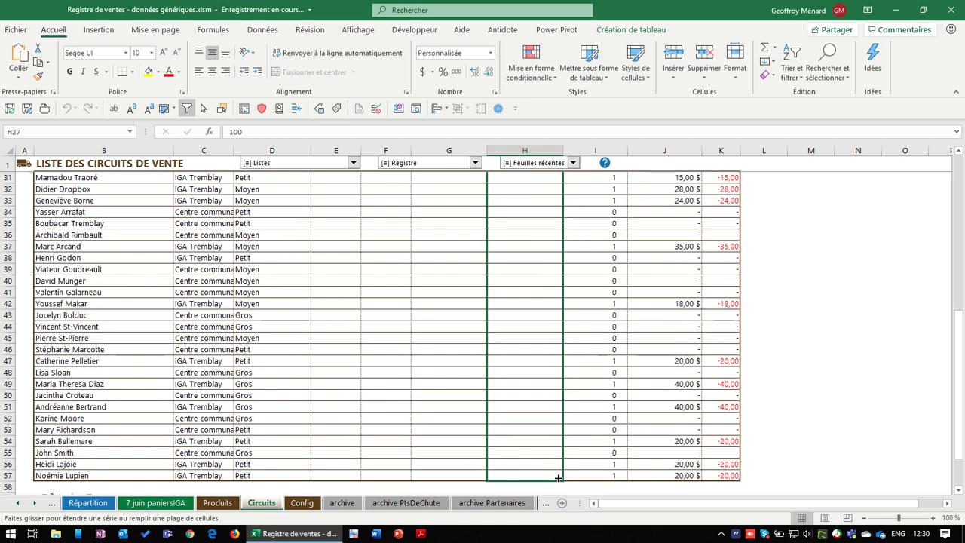
pyautogui.scroll(5, 670, 440)
pyautogui.scroll(-2, 670, 440)
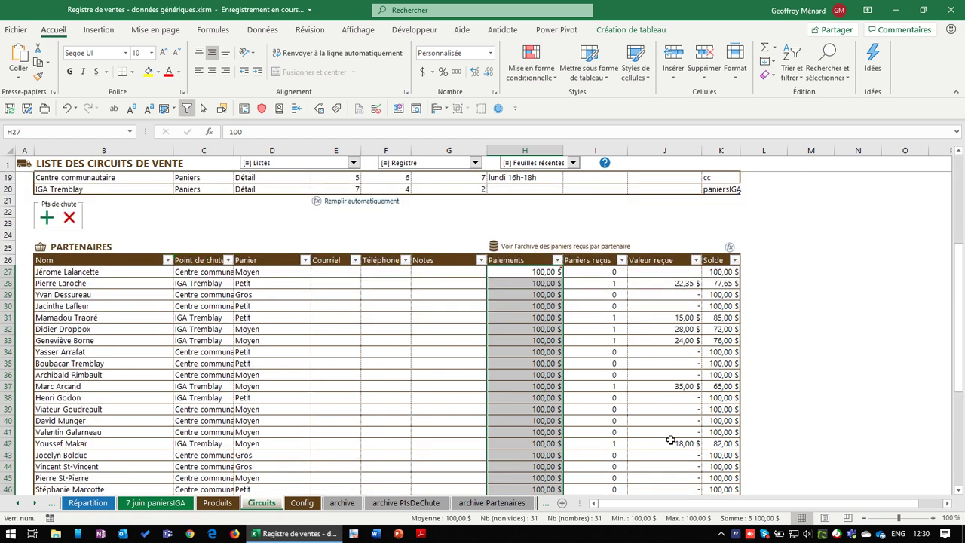
pyautogui.click(683, 283)
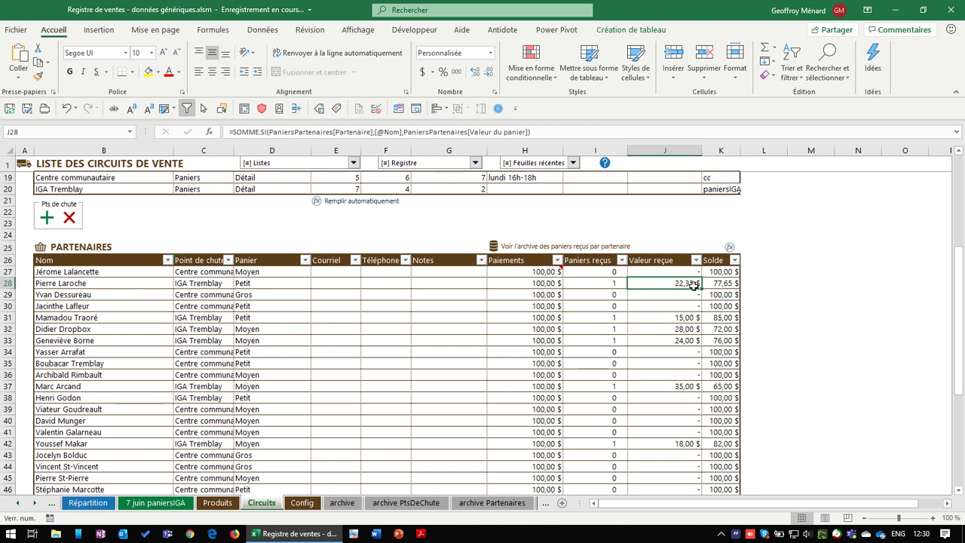
pyautogui.click(725, 283)
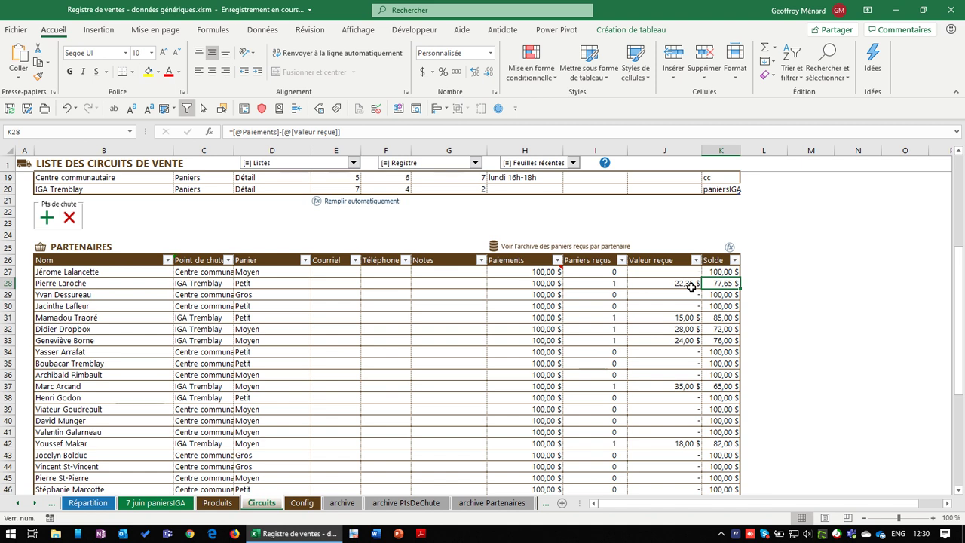
pyautogui.scroll(-4, 646, 296)
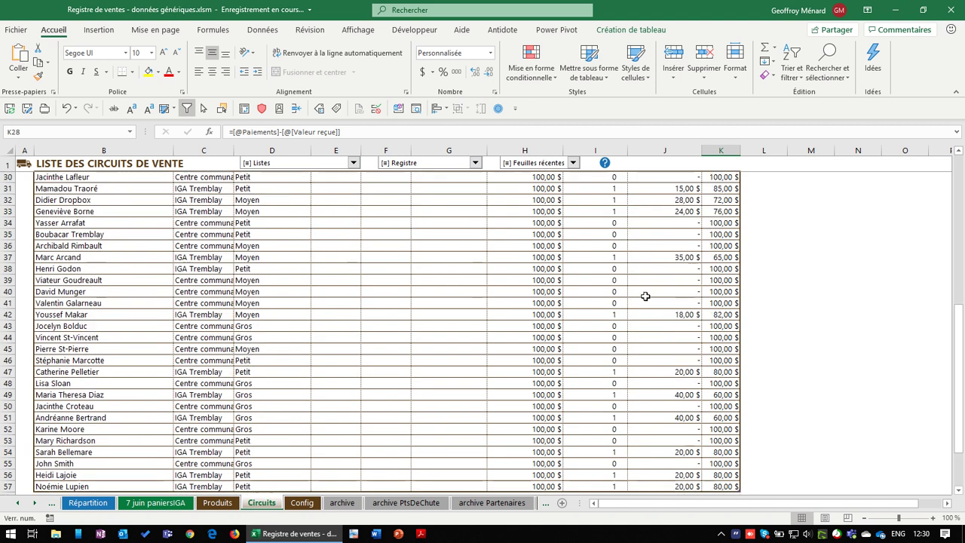
pyautogui.scroll(-1, 645, 296)
pyautogui.scroll(1, 570, 309)
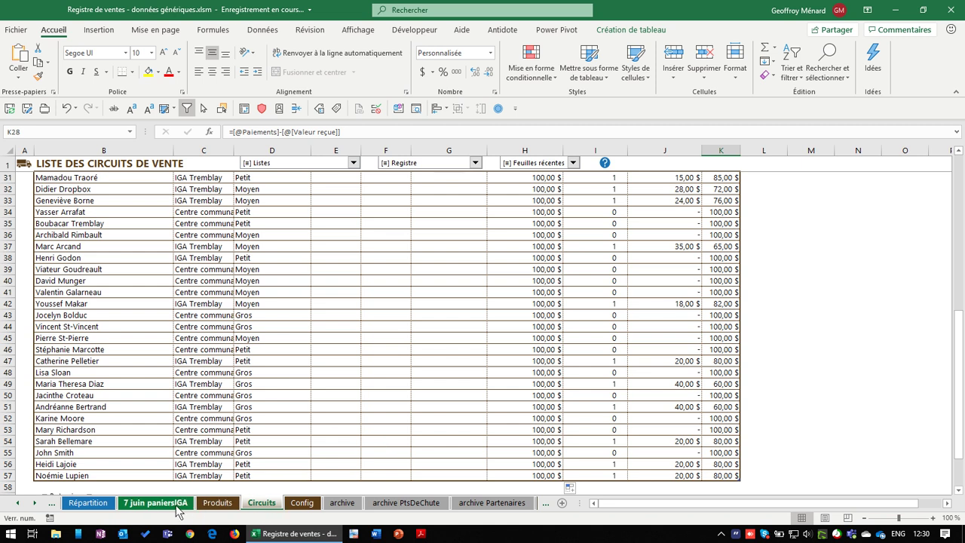
# On 7 juin paniersIGA, read the Hors panier notes in AE21 and AE29 (80 baskets)
pyautogui.click(177, 507)
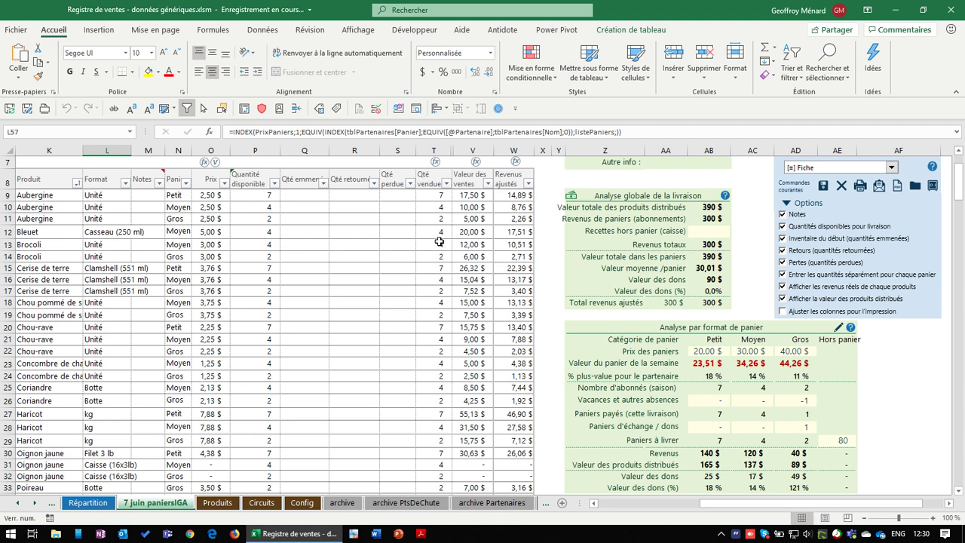
pyautogui.scroll(-1, 176, 422)
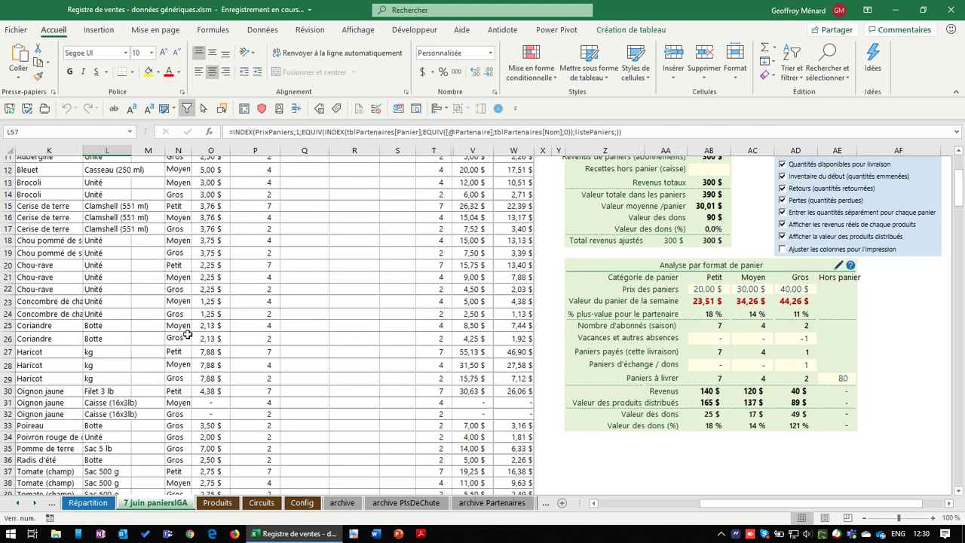
pyautogui.scroll(1, 181, 452)
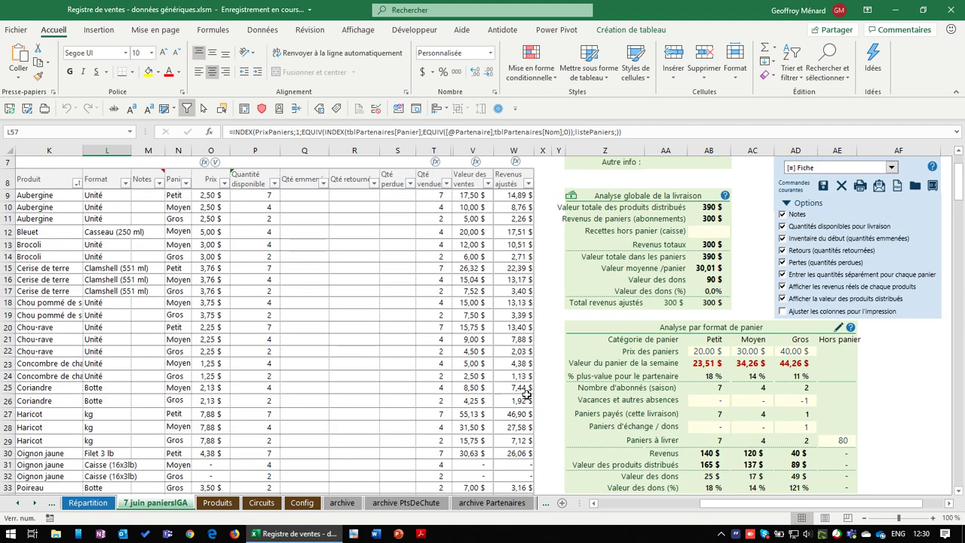
pyautogui.click(845, 339)
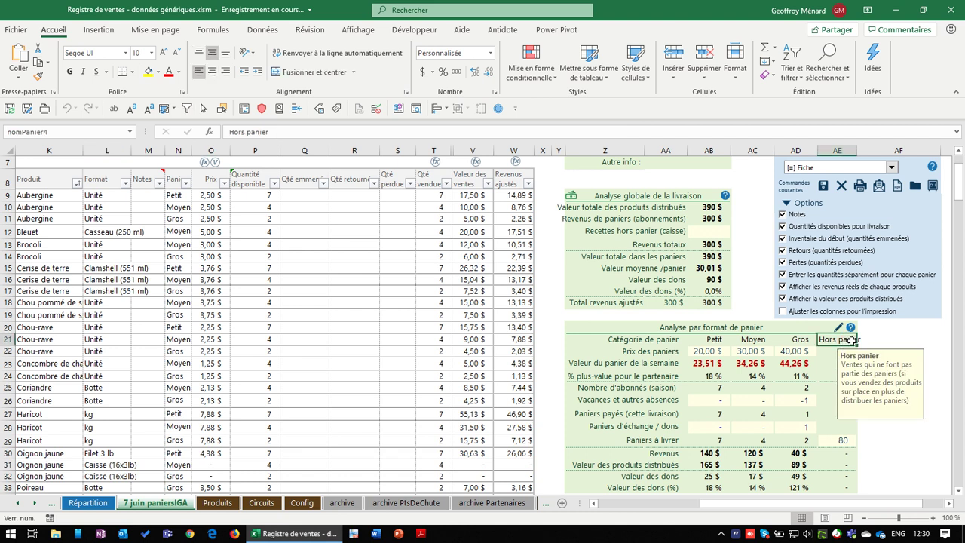
pyautogui.click(846, 441)
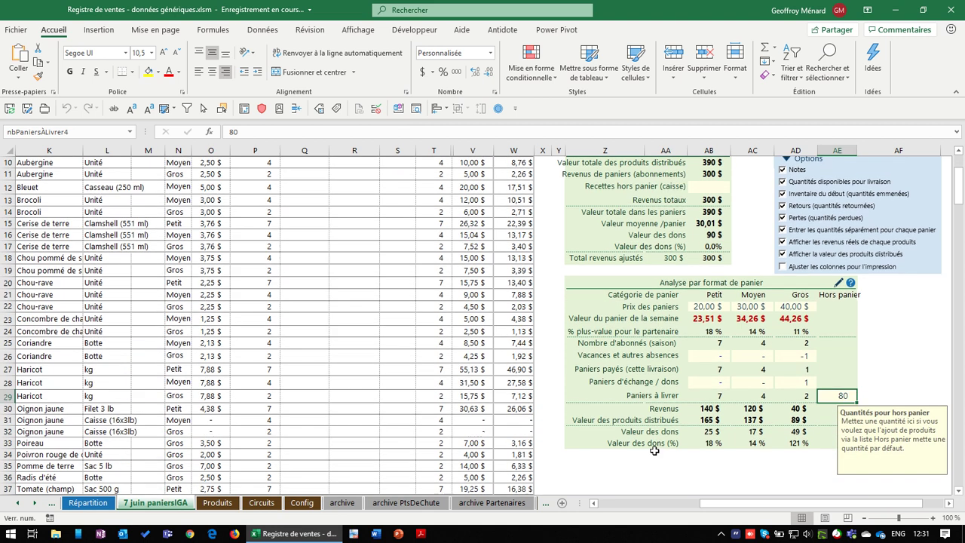
# Set the Hors panier baskets-to-deliver quantity in AE29 to 20
pyautogui.scroll(-1, 630, 454)
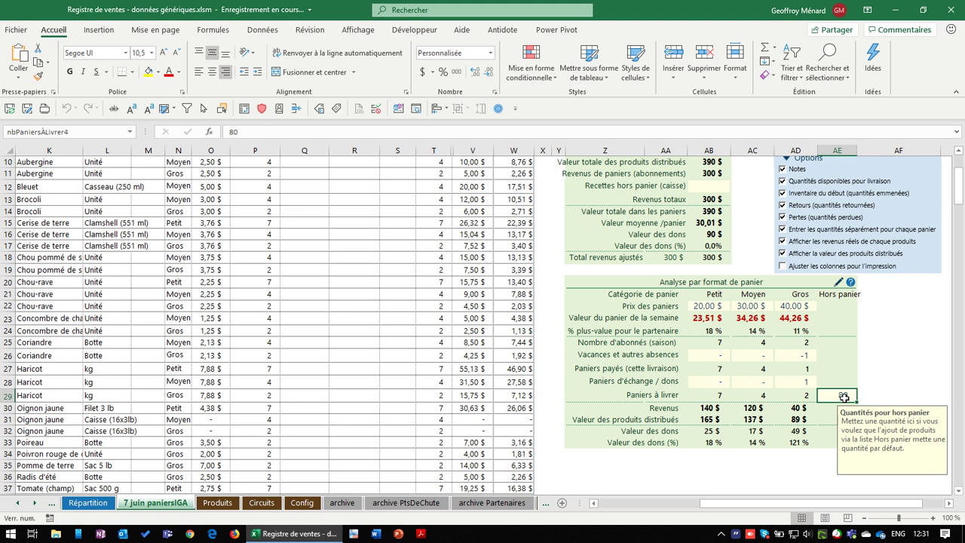
pyautogui.write('20')
pyautogui.press('Return')
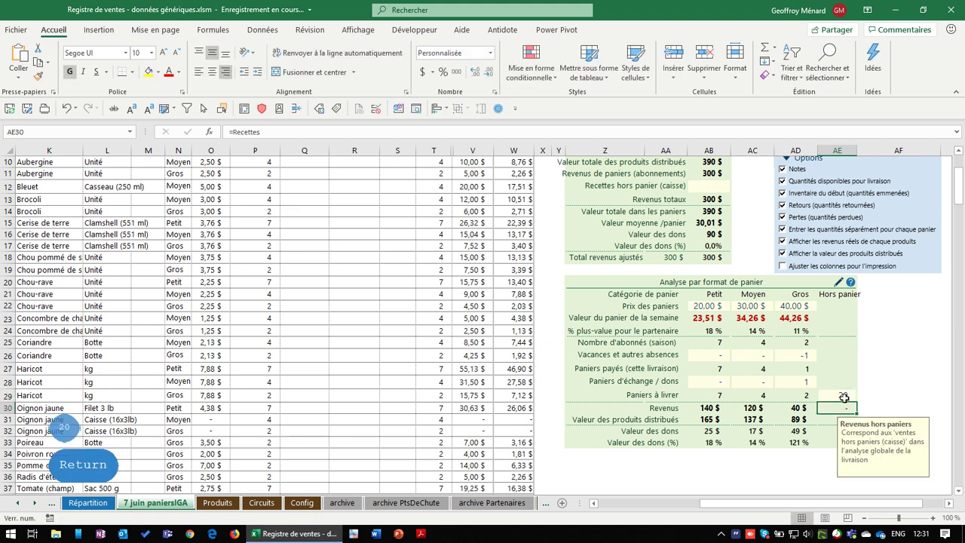
pyautogui.click(844, 396)
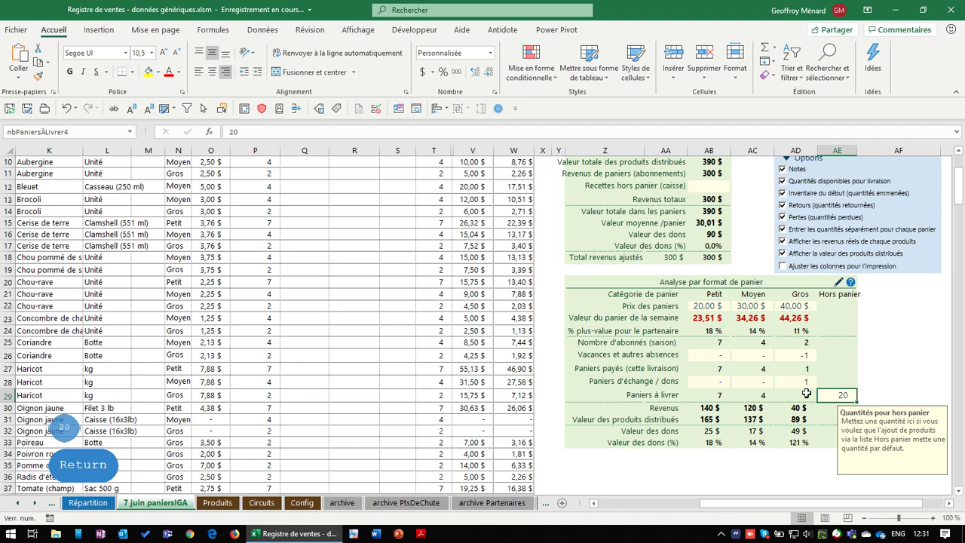
# In Ajouter des produits, set Pour le panier to Hors panier
pyautogui.scroll(-7, 585, 387)
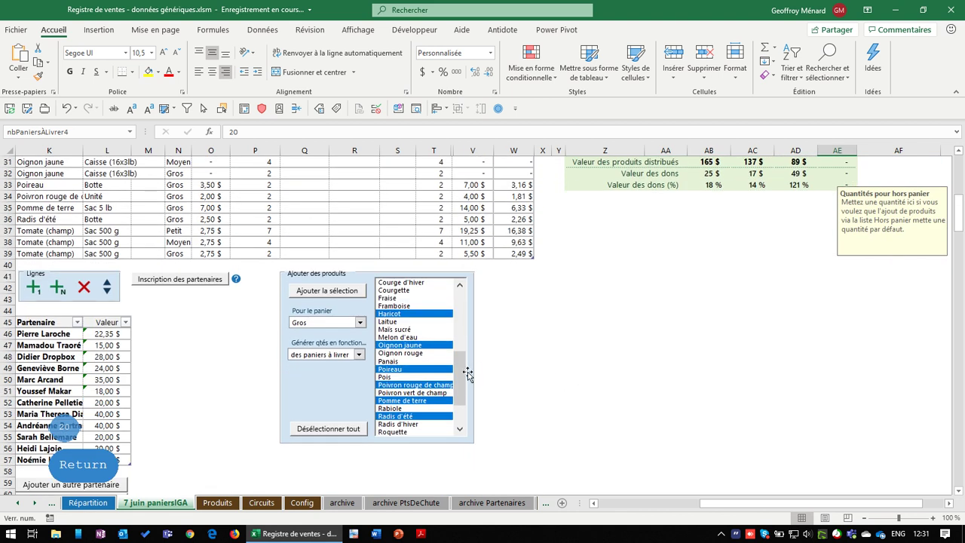
pyautogui.scroll(6, 465, 370)
pyautogui.scroll(-6, 469, 419)
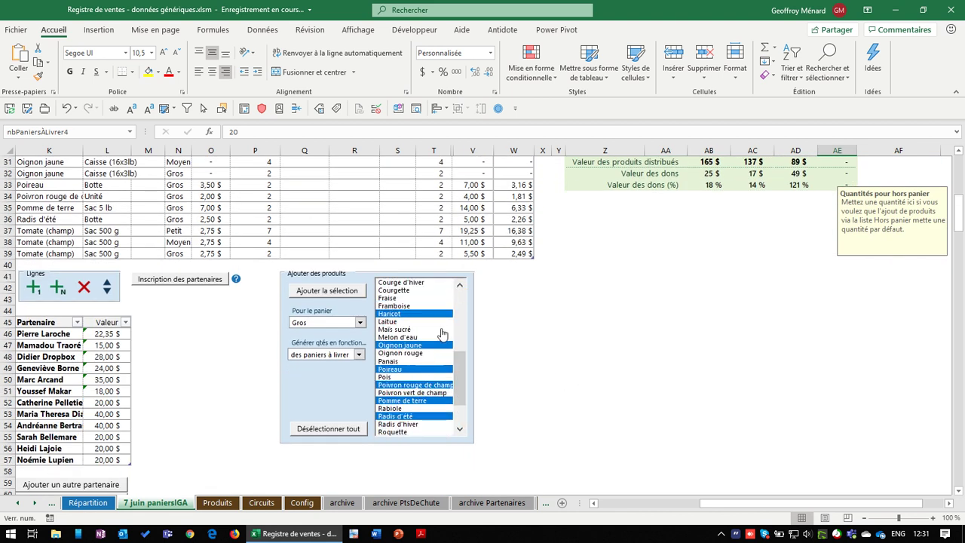
pyautogui.click(359, 323)
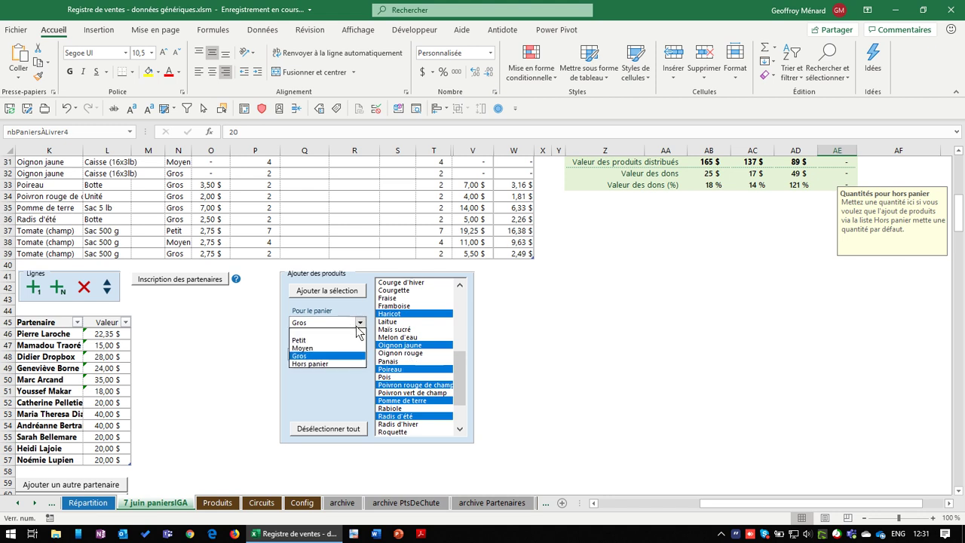
pyautogui.click(344, 364)
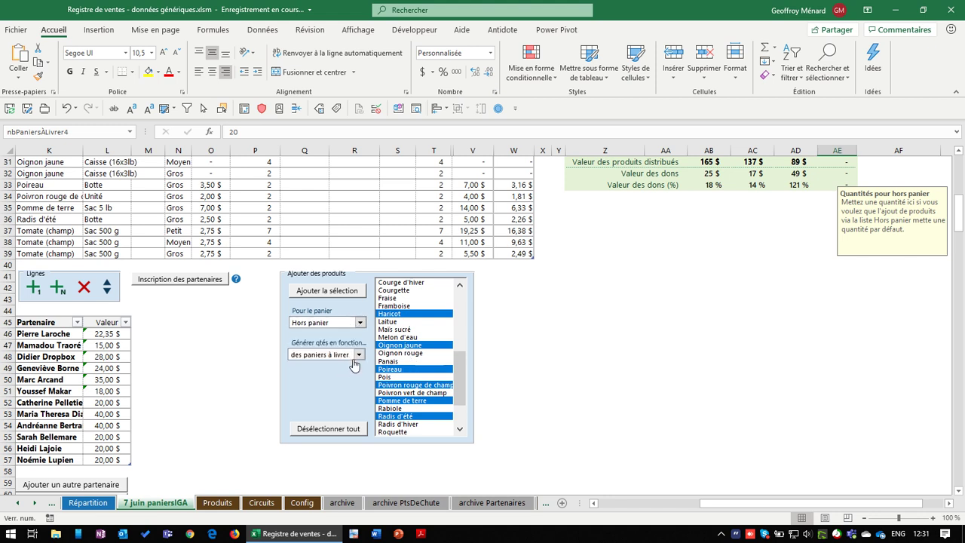
pyautogui.click(359, 356)
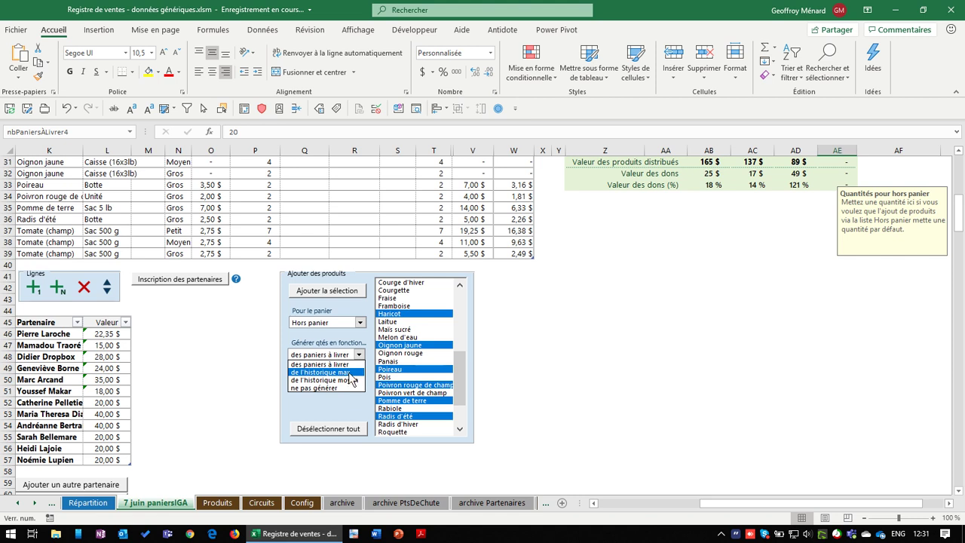
pyautogui.click(352, 373)
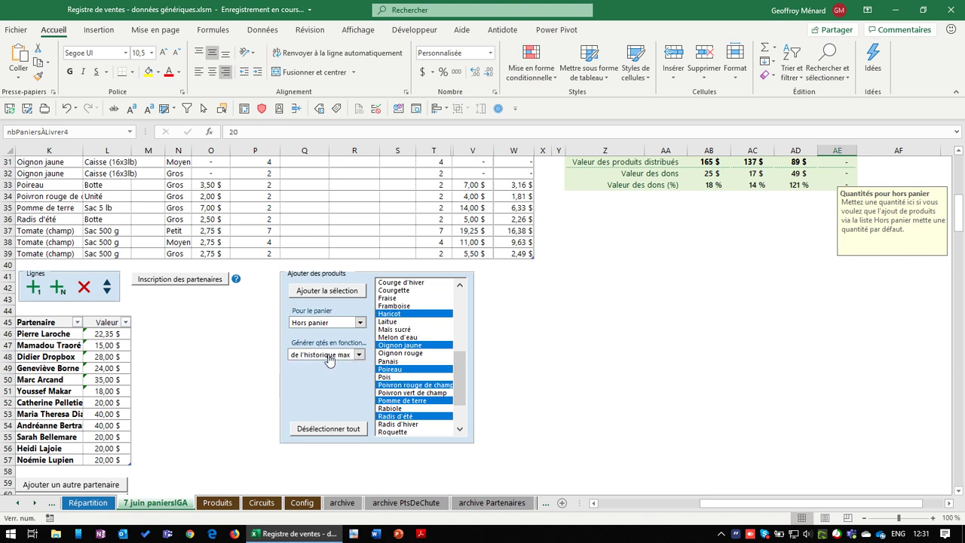
pyautogui.click(357, 355)
pyautogui.click(356, 359)
# Set Générer qtés to des paniers à livrer instead of the historical maximum
pyautogui.scroll(3, 211, 264)
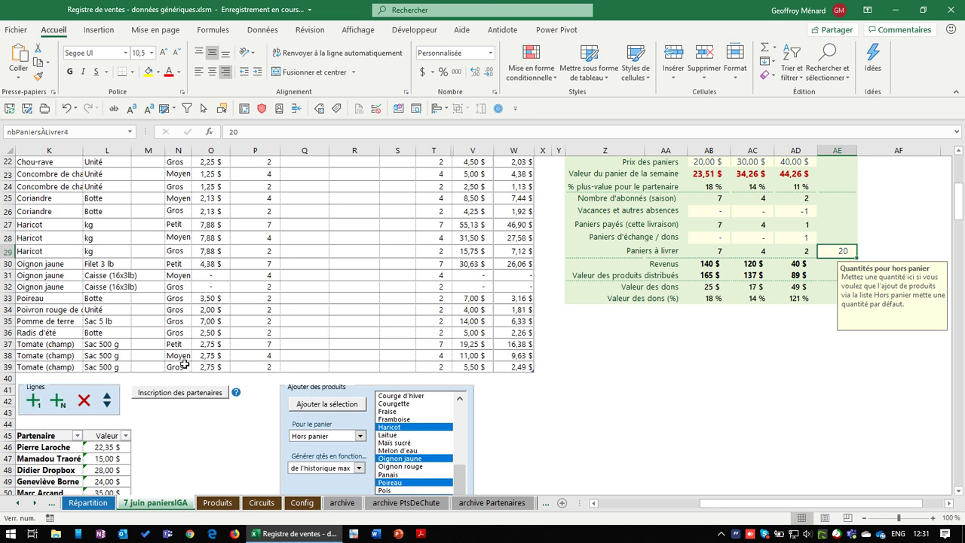
pyautogui.click(184, 365)
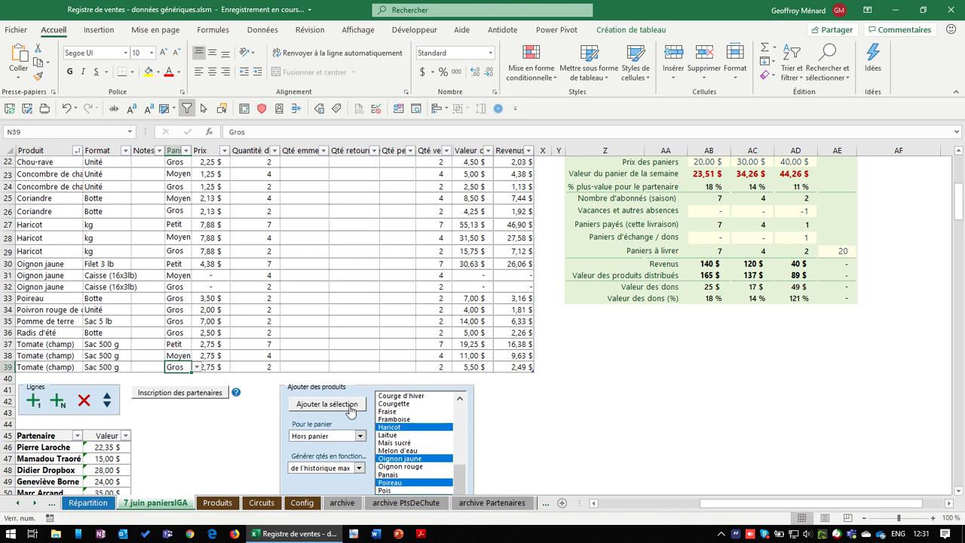
pyautogui.click(358, 468)
pyautogui.click(329, 477)
pyautogui.click(832, 249)
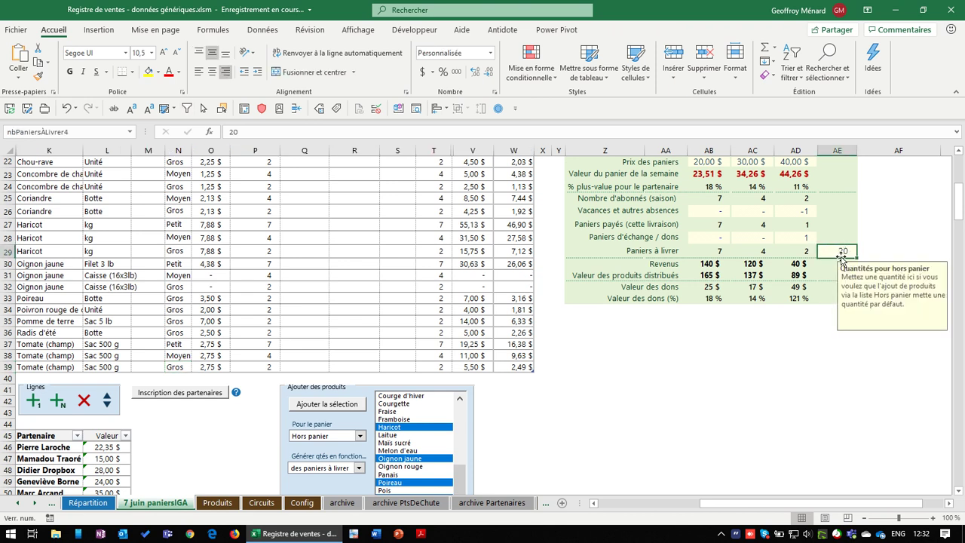
# Add the selected products as Hors panier rows at quantity 20
pyautogui.click(347, 405)
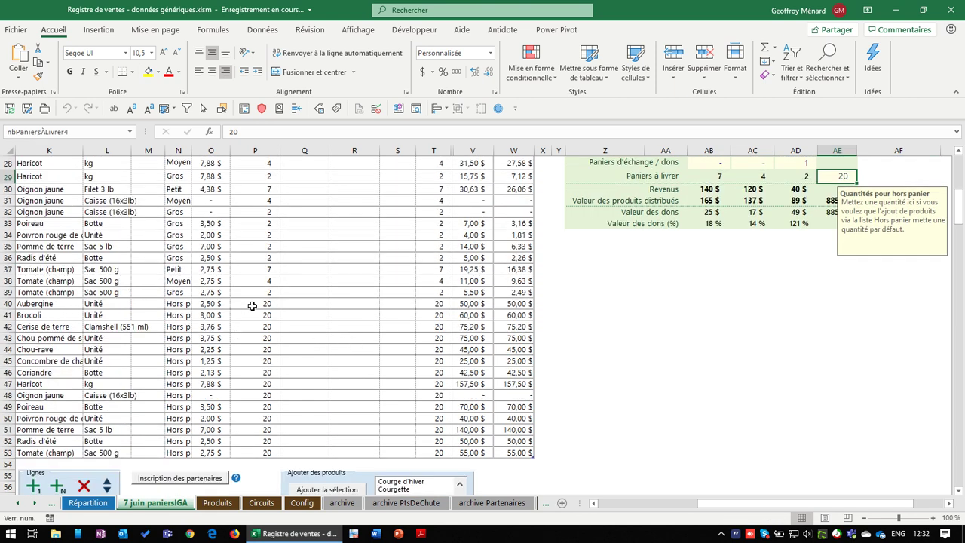
pyautogui.click(265, 324)
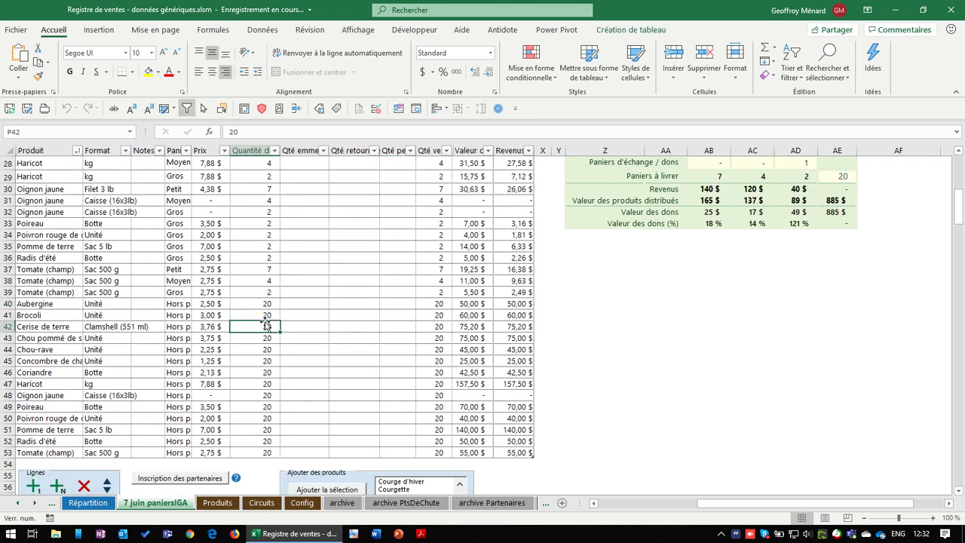
pyautogui.press('Up')
# Set Hors panier available quantities: Brocoli 10, Chou pommé 35, Concombre 12
pyautogui.write('10')
pyautogui.press('Return')
pyautogui.press('Down')
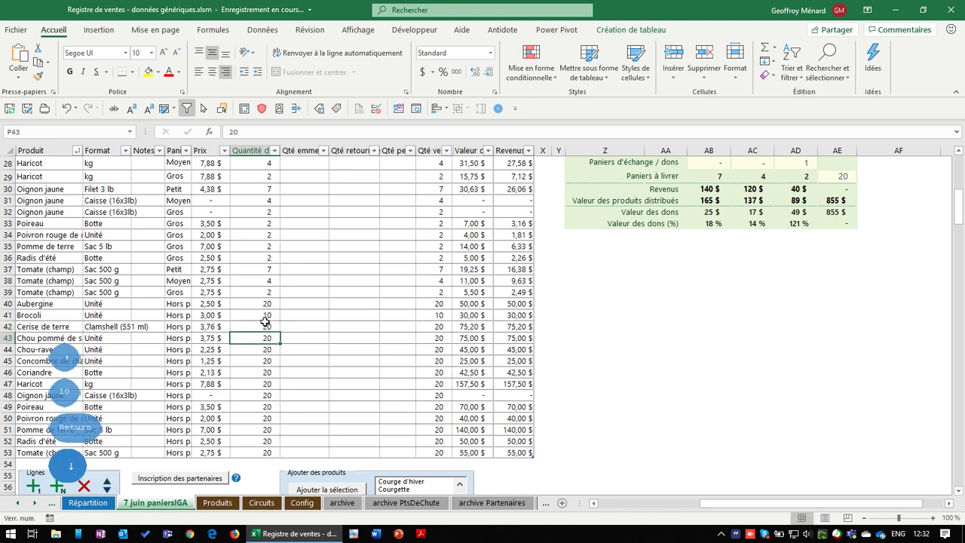
pyautogui.write('35')
pyautogui.press('Return')
pyautogui.press('Down')
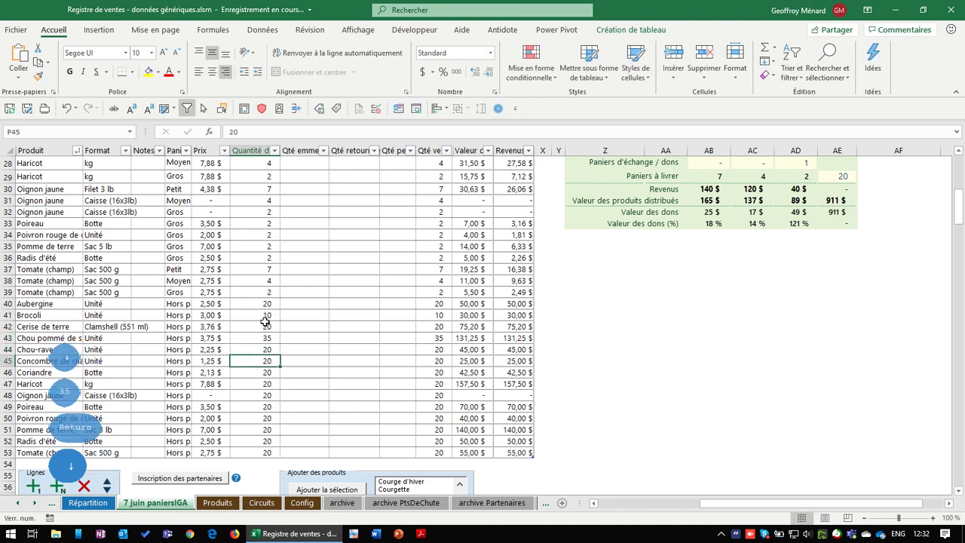
pyautogui.write('1')
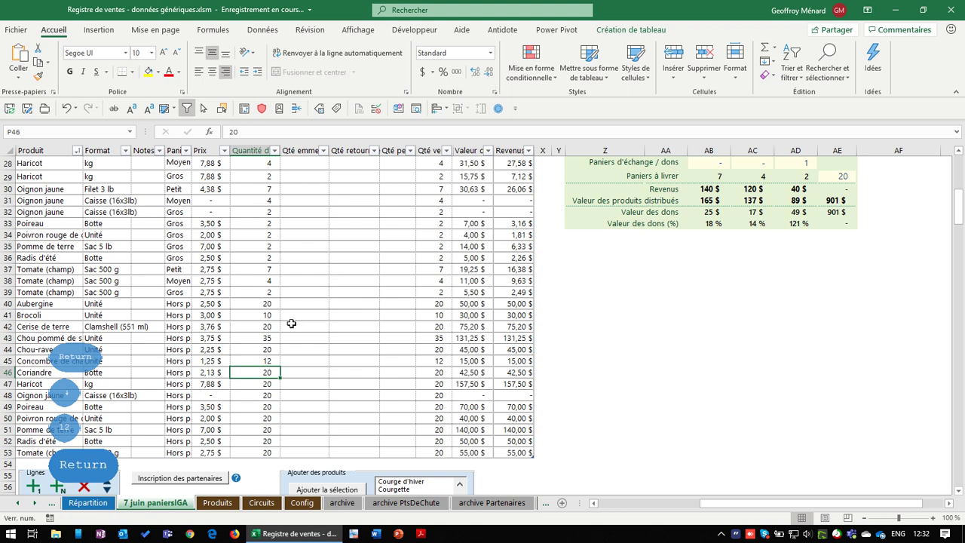
pyautogui.scroll(6, 619, 324)
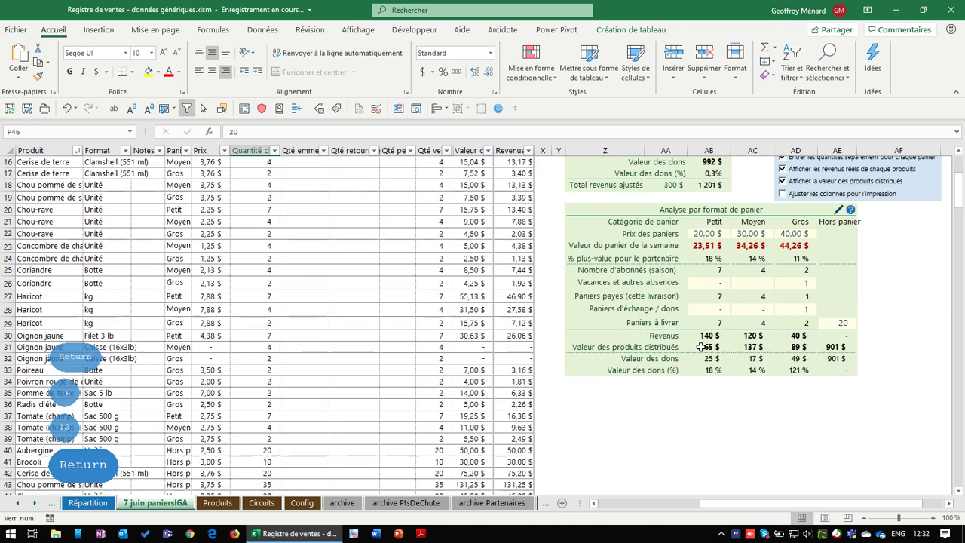
pyautogui.scroll(2, 720, 348)
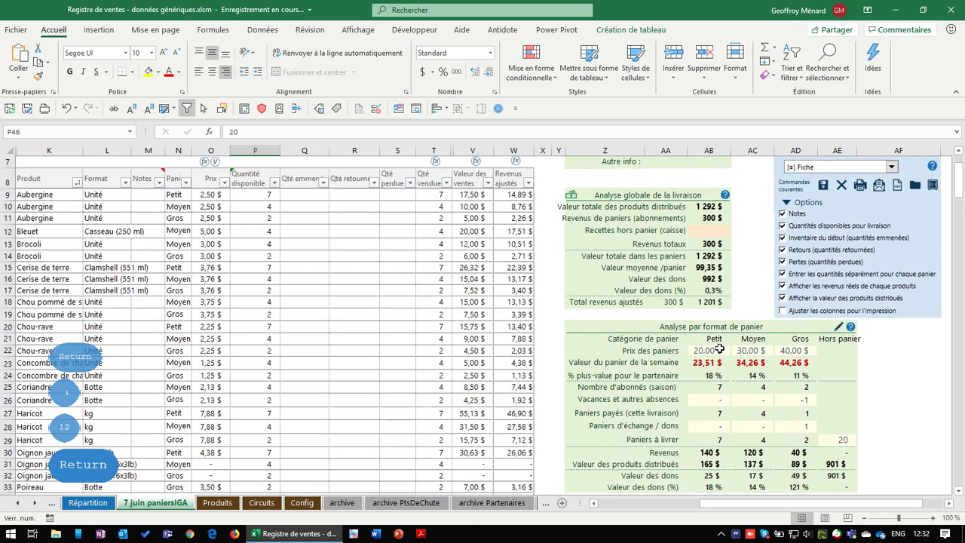
pyautogui.click(839, 441)
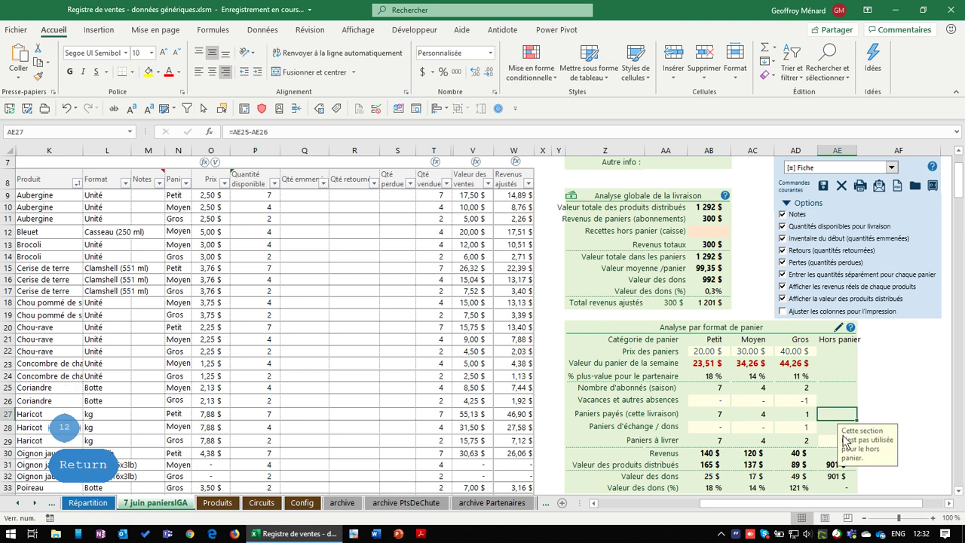
pyautogui.click(840, 464)
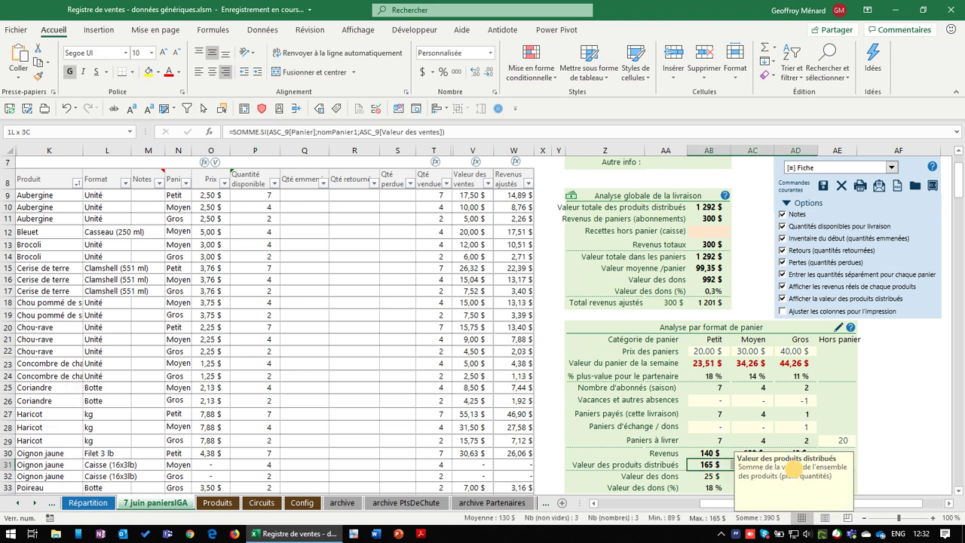
pyautogui.click(897, 443)
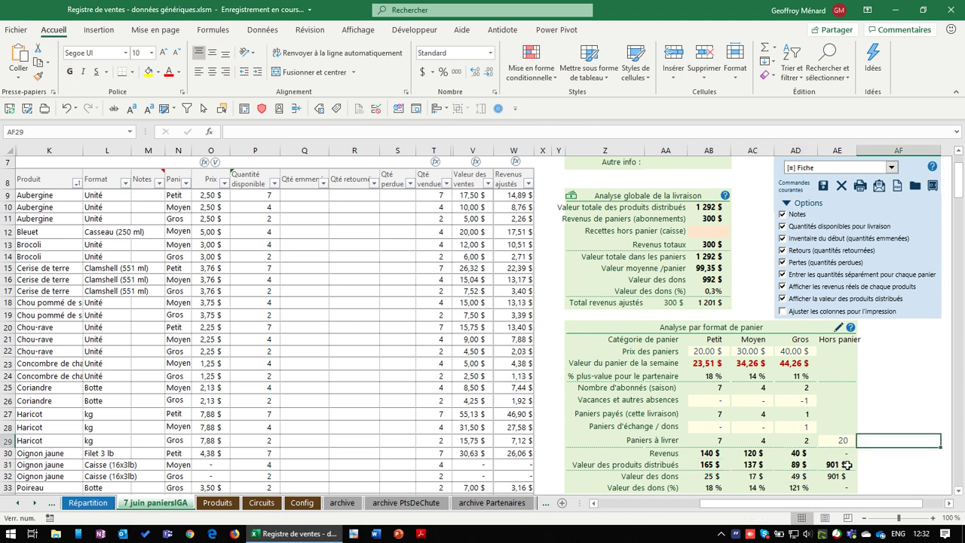
pyautogui.click(837, 464)
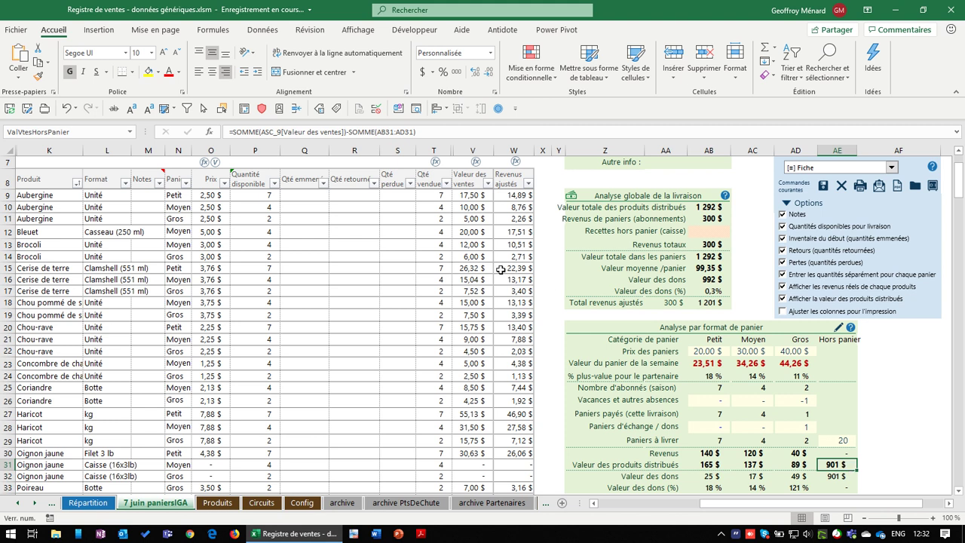
pyautogui.scroll(-2, 474, 279)
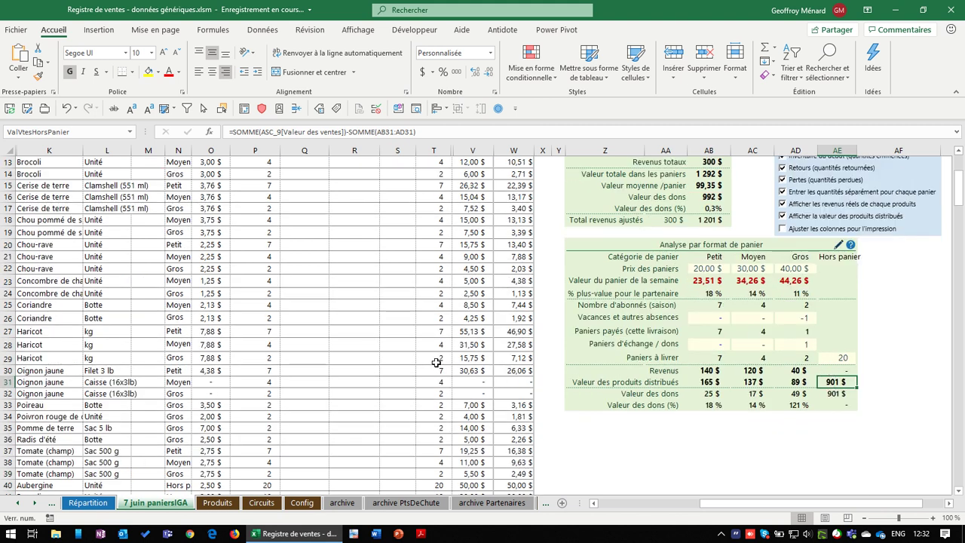
pyautogui.scroll(4, 416, 217)
# Clear the Hors panier Qté vendue cells T40:T53 so their sales values show dashes
pyautogui.click(365, 248)
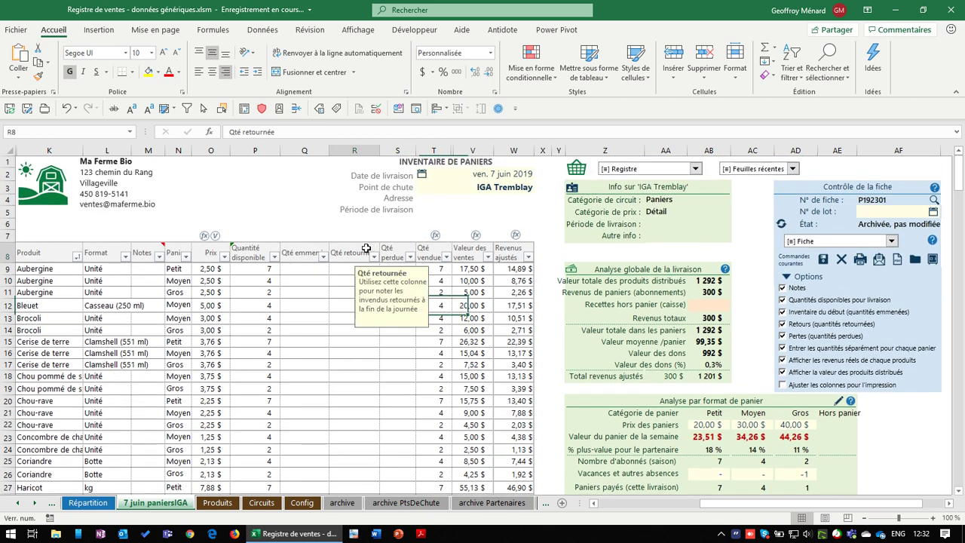
pyautogui.click(305, 252)
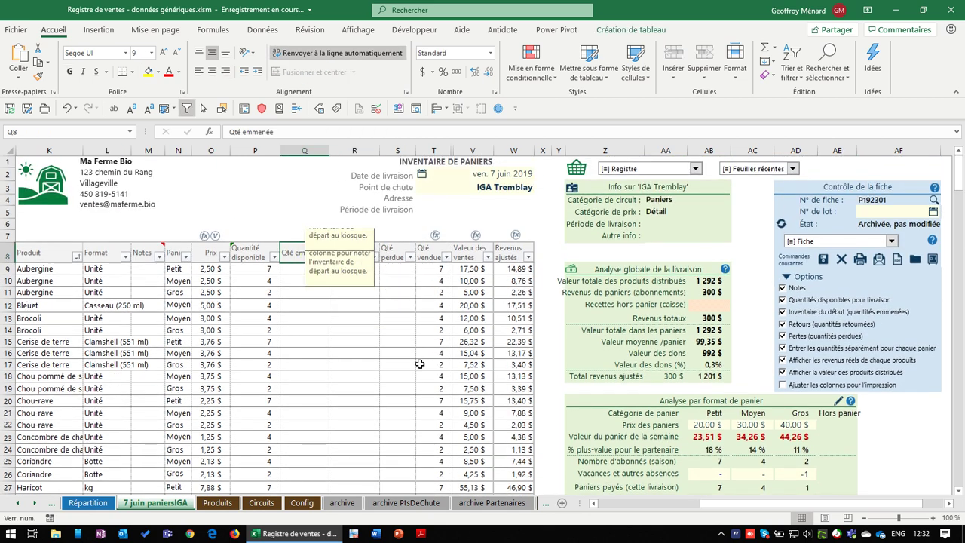
pyautogui.scroll(-5, 420, 364)
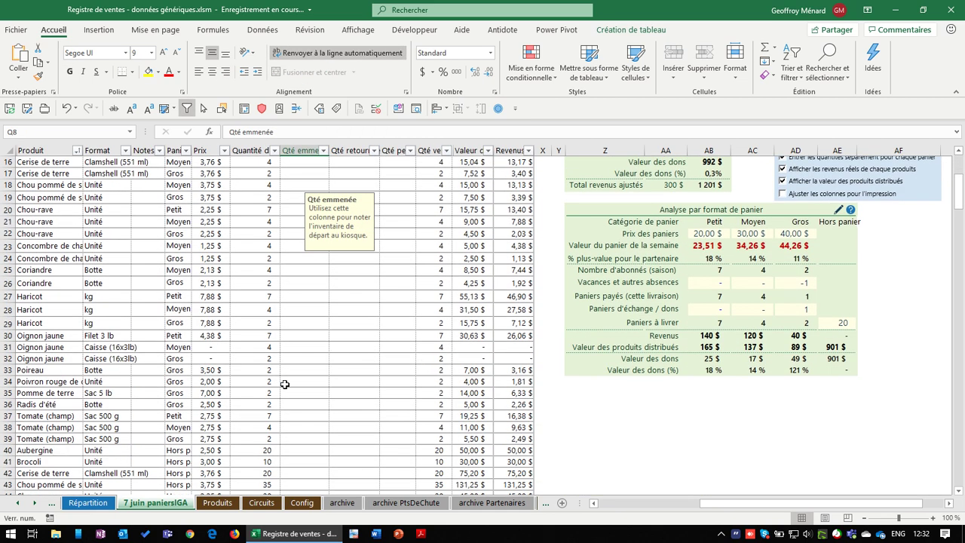
pyautogui.scroll(-4, 285, 385)
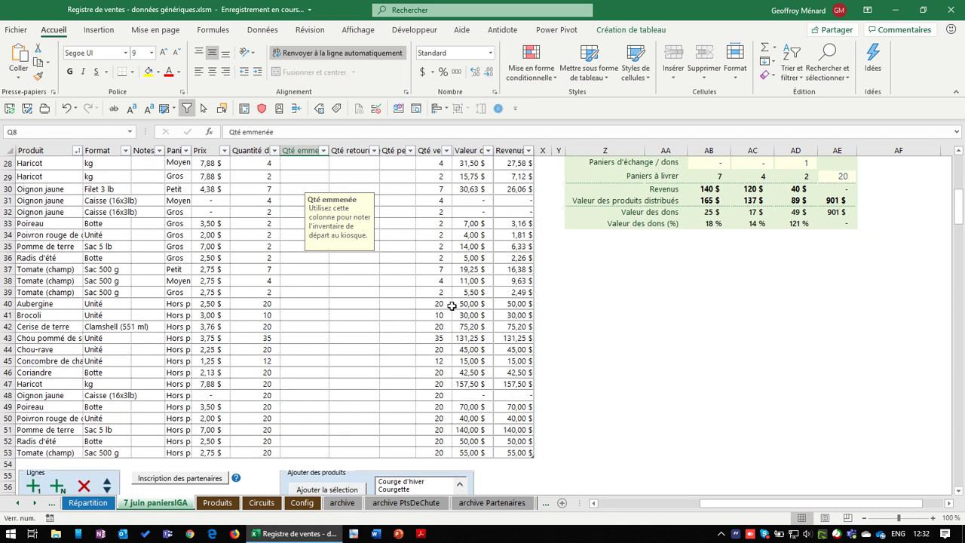
pyautogui.moveTo(436, 304); pyautogui.dragTo(438, 450)
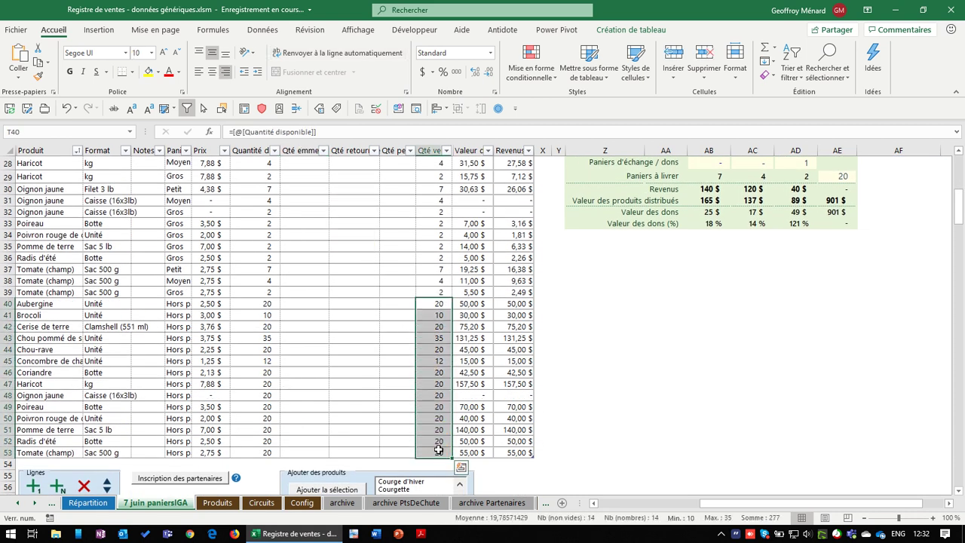
pyautogui.press('Delete')
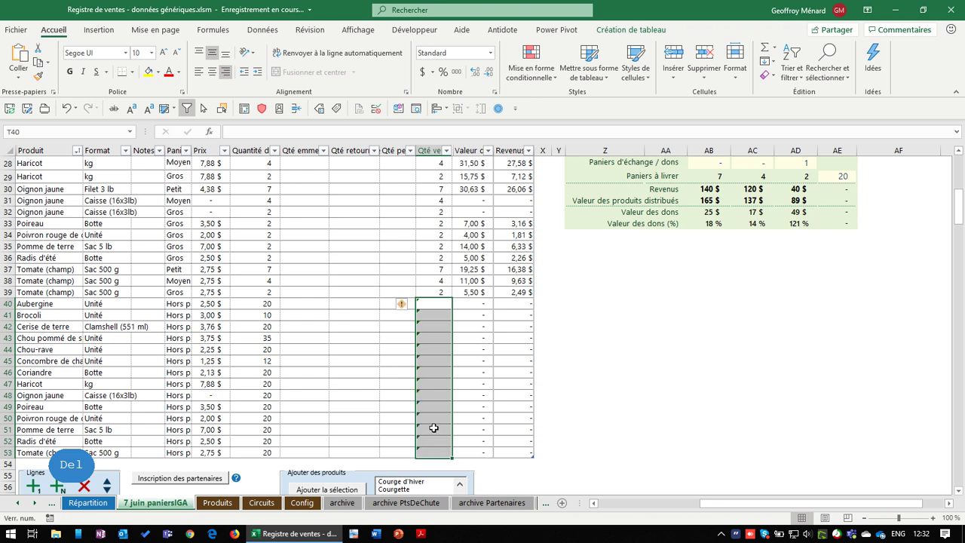
pyautogui.click(367, 303)
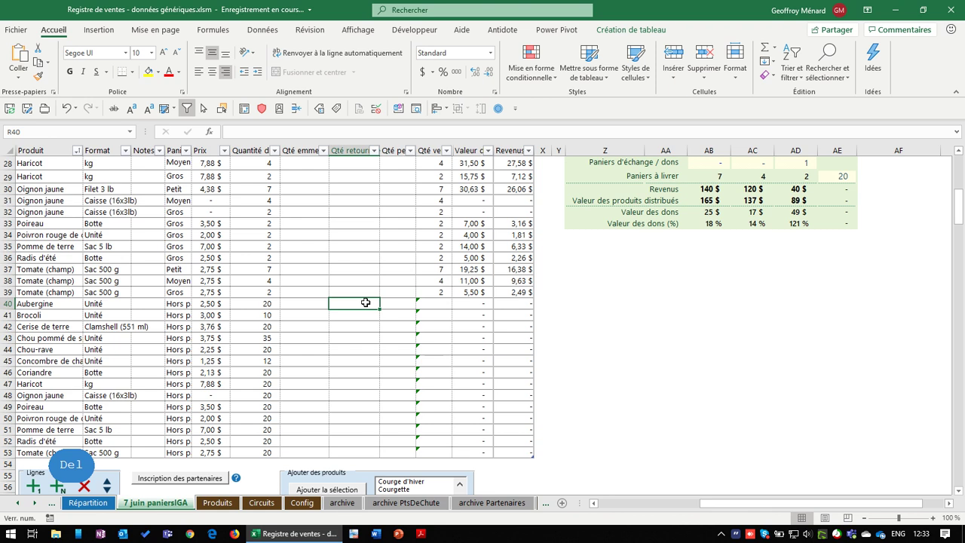
# Enter 2 returned for the Aubergine and Chou pommé Hors panier rows
pyautogui.write('2')
pyautogui.press('Return')
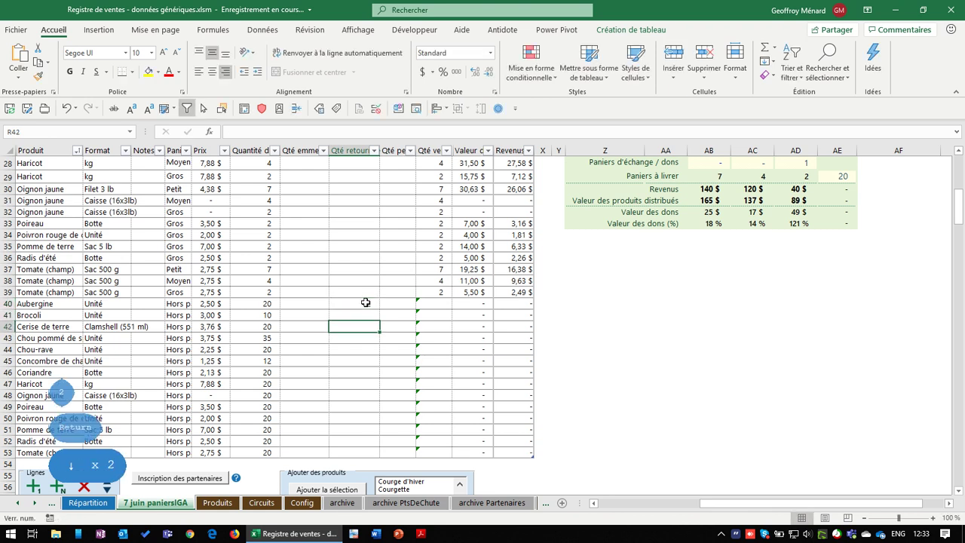
pyautogui.press('Down')
pyautogui.press('Down')
pyautogui.write('2')
pyautogui.press('Return')
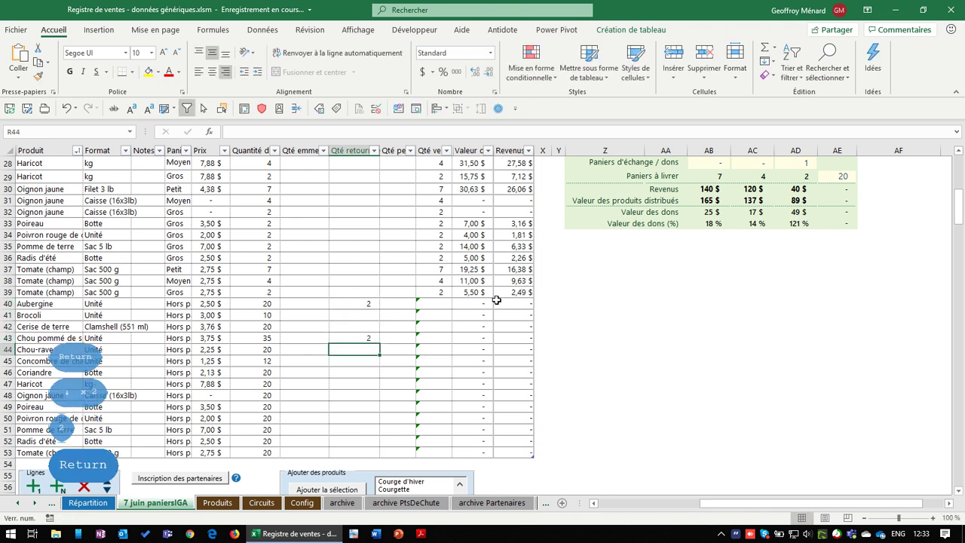
# Try copying the sales-value formula down the Hors panier rows, then cancel
pyautogui.click(475, 303)
pyautogui.moveTo(480, 301); pyautogui.dragTo(480, 454)
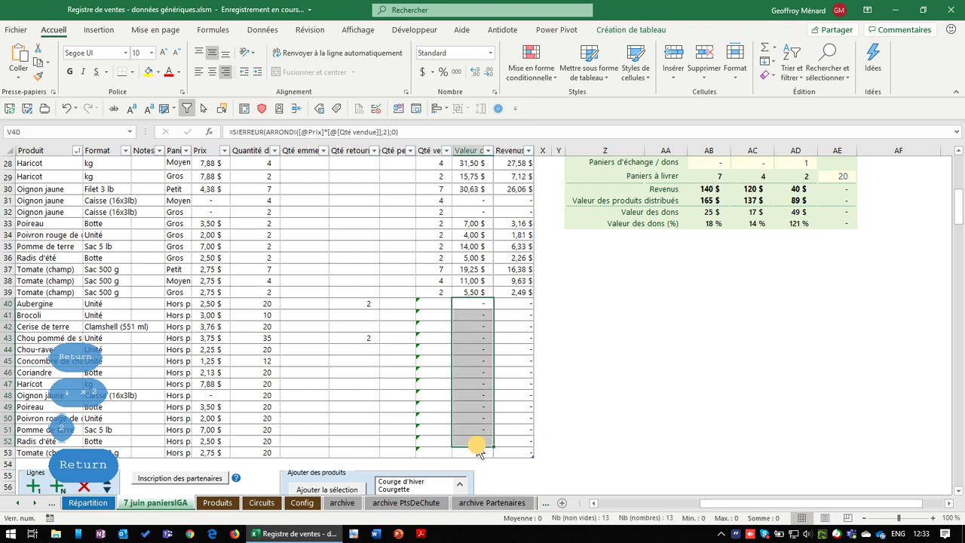
pyautogui.press('Escape')
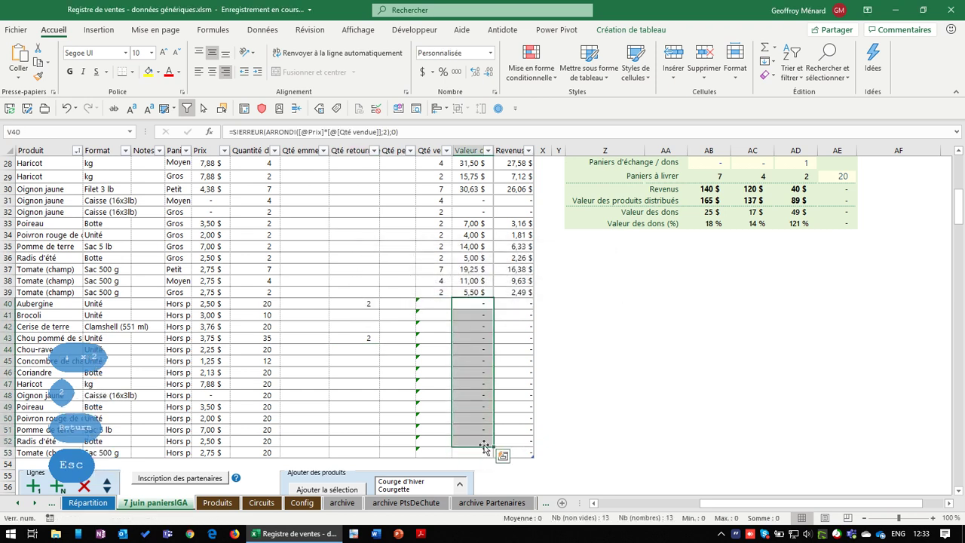
pyautogui.scroll(8, 558, 386)
pyautogui.scroll(1, 559, 387)
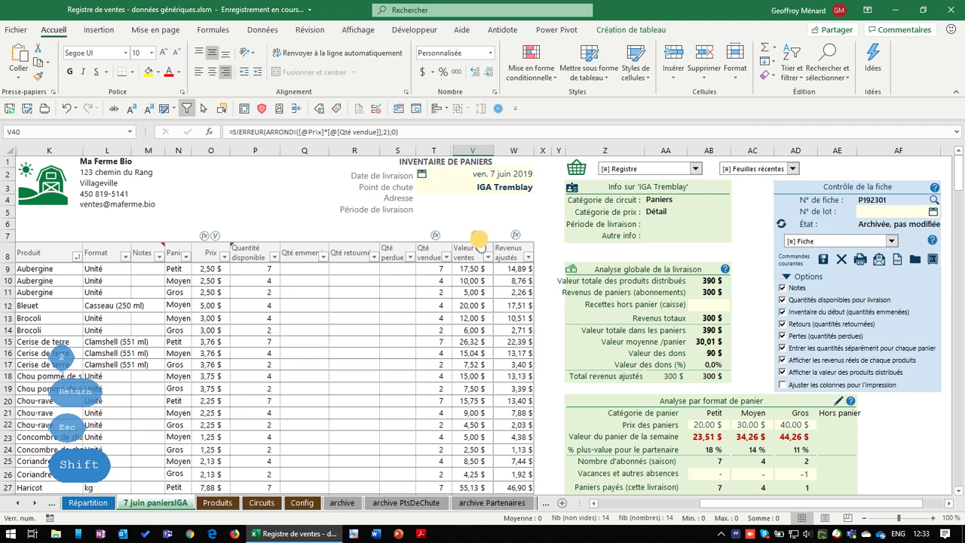
pyautogui.scroll(-6, 530, 299)
# Make Qté emmenée =[@[Quantité disponible]] and fill it down the whole column
pyautogui.click(305, 403)
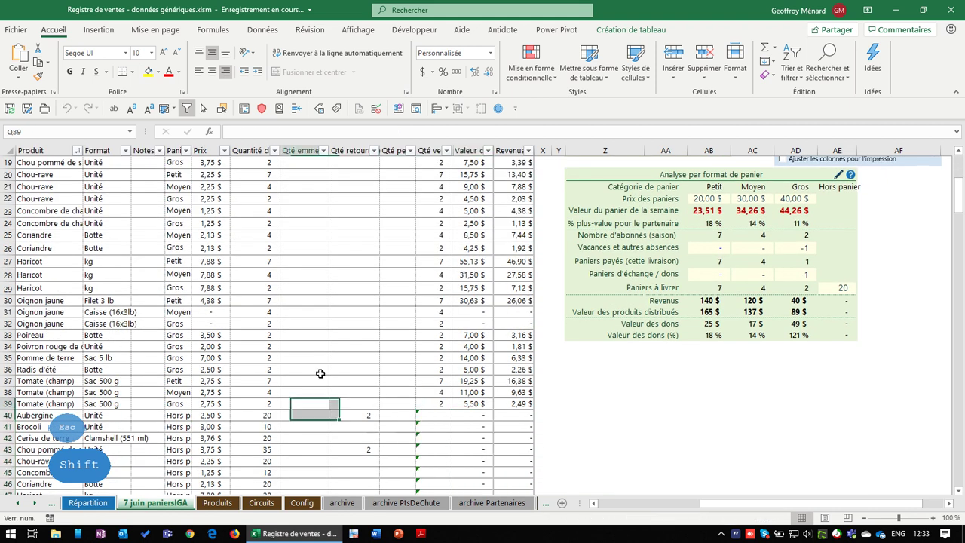
pyautogui.scroll(5, 305, 404)
pyautogui.click(306, 233)
pyautogui.write('=')
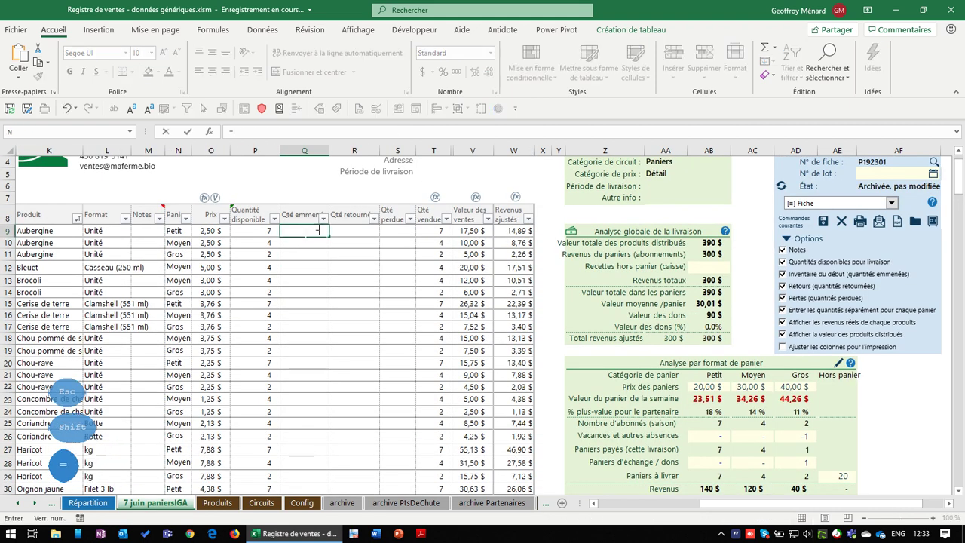
pyautogui.press('Left')
pyautogui.press('Return')
pyautogui.click(313, 231)
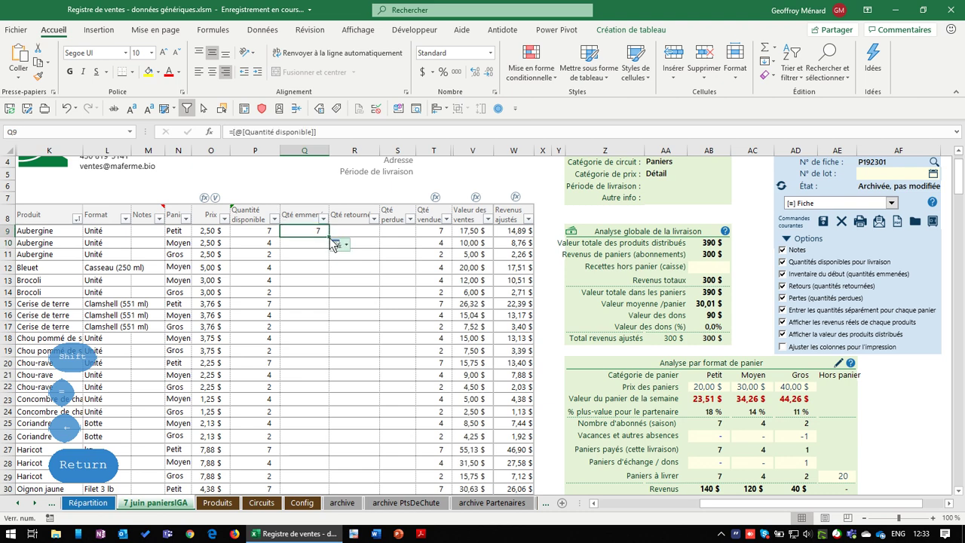
pyautogui.doubleClick(328, 236)
# Inspect the Aubergine Hors panier sales-value formula without changing it
pyautogui.scroll(-10, 391, 327)
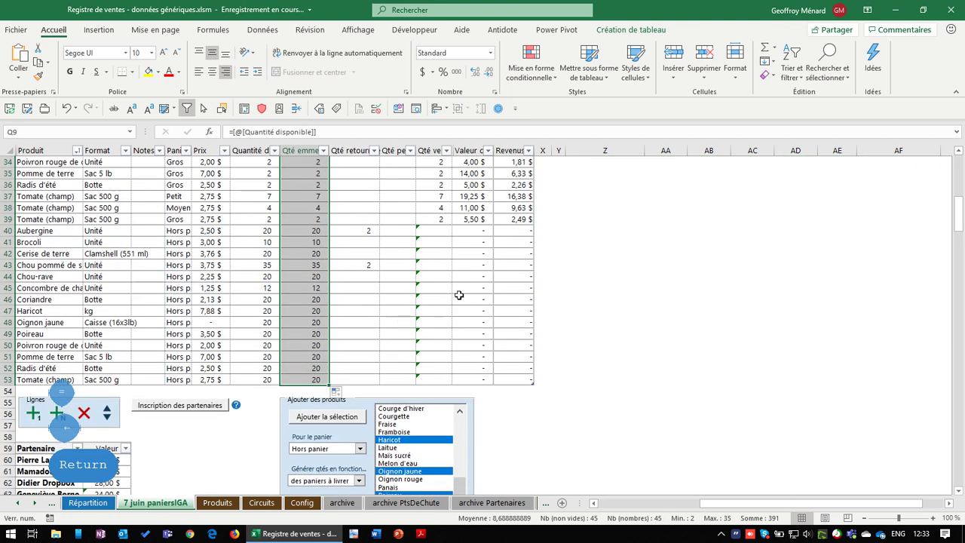
pyautogui.click(475, 232)
pyautogui.doubleClick(482, 231)
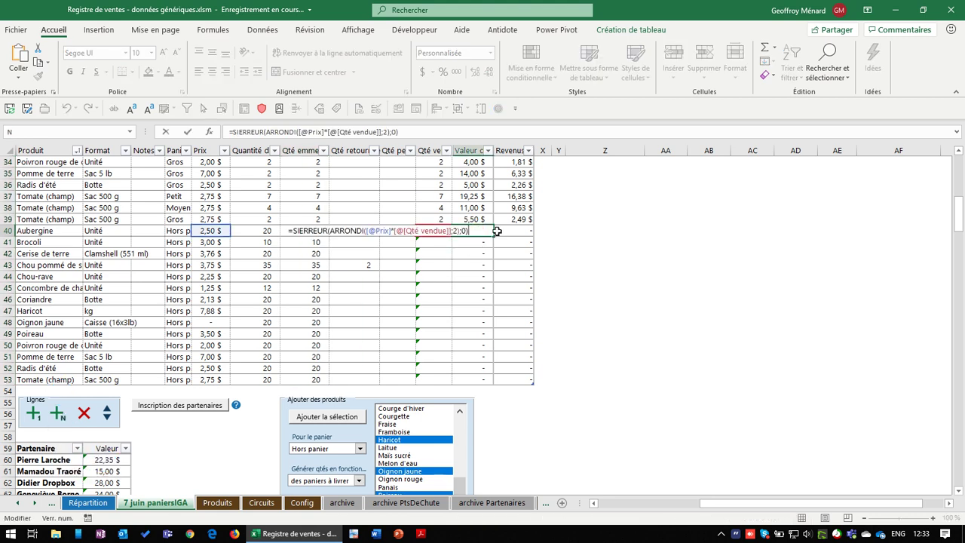
pyautogui.press('Escape')
pyautogui.click(445, 230)
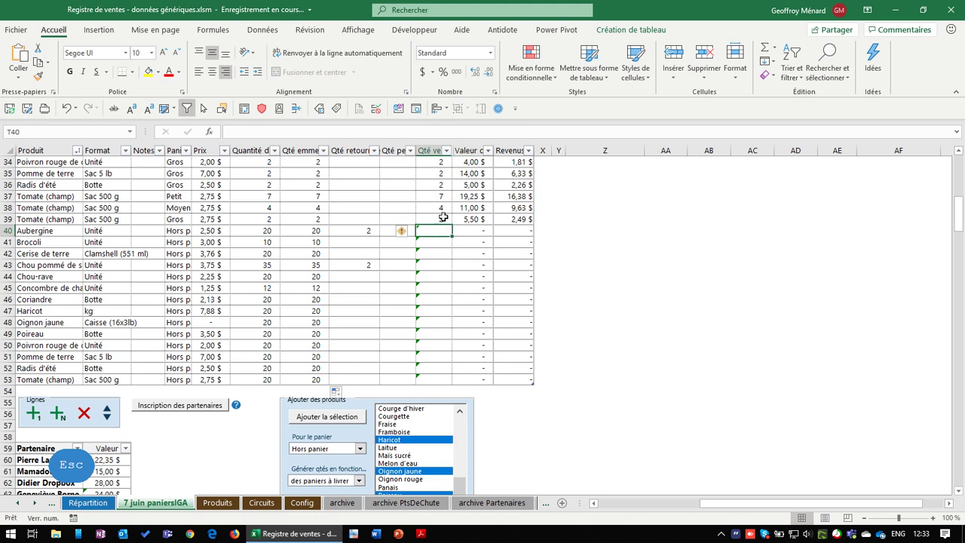
# Copy T40's Qté vendue formula down to row 53 with the fill handle
pyautogui.scroll(4, 466, 269)
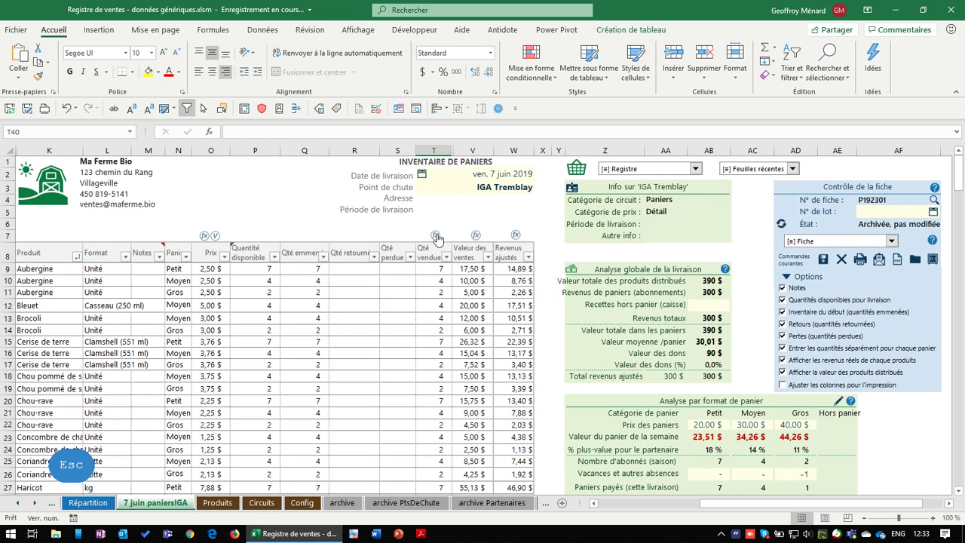
pyautogui.scroll(7, 437, 257)
pyautogui.scroll(-11, 436, 243)
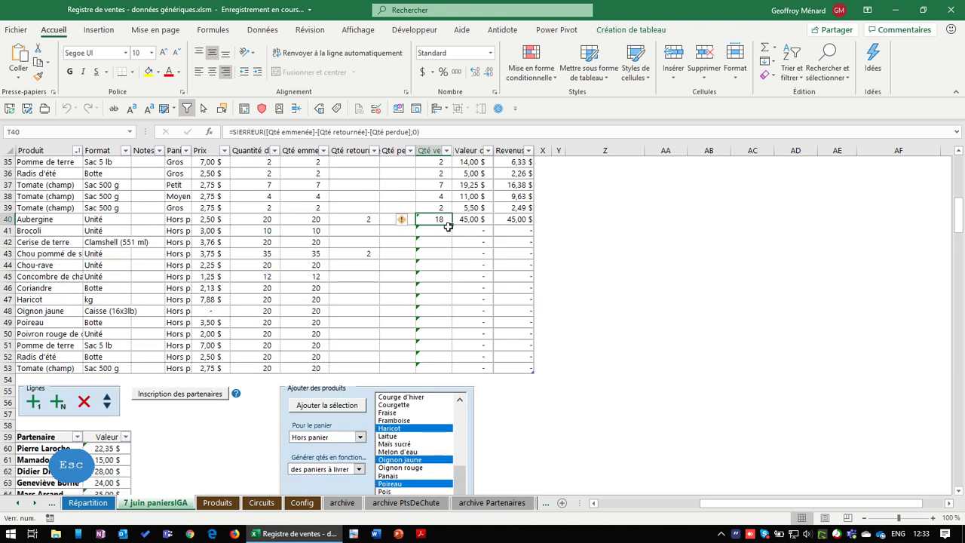
pyautogui.doubleClick(452, 224)
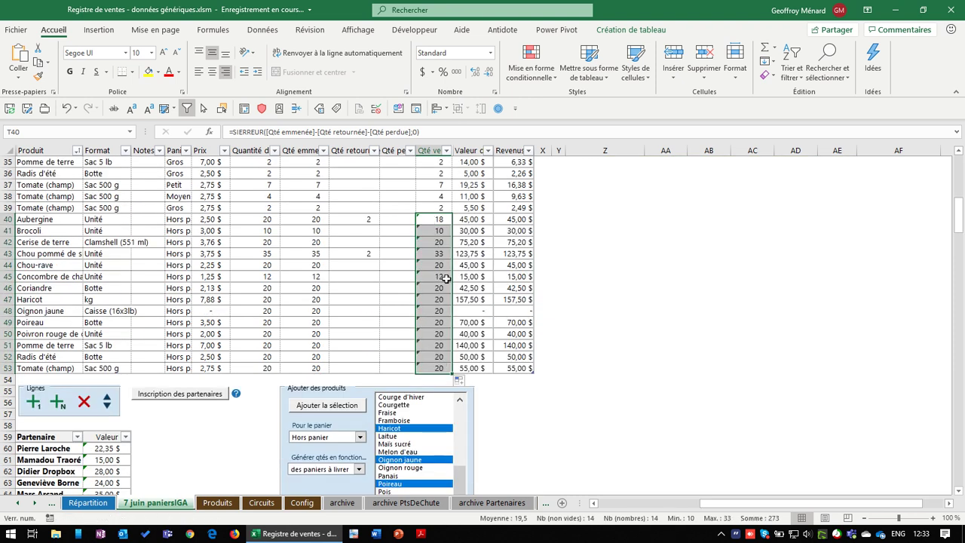
# Record 10 Coriandre returned in R46 and check its recalculated sold quantity
pyautogui.click(355, 288)
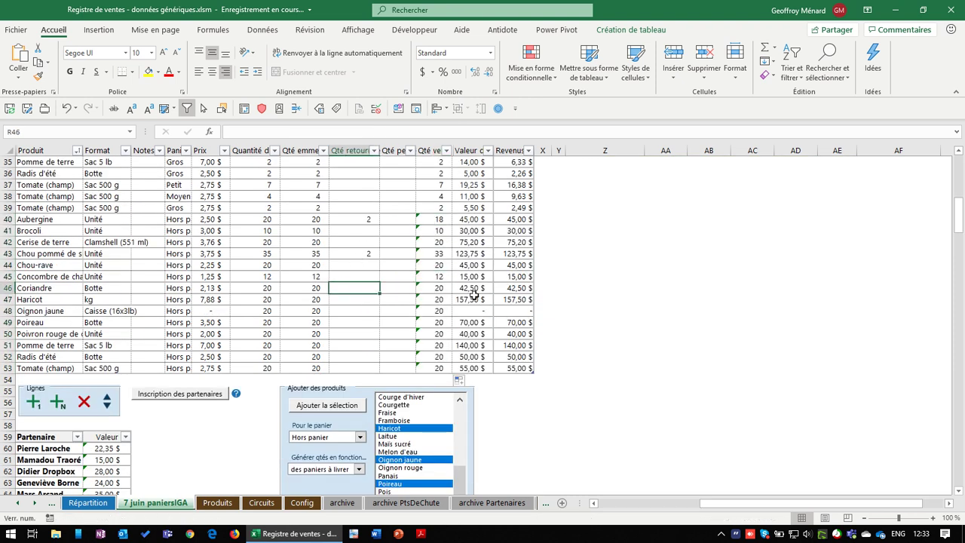
pyautogui.write('10')
pyautogui.press('Return')
pyautogui.click(438, 291)
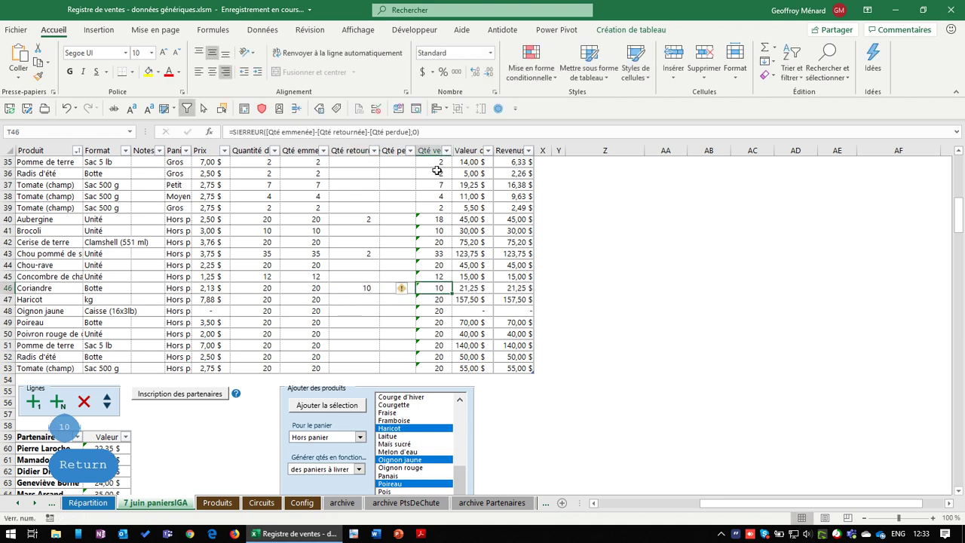
pyautogui.click(318, 287)
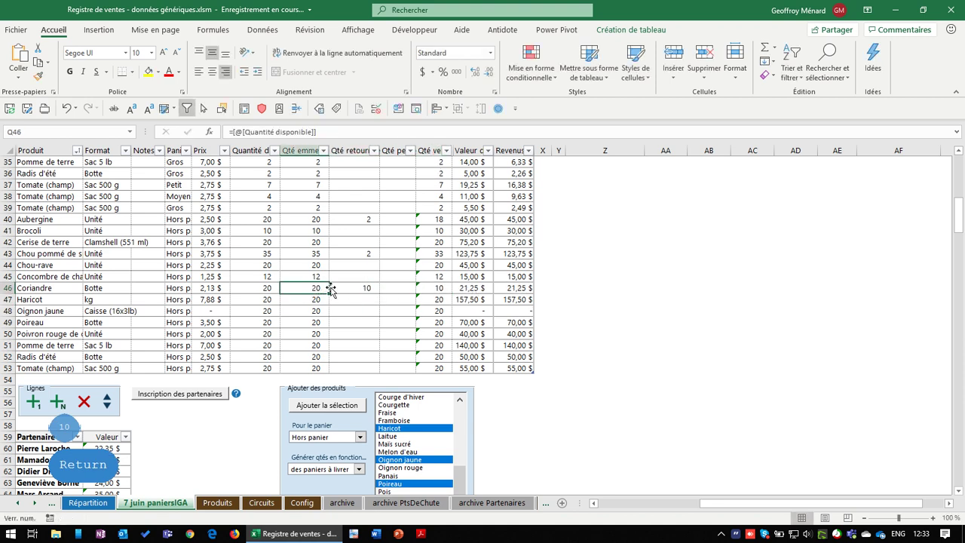
pyautogui.click(364, 287)
pyautogui.click(403, 289)
pyautogui.click(440, 289)
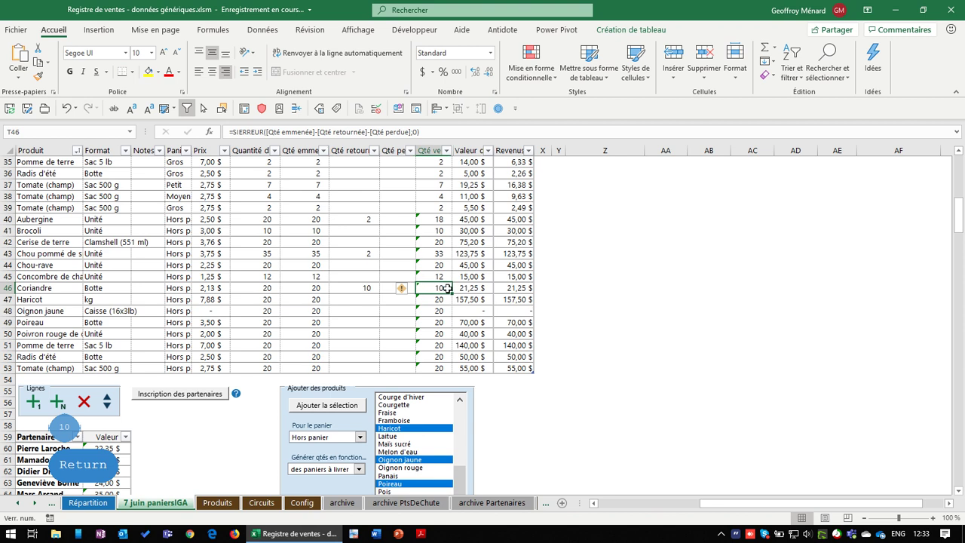
# Record 2 Poivron rouge returned in R50 and 2 Radis d'été lost in S52
pyautogui.click(362, 306)
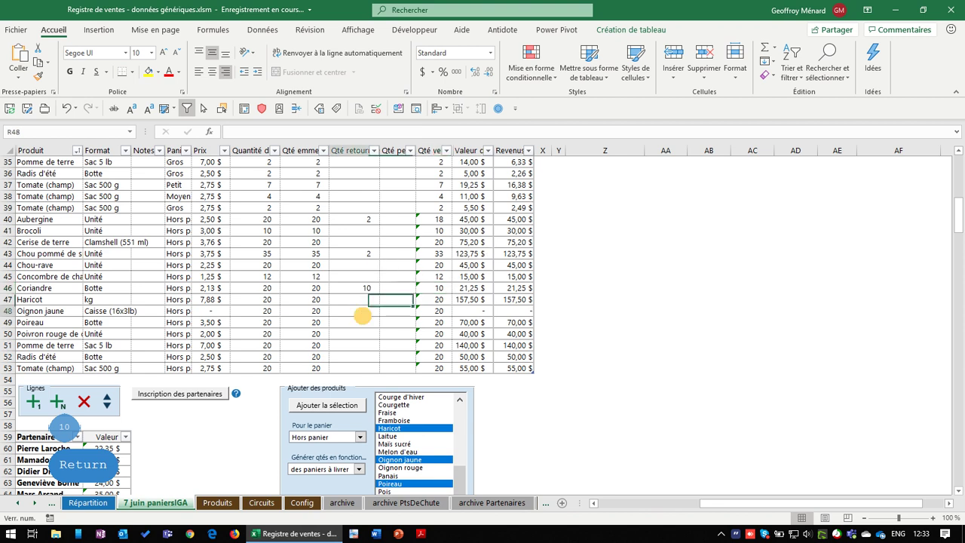
pyautogui.click(368, 333)
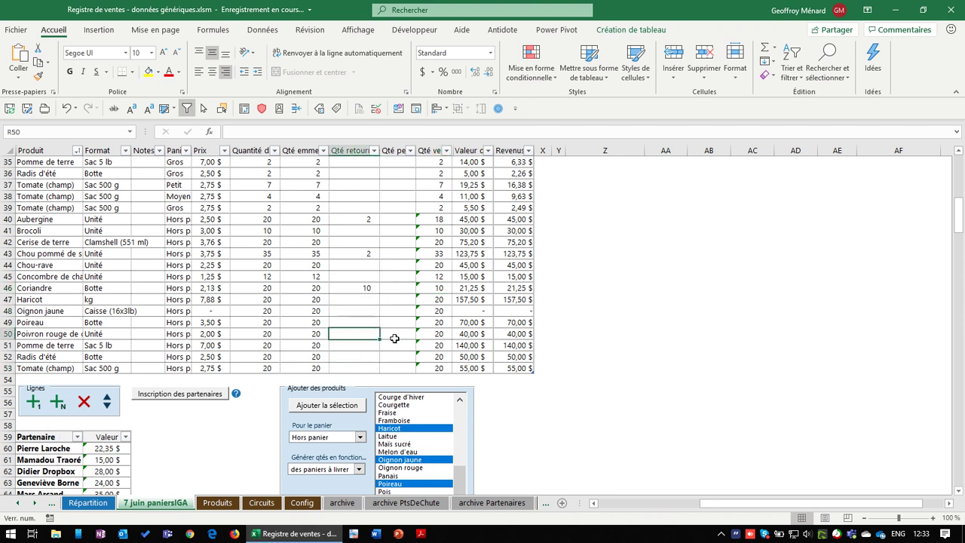
pyautogui.write('2')
pyautogui.press('Return')
pyautogui.press('Up')
pyautogui.press('Right')
pyautogui.press('Down')
pyautogui.press('Down')
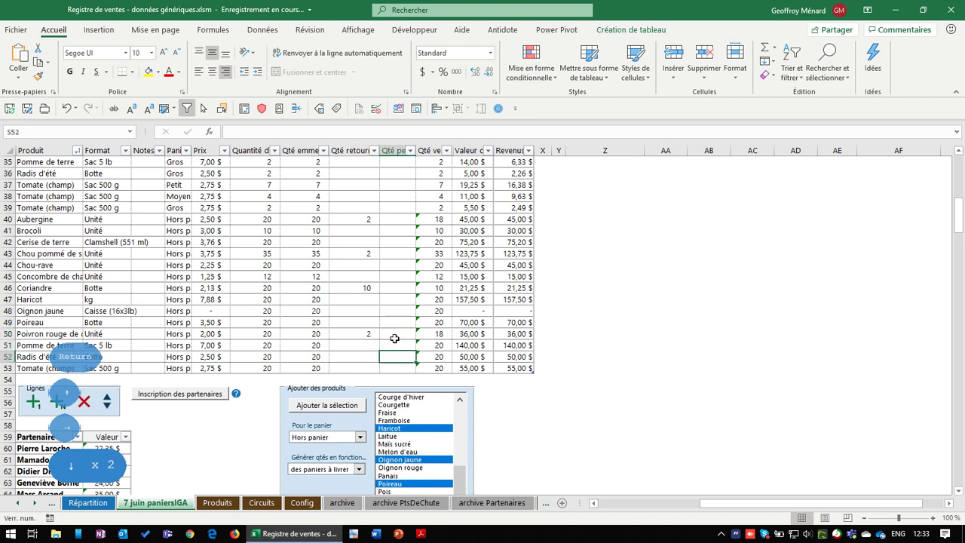
pyautogui.write('2')
pyautogui.press('Return')
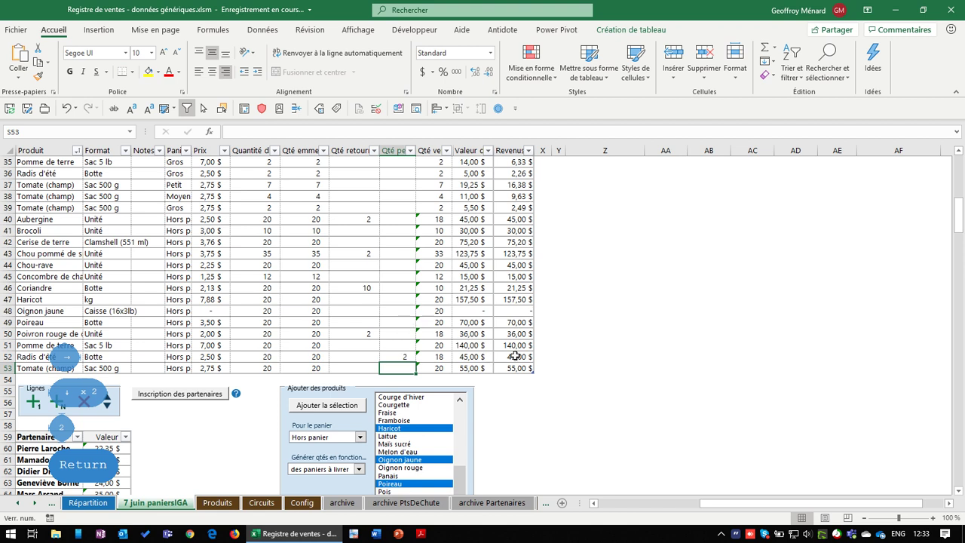
pyautogui.click(468, 358)
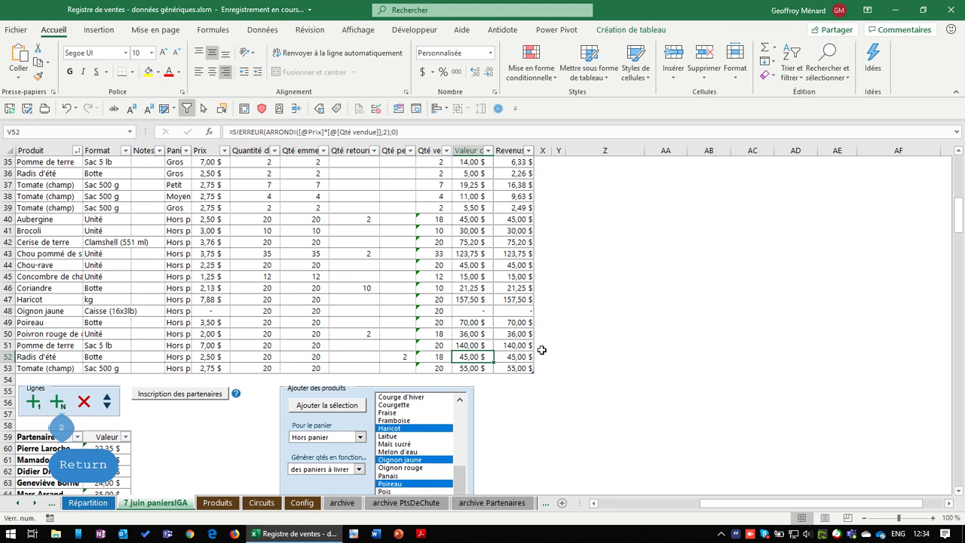
pyautogui.scroll(7, 541, 349)
pyautogui.moveTo(472, 161); pyautogui.dragTo(476, 434)
pyautogui.moveTo(475, 361); pyautogui.dragTo(480, 195)
pyautogui.click(481, 195)
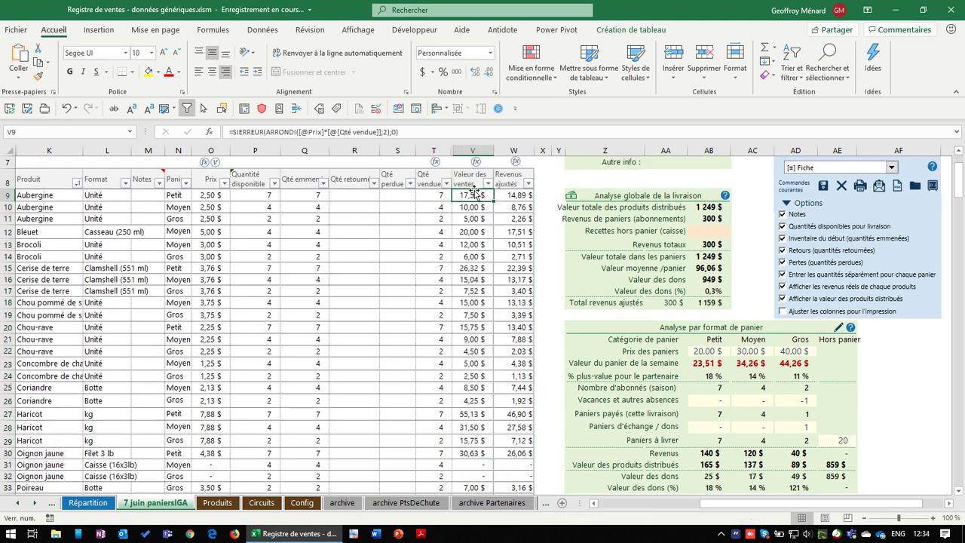
pyautogui.scroll(-6, 445, 287)
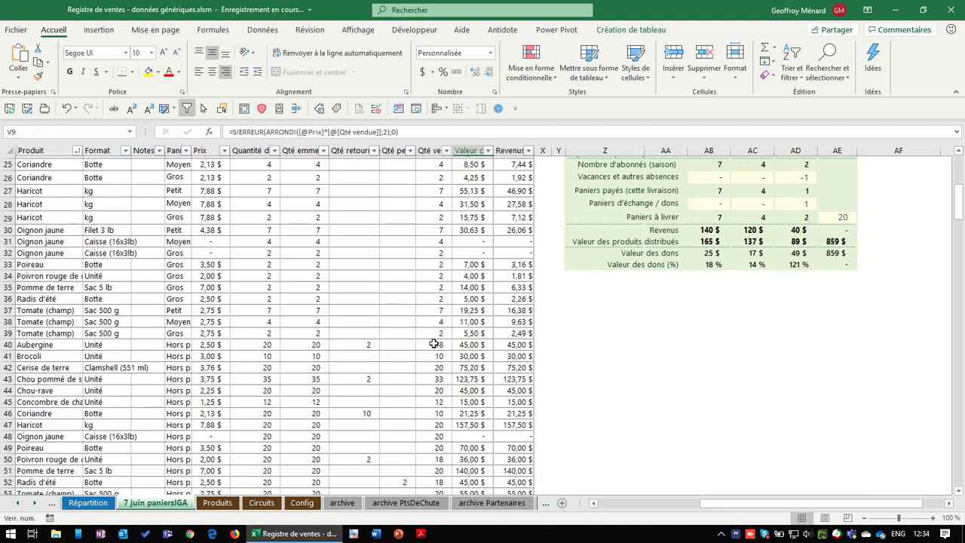
pyautogui.scroll(-3, 456, 484)
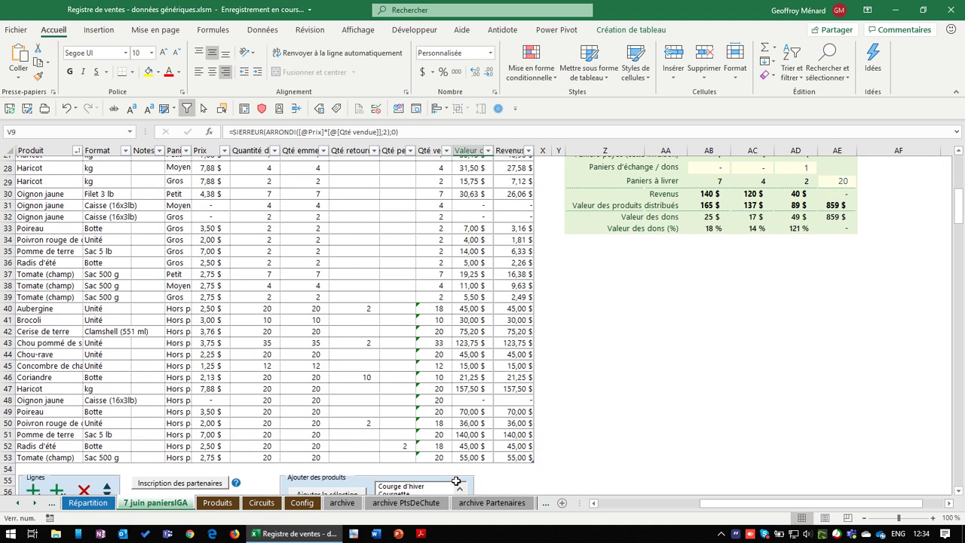
pyautogui.click(481, 379)
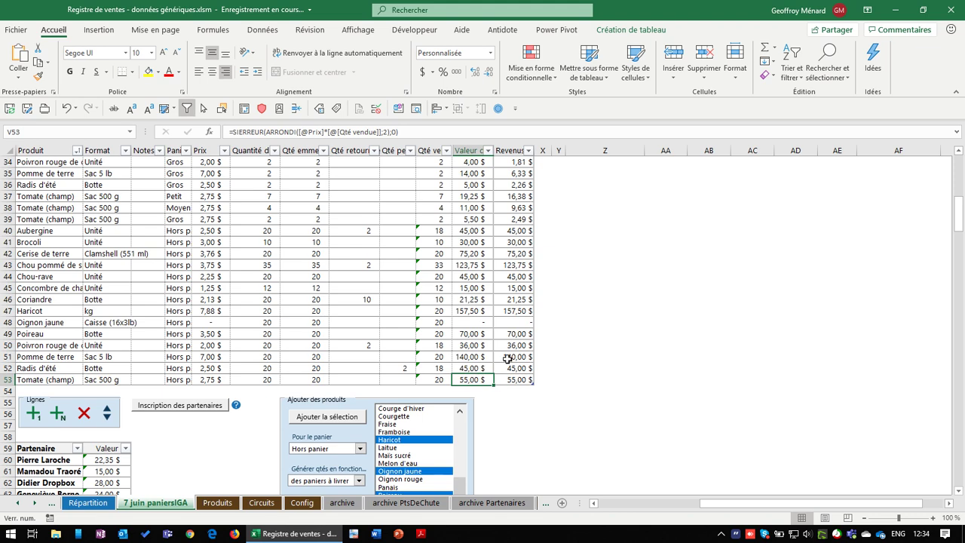
pyautogui.scroll(11, 507, 358)
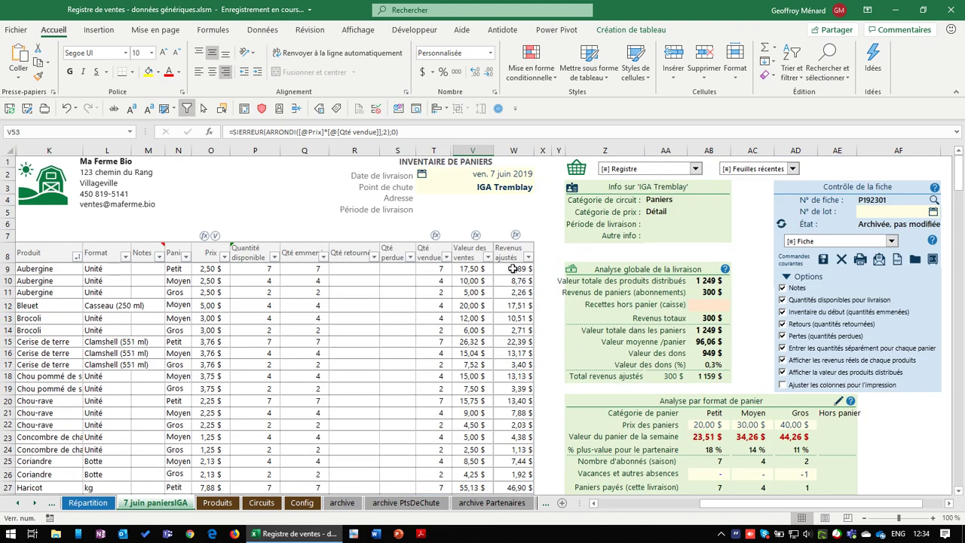
pyautogui.scroll(-1, 520, 260)
pyautogui.scroll(1, 520, 261)
pyautogui.click(512, 269)
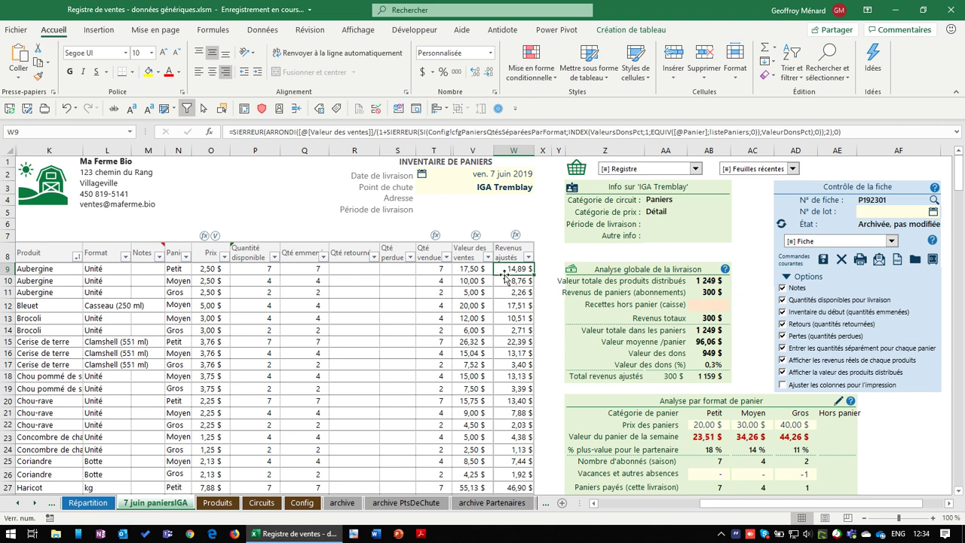
pyautogui.moveTo(515, 270); pyautogui.dragTo(515, 340)
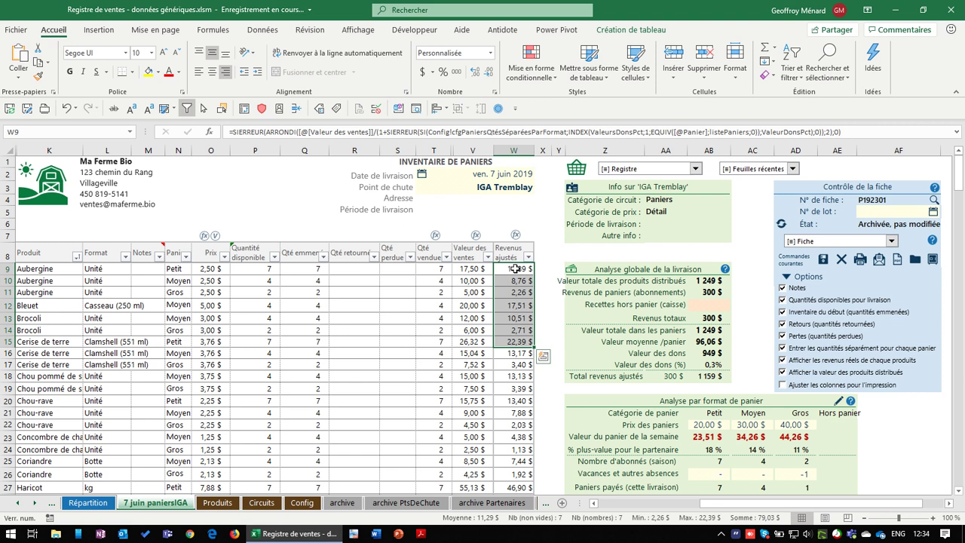
pyautogui.moveTo(516, 269); pyautogui.dragTo(513, 330)
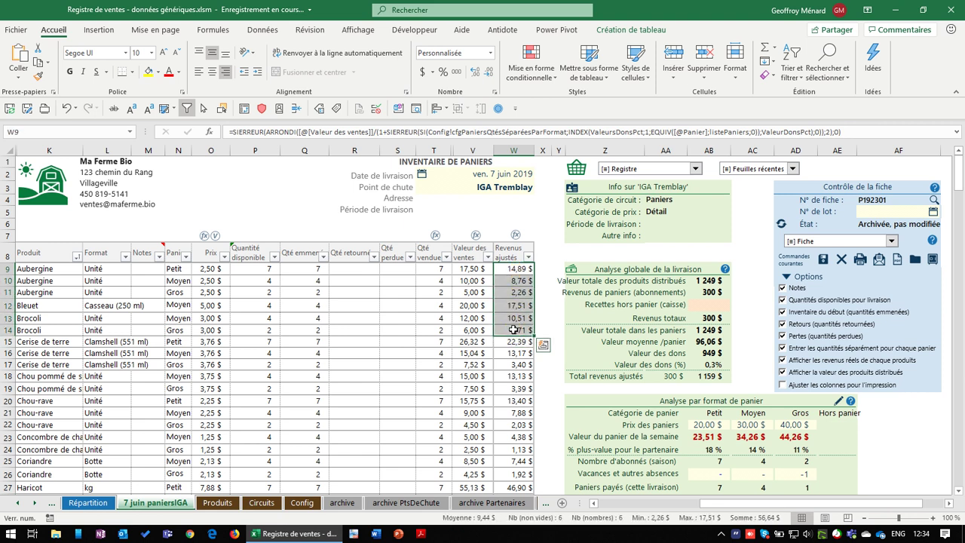
pyautogui.click(515, 269)
pyautogui.click(518, 331)
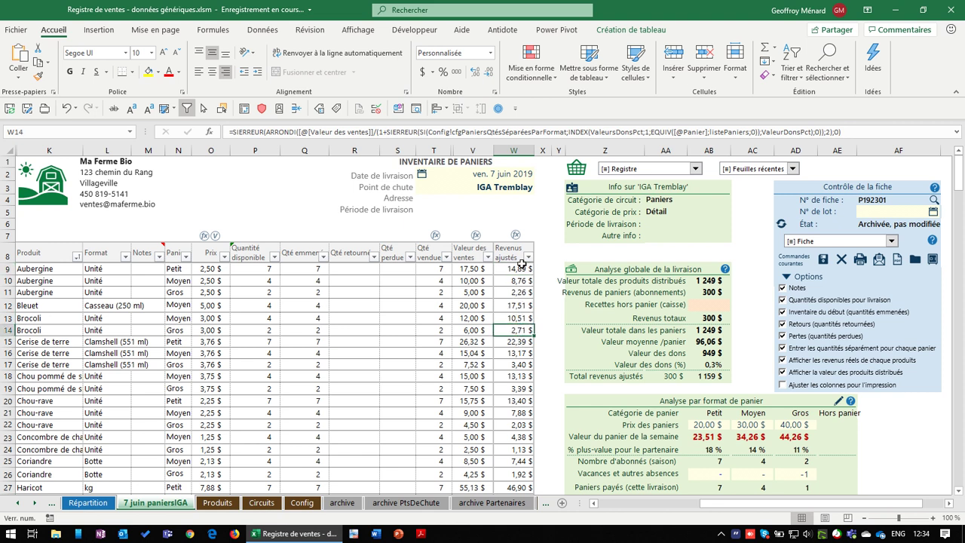
pyautogui.moveTo(520, 268); pyautogui.dragTo(518, 370)
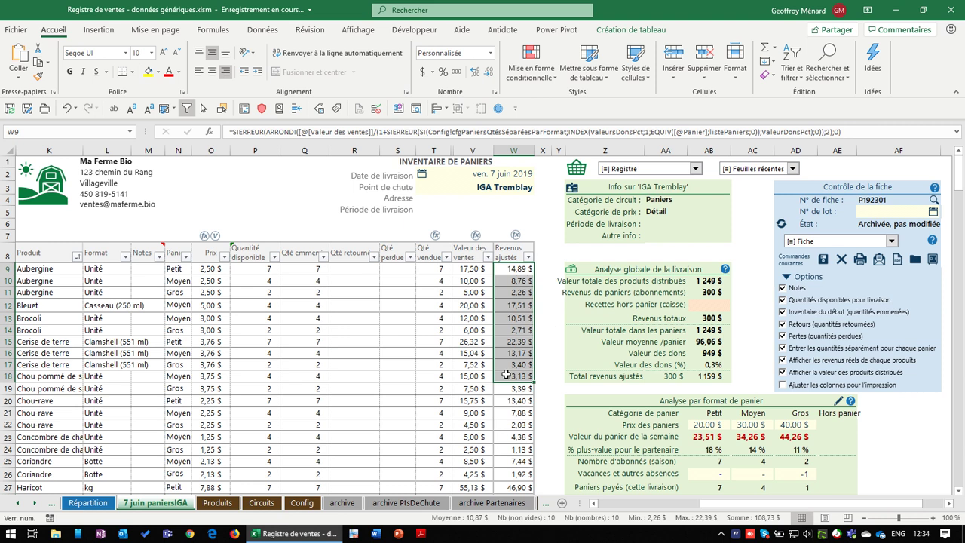
pyautogui.click(506, 374)
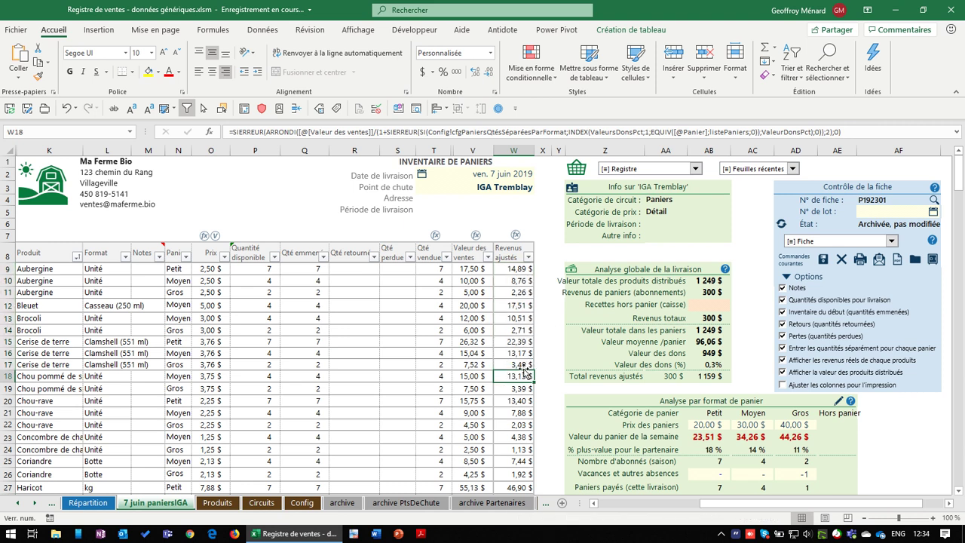
pyautogui.scroll(-1, 521, 373)
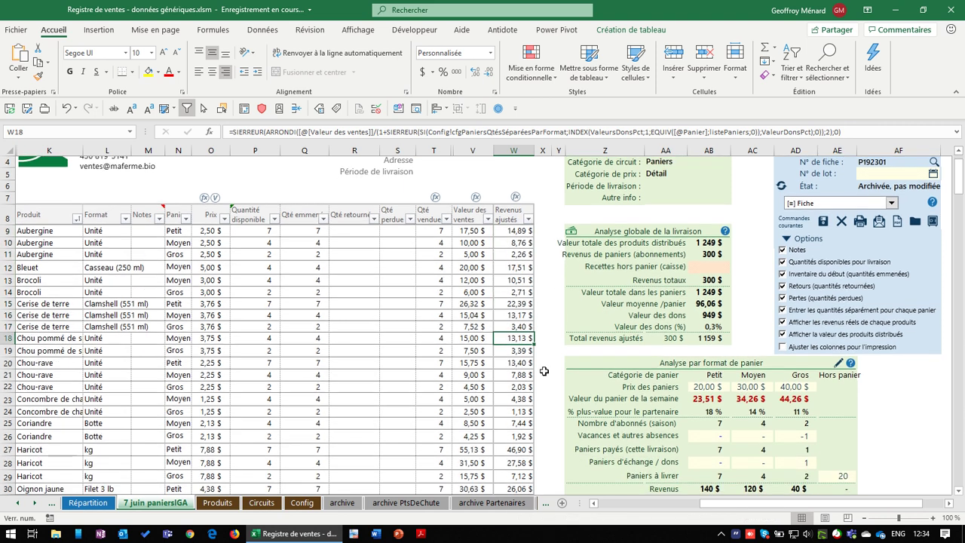
pyautogui.press('Escape')
pyautogui.scroll(-2, 679, 325)
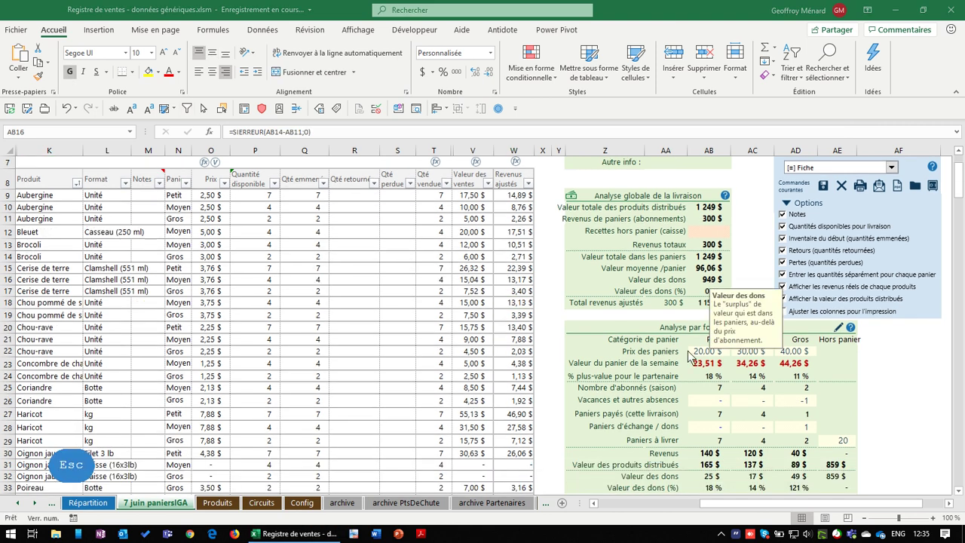
pyautogui.click(603, 330)
pyautogui.scroll(-3, 564, 388)
pyautogui.scroll(-2, 561, 380)
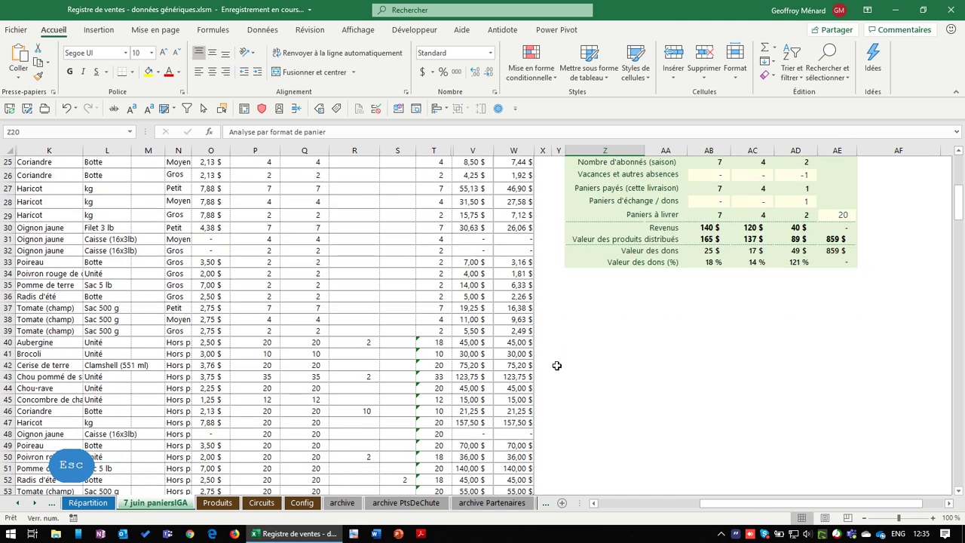
pyautogui.click(523, 263)
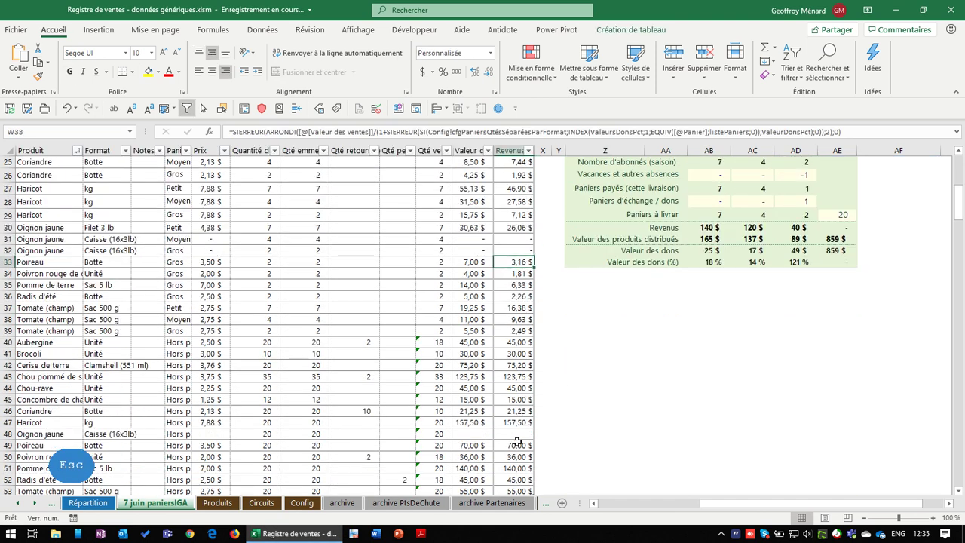
pyautogui.scroll(7, 531, 445)
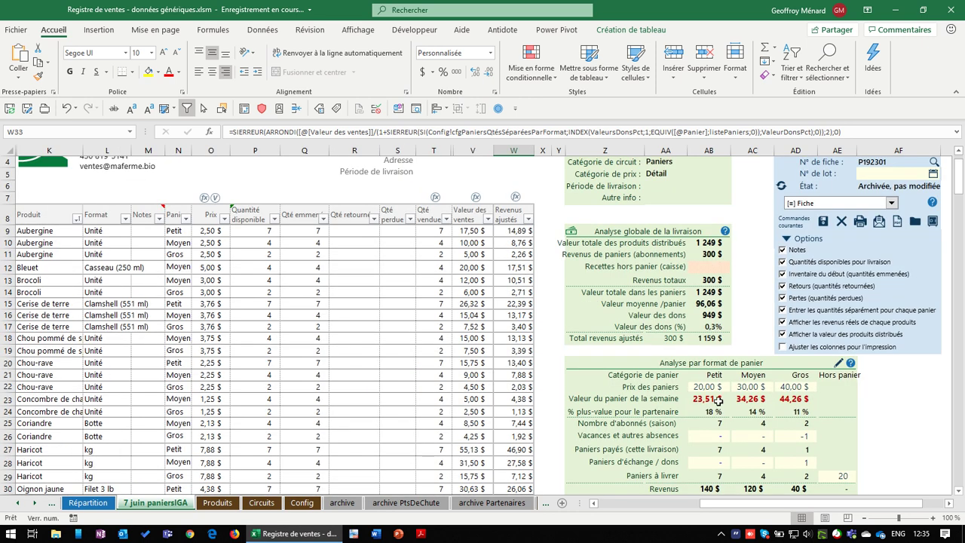
pyautogui.click(711, 316)
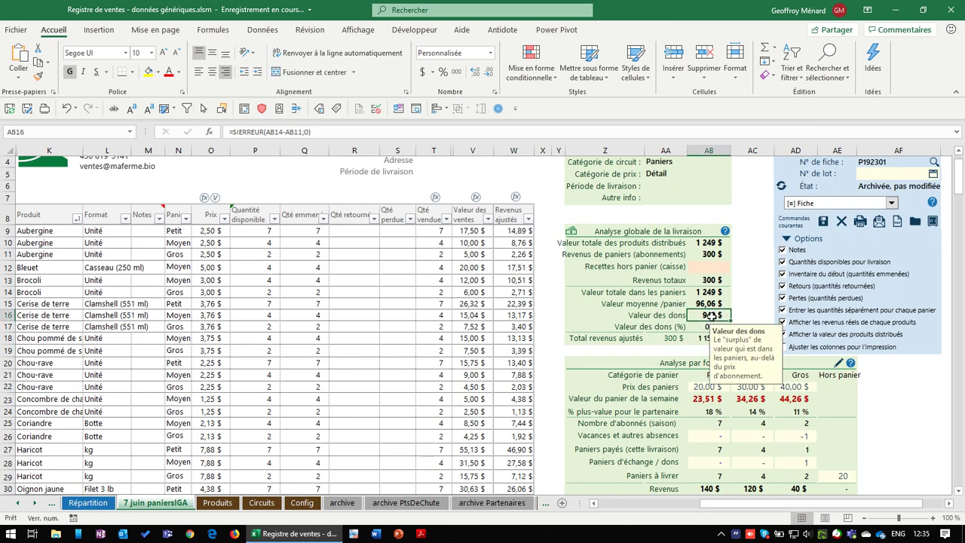
pyautogui.click(710, 269)
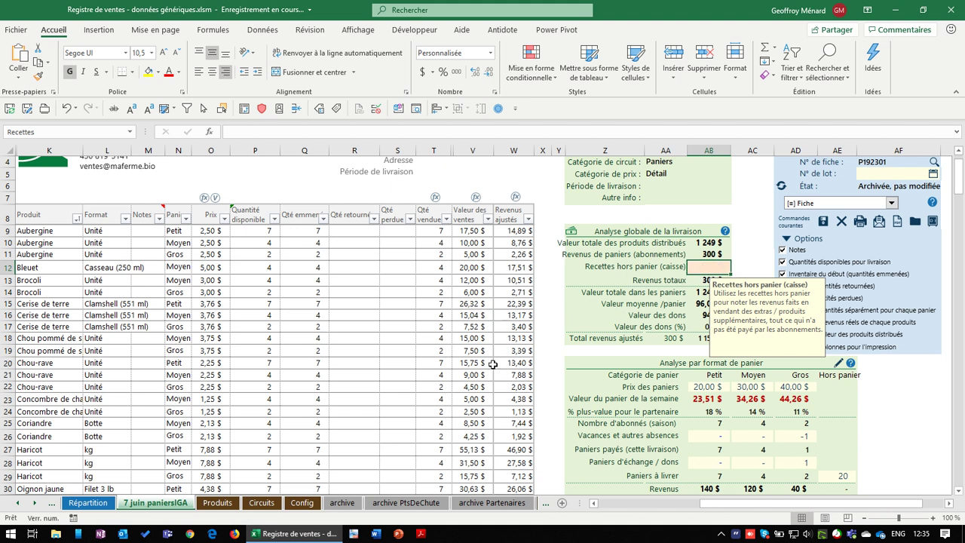
pyautogui.scroll(-2, 495, 420)
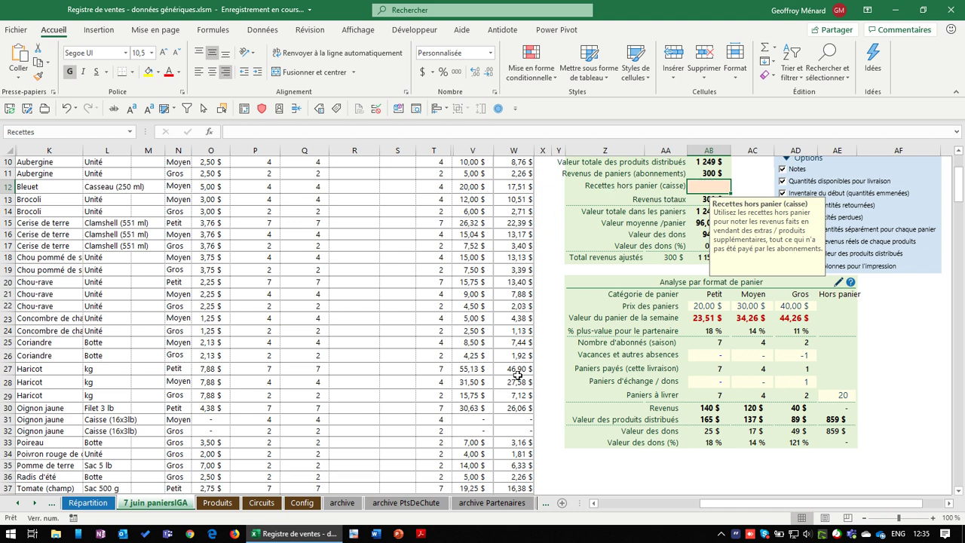
pyautogui.scroll(-3, 481, 389)
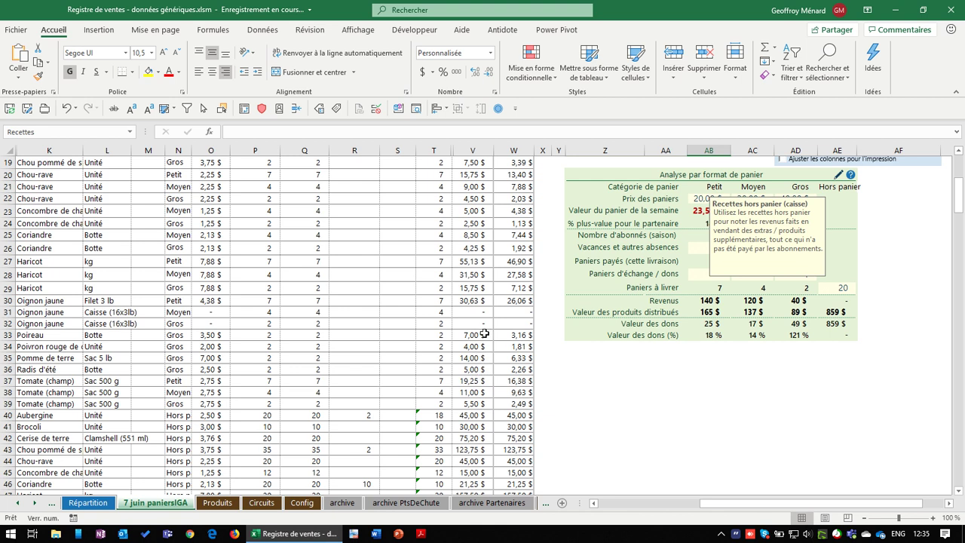
pyautogui.scroll(-3, 472, 339)
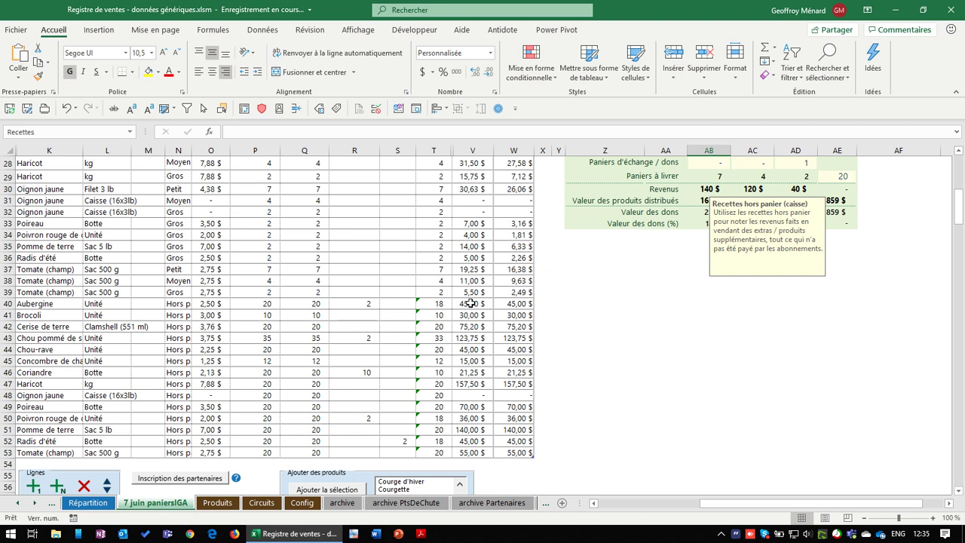
pyautogui.moveTo(466, 304); pyautogui.dragTo(471, 448)
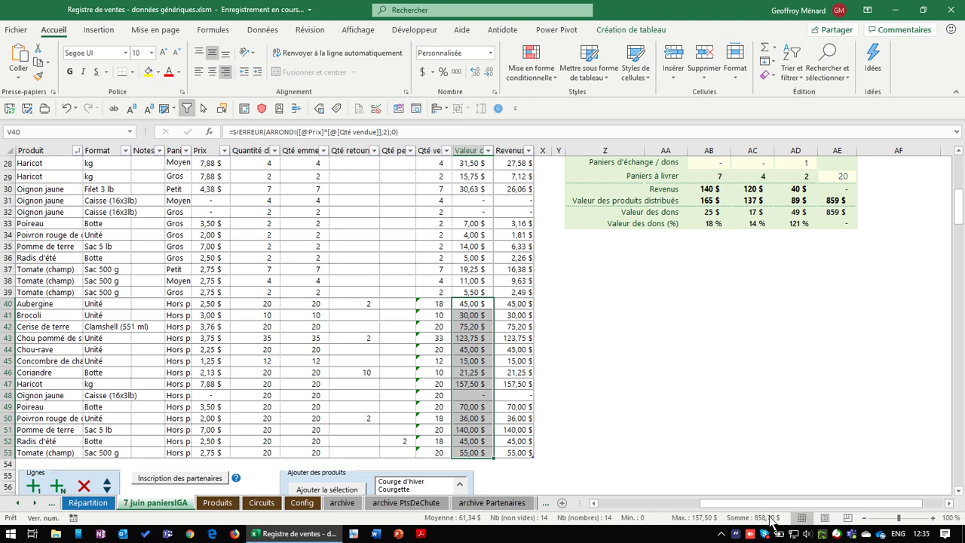
pyautogui.scroll(9, 742, 376)
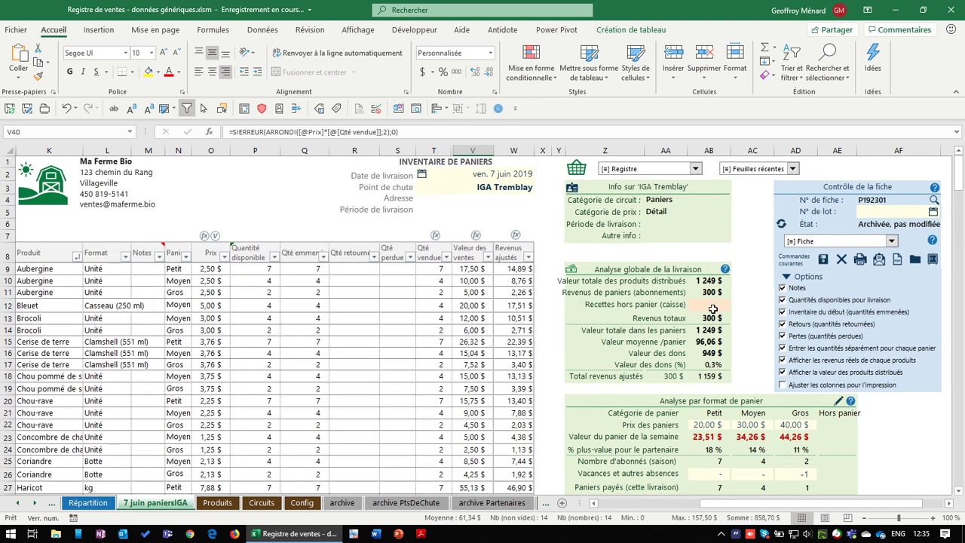
# Enter 850 $ as the Recettes hors panier in AB12
pyautogui.click(713, 305)
pyautogui.write('850')
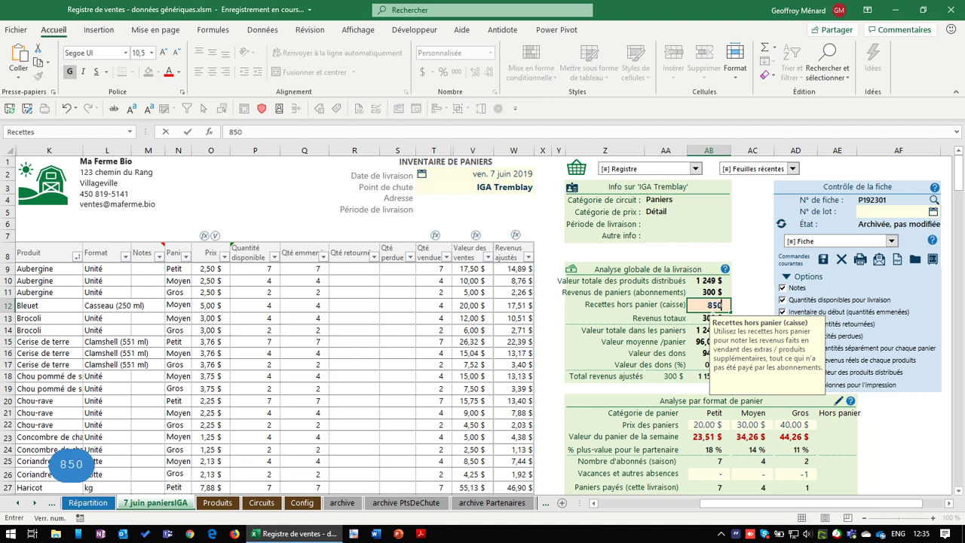
pyautogui.press('Return')
# Review the recalculated Hors panier adjusted revenues against sales values and the distributed-products total
pyautogui.scroll(-8, 709, 302)
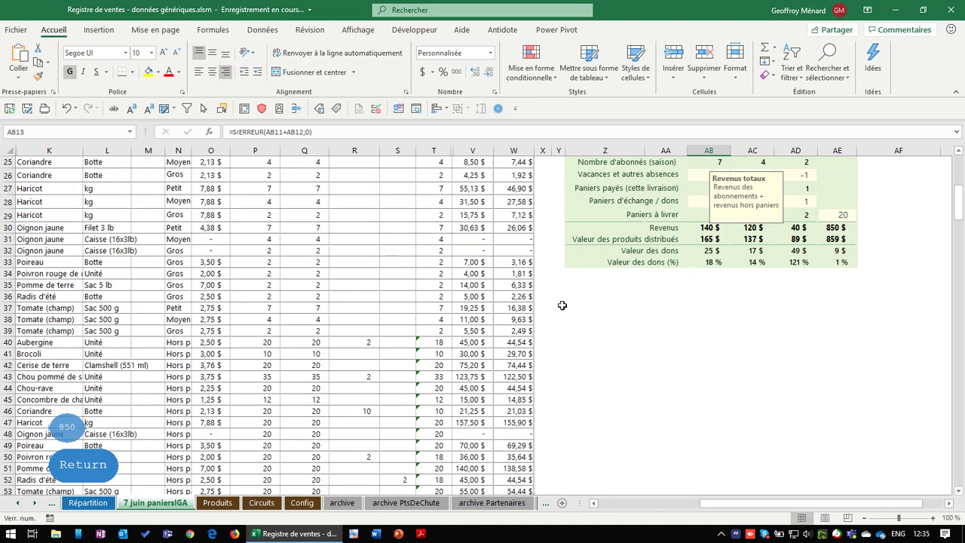
pyautogui.click(515, 400)
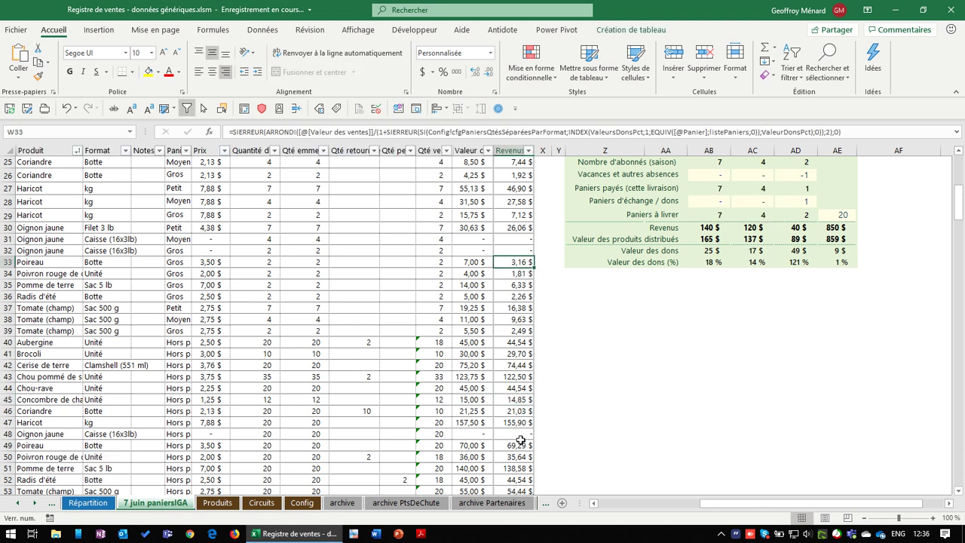
pyautogui.scroll(-2, 520, 440)
pyautogui.moveTo(517, 415); pyautogui.dragTo(516, 323)
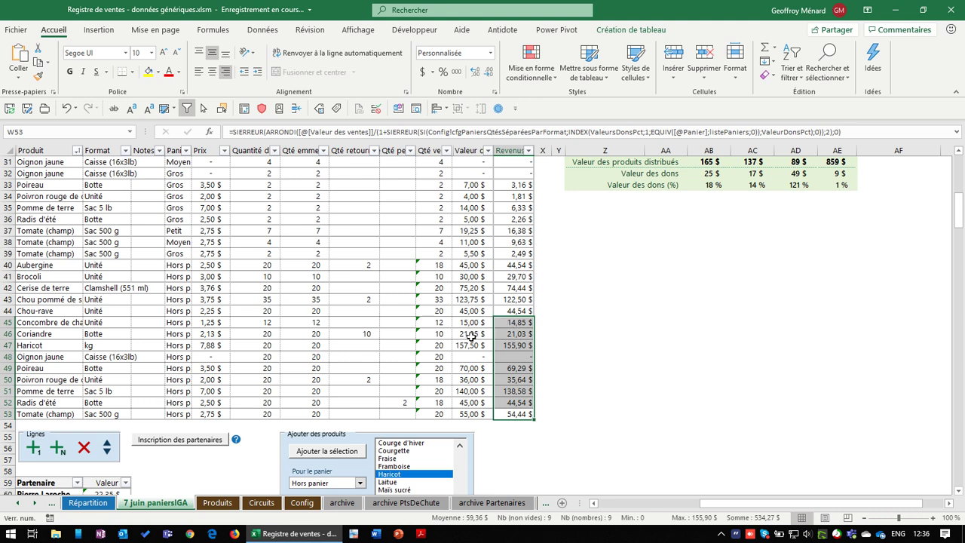
pyautogui.click(469, 336)
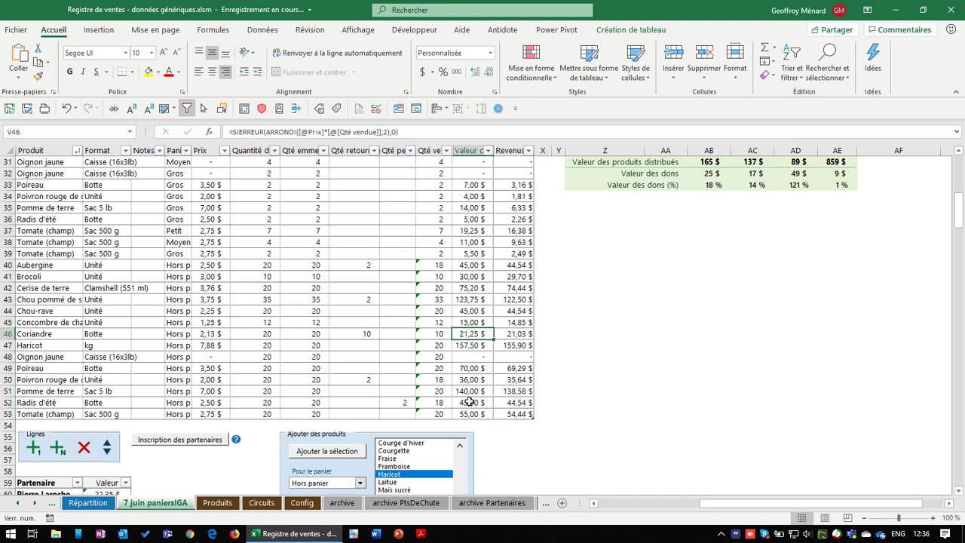
pyautogui.click(507, 411)
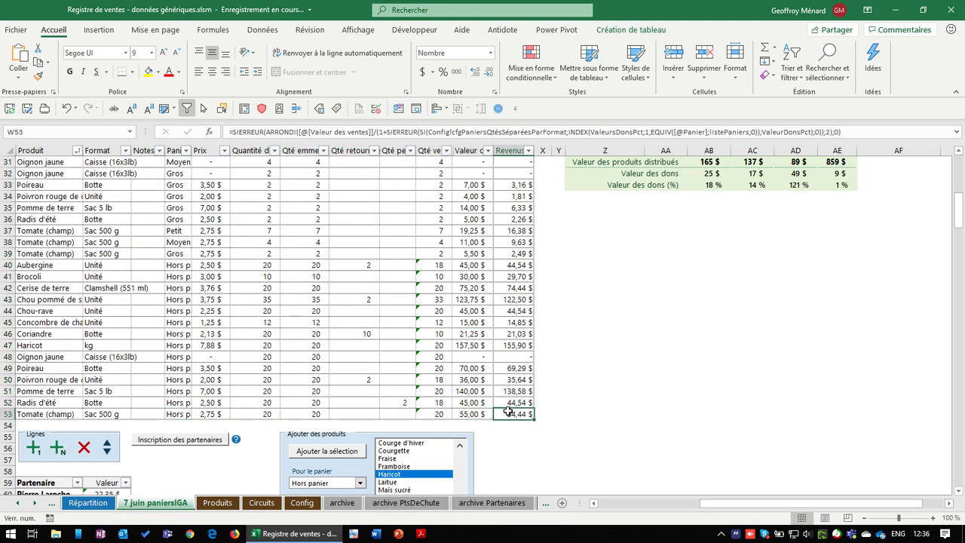
pyautogui.scroll(10, 566, 412)
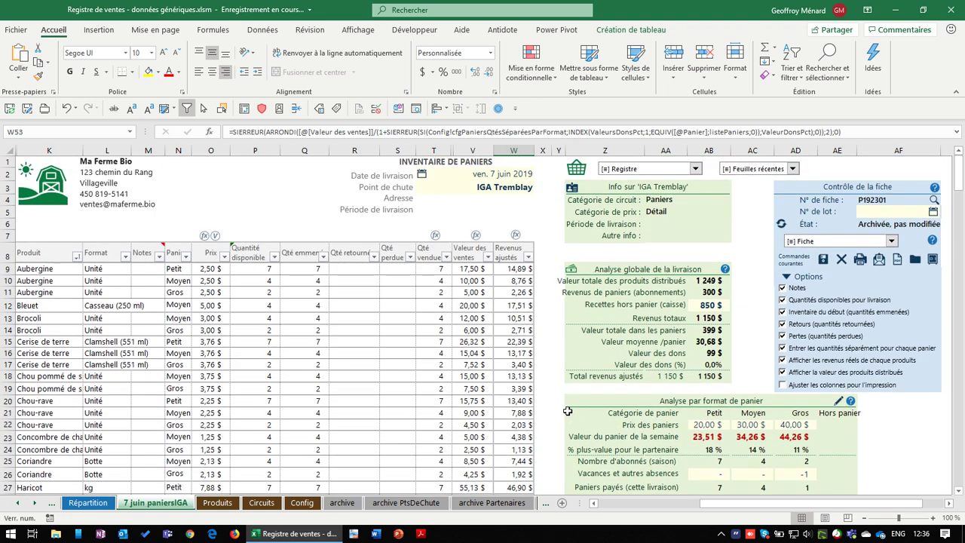
pyautogui.click(709, 281)
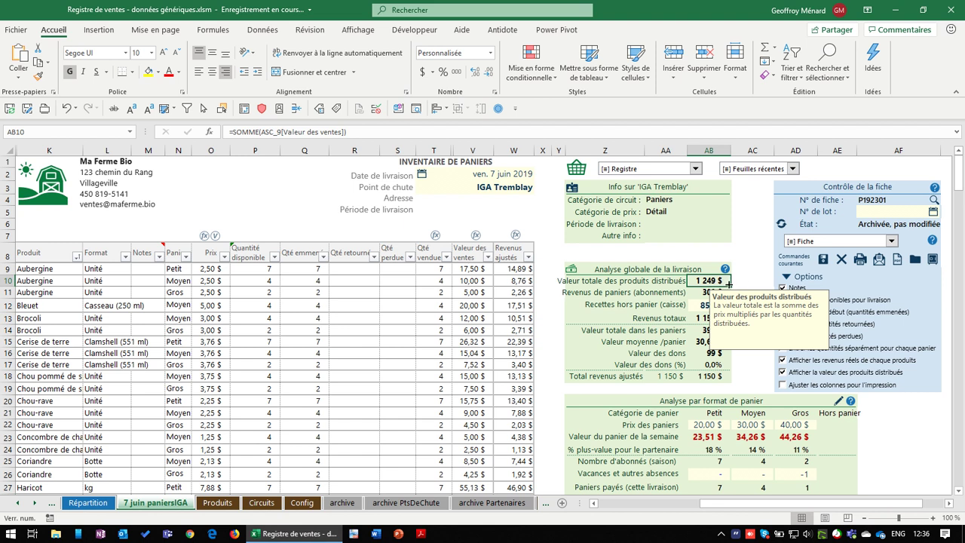
pyautogui.click(699, 294)
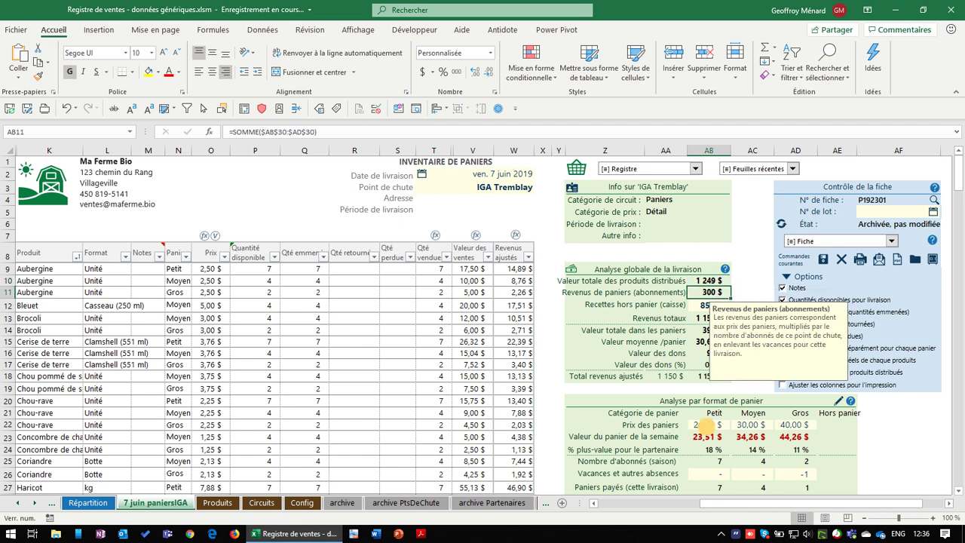
pyautogui.moveTo(706, 427); pyautogui.dragTo(798, 427)
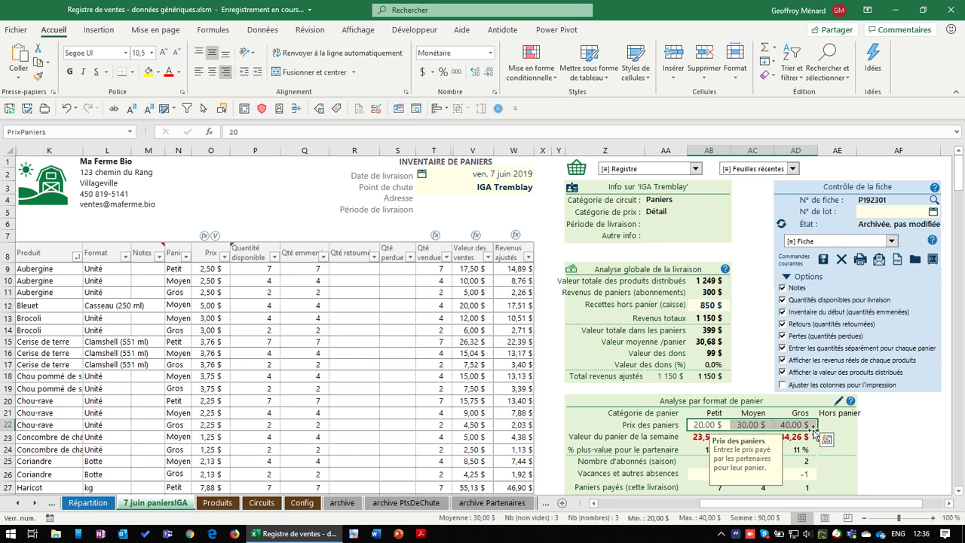
pyautogui.click(700, 294)
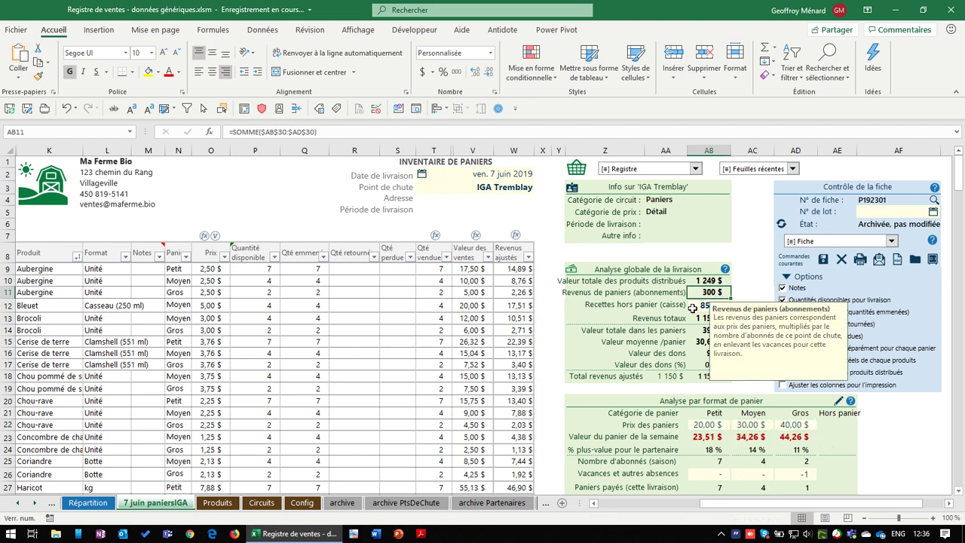
pyautogui.click(692, 306)
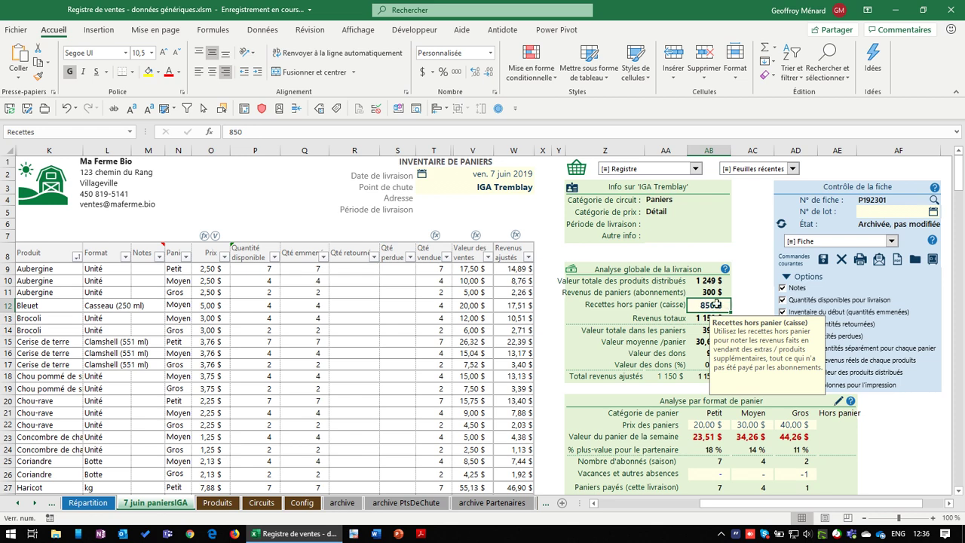
pyautogui.scroll(-2, 733, 305)
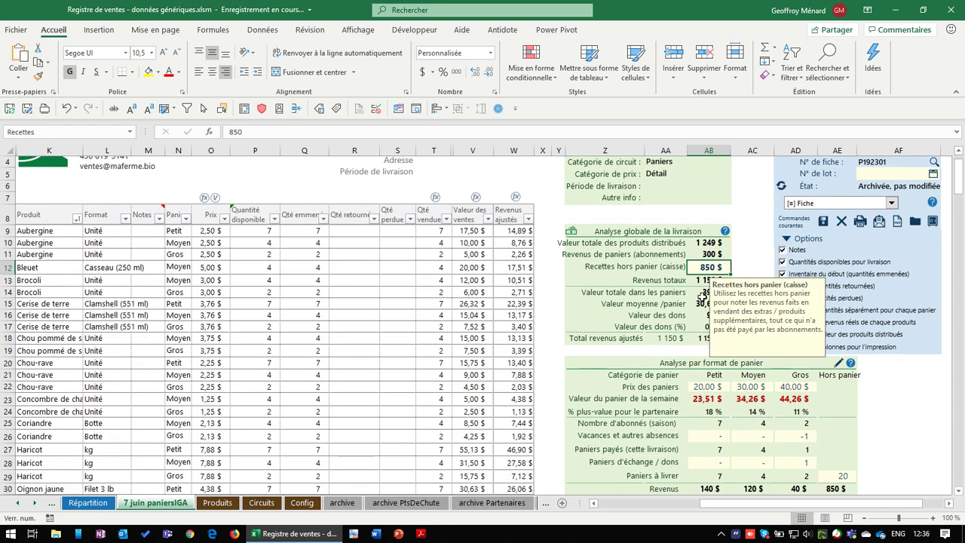
pyautogui.click(706, 279)
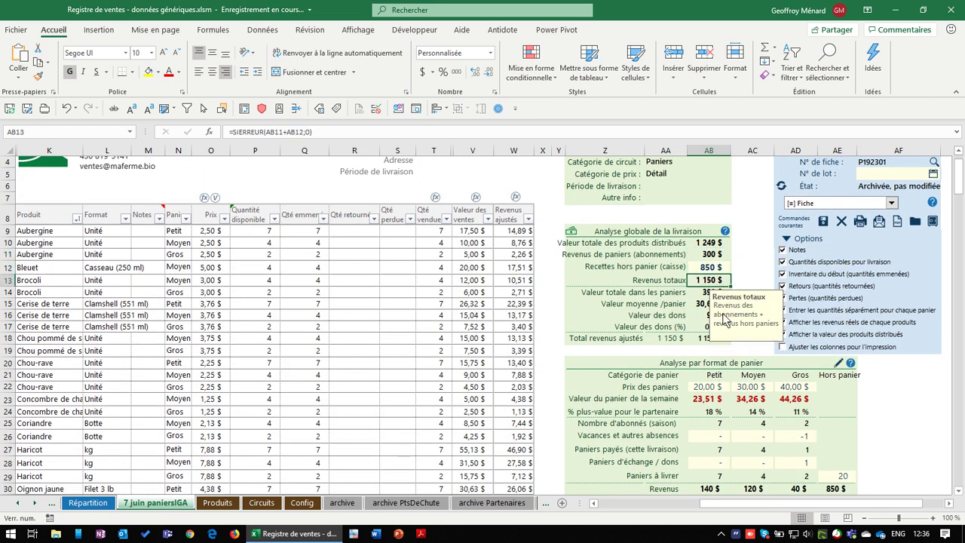
pyautogui.scroll(-1, 708, 295)
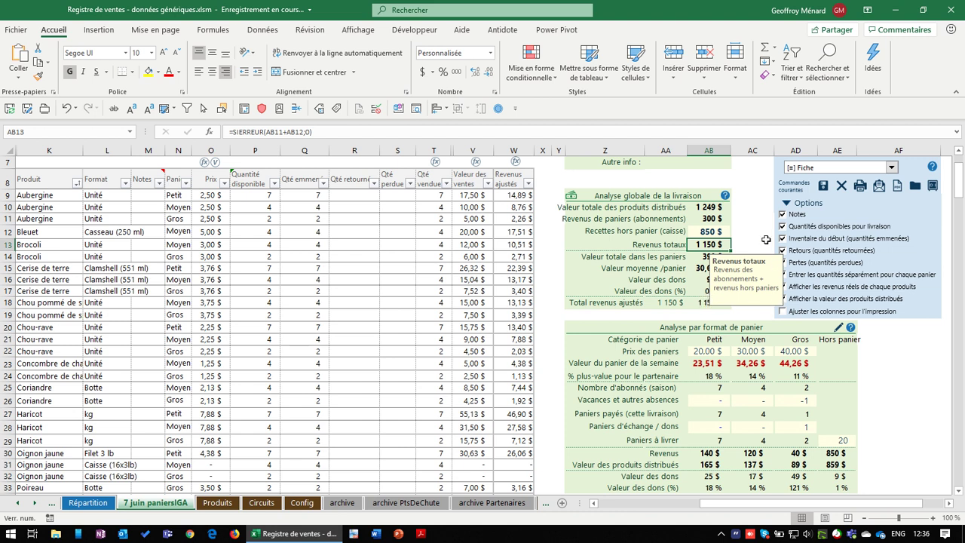
pyautogui.press('Down')
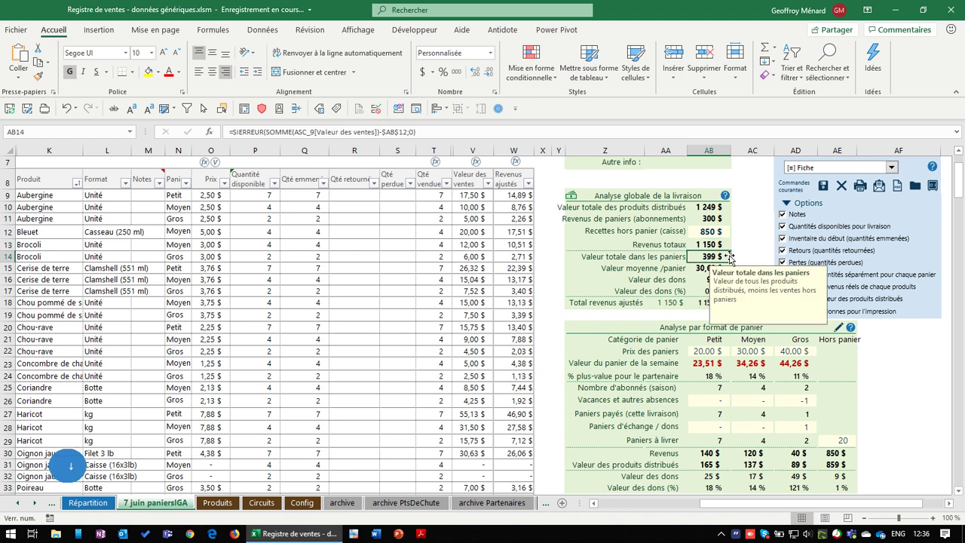
pyautogui.click(720, 219)
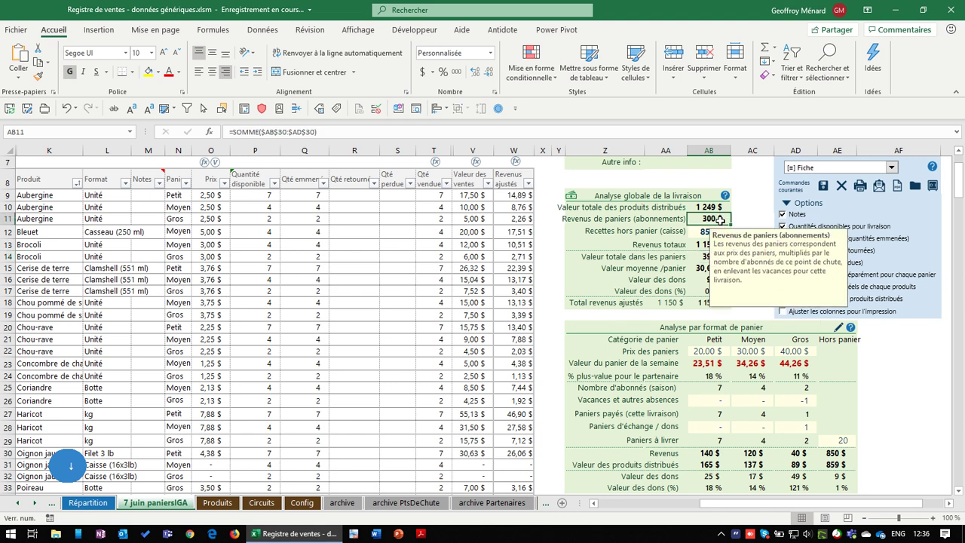
pyautogui.click(704, 257)
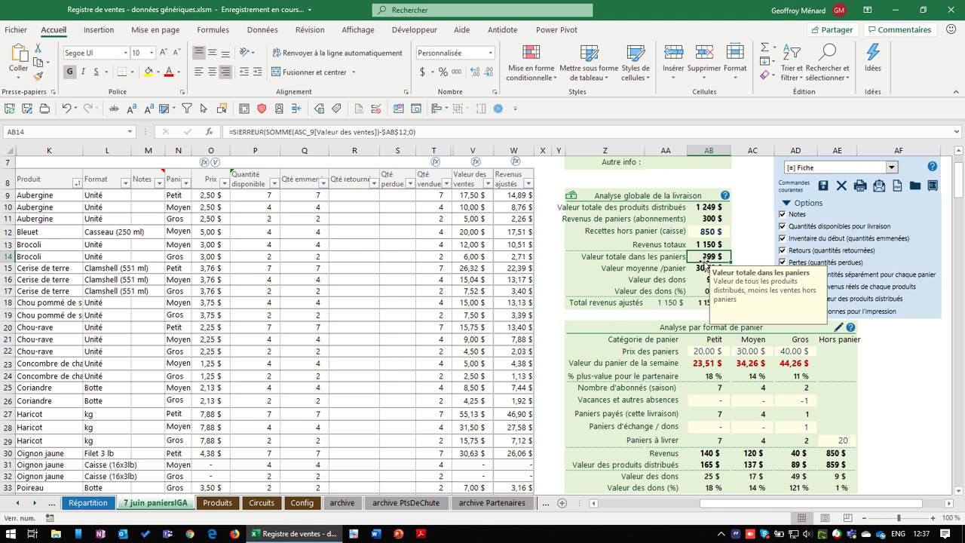
pyautogui.click(703, 268)
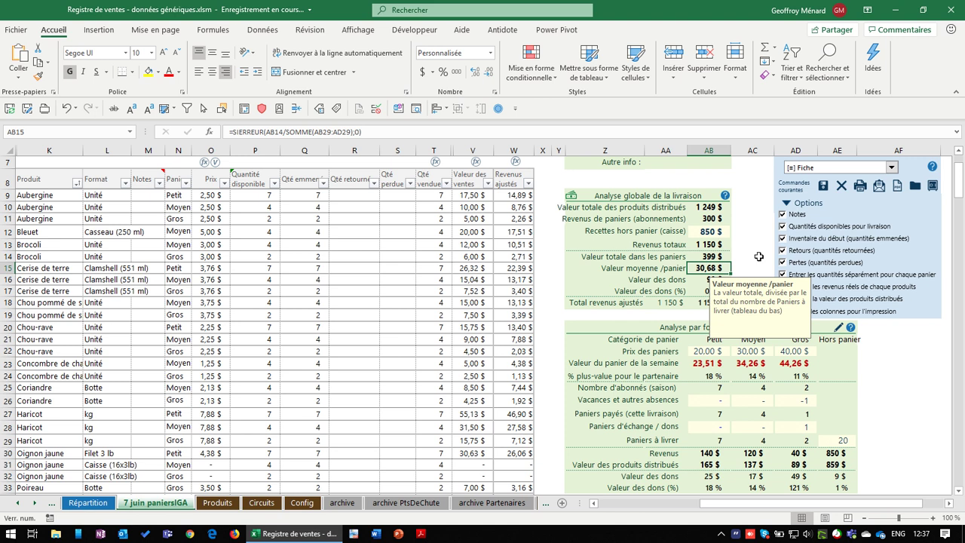
pyautogui.scroll(-1, 747, 269)
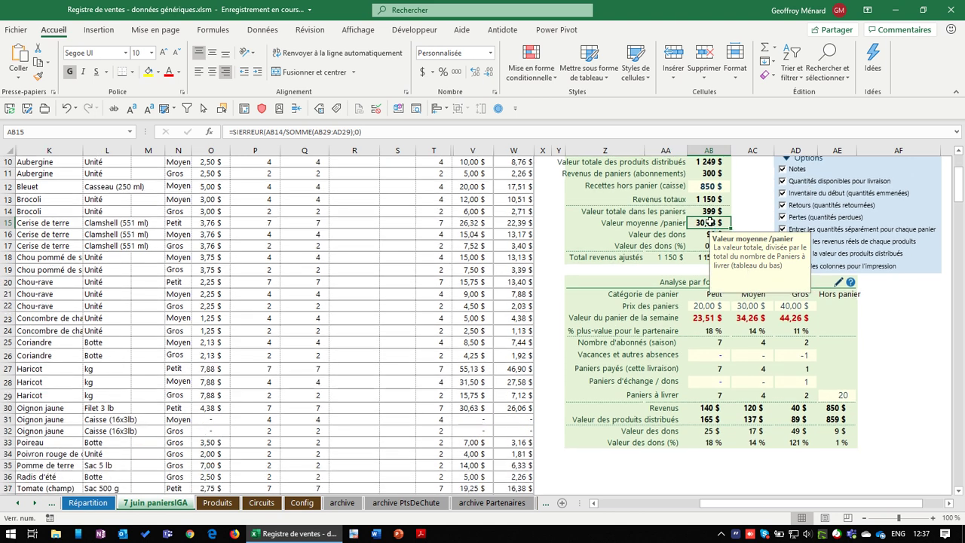
pyautogui.press('Down')
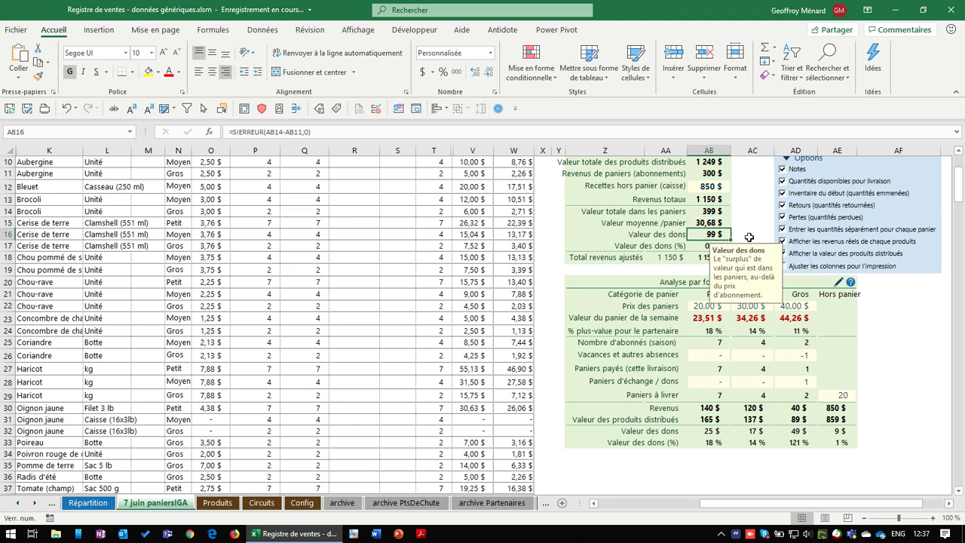
pyautogui.click(748, 237)
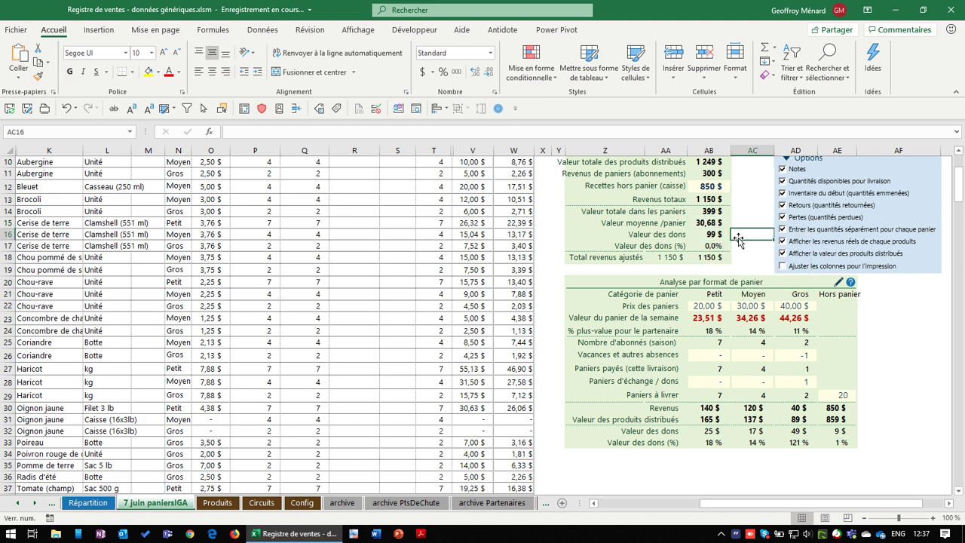
pyautogui.click(709, 259)
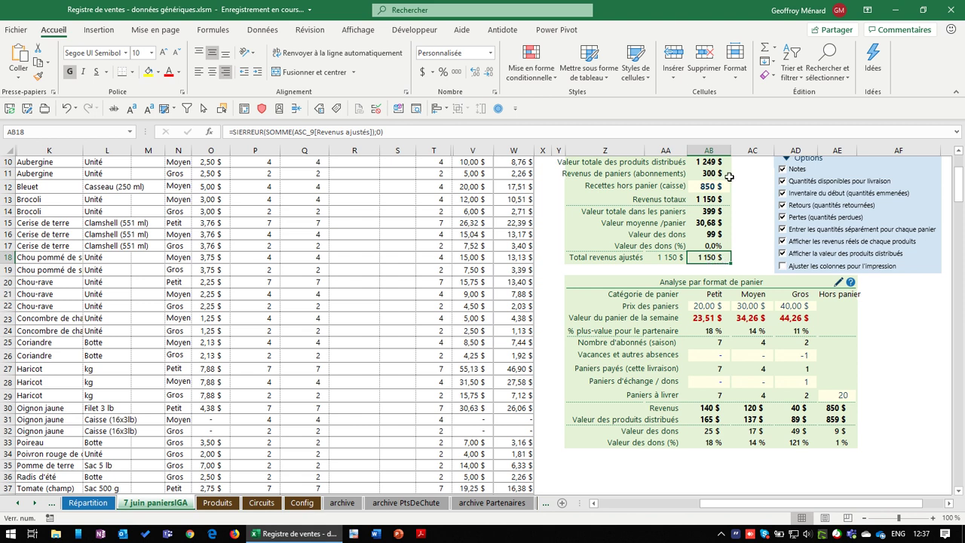
pyautogui.doubleClick(716, 258)
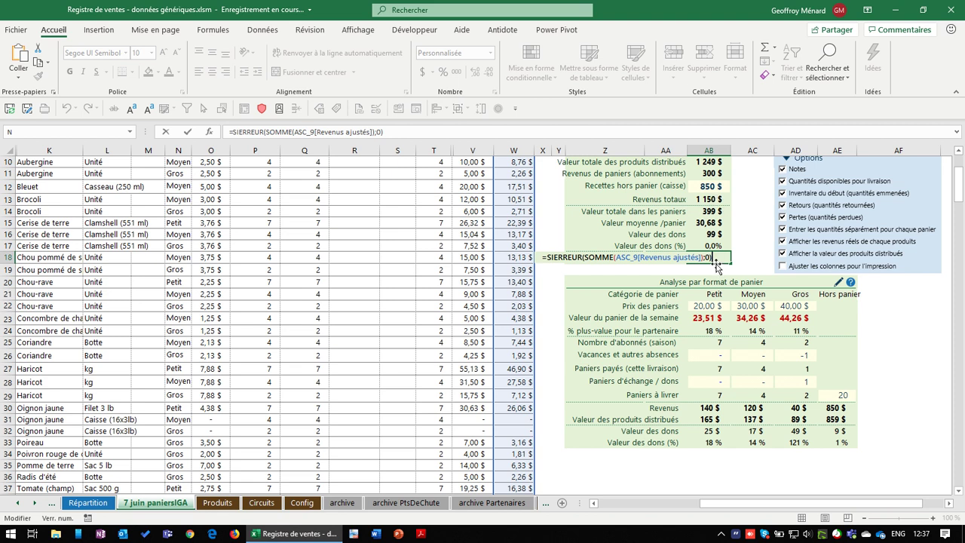
pyautogui.press('Escape')
pyautogui.moveTo(520, 158); pyautogui.dragTo(521, 465)
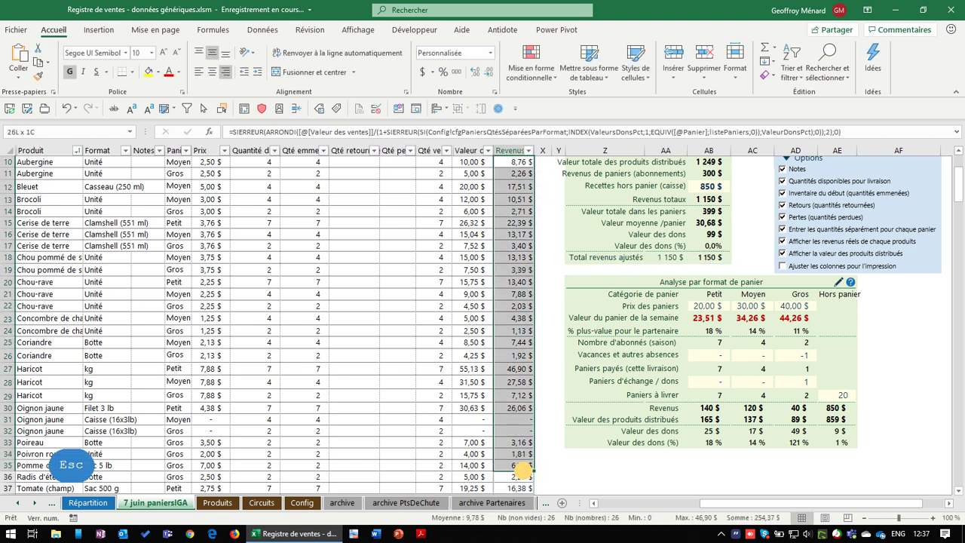
pyautogui.click(718, 259)
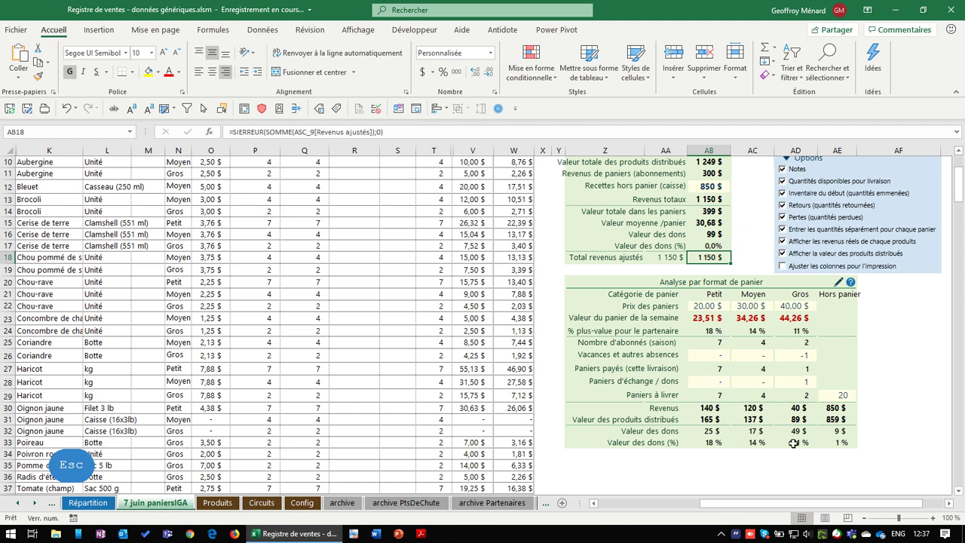
pyautogui.click(847, 446)
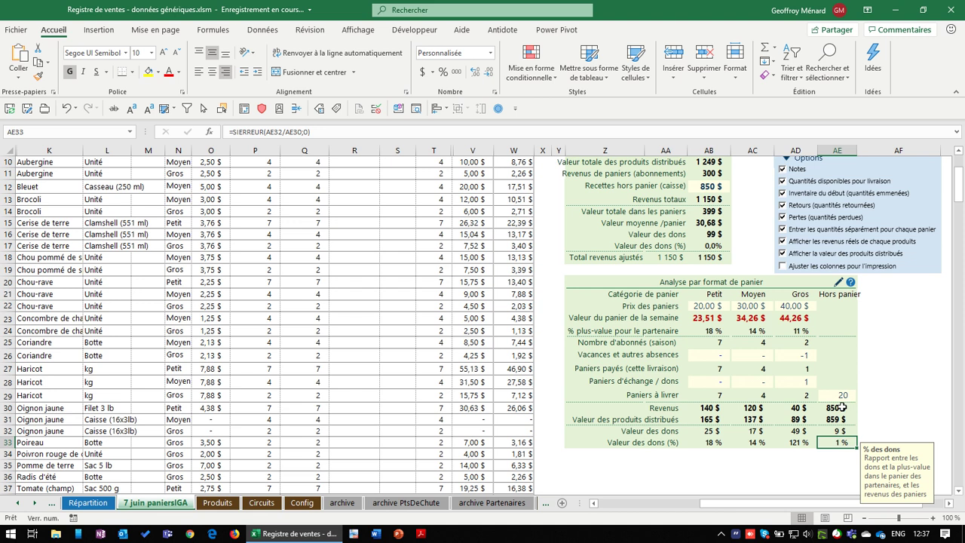
pyautogui.click(841, 408)
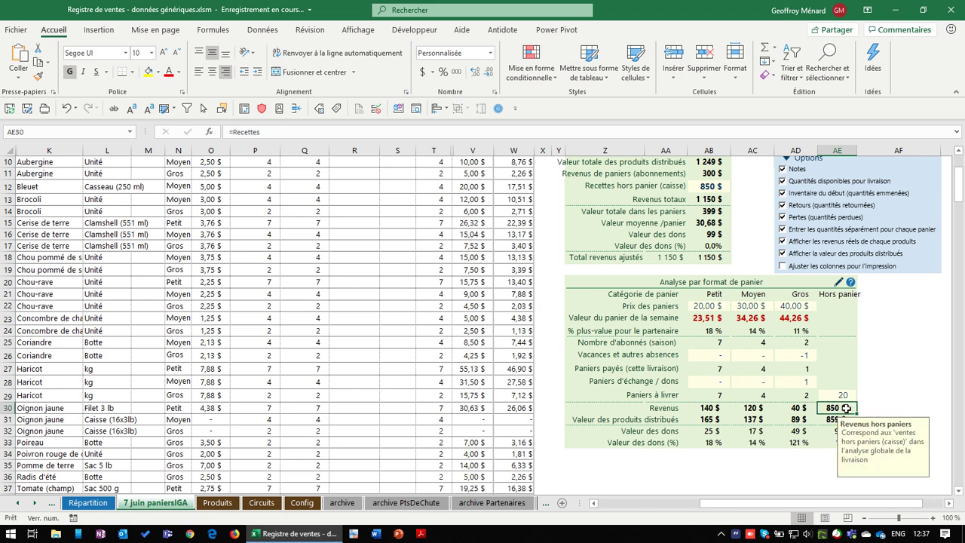
pyautogui.click(851, 419)
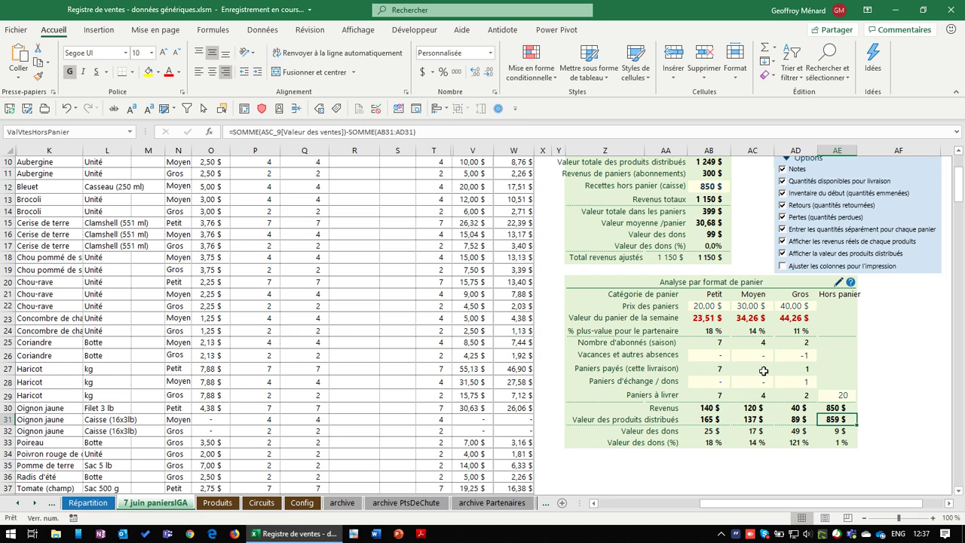
pyautogui.scroll(3, 543, 354)
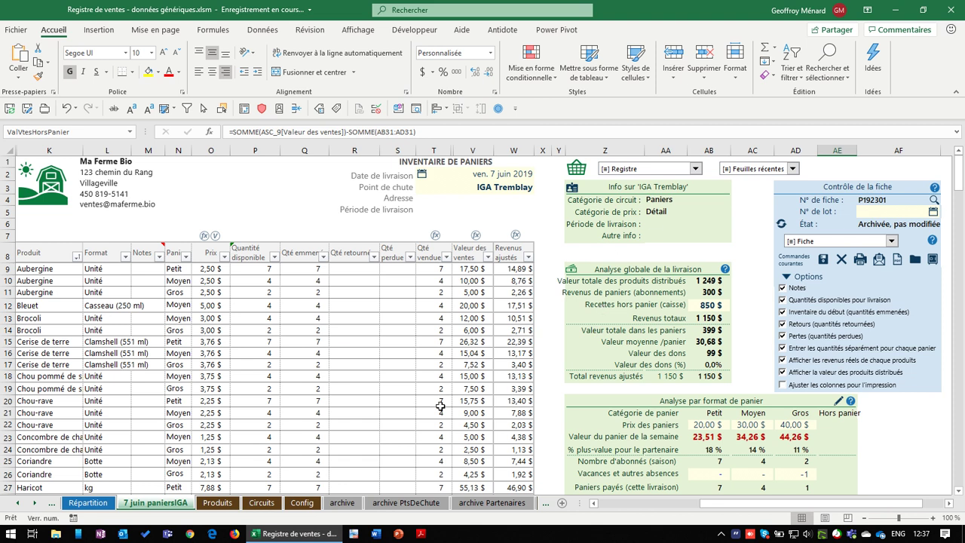
pyautogui.scroll(-2, 441, 406)
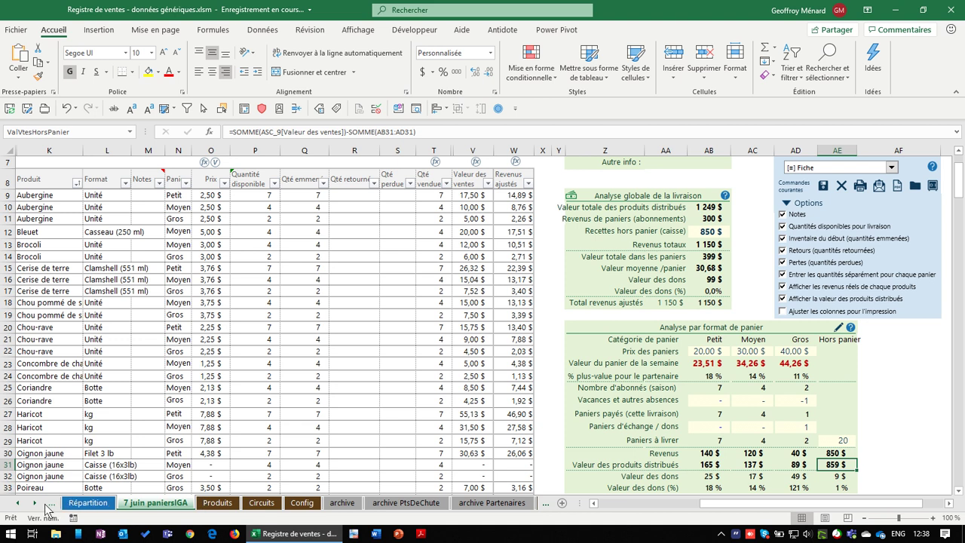
# Turn off 'Retours (quantités retournées)' in the Options panel and confirm deleting the Qté retournée data
pyautogui.click(17, 503)
pyautogui.click(17, 503)
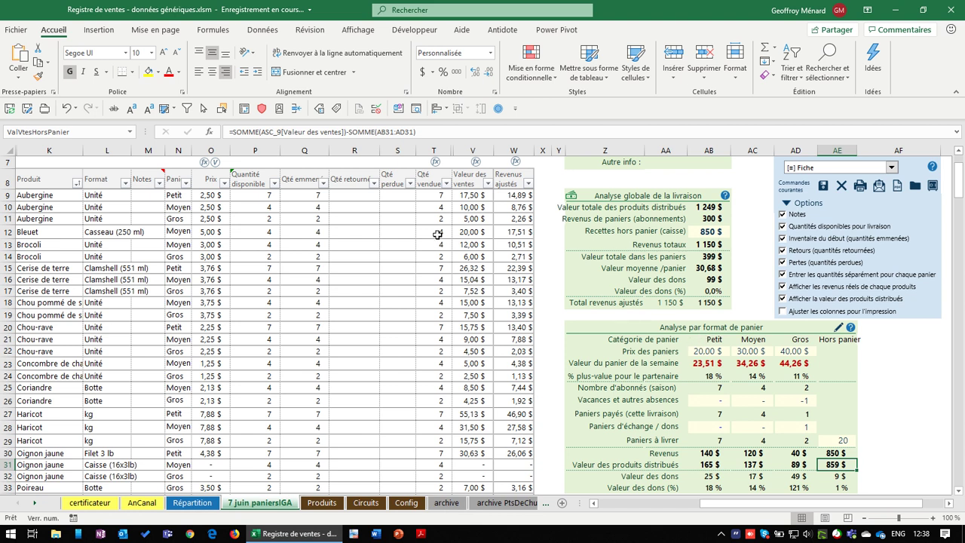
pyautogui.click(831, 252)
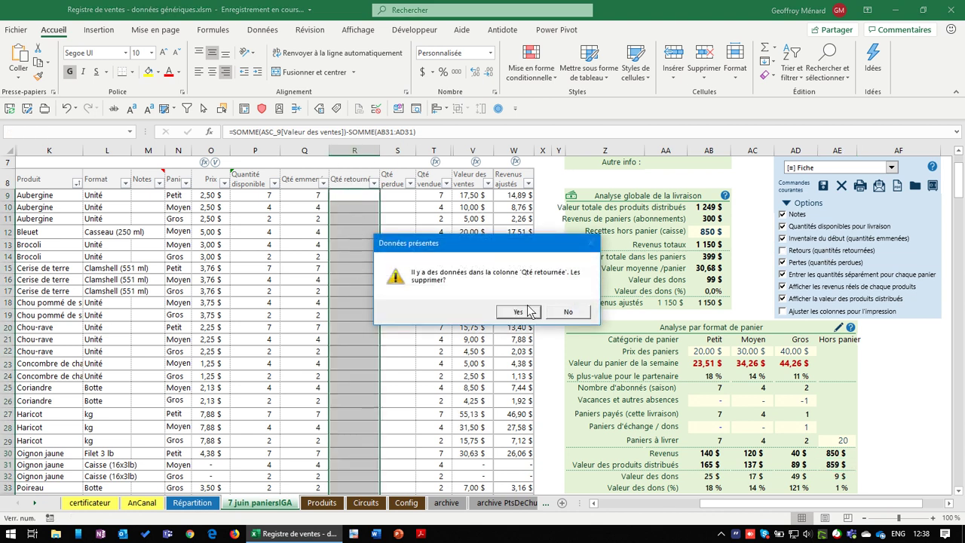
pyautogui.moveTo(518, 246); pyautogui.dragTo(503, 160)
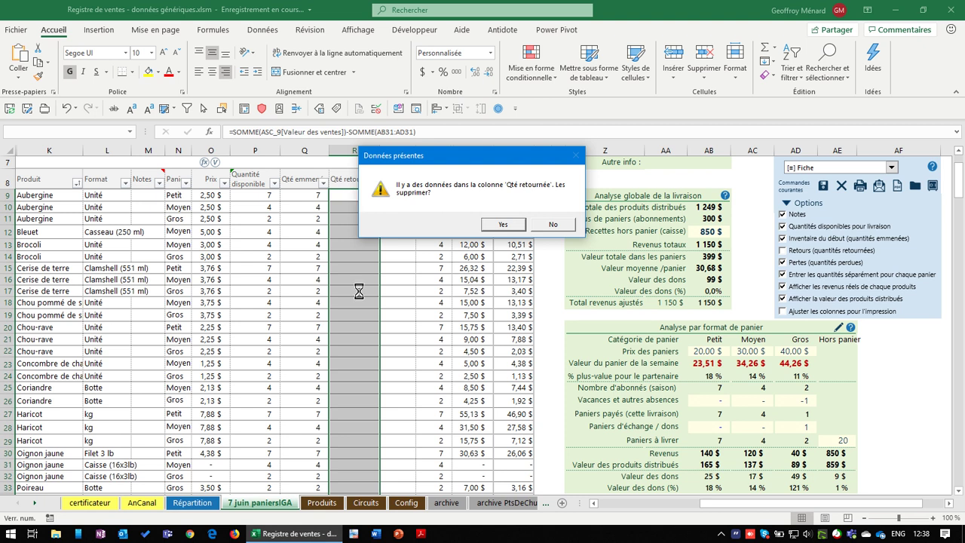
pyautogui.moveTo(499, 160); pyautogui.dragTo(422, 284)
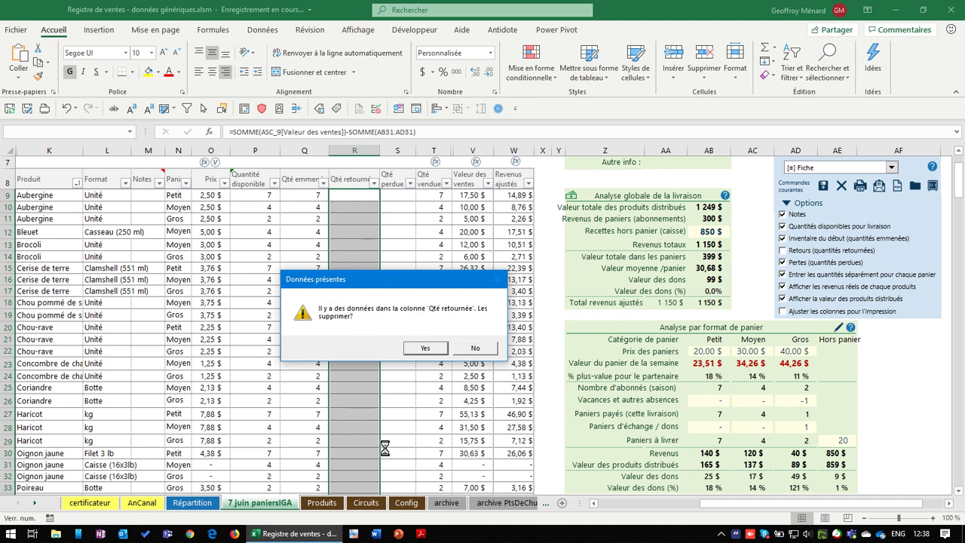
pyautogui.click(425, 348)
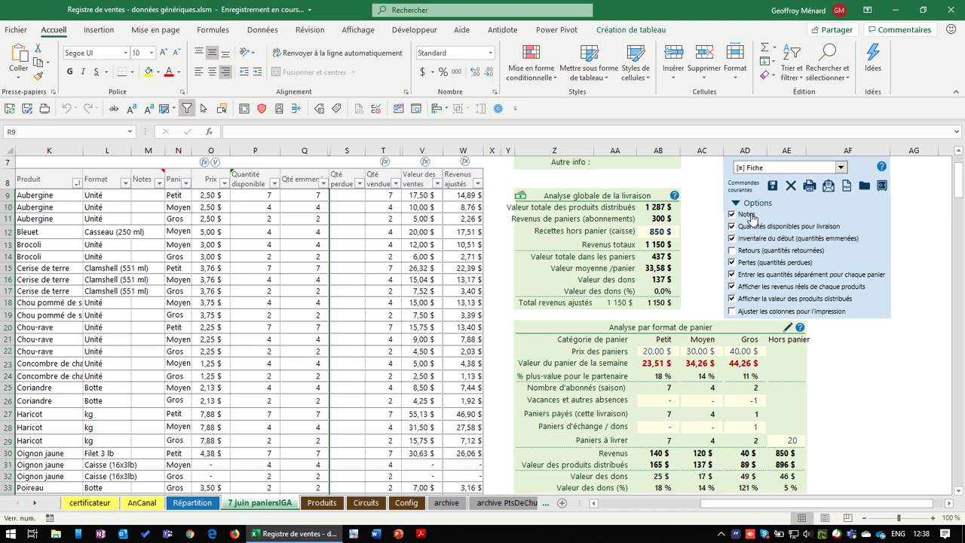
# Keep Notes shown, hide the adjusted-revenue column, and enable 'Ajuster les colonnes pour l'impression'
pyautogui.click(712, 217)
pyautogui.click(763, 288)
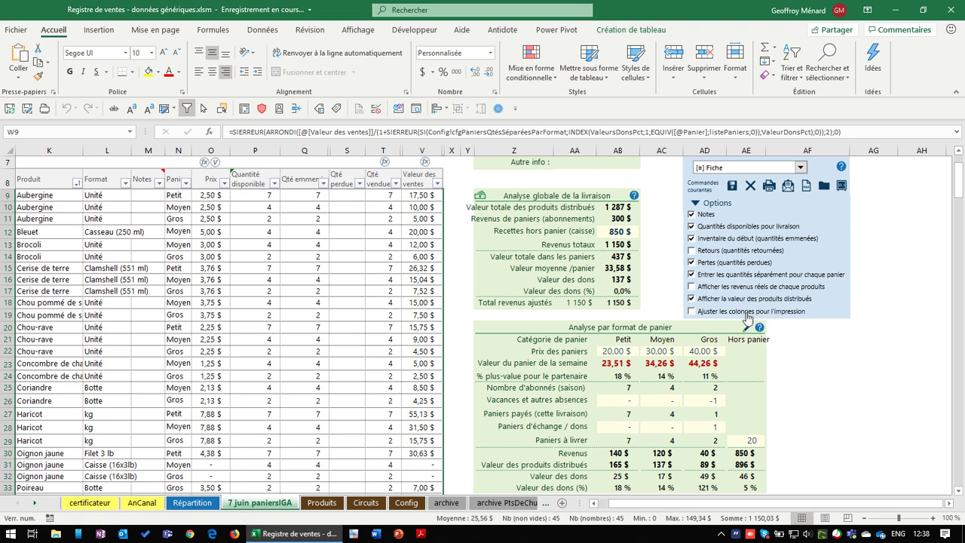
pyautogui.click(747, 317)
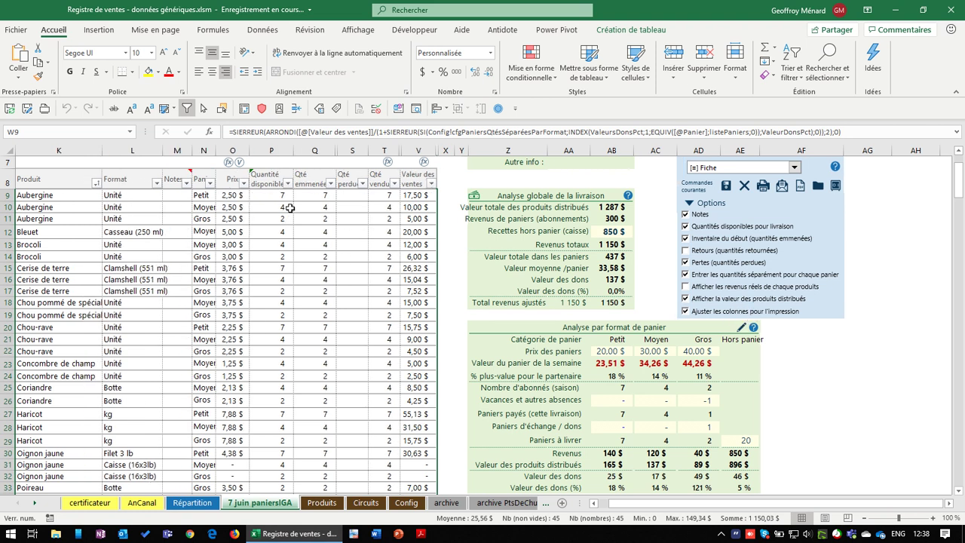
# Preview the printed layout, then return to the 7 juin paniersIGA sheet
pyautogui.click(763, 185)
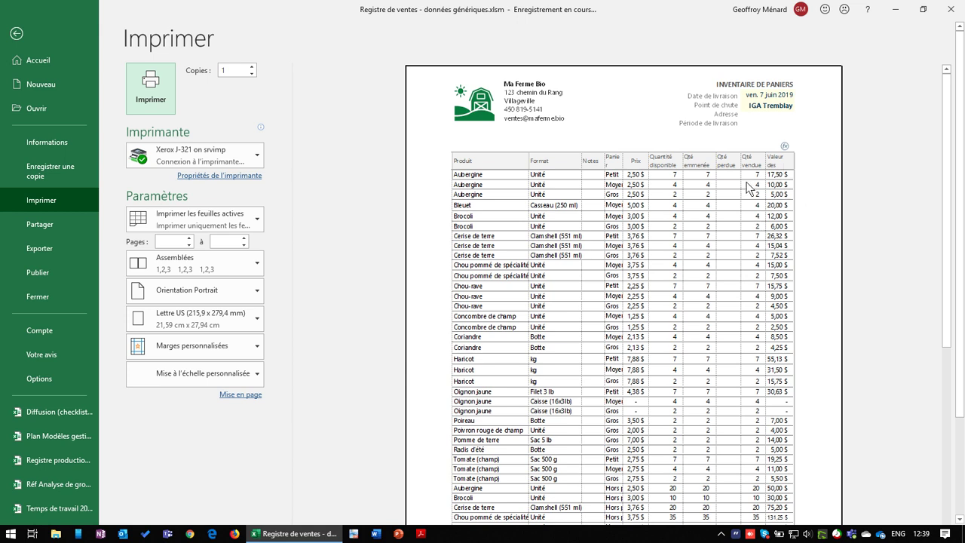
pyautogui.click(22, 35)
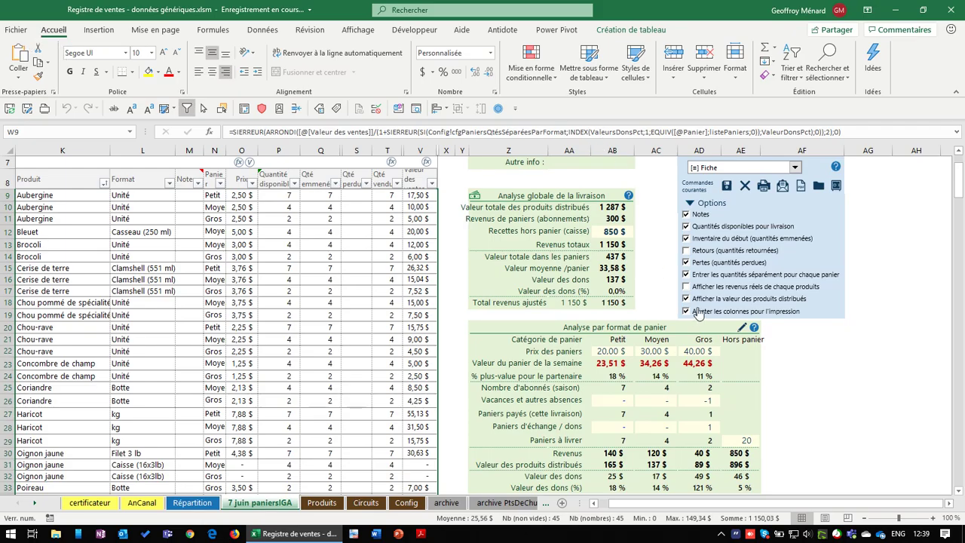
pyautogui.scroll(-5, 677, 390)
pyautogui.scroll(-2, 677, 390)
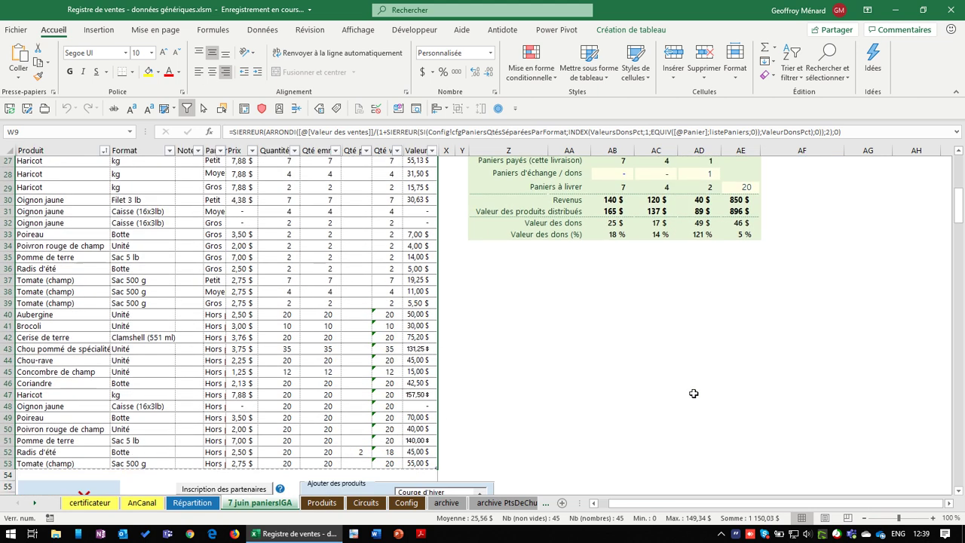
pyautogui.scroll(-4, 694, 393)
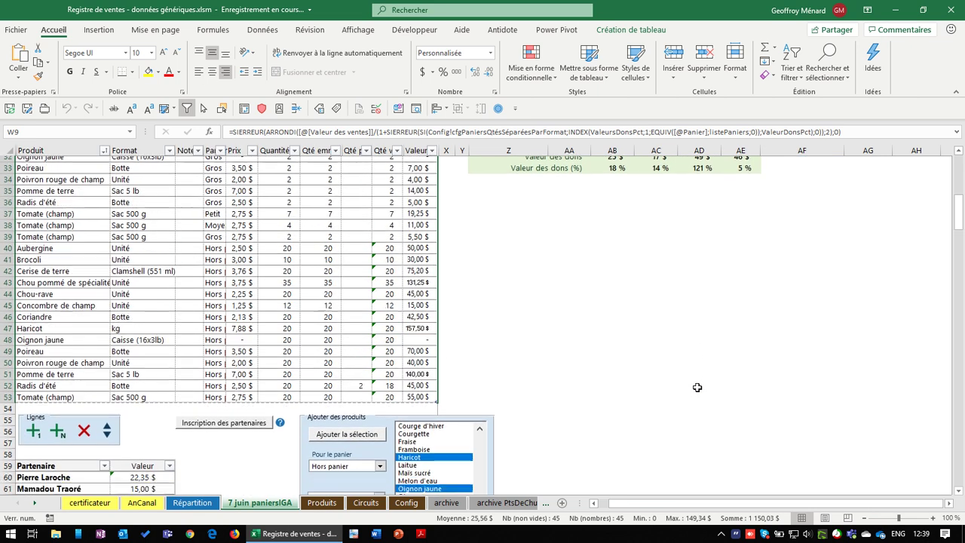
pyautogui.scroll(13, 698, 387)
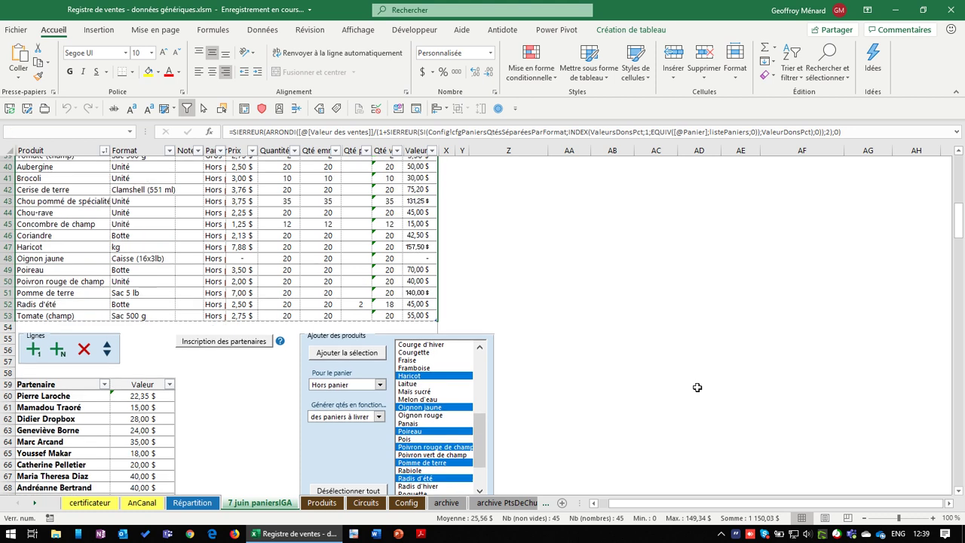